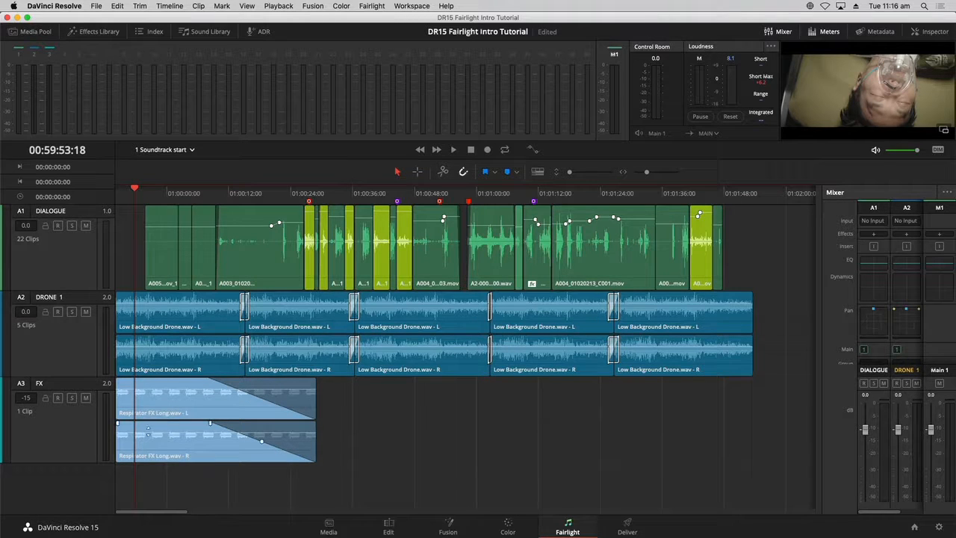
# - Scrub the playhead along the timeline ruler, return to the start and play back the mix
pyautogui.click(233, 190)
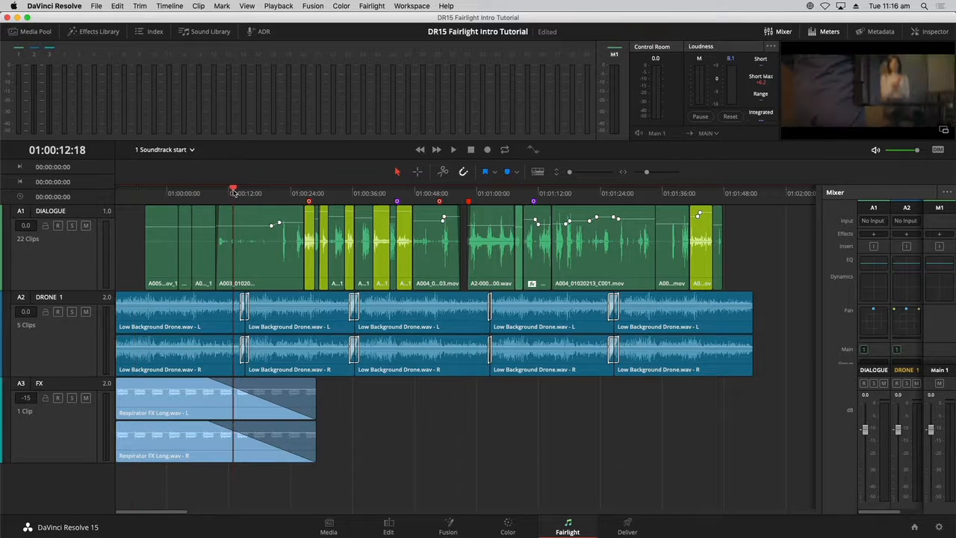
pyautogui.click(285, 191)
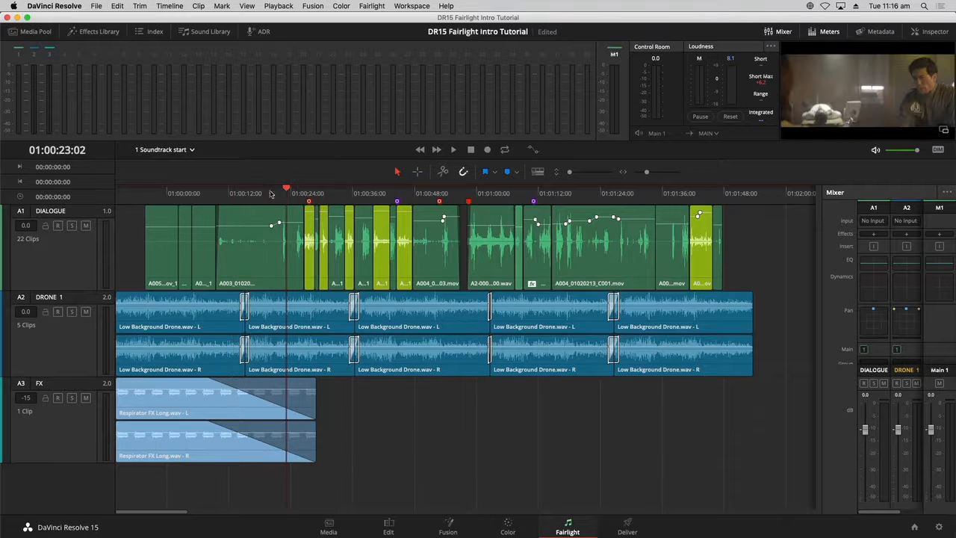
pyautogui.click(147, 196)
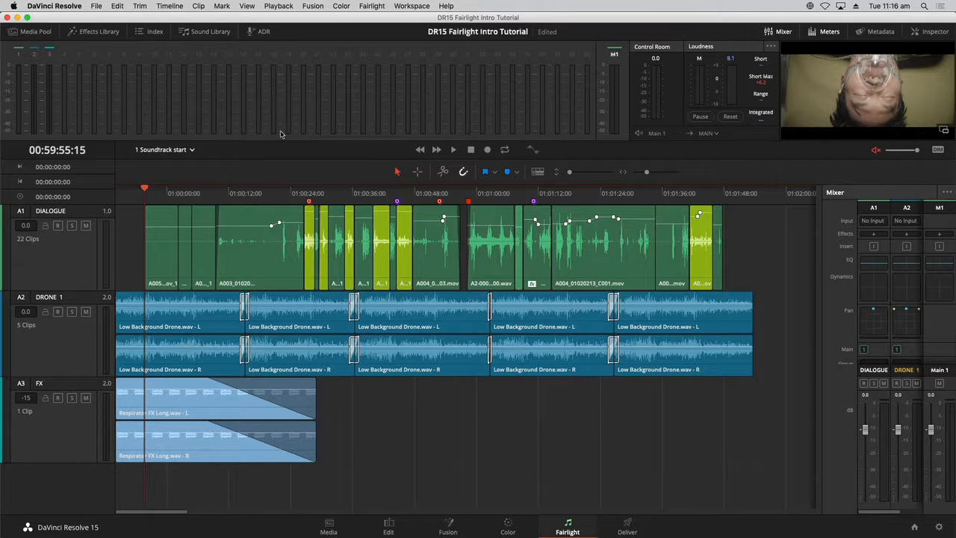
pyautogui.press('space')
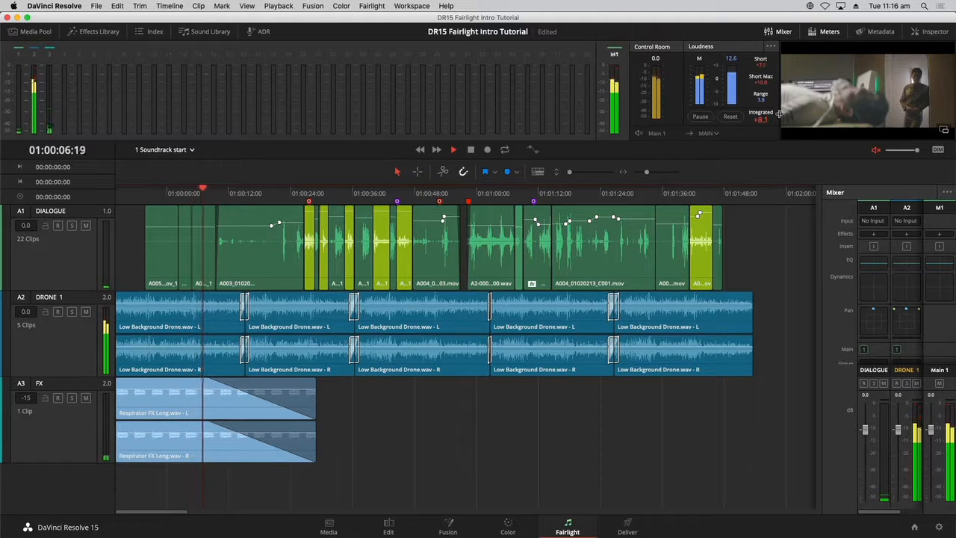
# - Enlarge the viewer by narrowing the meters area and extending the viewer downward
pyautogui.moveTo(780, 112); pyautogui.dragTo(410, 87)
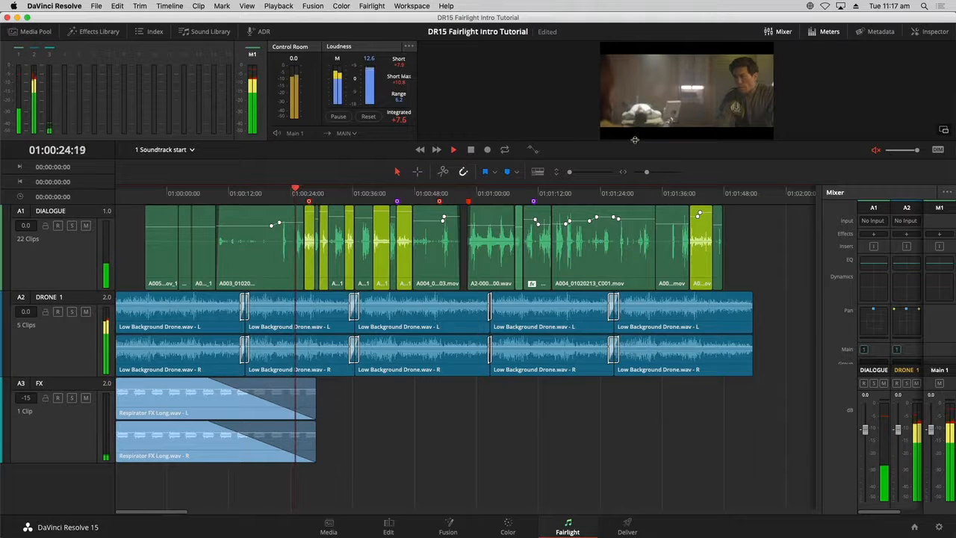
pyautogui.moveTo(635, 140); pyautogui.dragTo(640, 176)
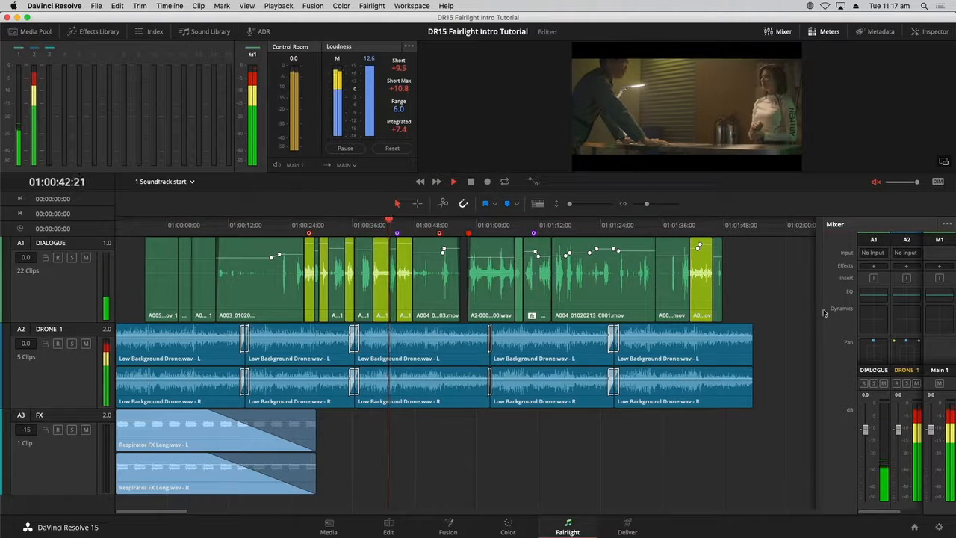
# - Widen the Mixer panel so channel strips for all tracks are shown
pyautogui.moveTo(821, 311); pyautogui.dragTo(786, 314)
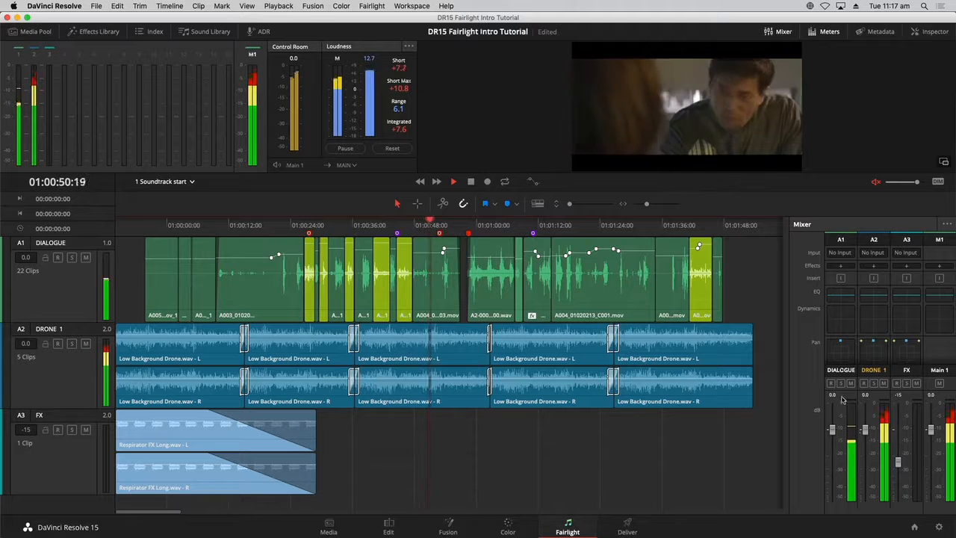
pyautogui.click(853, 281)
pyautogui.click(864, 280)
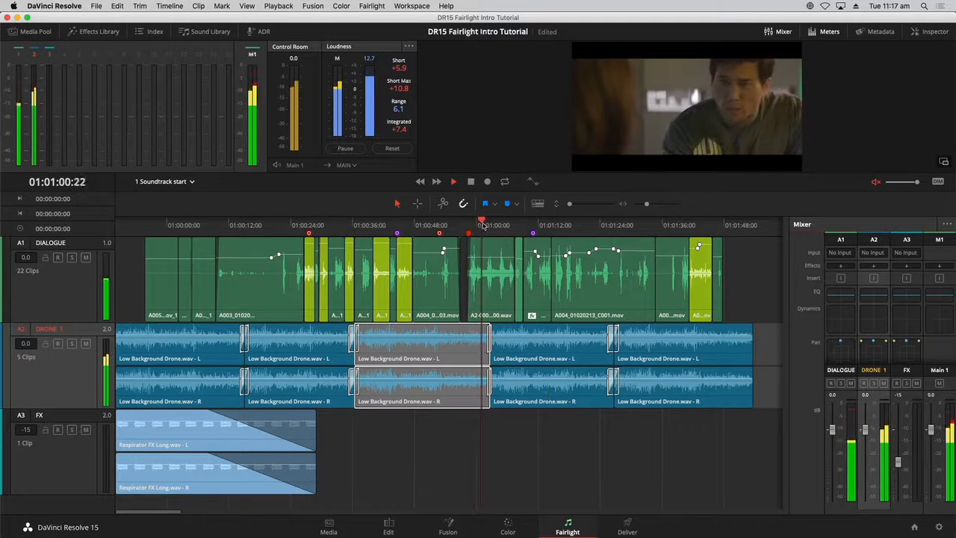
# - Select a Low Background Drone clip on the DRONE 1 track, deselect it, and stop playback
pyautogui.click(516, 360)
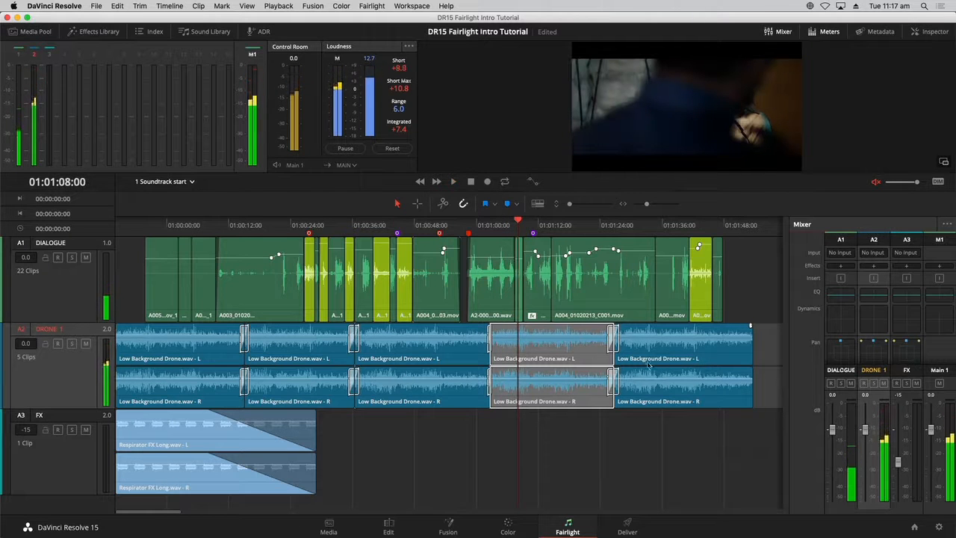
pyautogui.click(768, 302)
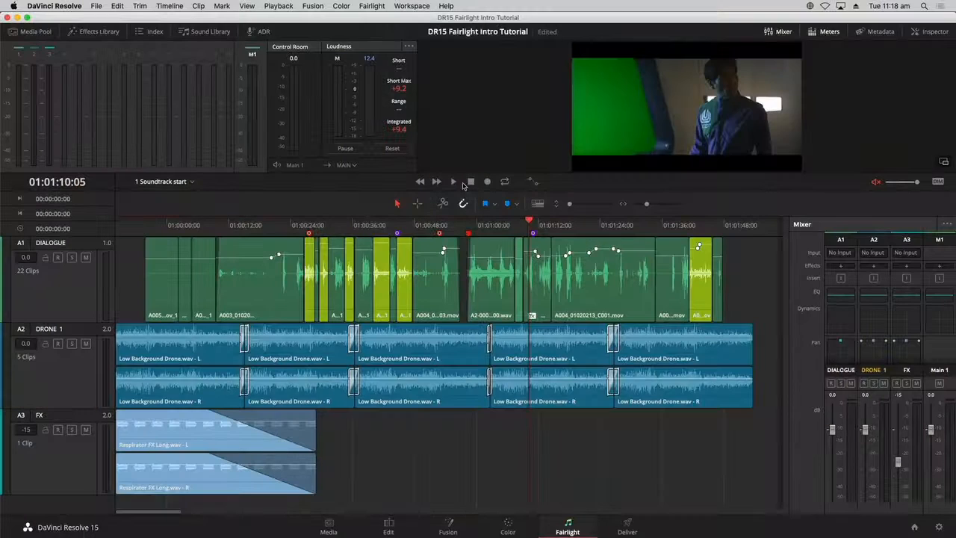
pyautogui.click(464, 184)
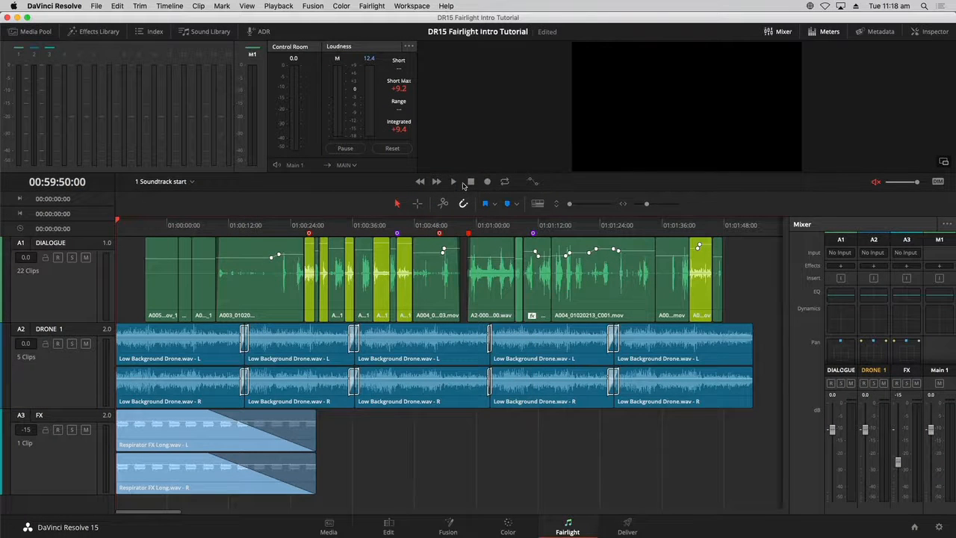
# - Jump to the timeline's end and back to its start, then select the DIALOGUE, DRONE 1 and FX tracks in turn
pyautogui.press('End')
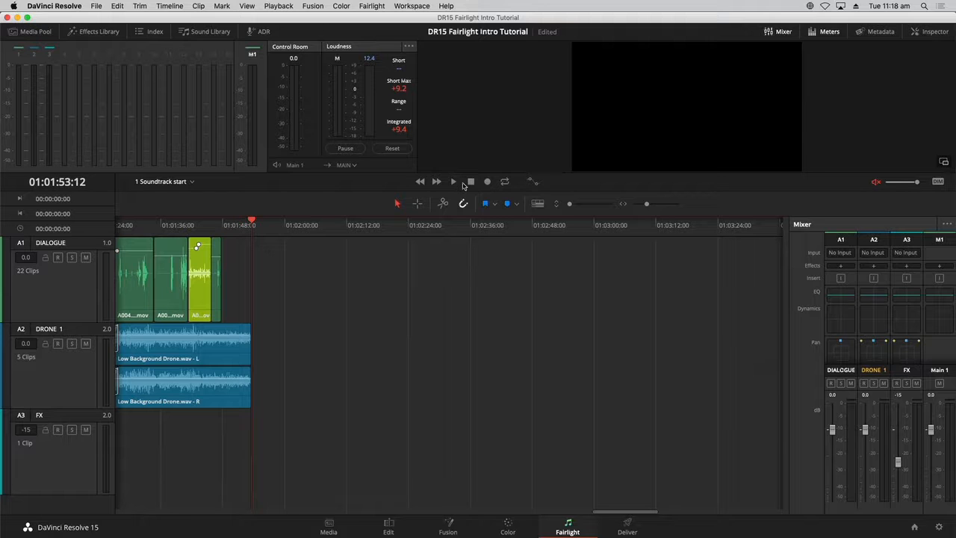
pyautogui.press('Home')
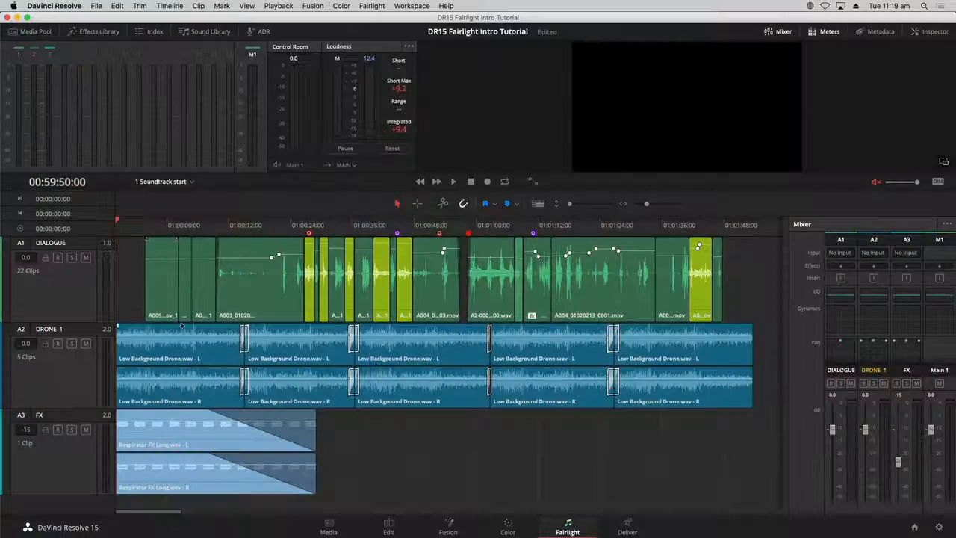
pyautogui.click(53, 283)
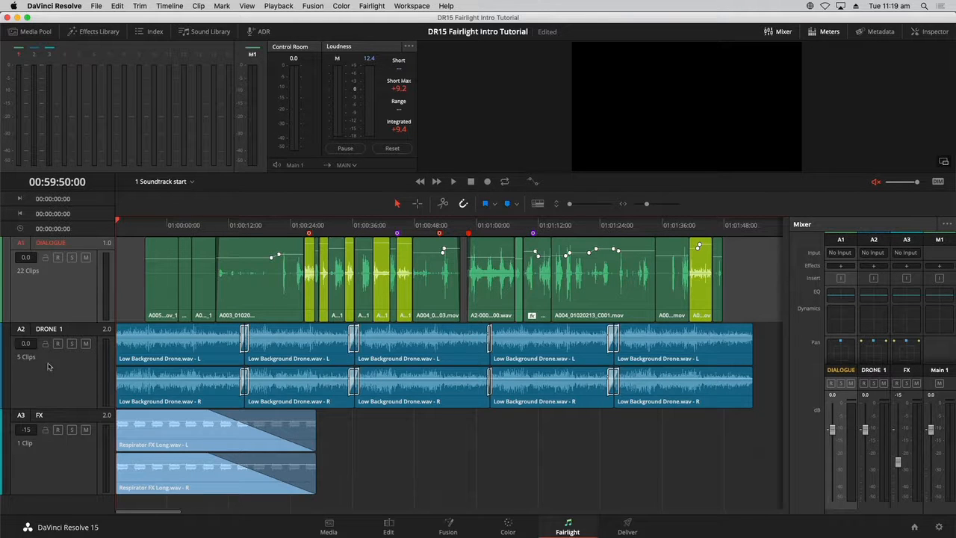
pyautogui.click(69, 376)
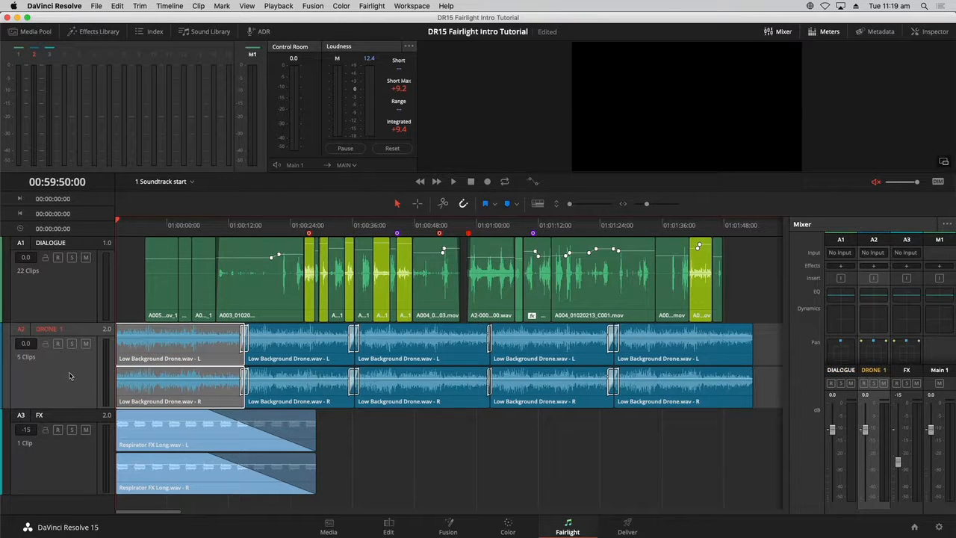
pyautogui.click(64, 481)
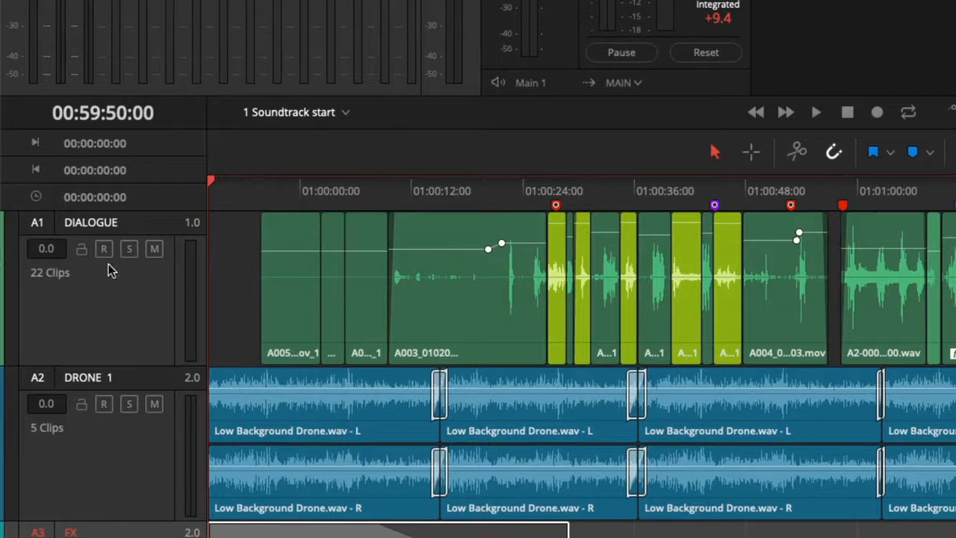
# - Toggle mute on the DIALOGUE track on and off, then solo DRONE 1 and play it back
pyautogui.click(154, 250)
pyautogui.click(154, 250)
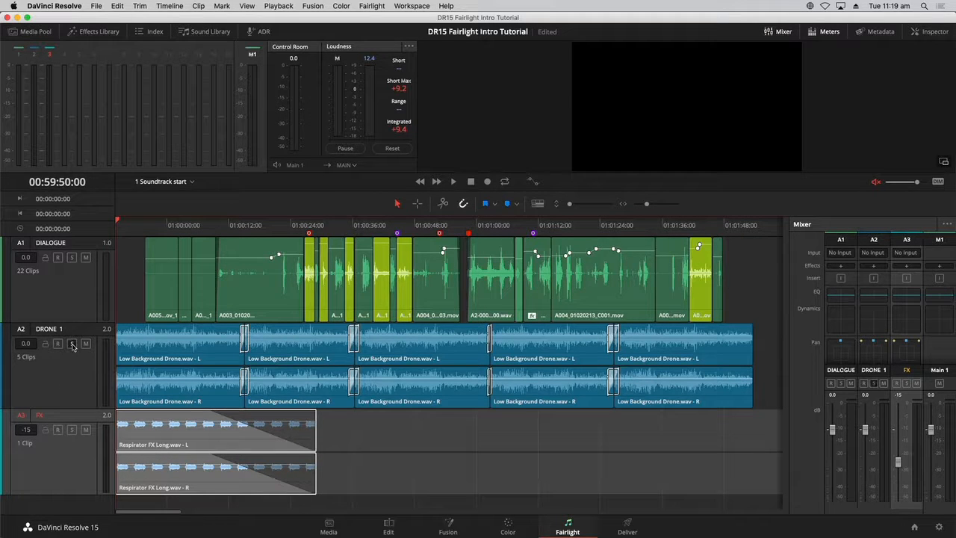
pyautogui.click(68, 388)
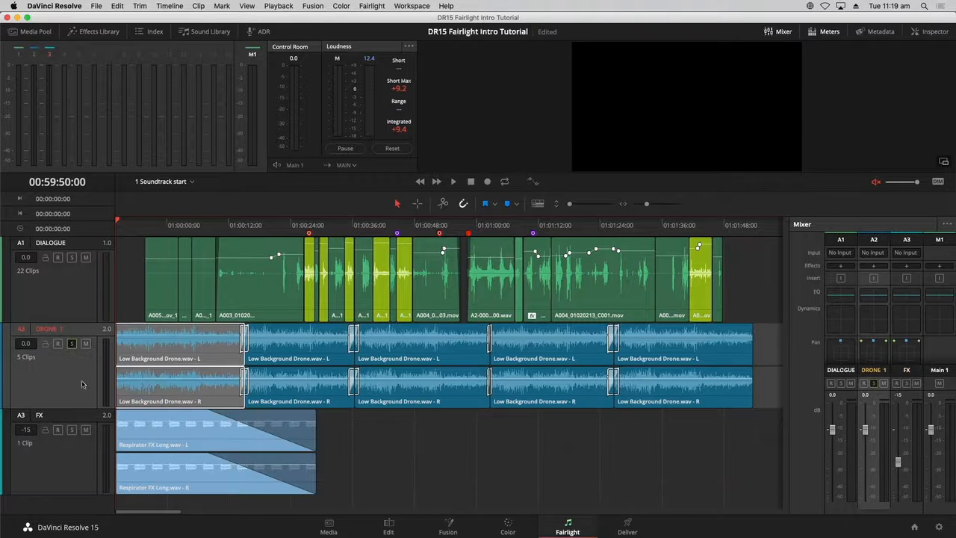
pyautogui.click(436, 436)
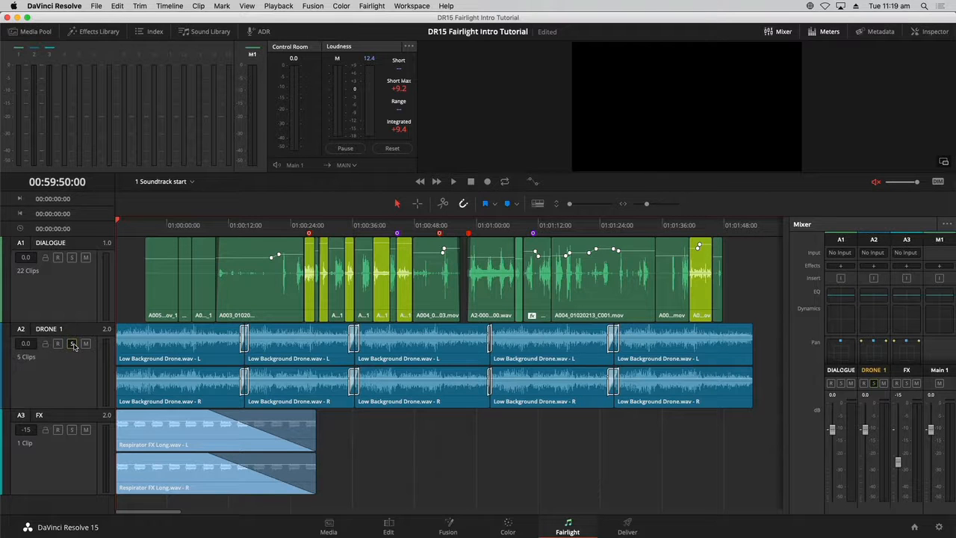
pyautogui.press('space')
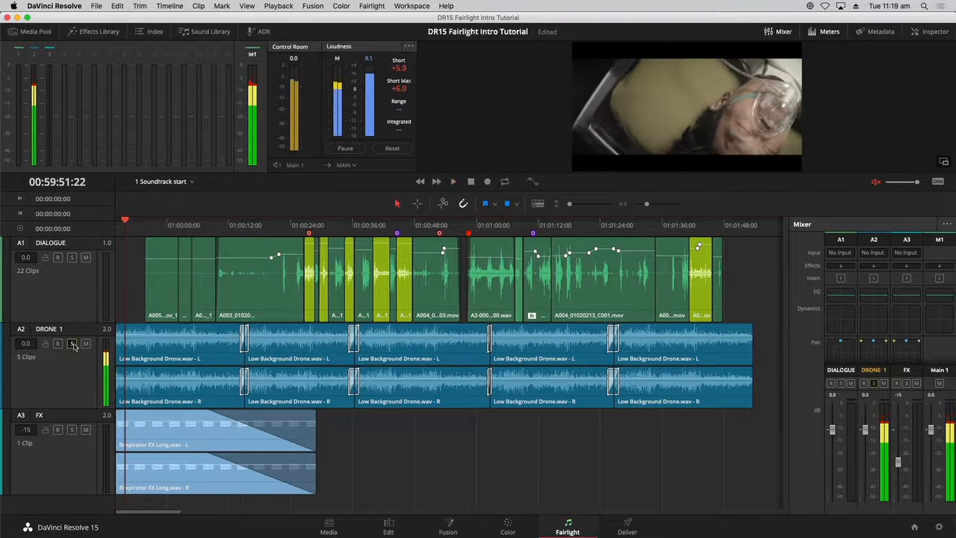
# - Unmute the monitoring output and restart playback
pyautogui.click(878, 182)
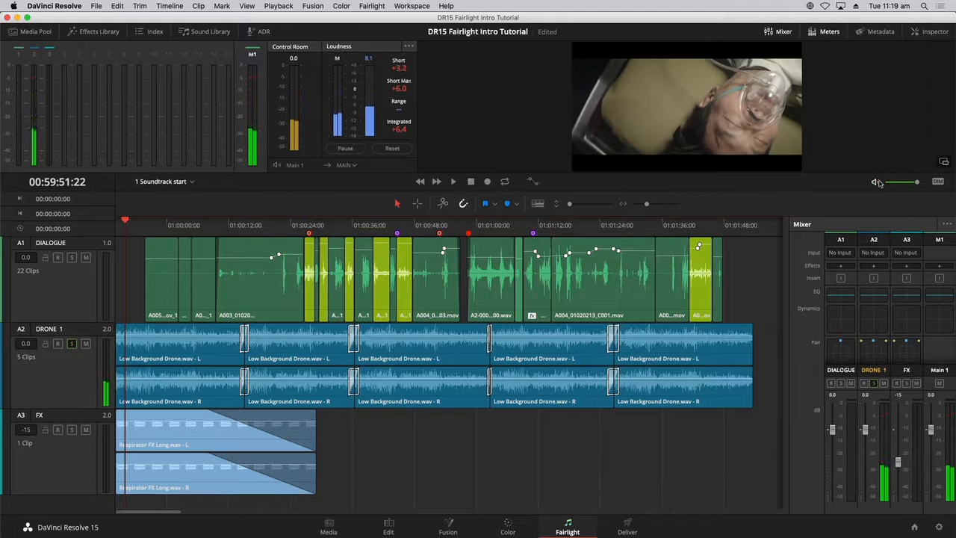
pyautogui.press('space')
pyautogui.press('space')
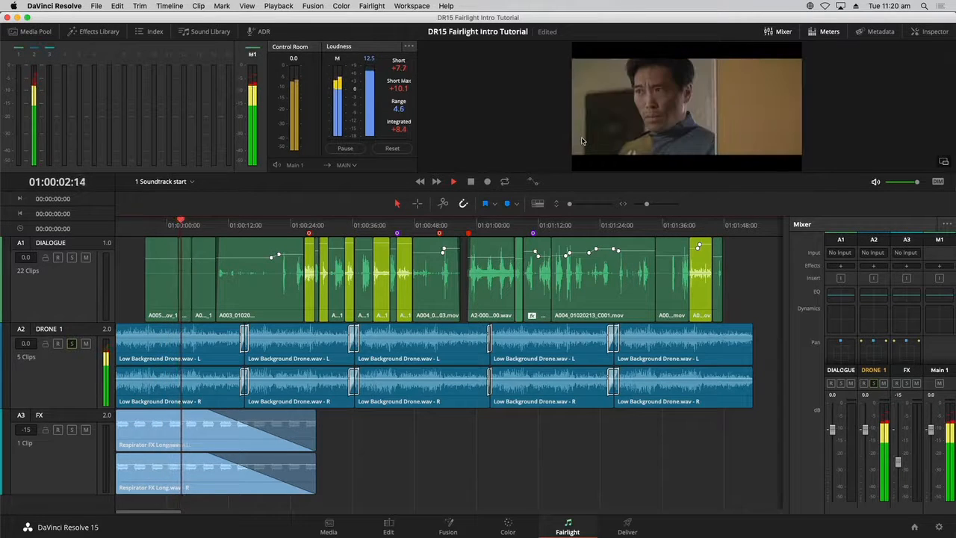
# - Solo the FX track instead of DRONE 1 and play it back
pyautogui.press('space')
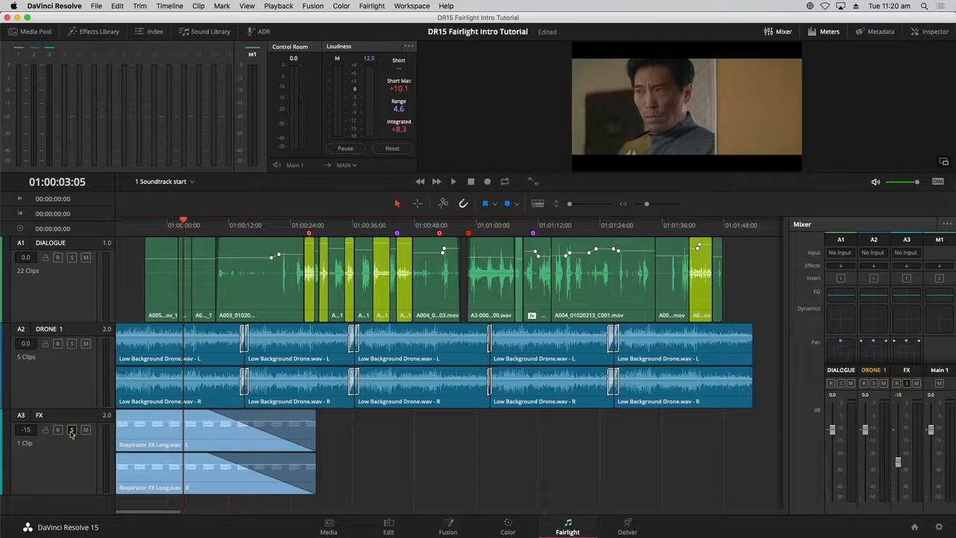
pyautogui.press('space')
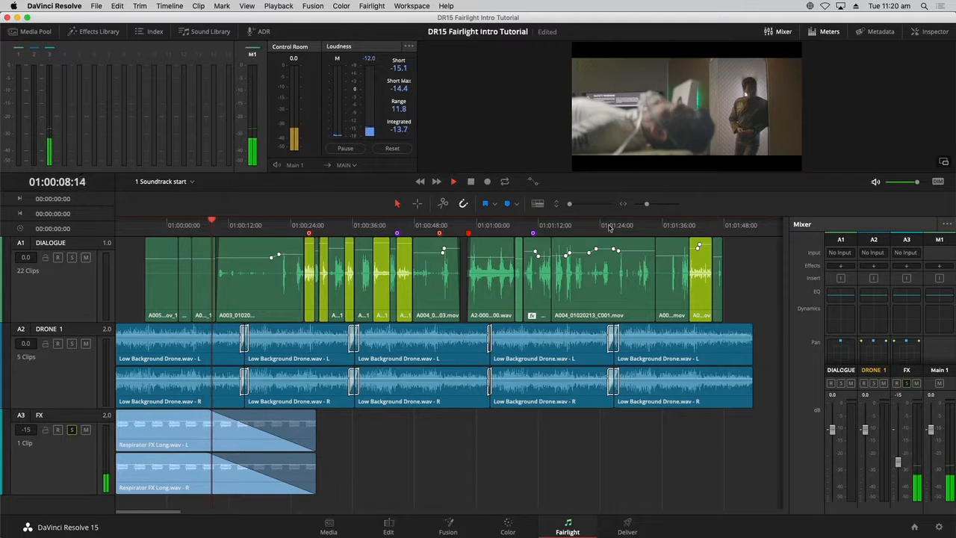
pyautogui.press('space')
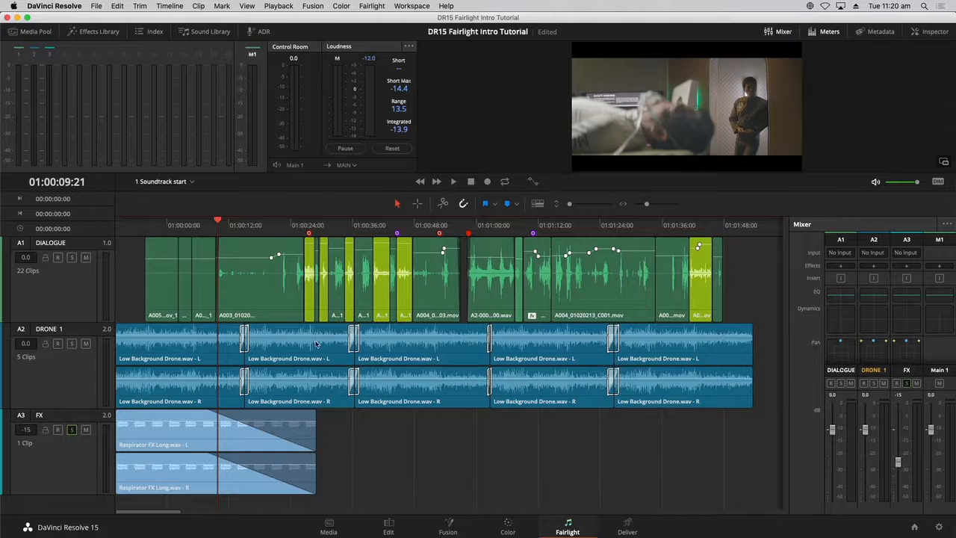
# - Extend the Respirator FX Long clip on the FX track to the end of the dialogue, about 01:01:47
pyautogui.moveTo(273, 228); pyautogui.dragTo(296, 228)
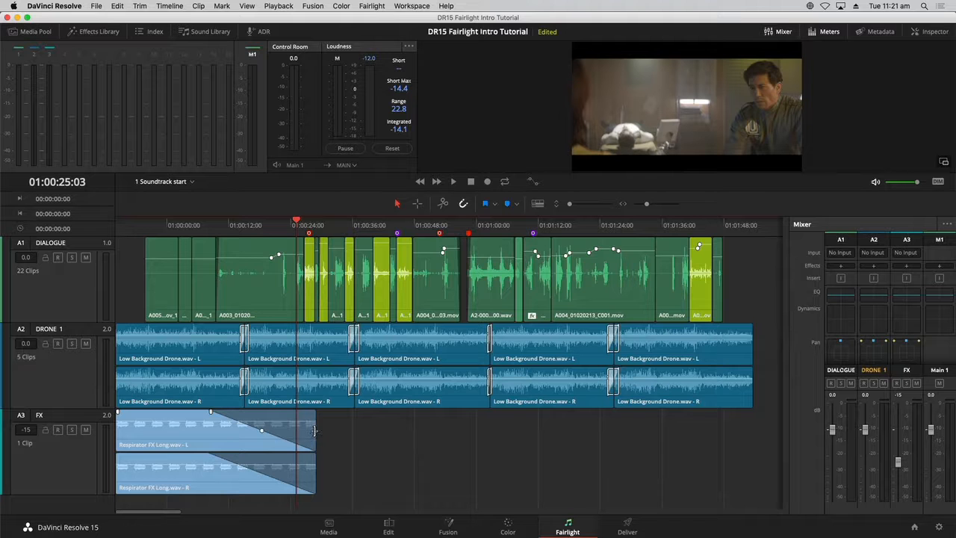
pyautogui.moveTo(314, 432); pyautogui.dragTo(364, 440)
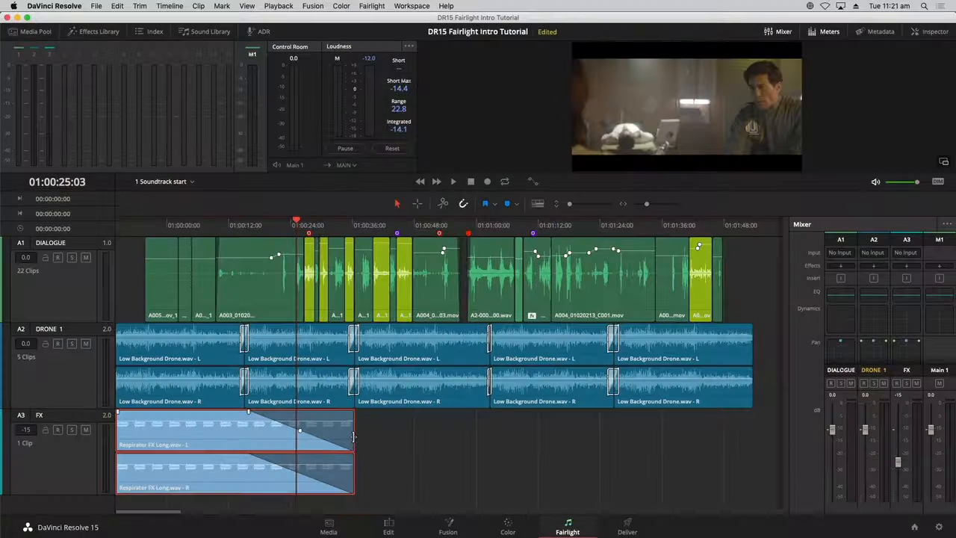
pyautogui.moveTo(353, 437); pyautogui.dragTo(353, 437)
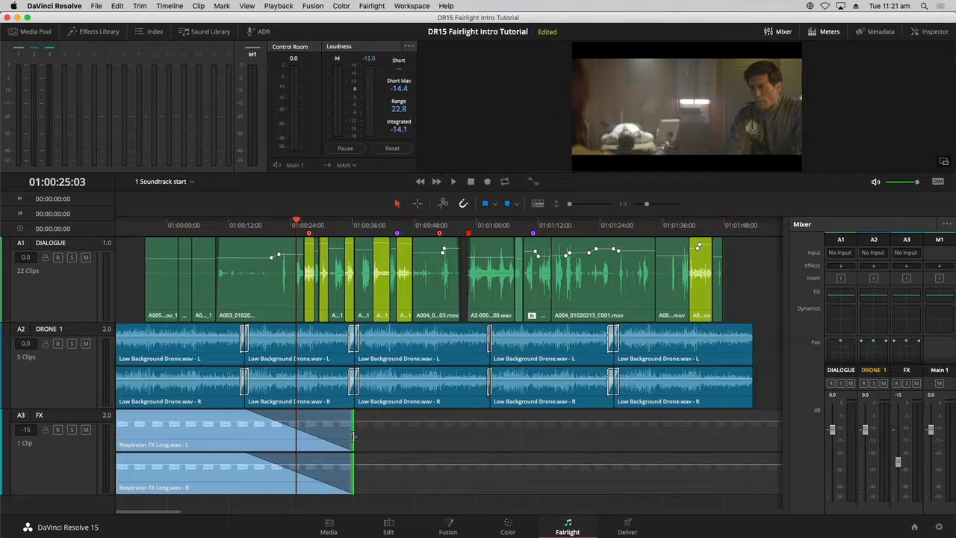
pyautogui.moveTo(352, 437); pyautogui.dragTo(727, 432)
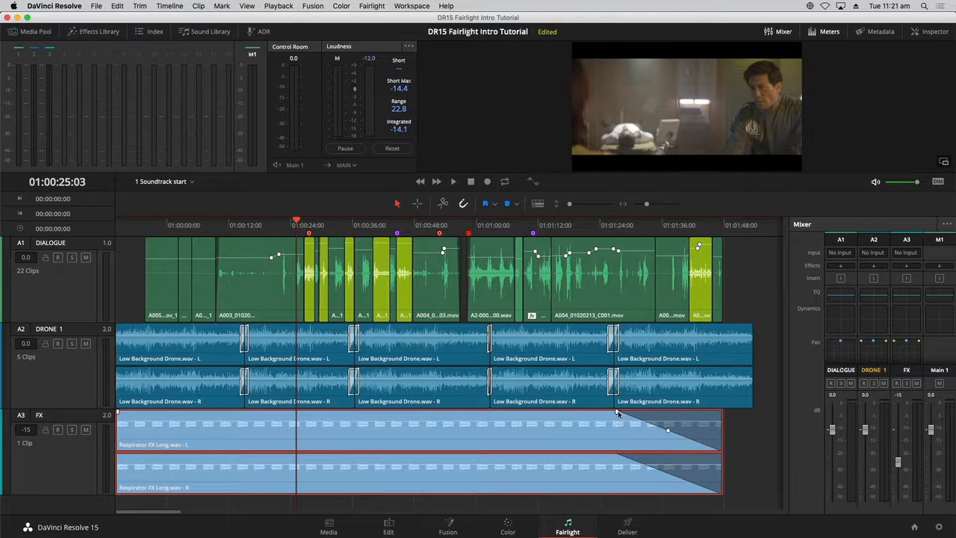
# - Move the FX clip's fade-out handle to the clip's end to remove the fade, and park the playhead there
pyautogui.moveTo(617, 411); pyautogui.dragTo(724, 411)
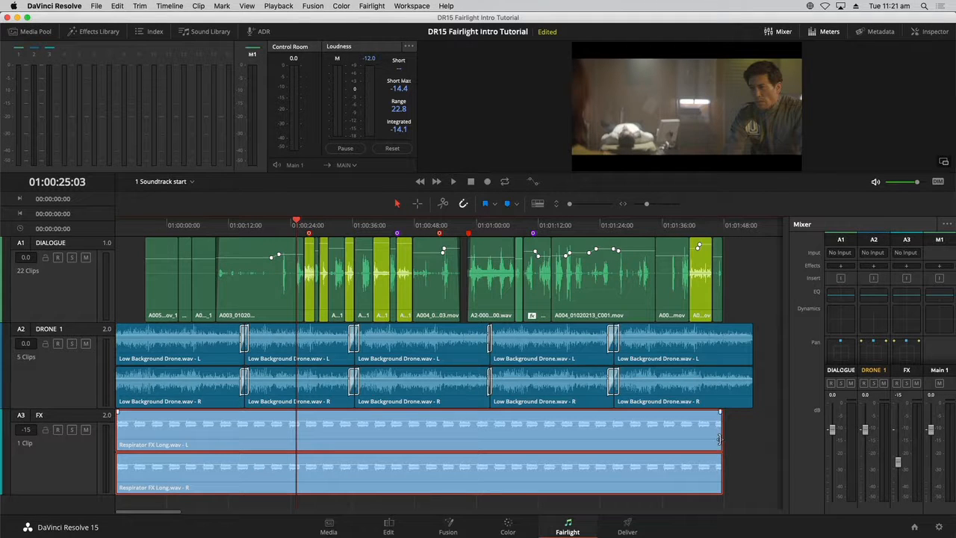
pyautogui.click(719, 226)
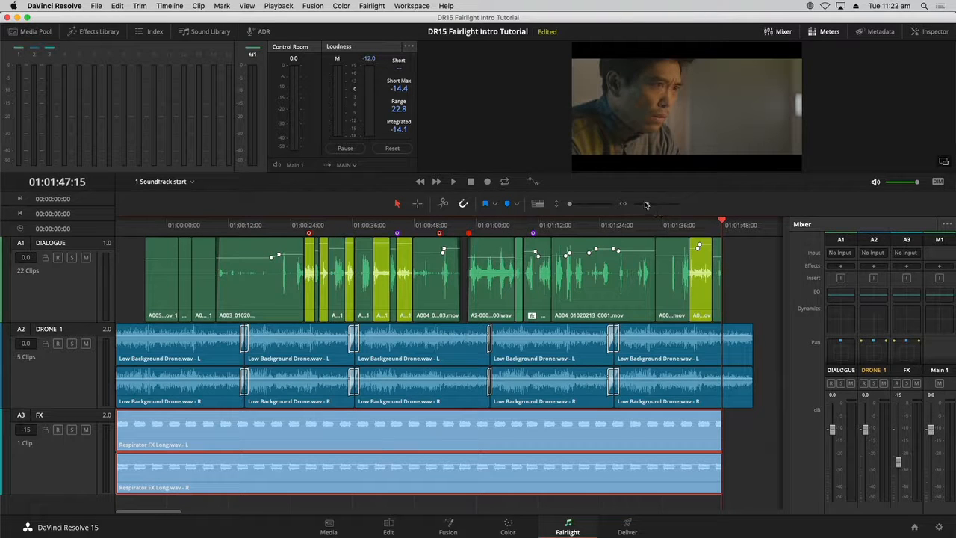
# - Select the FX track and zoom the timeline in horizontally and vertically to enlarge its waveforms
pyautogui.moveTo(648, 206); pyautogui.dragTo(650, 205)
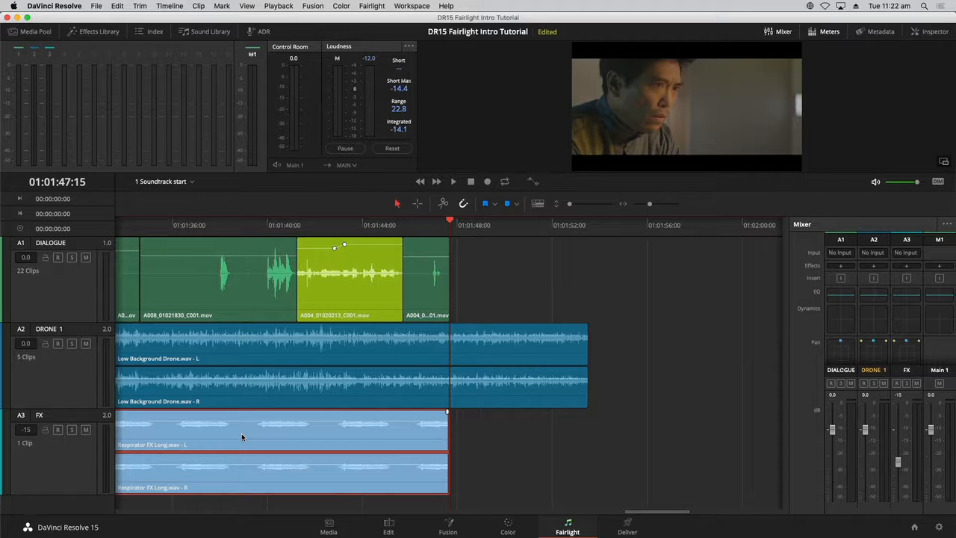
pyautogui.click(82, 453)
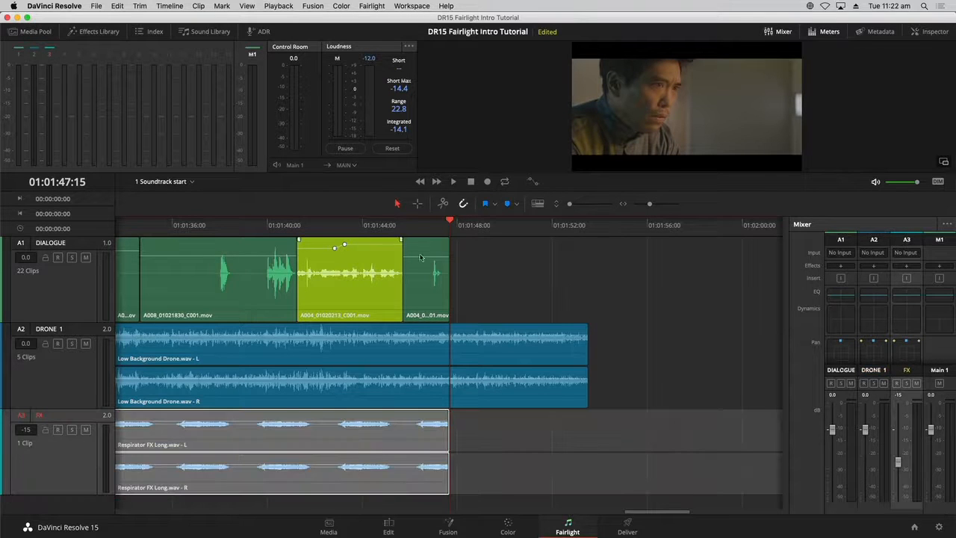
pyautogui.moveTo(568, 205)
pyautogui.mouseDown()
pyautogui.moveTo(598, 198)
pyautogui.moveTo(585, 205)
pyautogui.mouseUp()
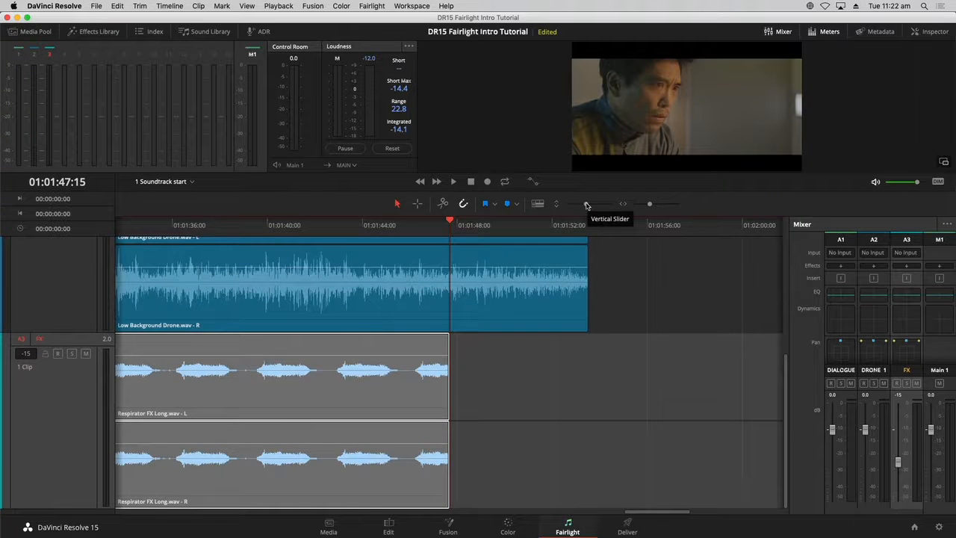
pyautogui.moveTo(587, 206); pyautogui.dragTo(591, 205)
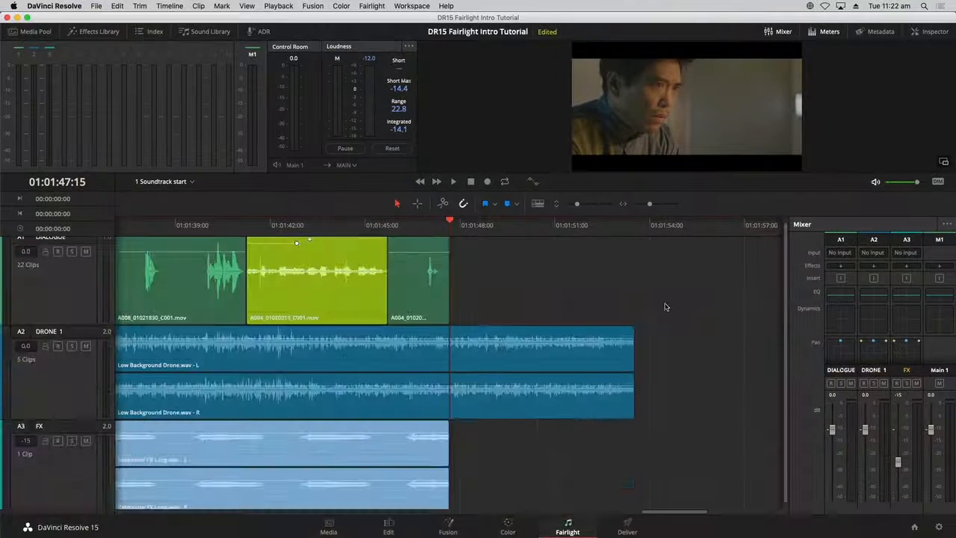
# - Zoom in on the FX track and extend the Respirator FX Long clip's end further, to about 01:01:49
pyautogui.scroll(5, 665, 307)
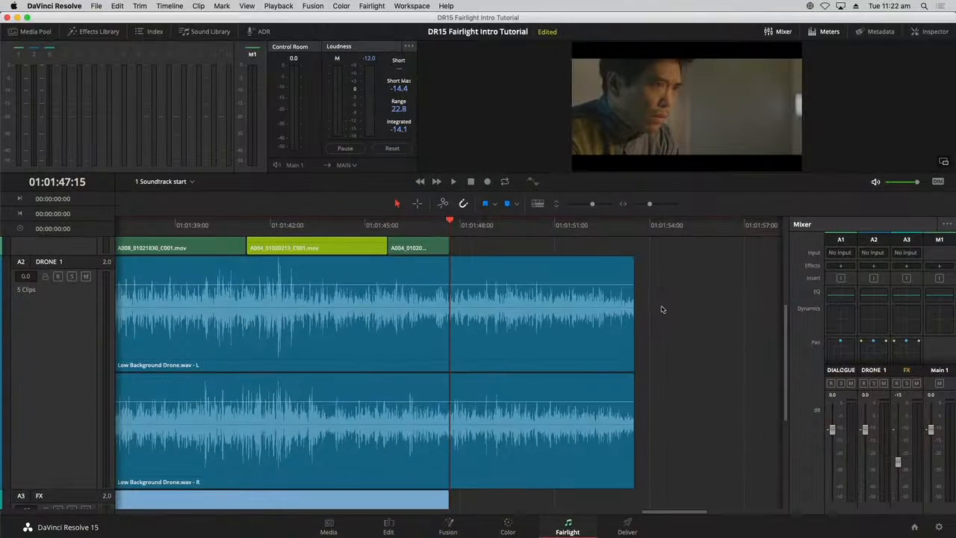
pyautogui.scroll(-3, 662, 310)
pyautogui.scroll(3, 713, 367)
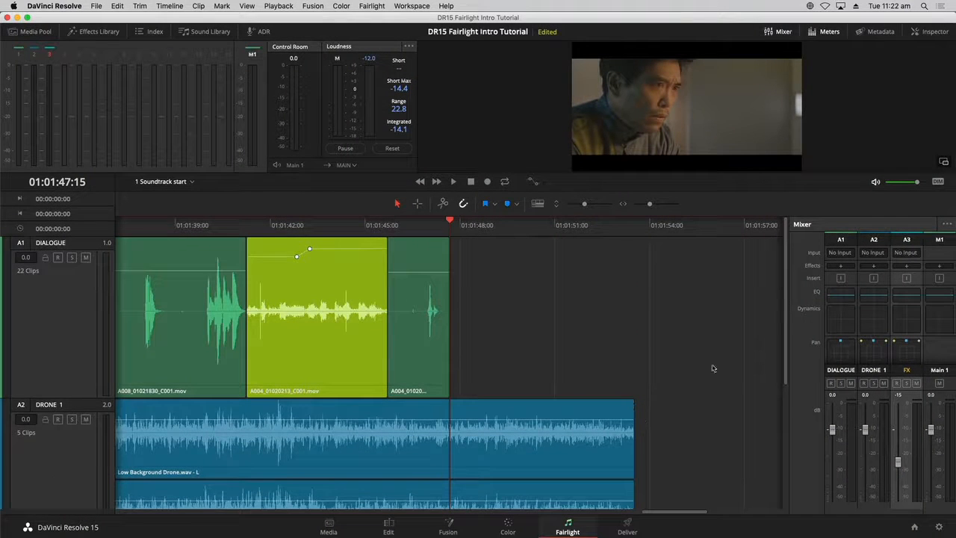
pyautogui.moveTo(785, 333); pyautogui.dragTo(765, 488)
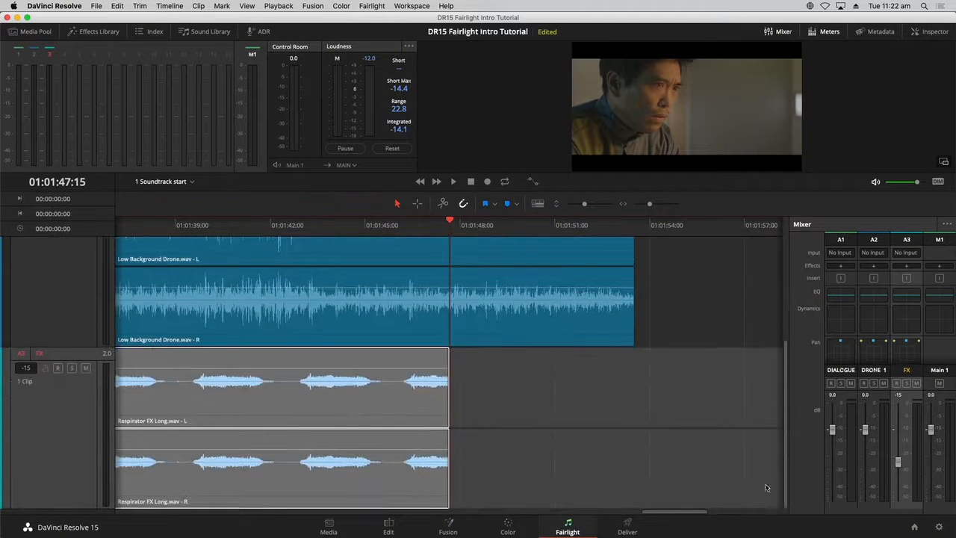
pyautogui.moveTo(585, 208); pyautogui.dragTo(596, 208)
pyautogui.click(566, 310)
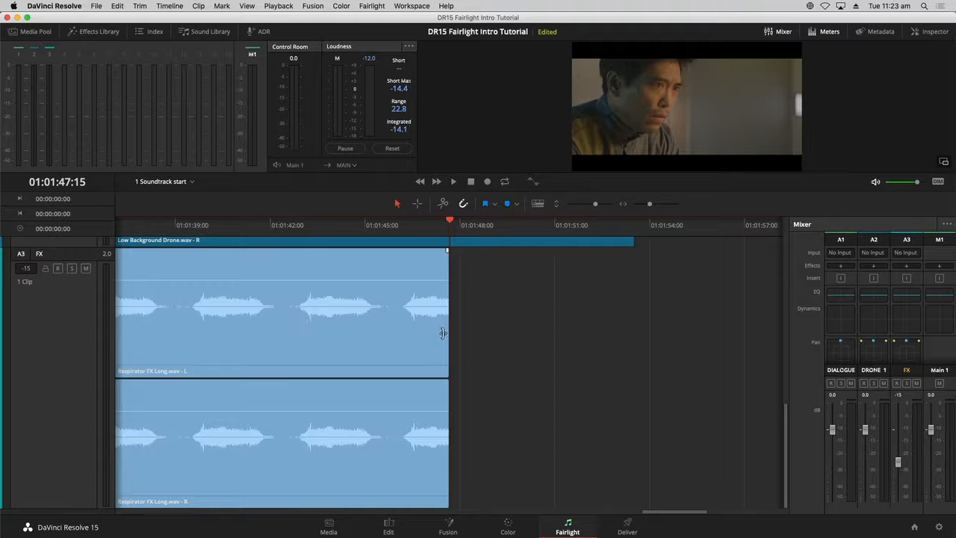
pyautogui.moveTo(445, 337); pyautogui.dragTo(492, 344)
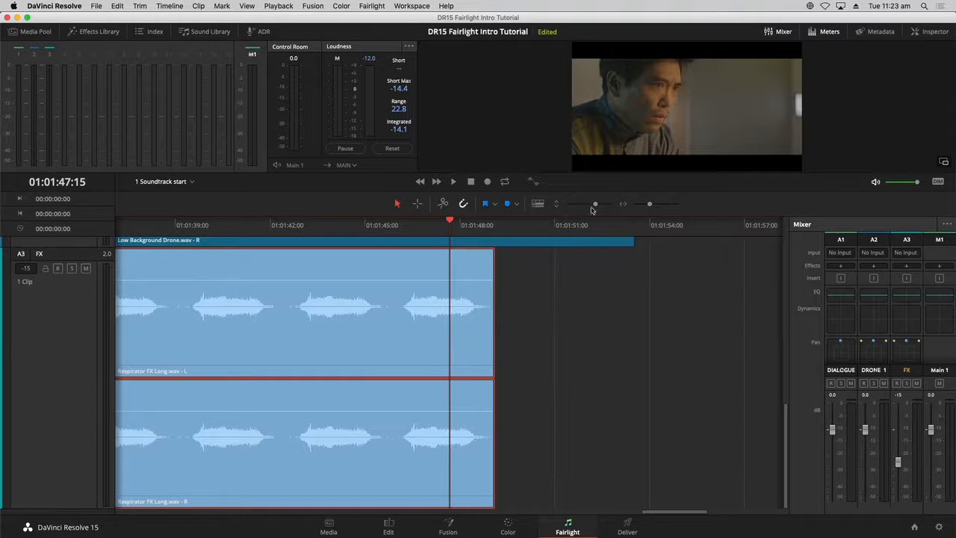
# - Play back the end of the FX clip from about 01:01:46
pyautogui.moveTo(598, 206); pyautogui.dragTo(574, 206)
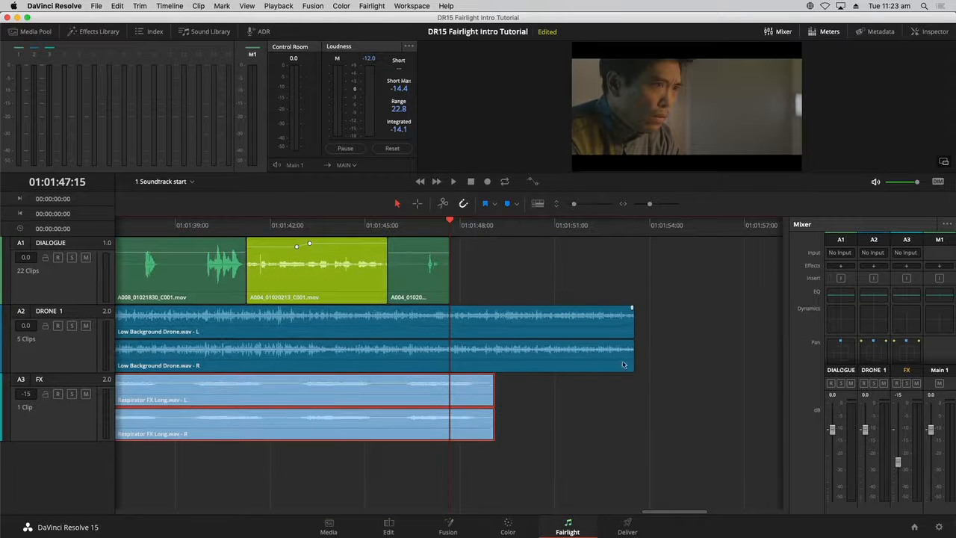
pyautogui.click(408, 228)
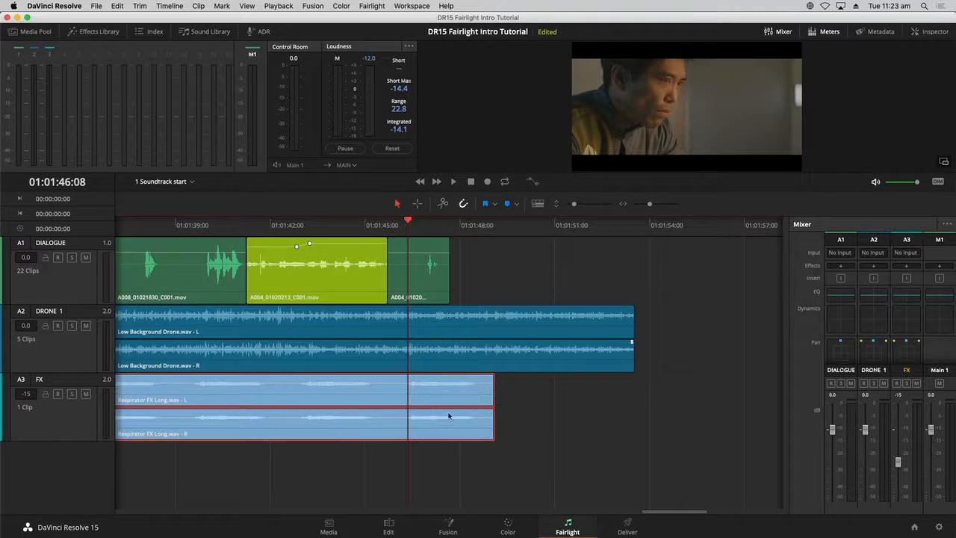
pyautogui.press('space')
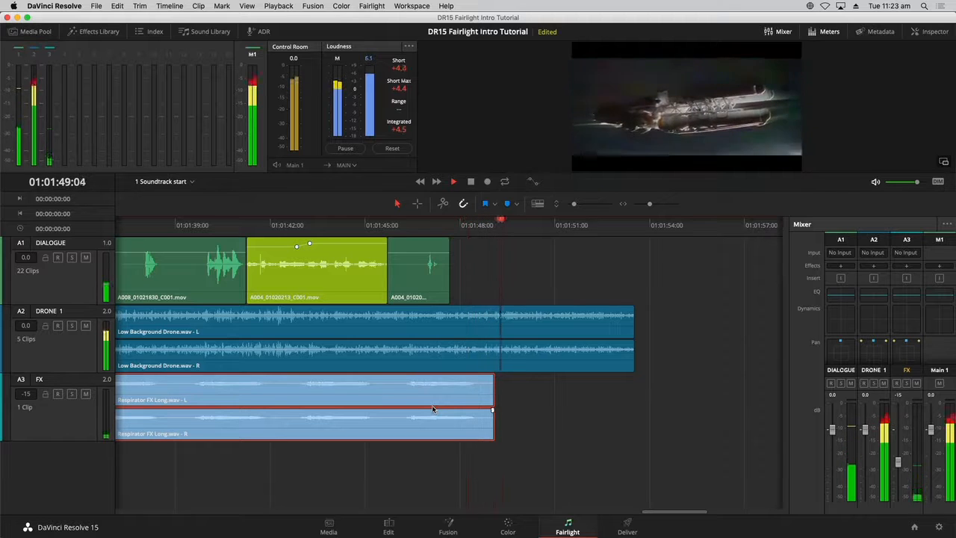
pyautogui.press('space')
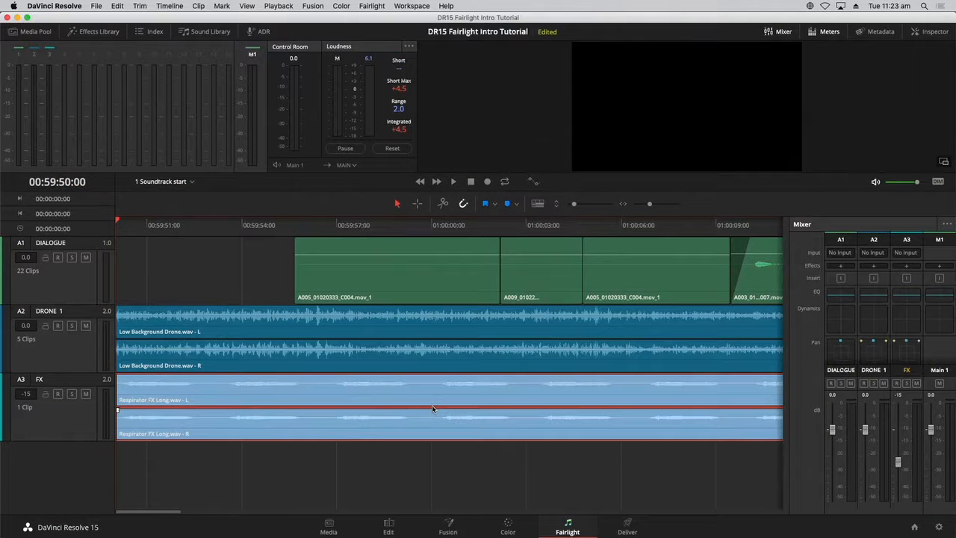
# - Deselect the FX clip and park the playhead at the start of the timeline
pyautogui.hotkey('shift', 'z')
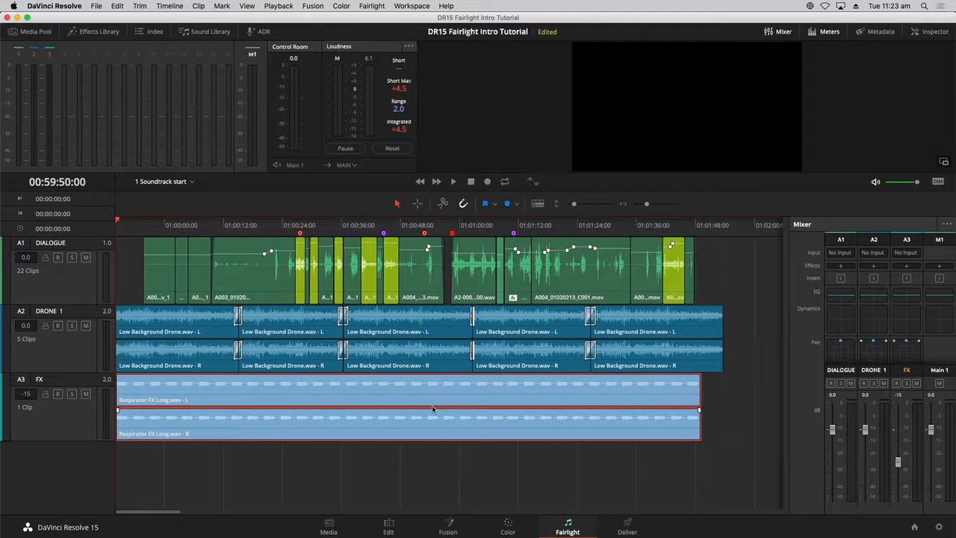
pyautogui.click(400, 470)
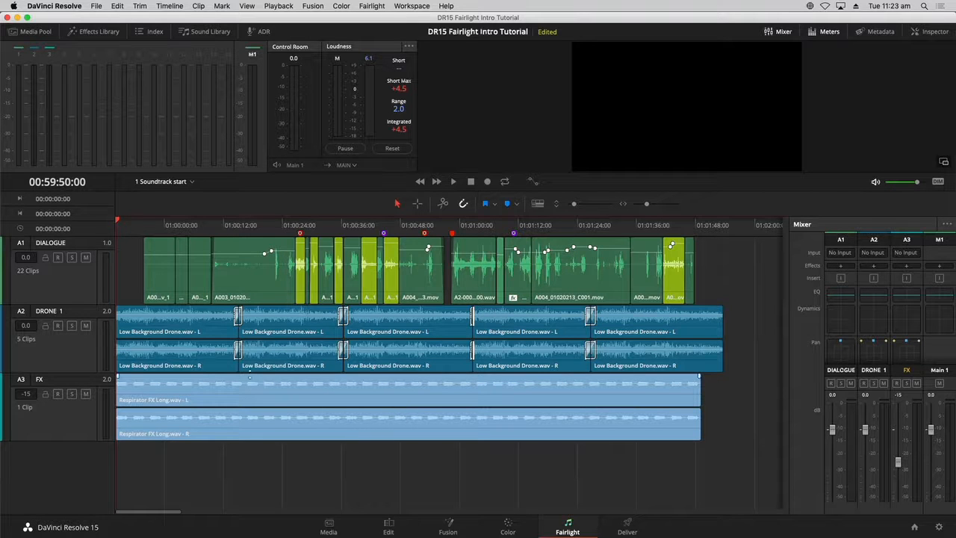
pyautogui.moveTo(132, 224); pyautogui.dragTo(131, 224)
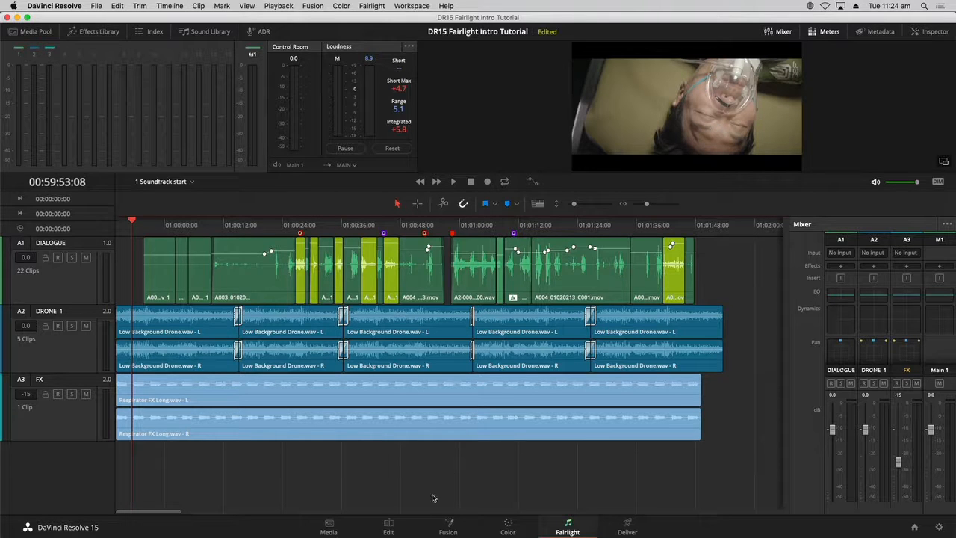
# - Review the timeline on the Edit page and return to the Fairlight page
pyautogui.click(388, 526)
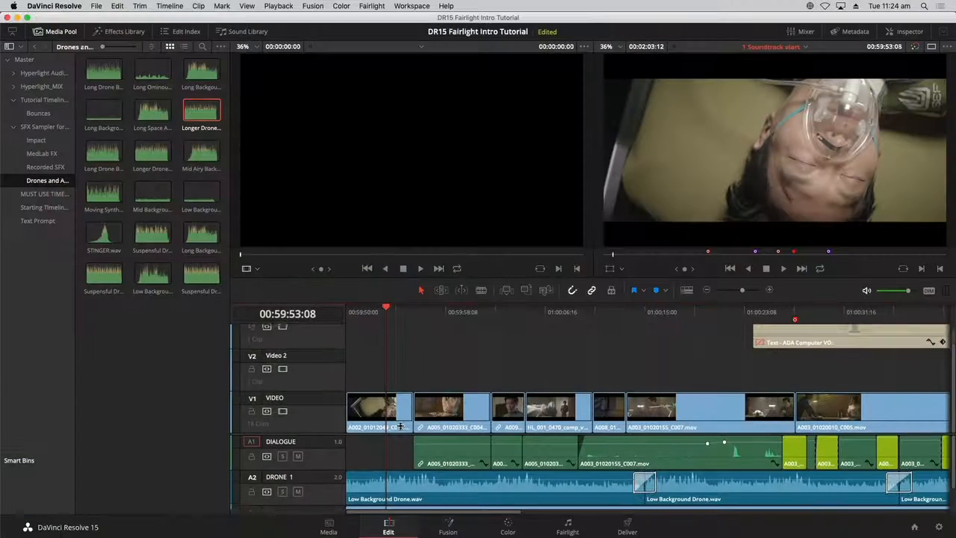
pyautogui.scroll(-4, 401, 426)
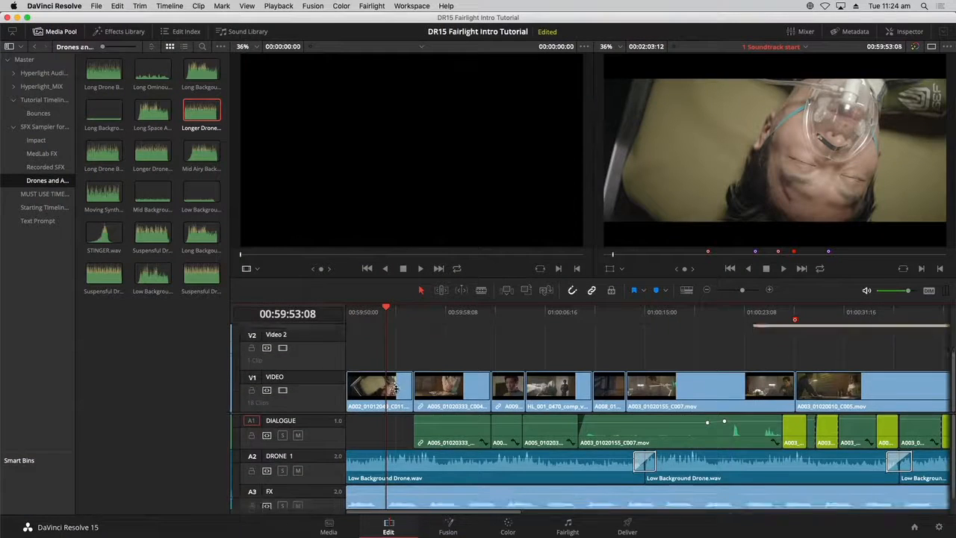
pyautogui.scroll(3, 395, 381)
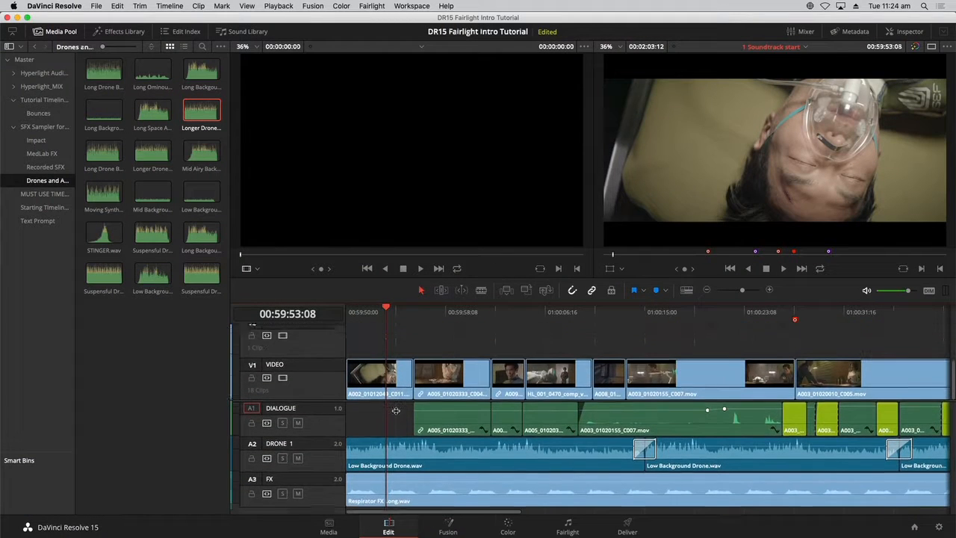
pyautogui.scroll(-2, 396, 379)
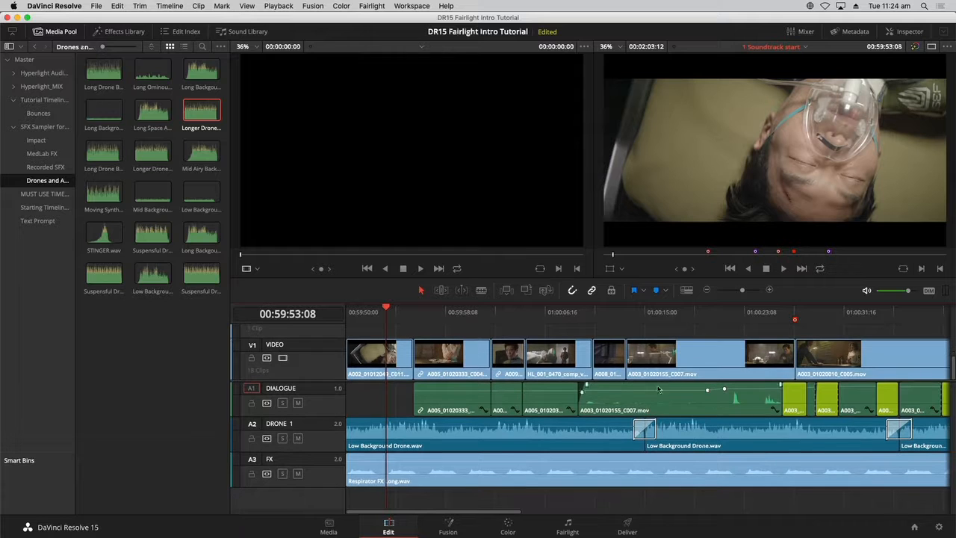
pyautogui.hotkey('shift', 'z')
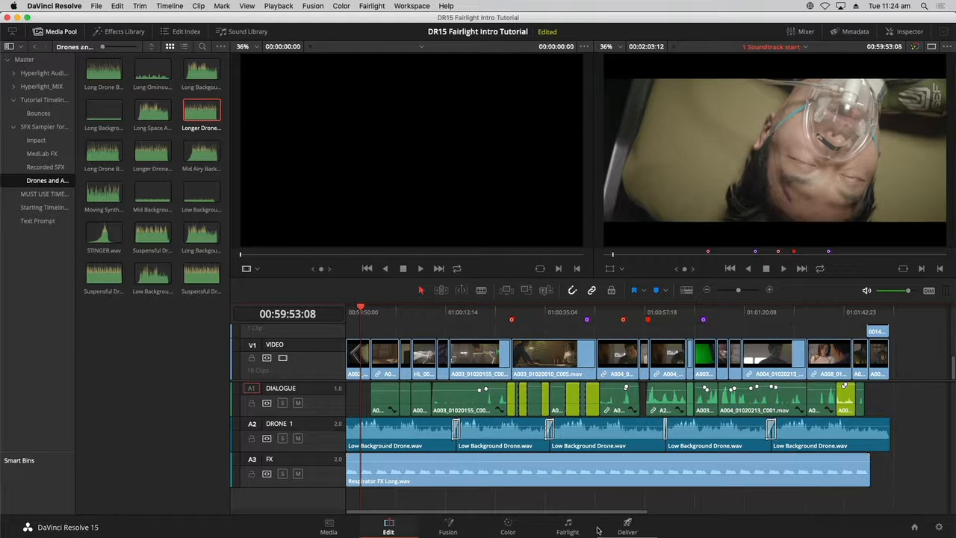
pyautogui.click(568, 523)
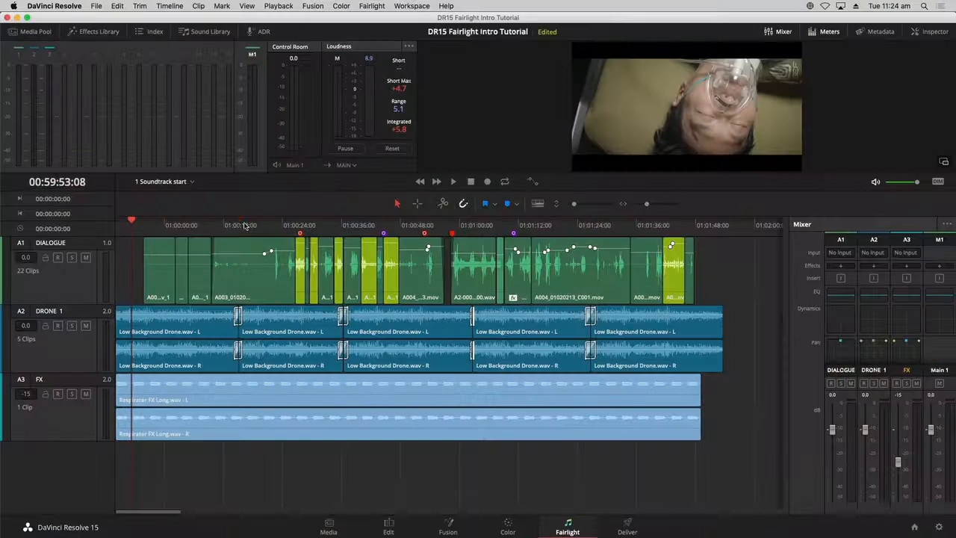
# - Solo the DRONE 1 track and play it back from the start of the timeline
pyautogui.click(240, 225)
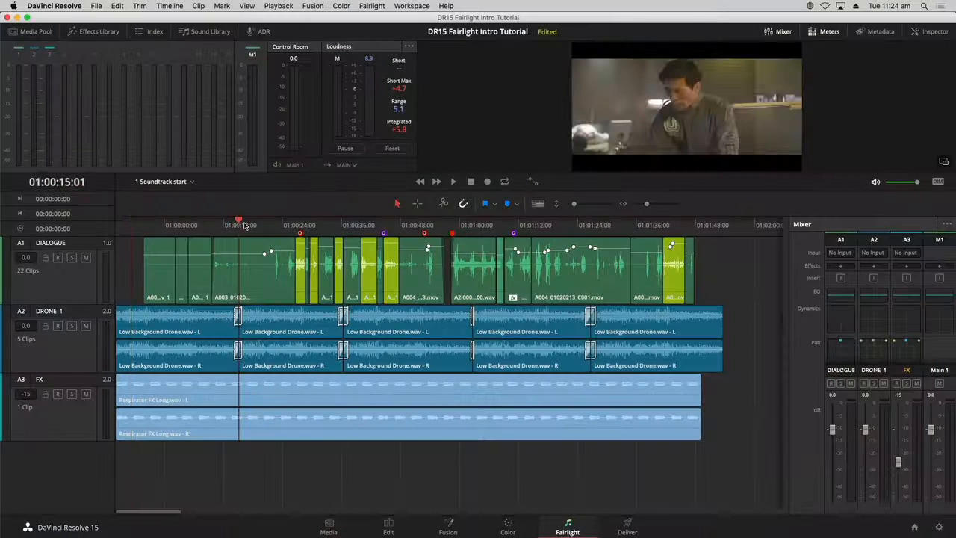
pyautogui.click(128, 225)
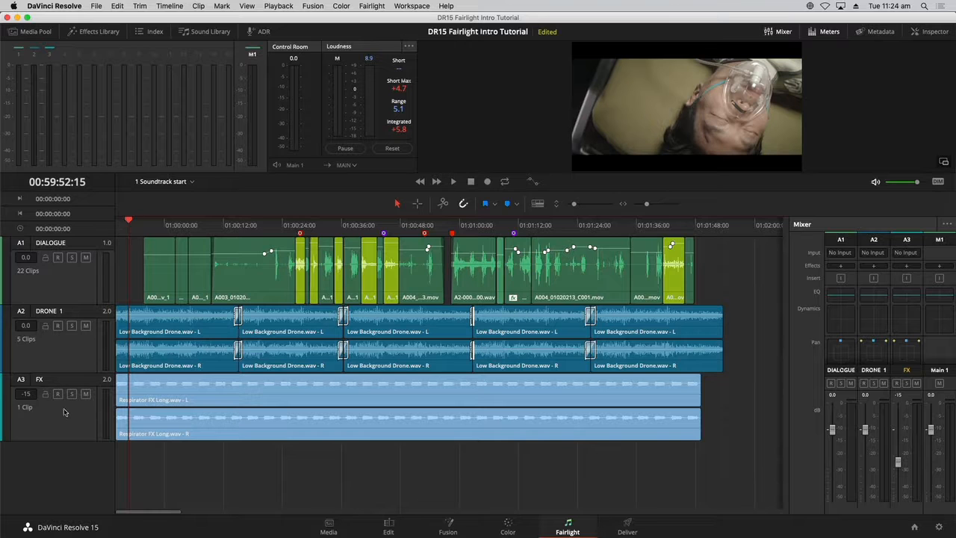
pyautogui.click(90, 354)
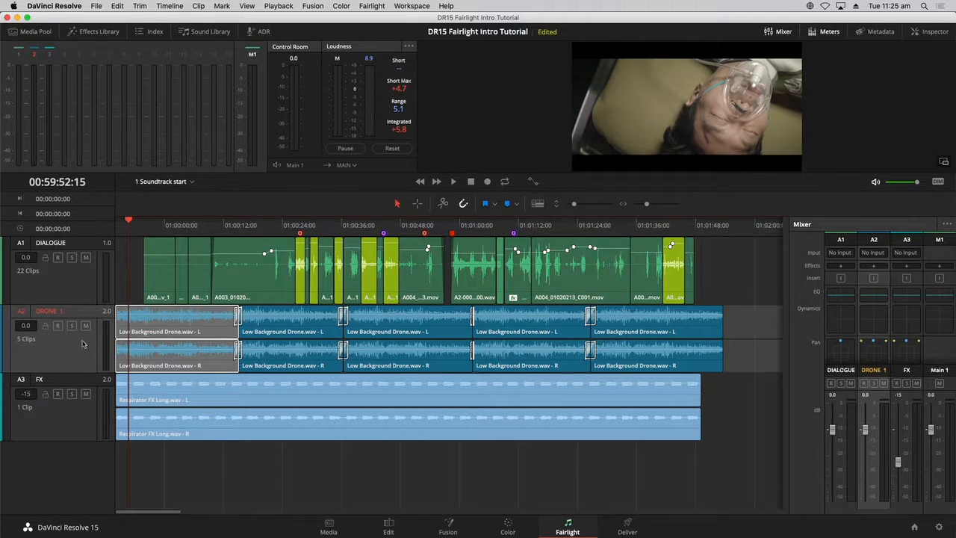
pyautogui.click(76, 349)
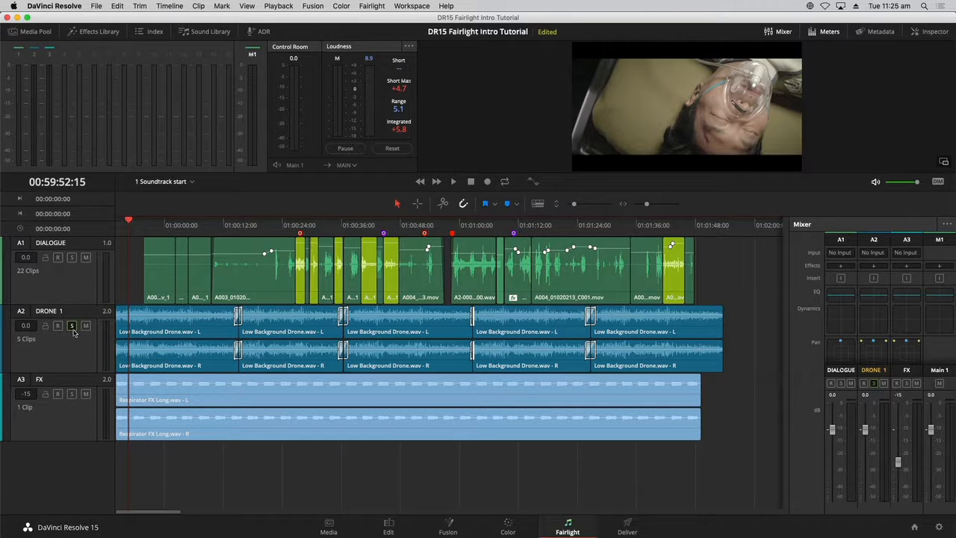
pyautogui.press('space')
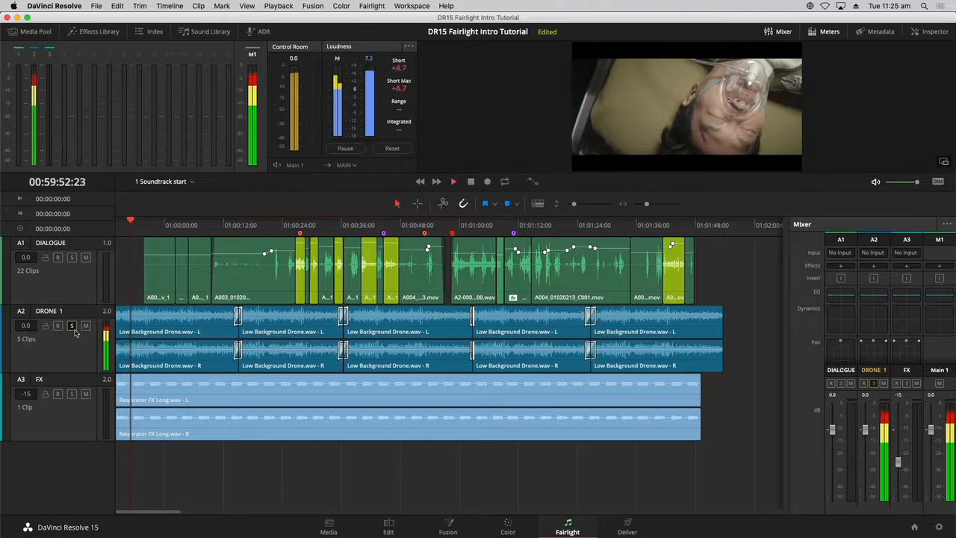
pyautogui.press('space')
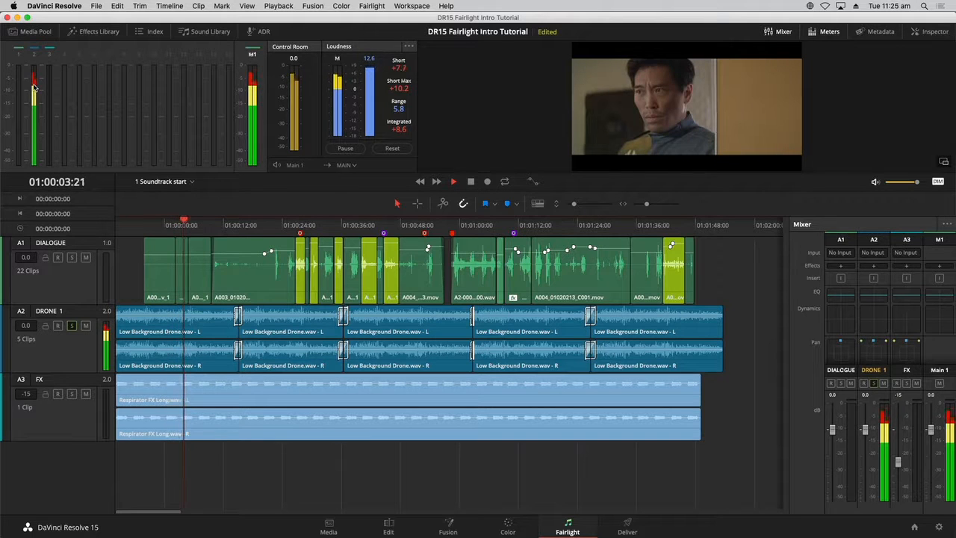
pyautogui.press('space')
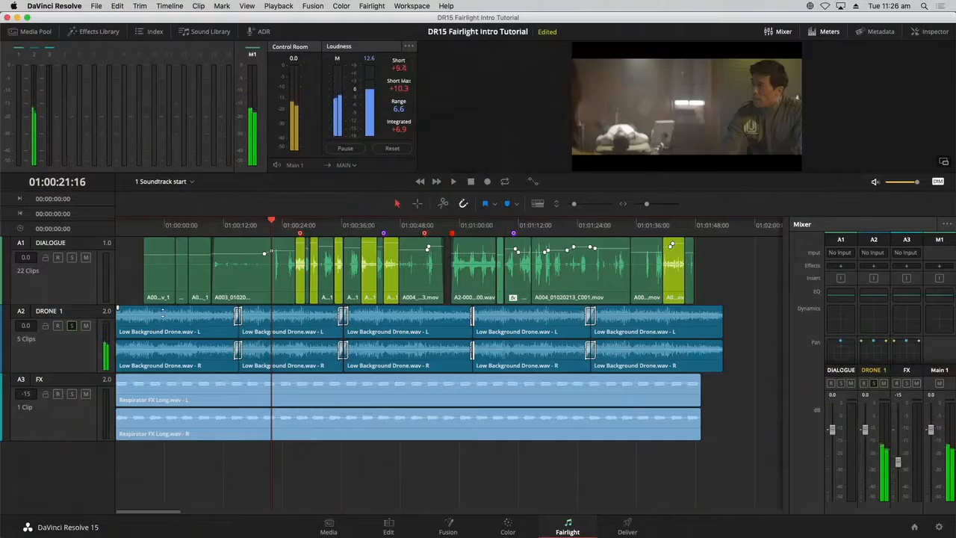
# - Select the first Low Background Drone clip on DRONE 1 and open the Inspector for it
pyautogui.click(144, 226)
pyautogui.click(155, 315)
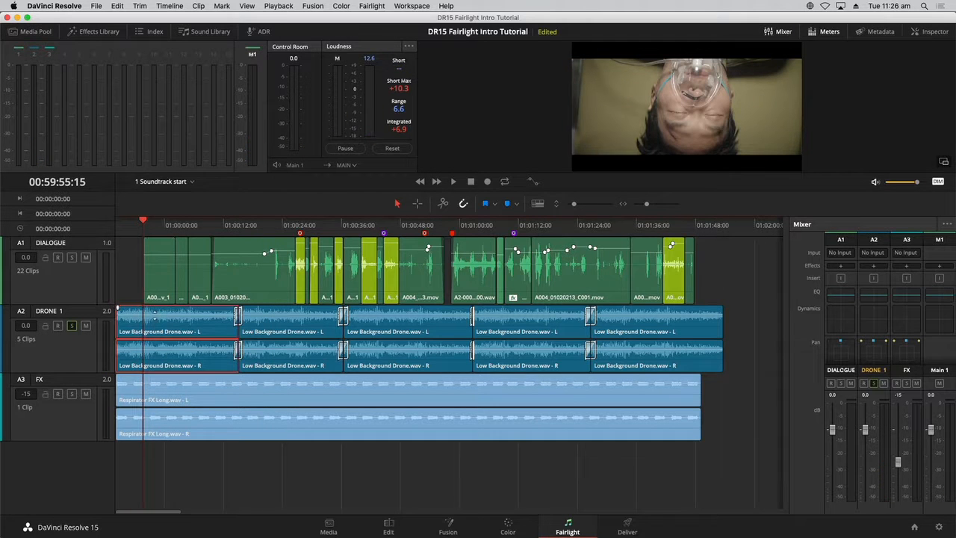
pyautogui.moveTo(154, 315); pyautogui.dragTo(157, 317)
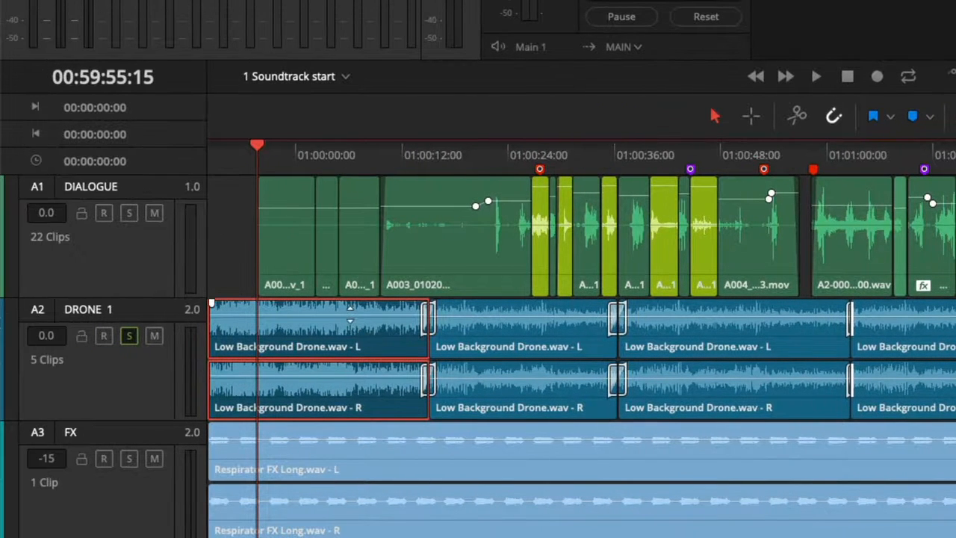
pyautogui.moveTo(349, 314); pyautogui.dragTo(348, 317)
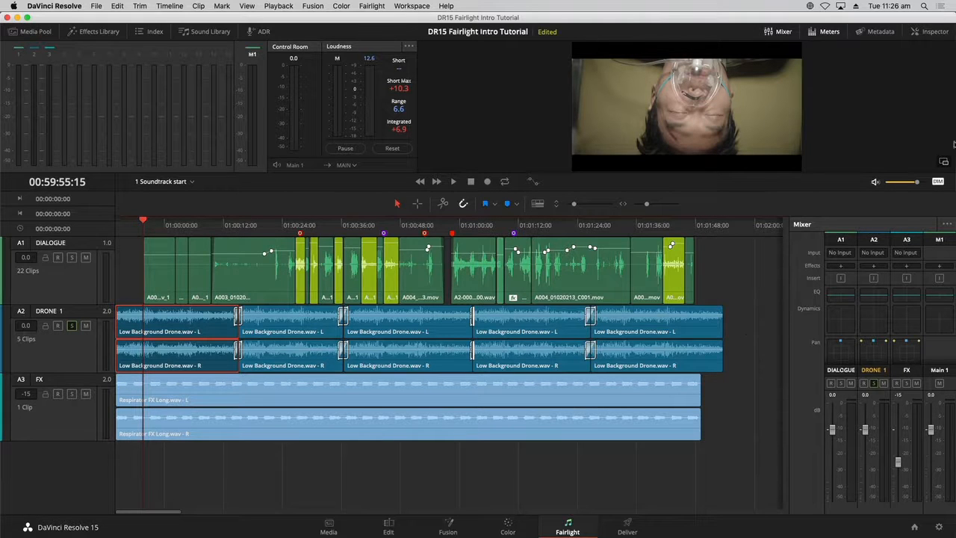
pyautogui.click(929, 33)
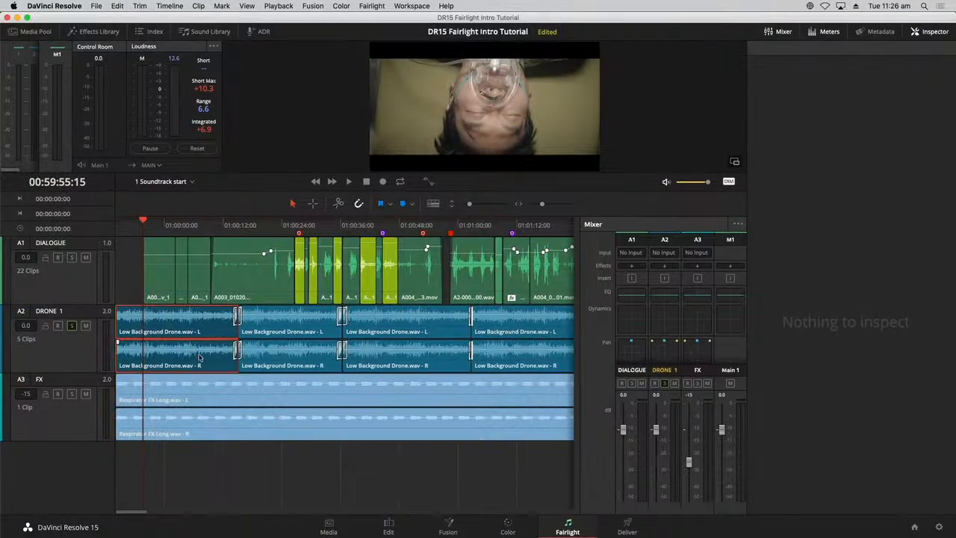
pyautogui.click(200, 358)
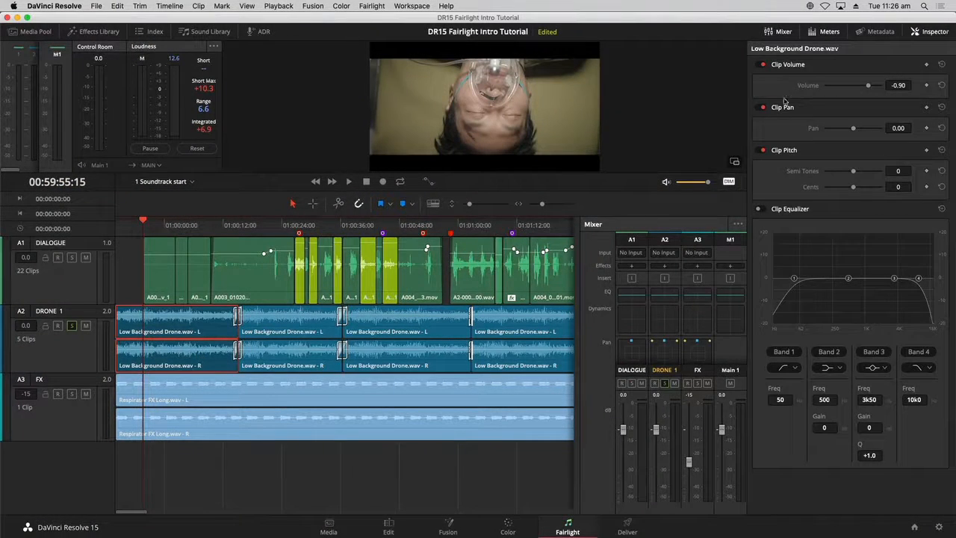
# - Set the first drone clip's volume to -15.22 in the Inspector
pyautogui.click(79, 363)
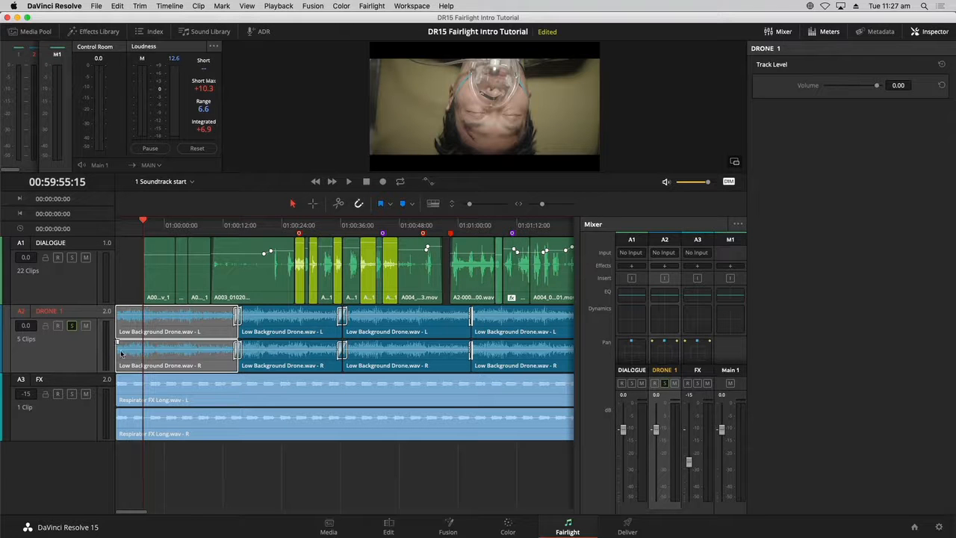
pyautogui.click(156, 358)
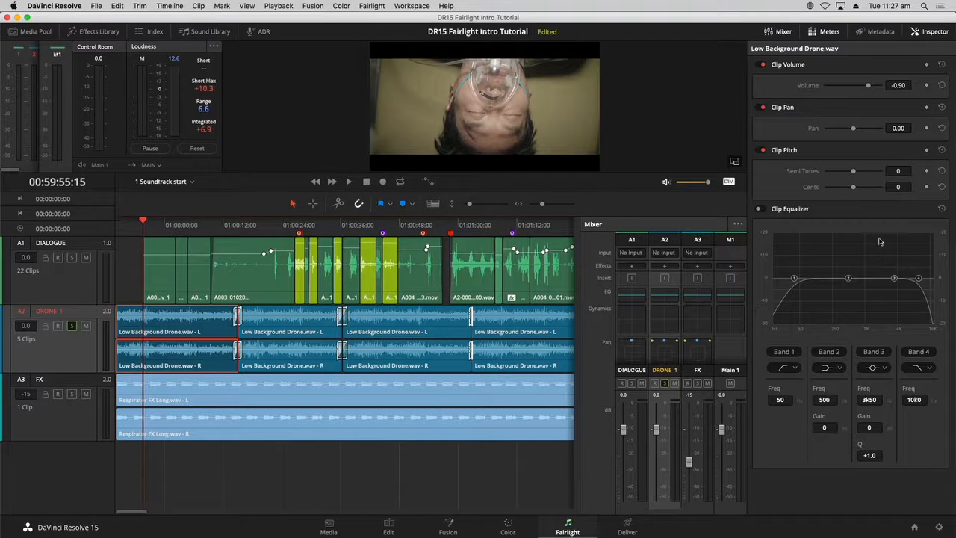
pyautogui.click(942, 86)
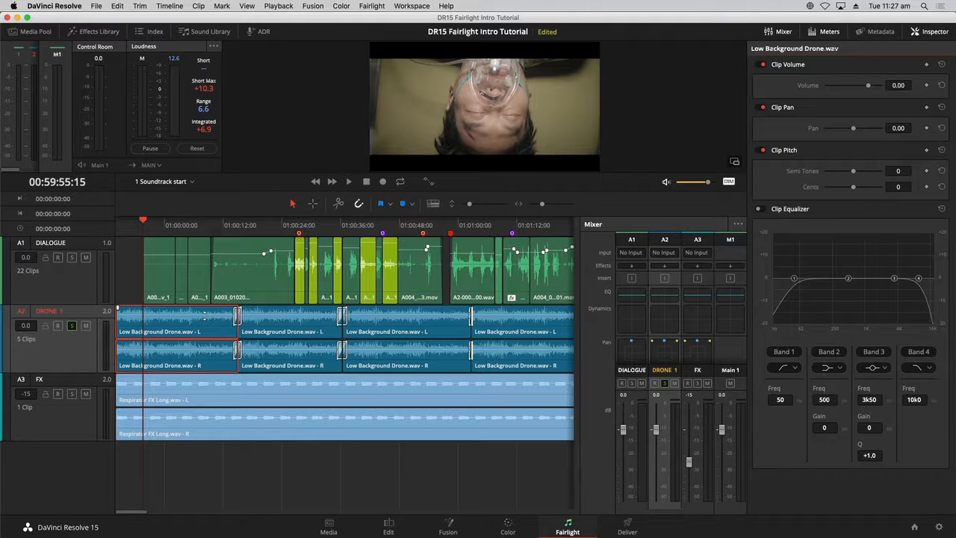
pyautogui.moveTo(201, 316); pyautogui.dragTo(205, 315)
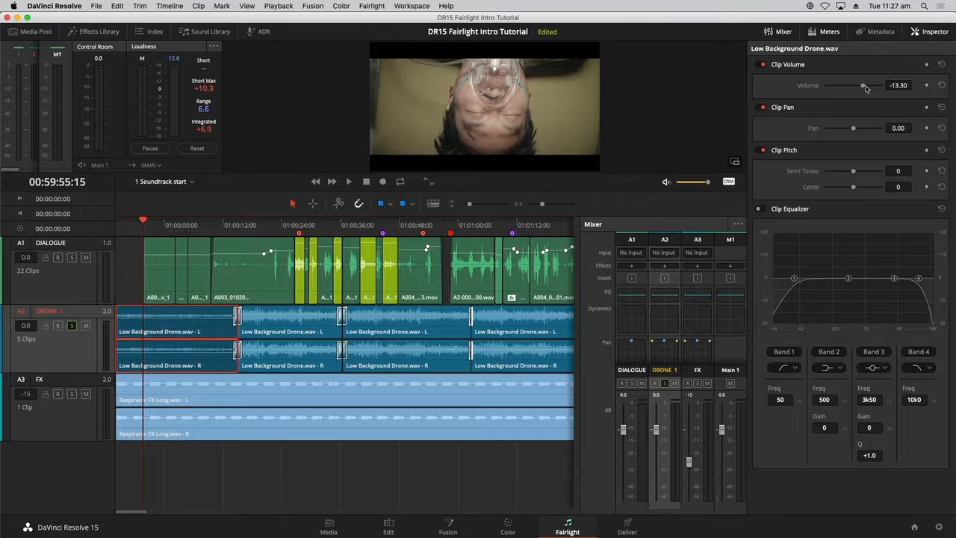
pyautogui.moveTo(866, 88)
pyautogui.mouseDown()
pyautogui.moveTo(854, 88)
pyautogui.moveTo(863, 89)
pyautogui.mouseUp()
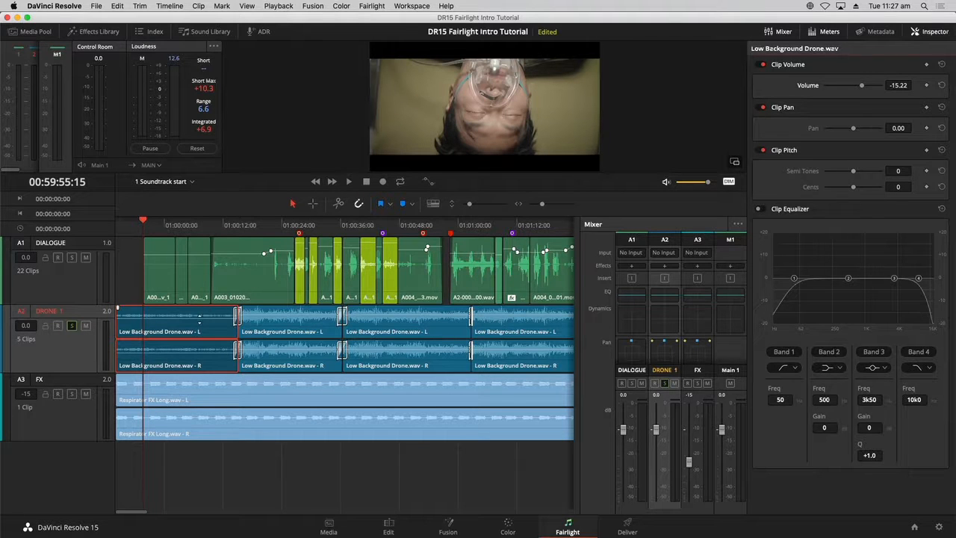
# - Undo the first drone clip's volume change and start playback
pyautogui.press('super+z')
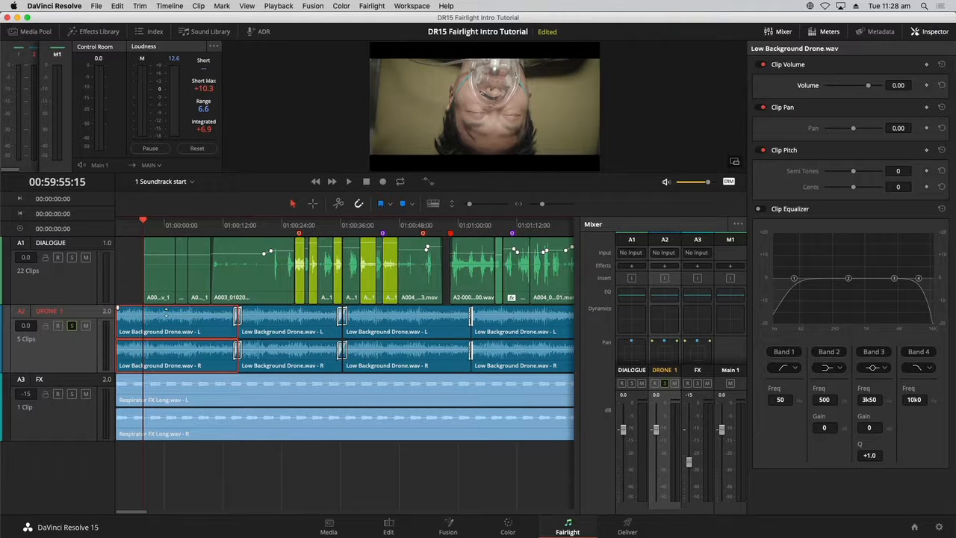
pyautogui.press('space')
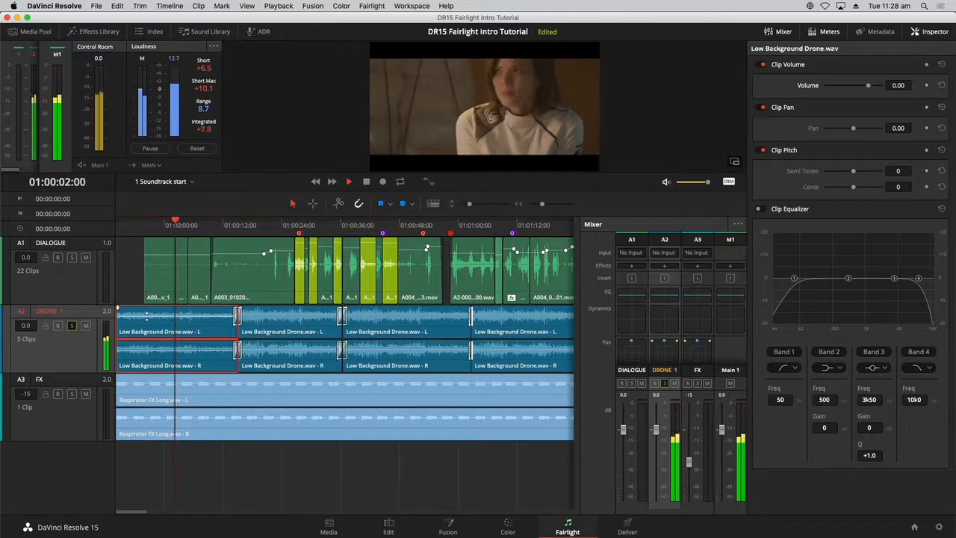
# - Lower the first drone clip's volume line to about -13.30 and select that clip
pyautogui.moveTo(146, 317); pyautogui.dragTo(146, 320)
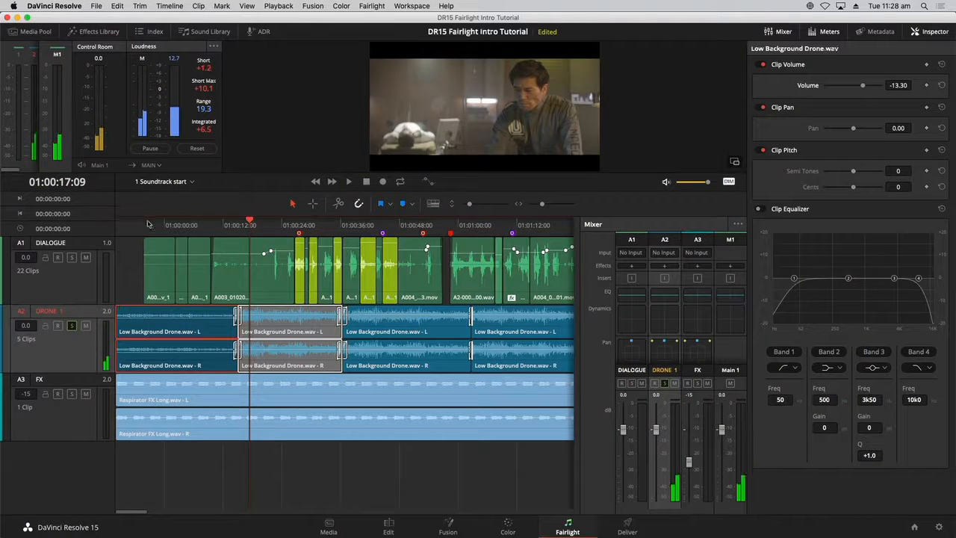
pyautogui.click(144, 330)
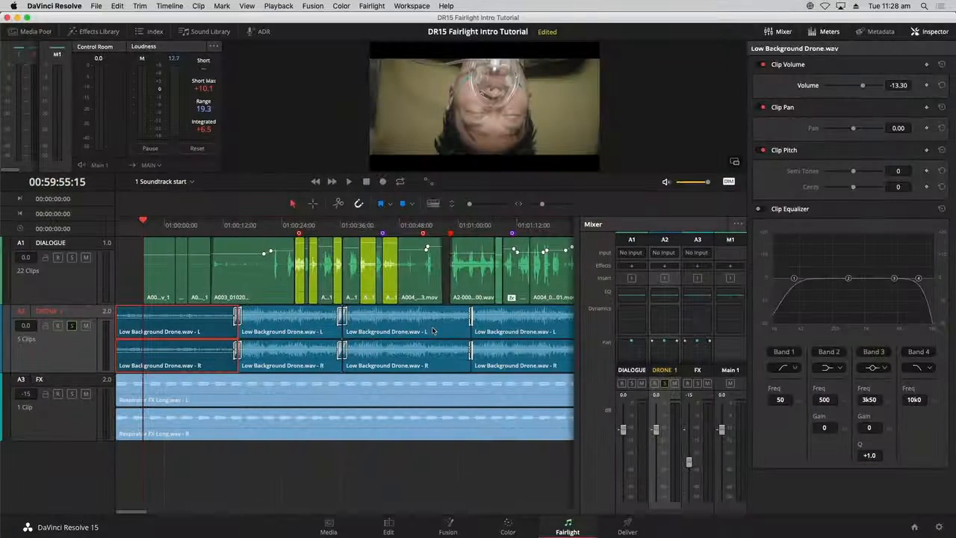
# - Select all five DRONE 1 clips and adjust their volume together in the Inspector
pyautogui.press('super+minus')
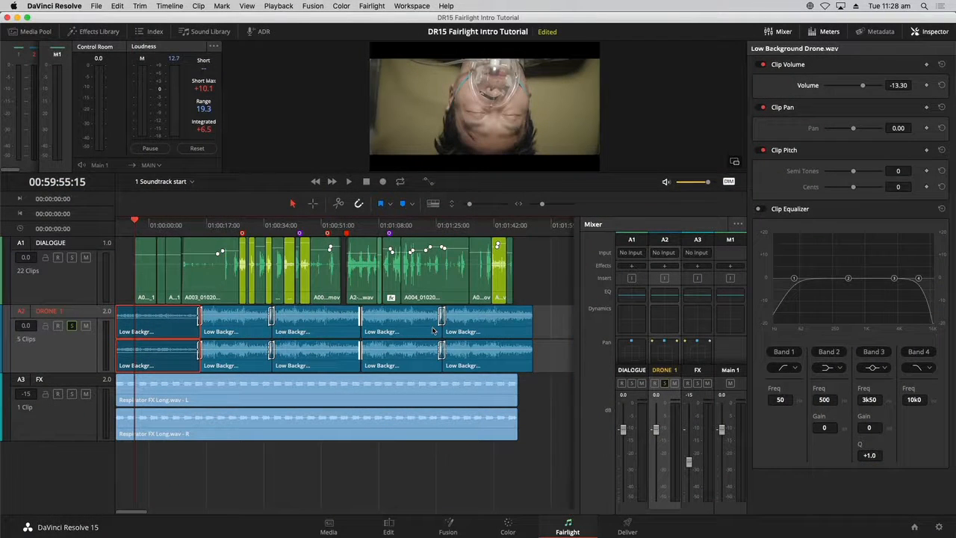
pyautogui.moveTo(551, 332); pyautogui.dragTo(251, 329)
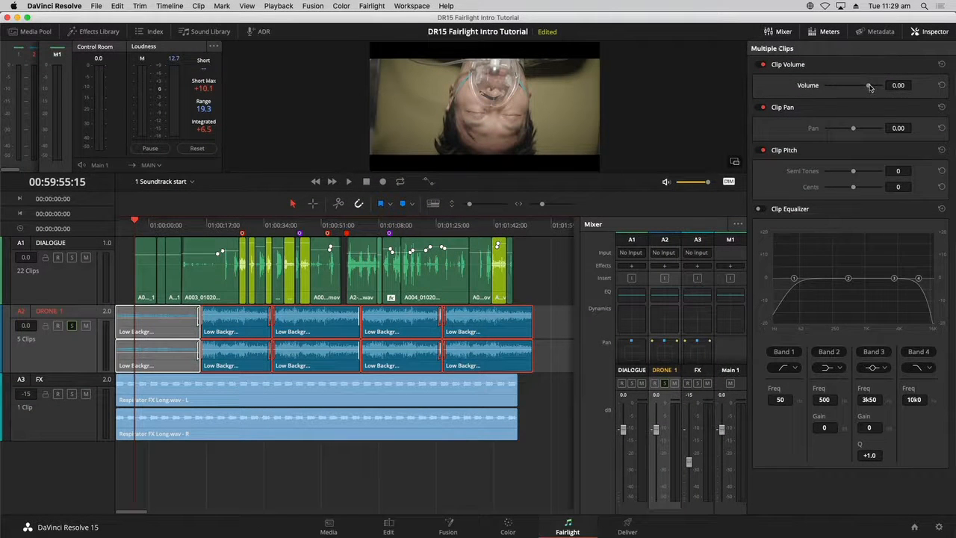
pyautogui.moveTo(869, 88); pyautogui.dragTo(863, 86)
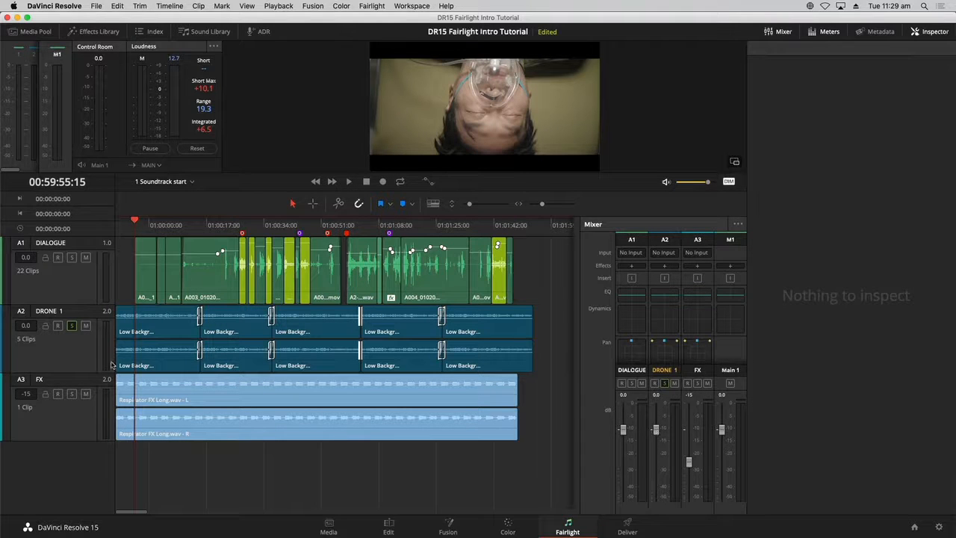
# - Turn off solo on the DRONE 1 track and clear the clip selection
pyautogui.click(71, 326)
pyautogui.click(84, 428)
# - Select the FX clip, reset the FX track fader to 0.0, and play the timeline
pyautogui.click(166, 383)
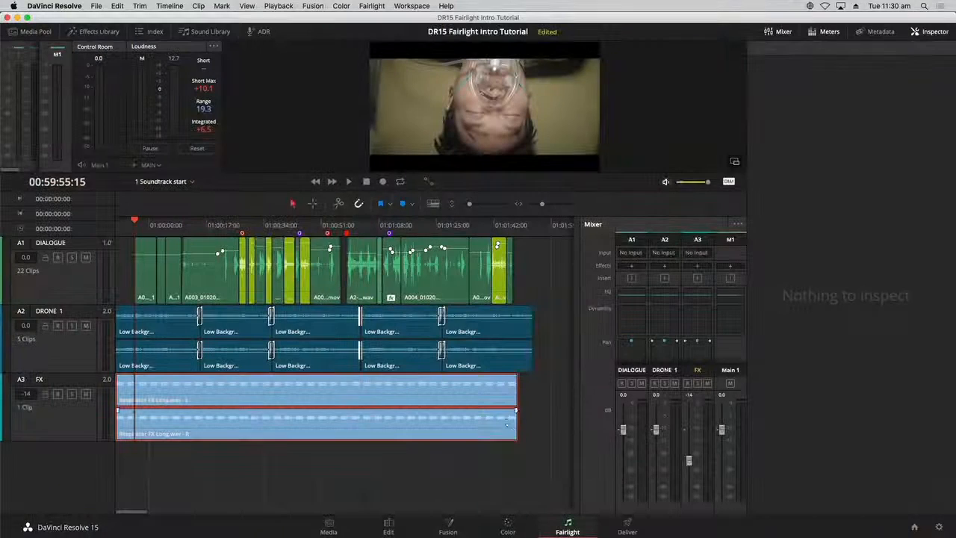
pyautogui.keyDown('alt'); pyautogui.click(689, 461); pyautogui.keyUp('alt')
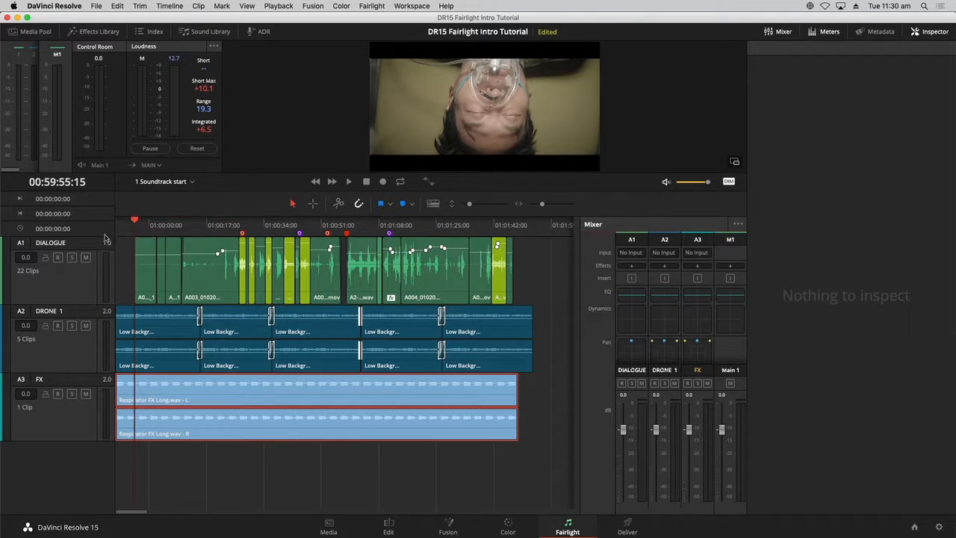
pyautogui.press('space')
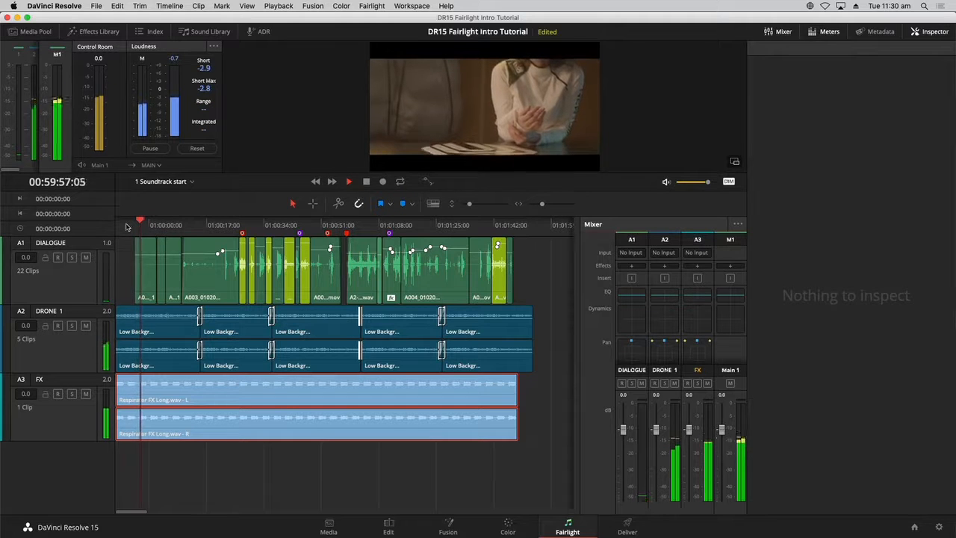
# - Toggle the monitor Dim on and off while playing the timeline from the start
pyautogui.click(729, 182)
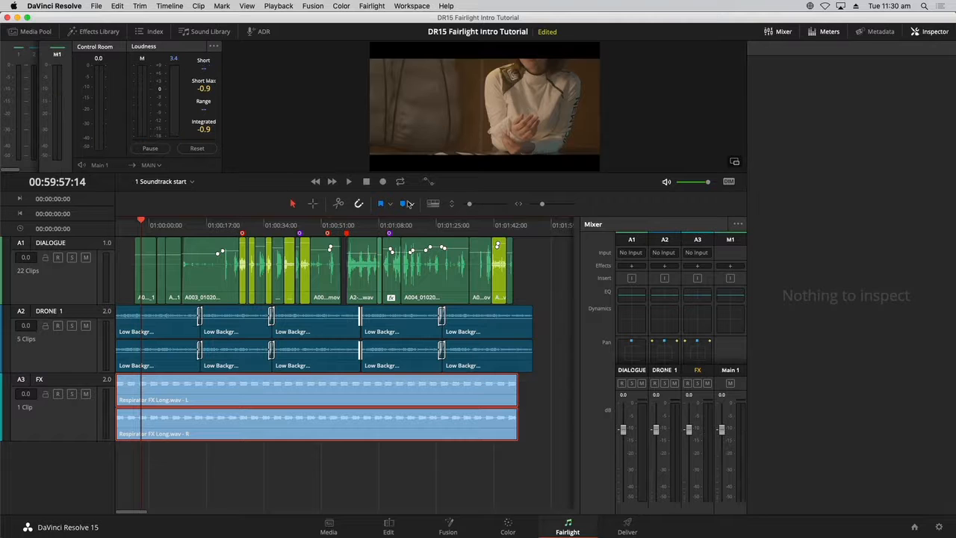
pyautogui.press('space')
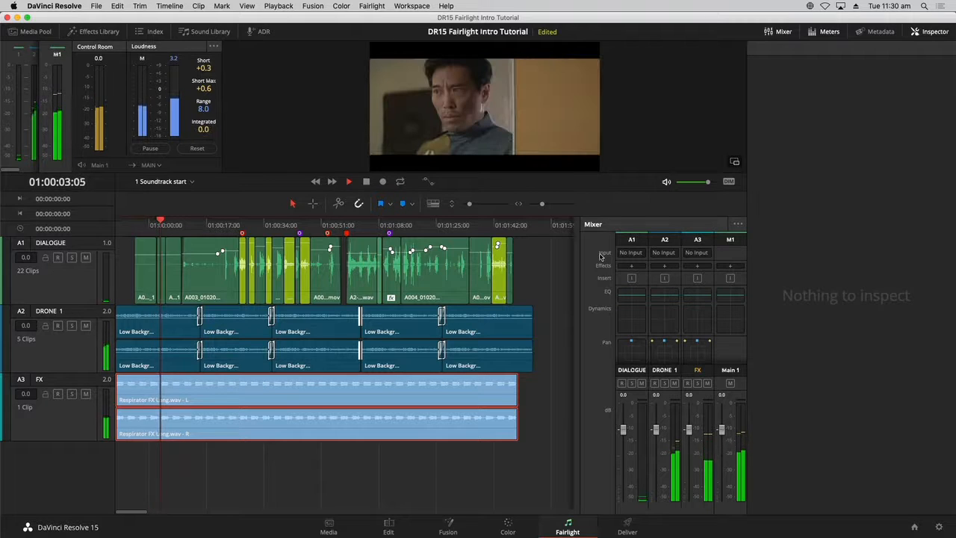
pyautogui.press('space')
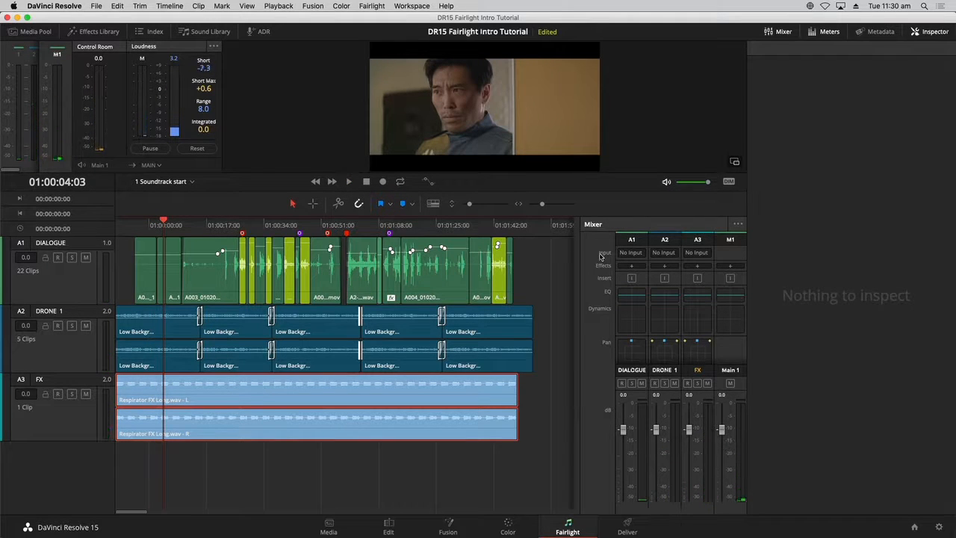
pyautogui.press('Home')
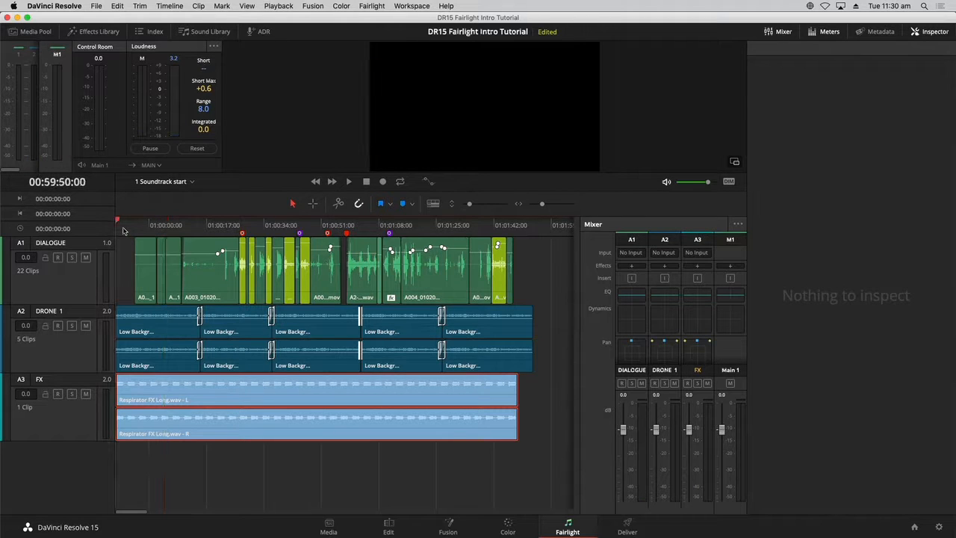
pyautogui.press('space')
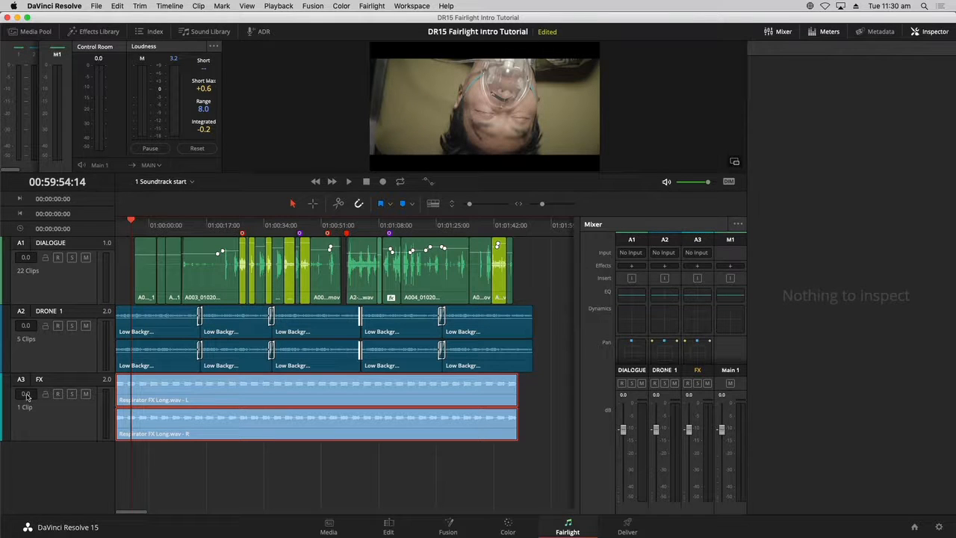
pyautogui.press('space')
pyautogui.press('space')
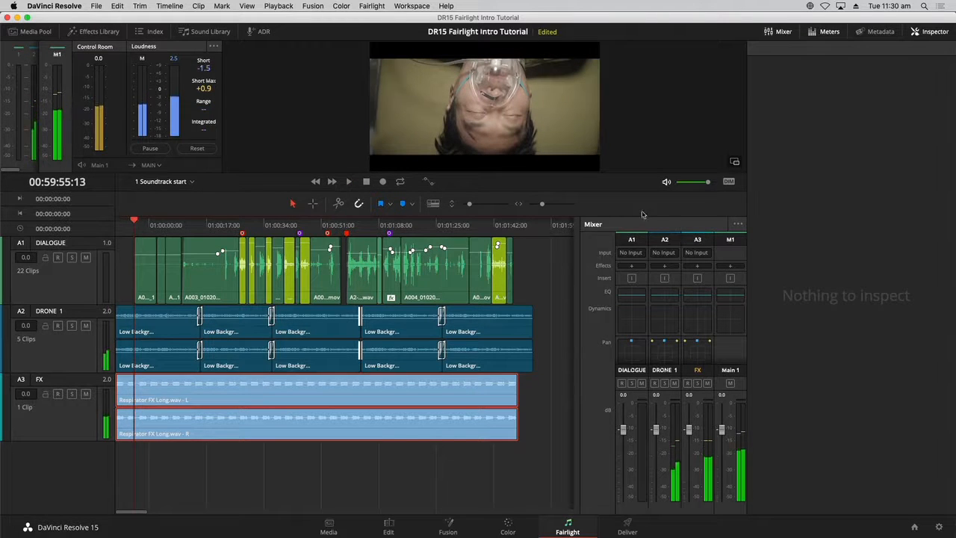
pyautogui.click(729, 181)
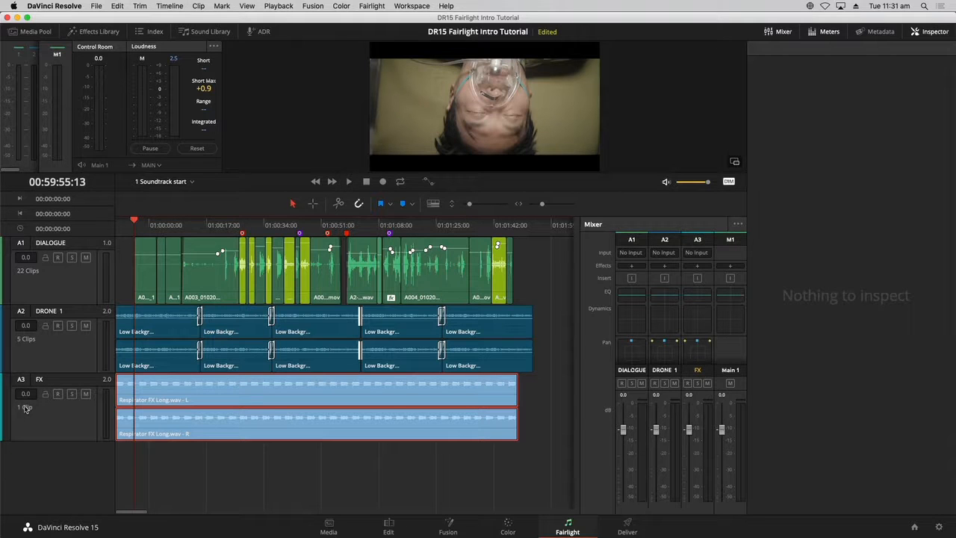
pyautogui.click(730, 181)
pyautogui.press('Home')
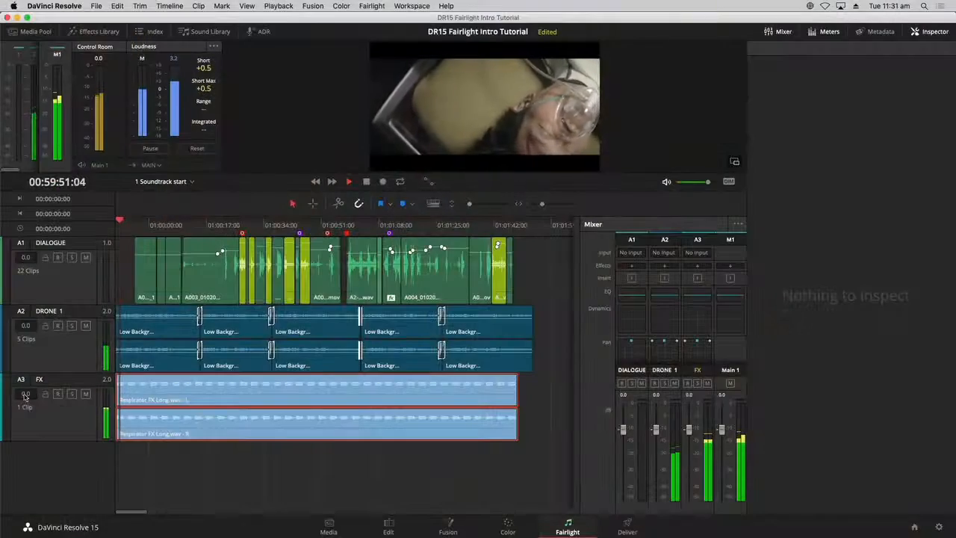
# - Set the FX track level to -18 in its track header
pyautogui.moveTo(24, 400); pyautogui.dragTo(26, 459)
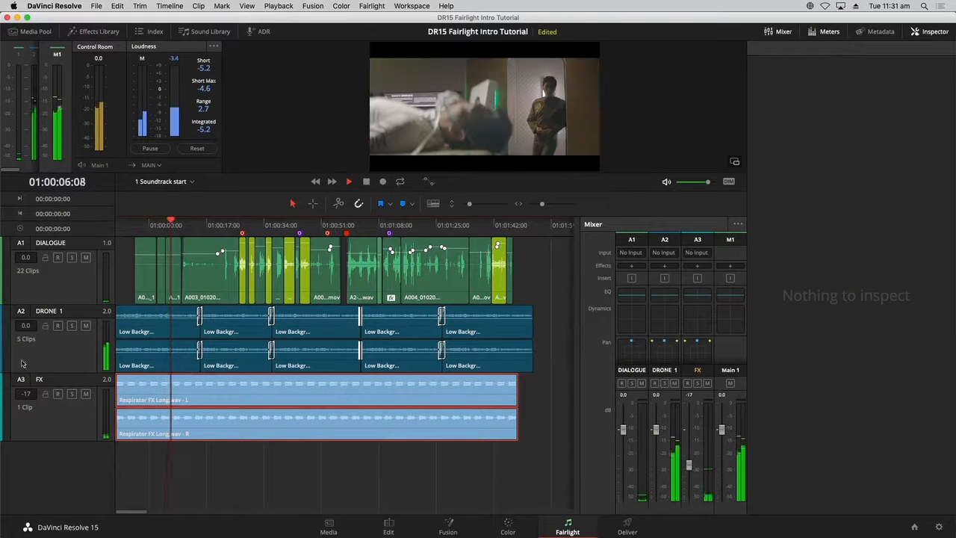
pyautogui.moveTo(26, 394); pyautogui.dragTo(26, 396)
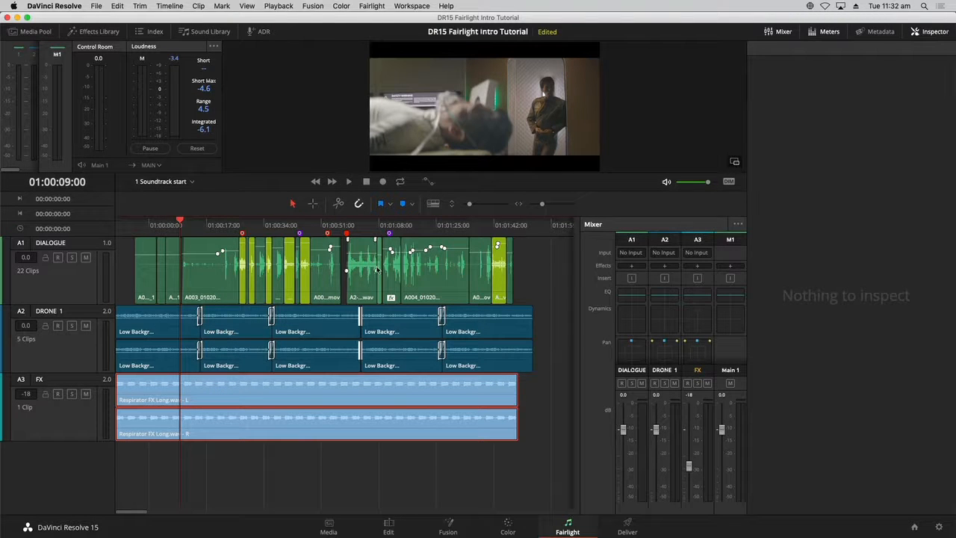
# - Show the video tracks in the timeline through the Timeline View Options
pyautogui.click(432, 204)
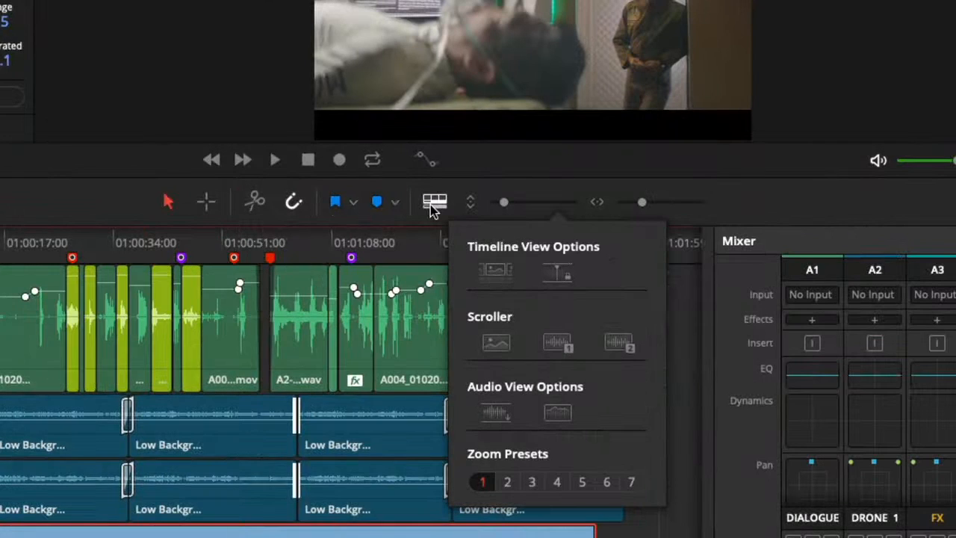
pyautogui.click(497, 273)
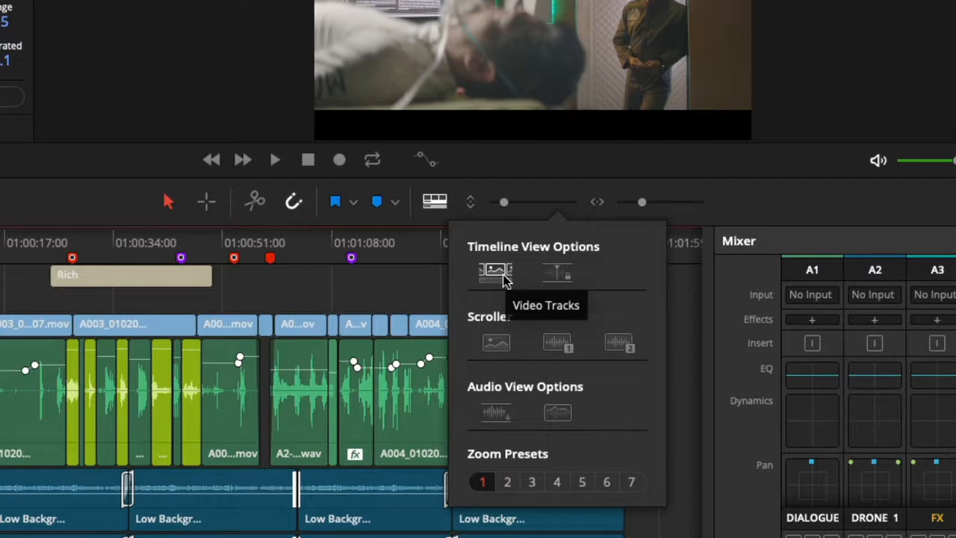
pyautogui.click(408, 240)
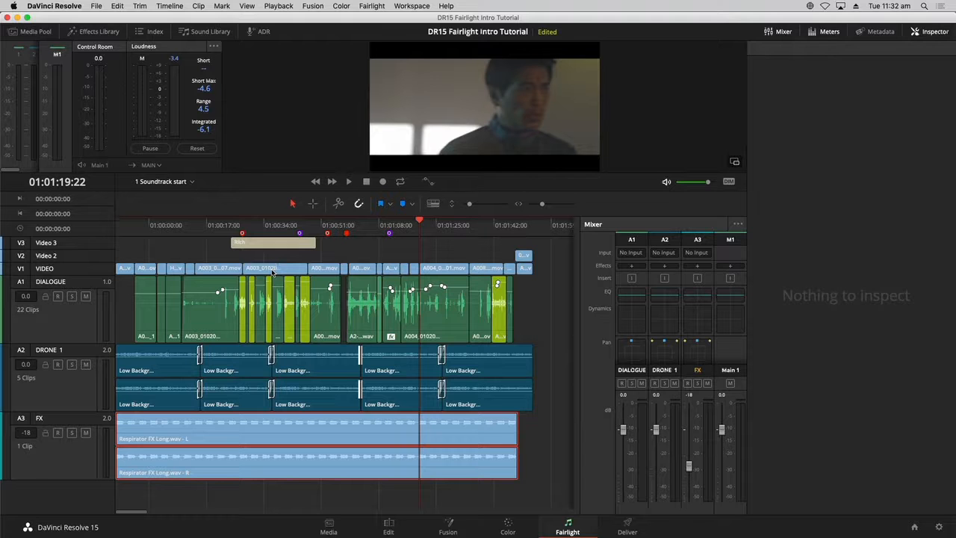
# - Play the timeline from about 01:00:13
pyautogui.click(189, 228)
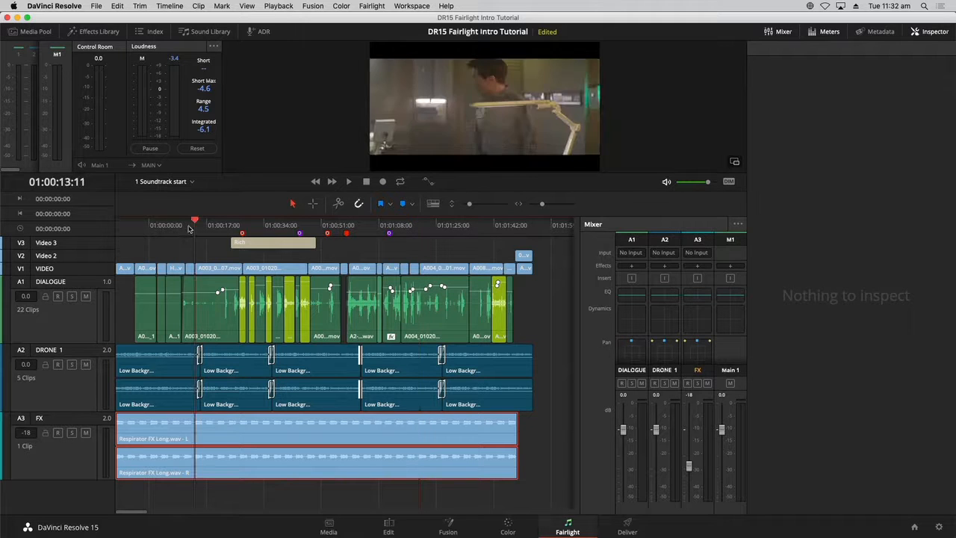
pyautogui.press('space')
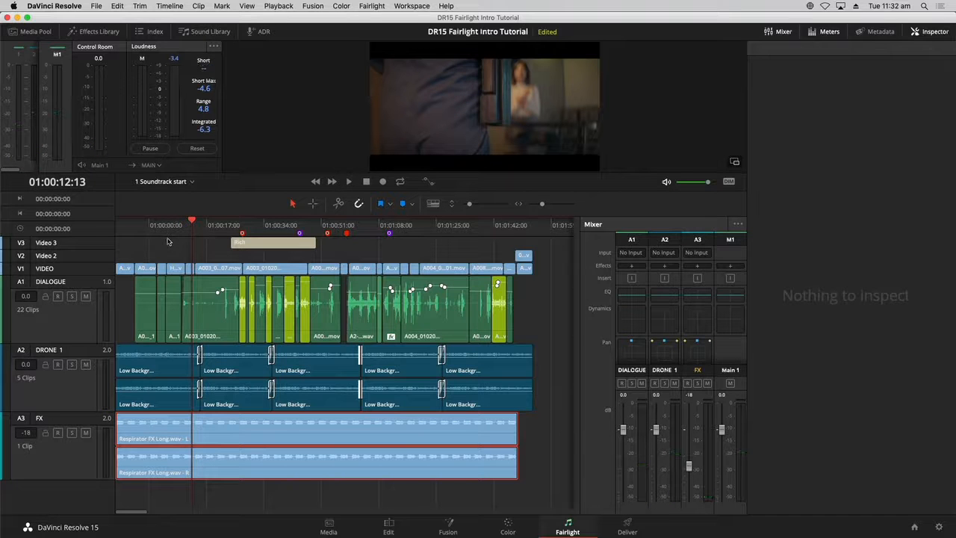
# - Shrink all track heights to the minimum and enlarge the FX track to fill the timeline
pyautogui.press('super+equal')
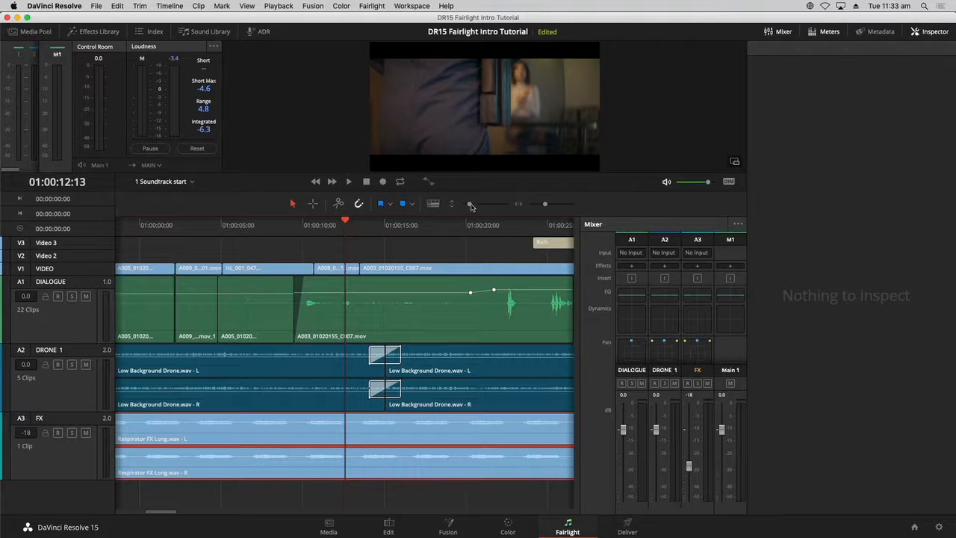
pyautogui.moveTo(471, 207); pyautogui.dragTo(464, 207)
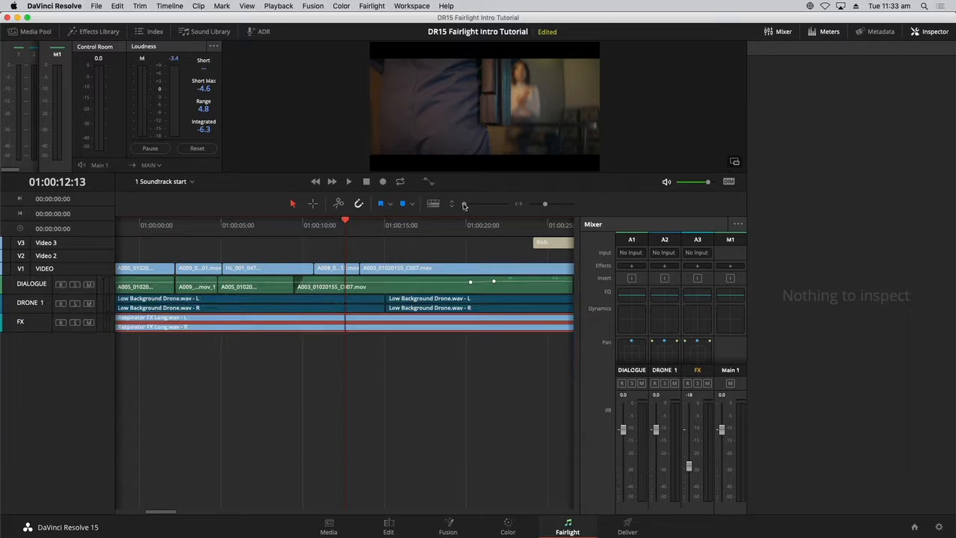
pyautogui.click(366, 417)
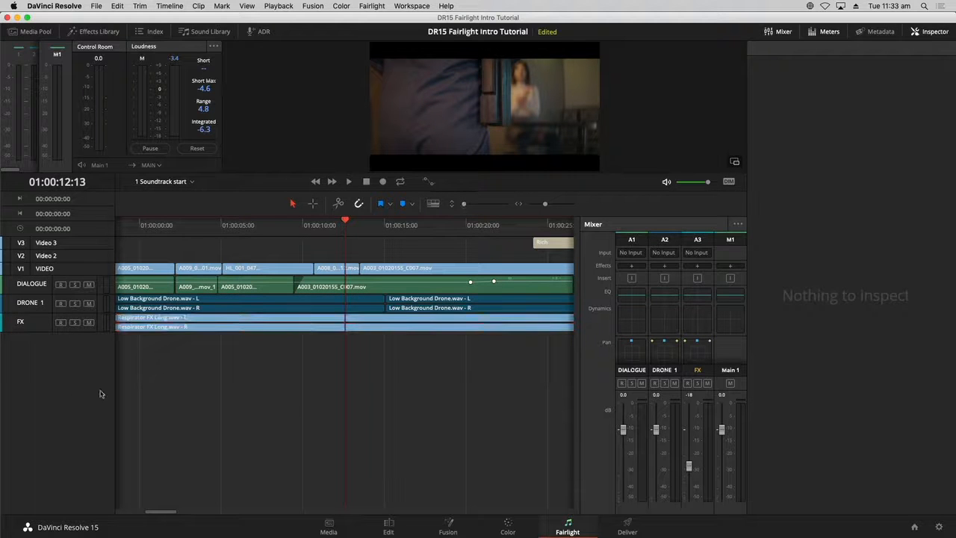
pyautogui.moveTo(36, 331); pyautogui.dragTo(43, 428)
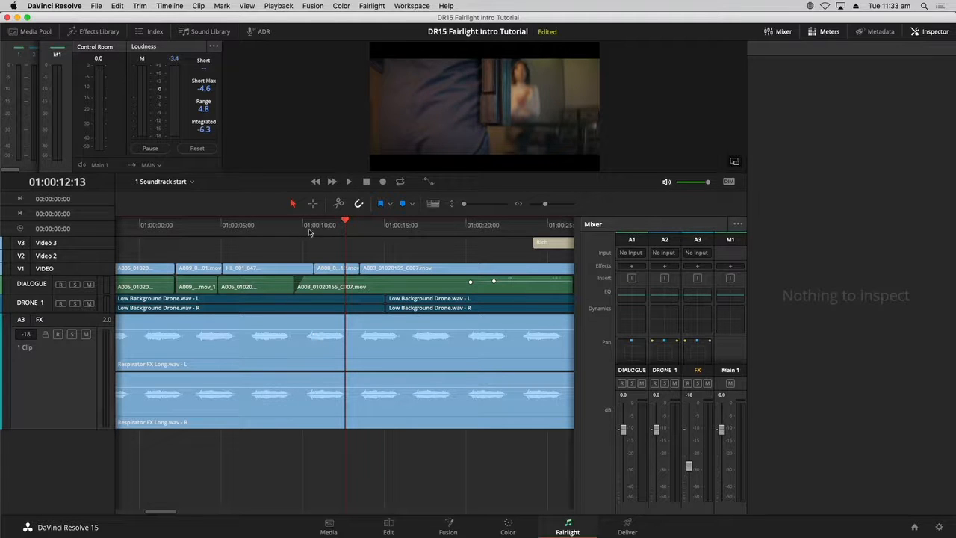
# - Scrub the timeline and park the playhead near 01:00:10
pyautogui.moveTo(313, 232); pyautogui.dragTo(285, 238)
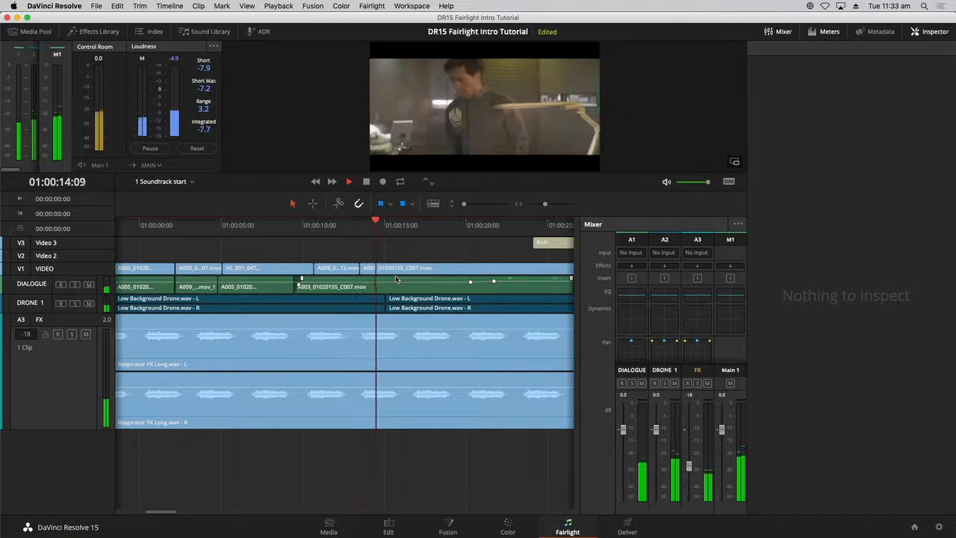
pyautogui.press('space')
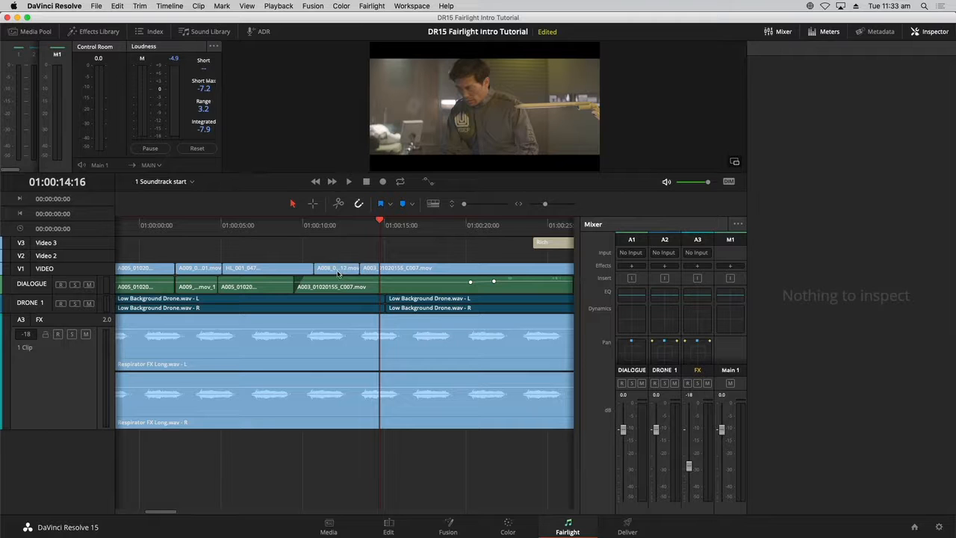
pyautogui.click(312, 228)
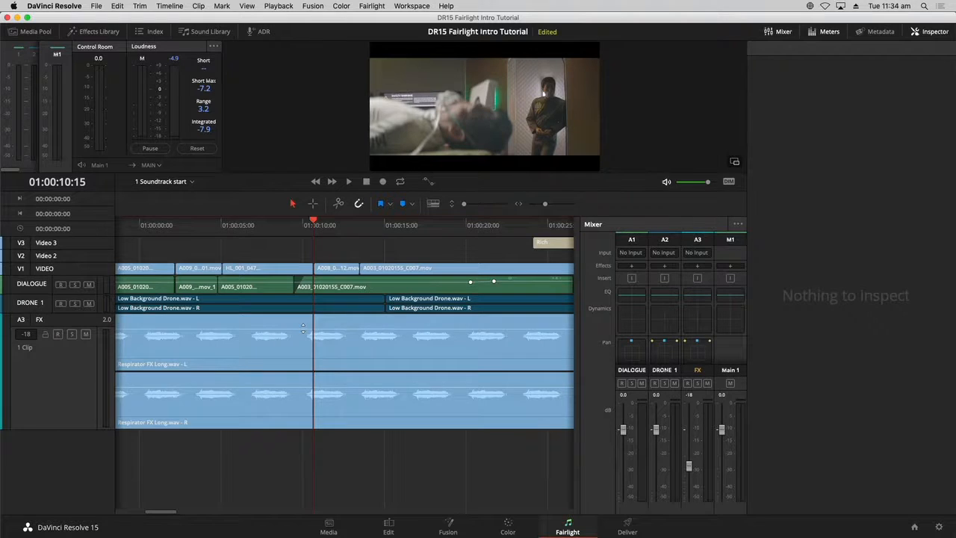
# - Add two volume keyframes on the FX clip at about 01:00:10 and 01:00:13, then play through them
pyautogui.click(302, 328)
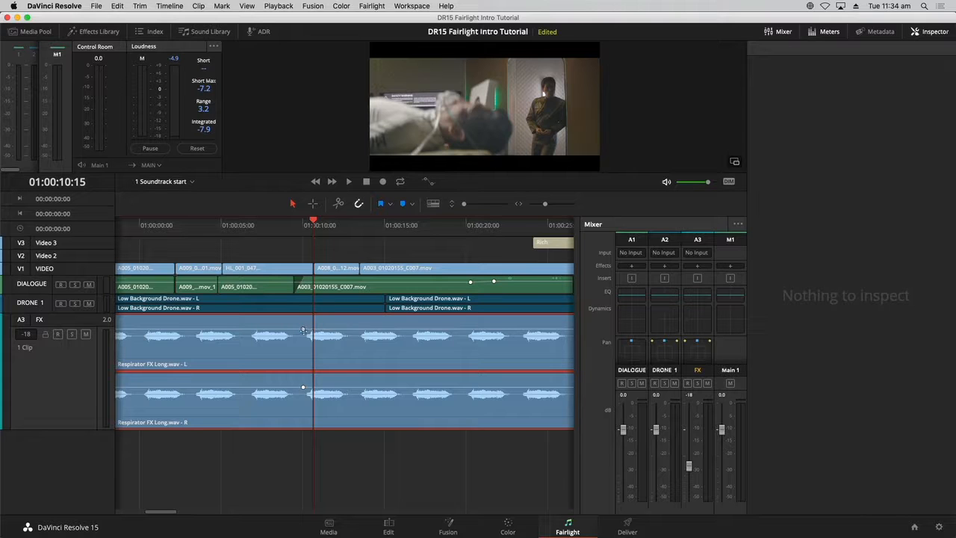
pyautogui.keyDown('alt'); pyautogui.click(354, 329); pyautogui.keyUp('alt')
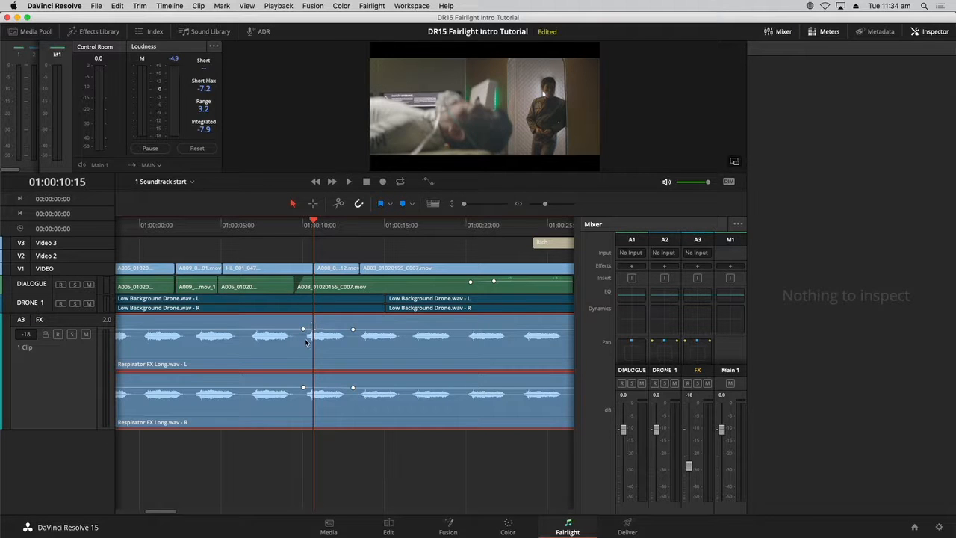
pyautogui.press('space')
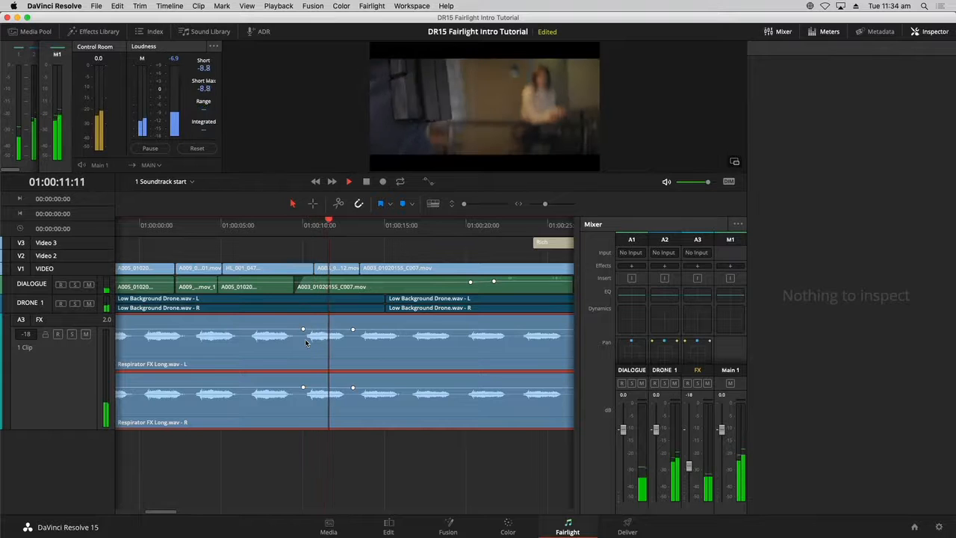
pyautogui.press('space')
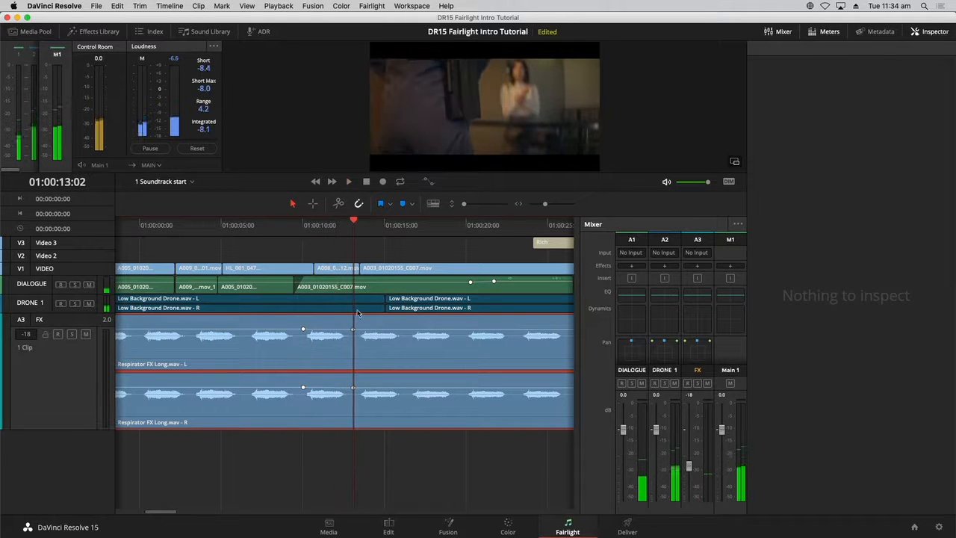
# - Lower the FX clip's volume after the second keyframe, then play and stop to hear the change
pyautogui.press('space')
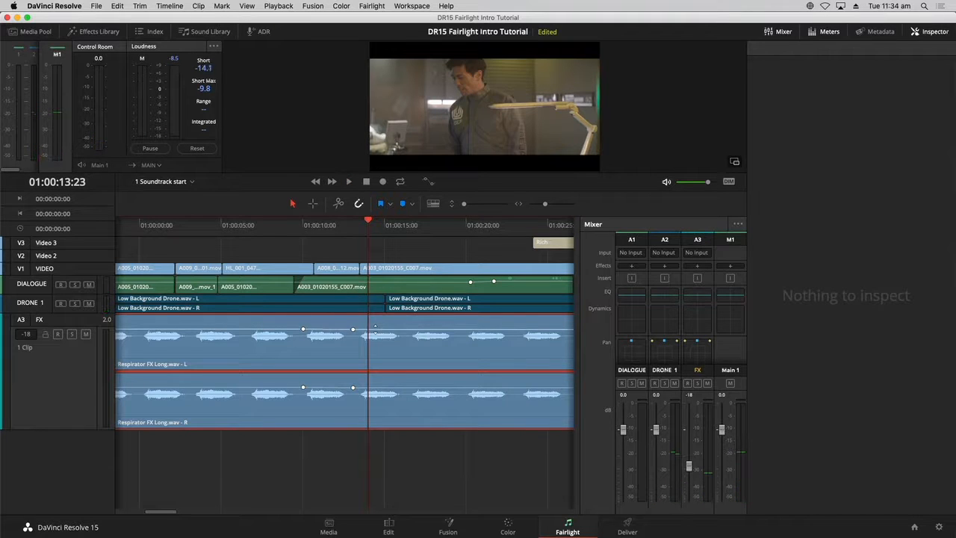
pyautogui.moveTo(375, 328); pyautogui.dragTo(376, 333)
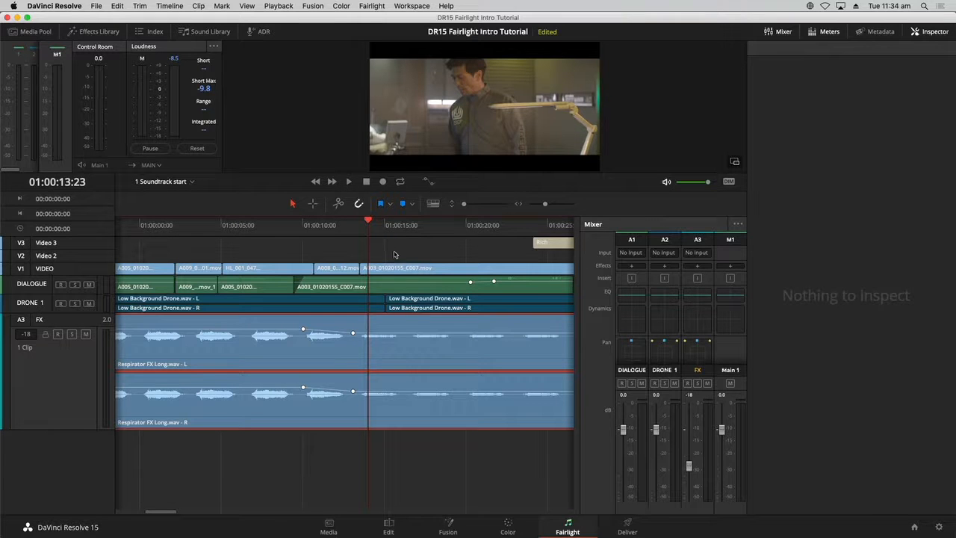
pyautogui.press('space')
pyautogui.press('space')
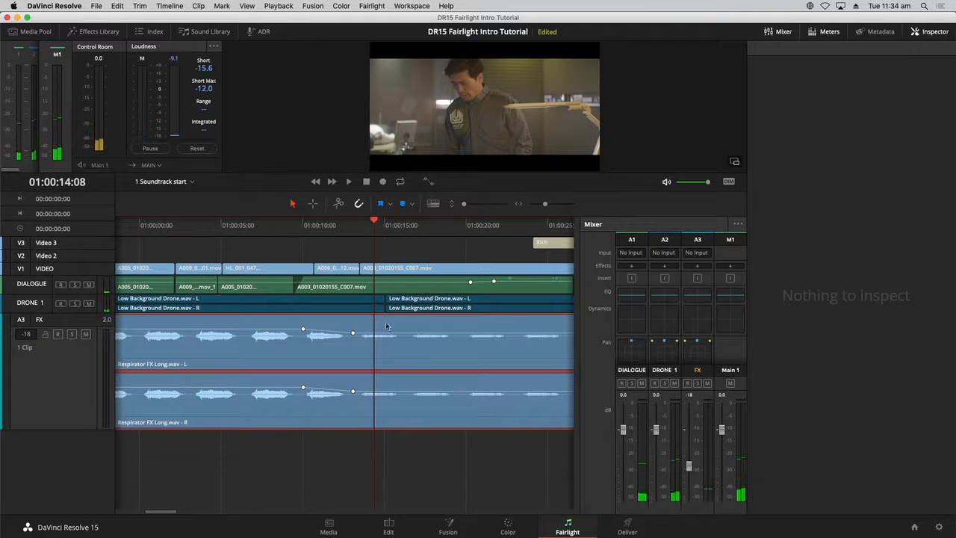
# - Select the FX clip to inspect its volume and play the timeline from about 01:00:05
pyautogui.click(385, 362)
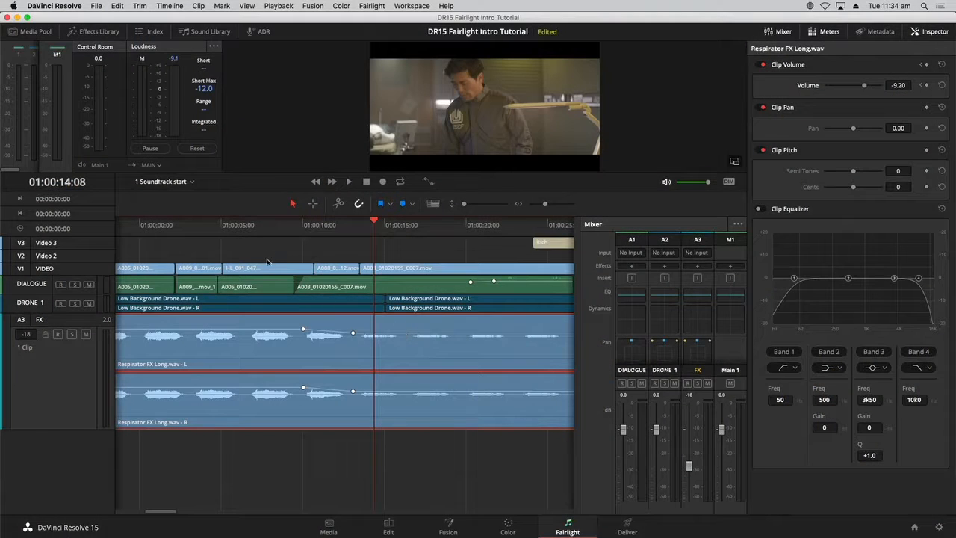
pyautogui.click(269, 234)
pyautogui.click(222, 230)
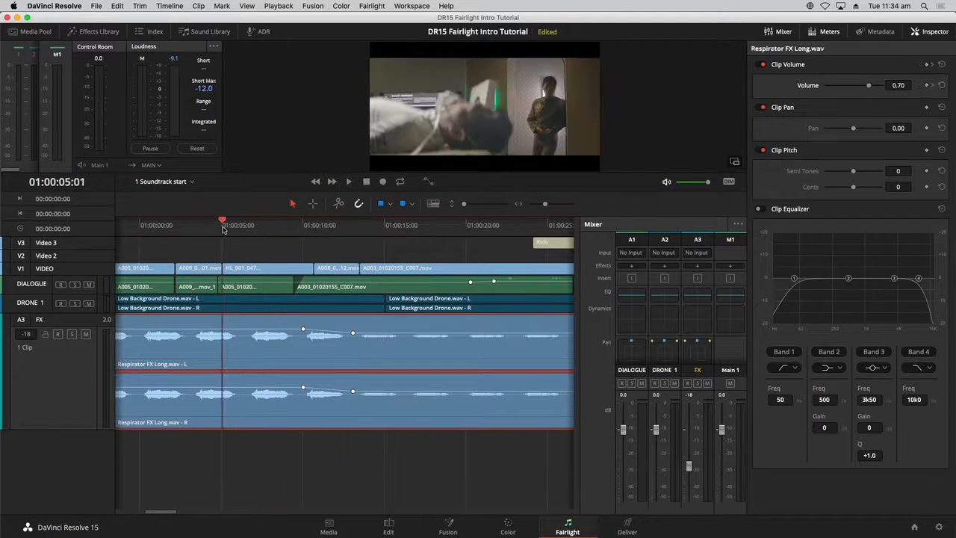
pyautogui.press('space')
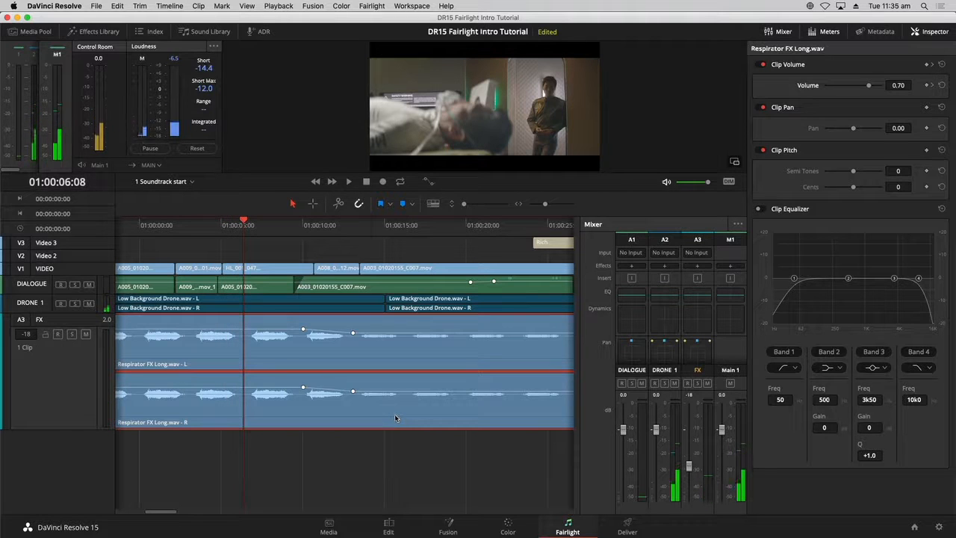
pyautogui.press('space')
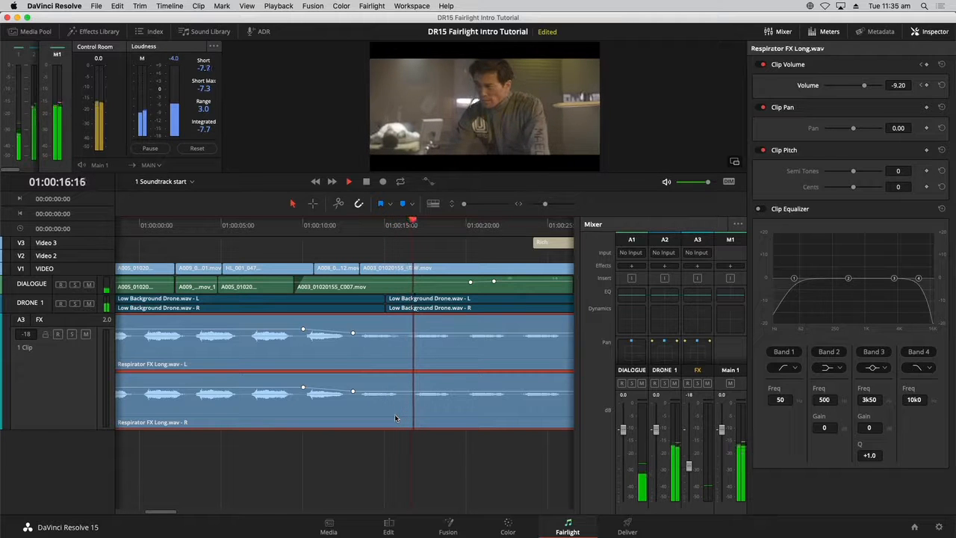
pyautogui.press('space')
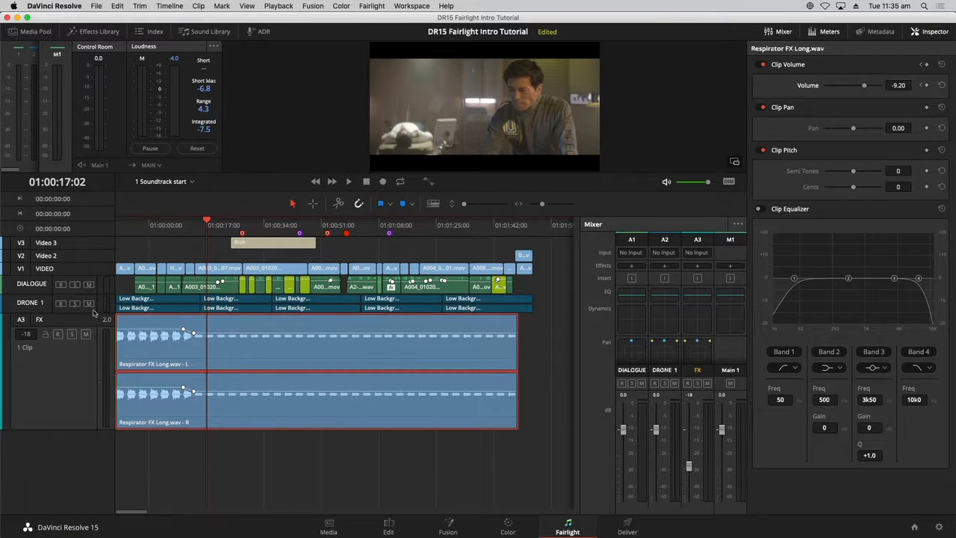
# - Increase the track heights and close the Inspector and Mixer panels
pyautogui.moveTo(464, 204)
pyautogui.mouseDown()
pyautogui.moveTo(476, 207)
pyautogui.moveTo(467, 207)
pyautogui.mouseUp()
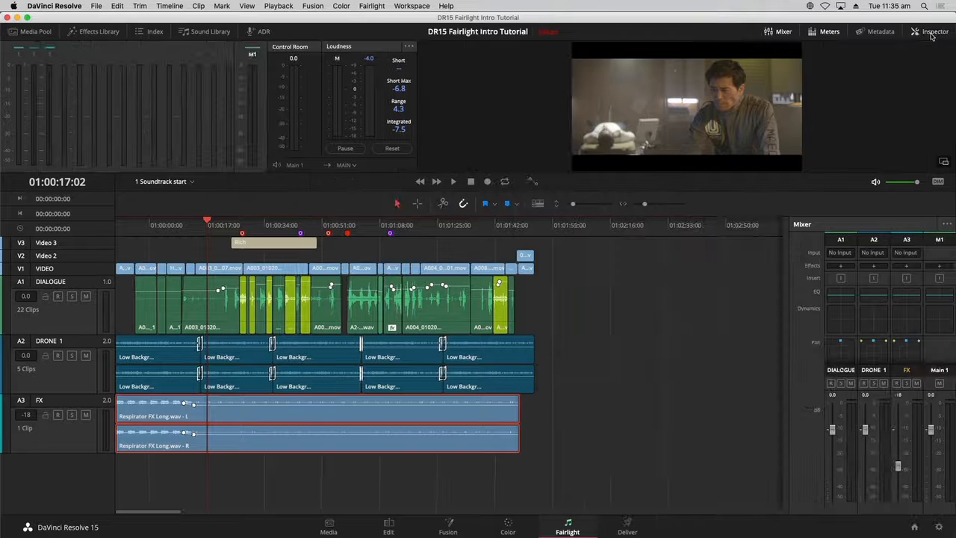
pyautogui.click(931, 33)
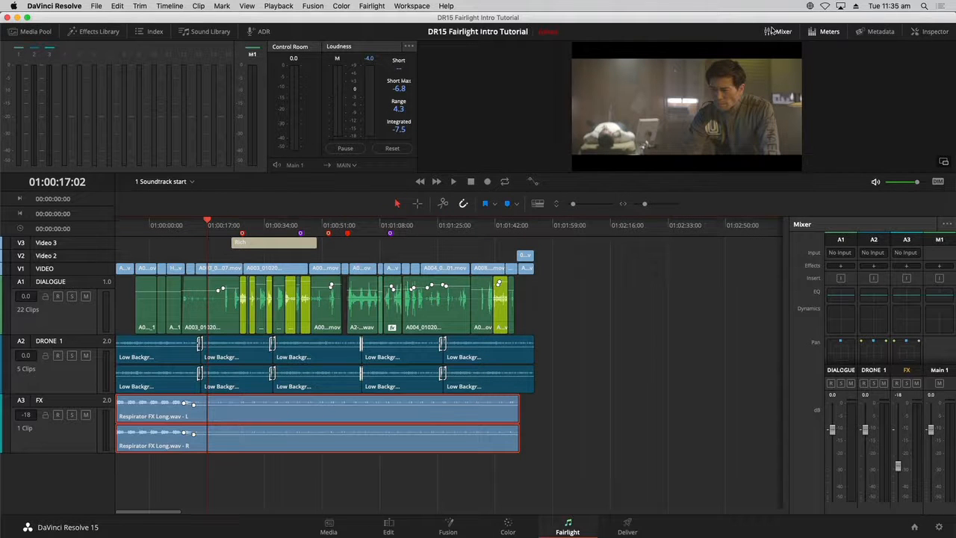
pyautogui.click(774, 31)
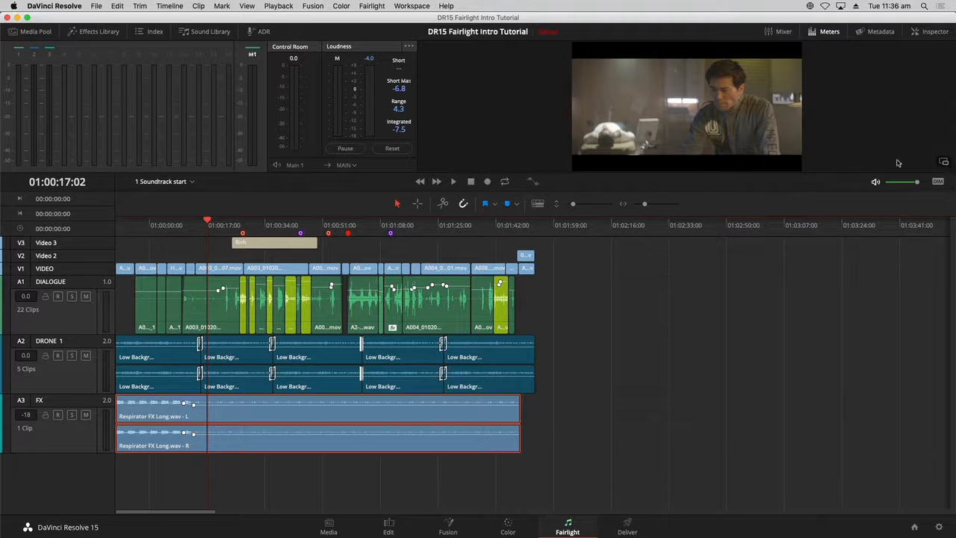
# - Undock the viewer into a floating window, close the Meters, and place the viewer at the lower right
pyautogui.click(944, 163)
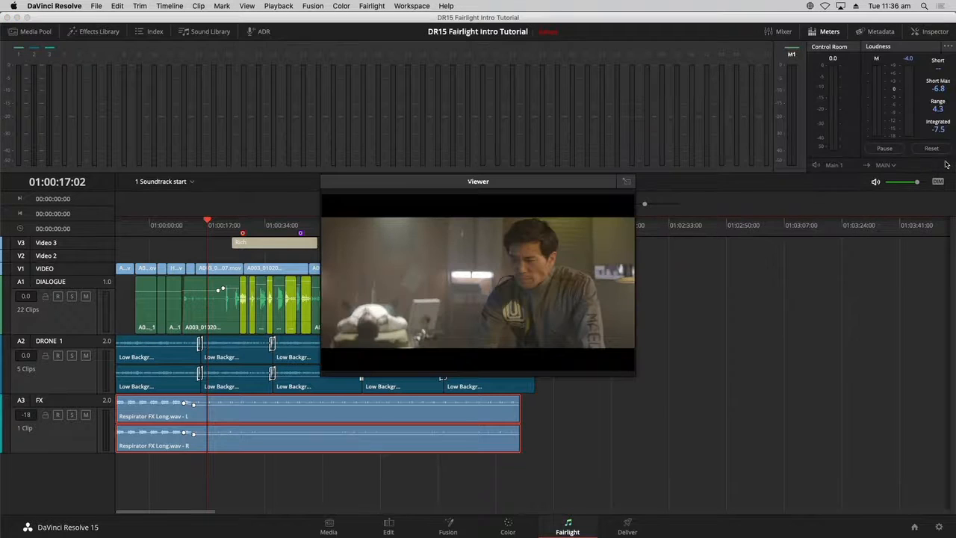
pyautogui.moveTo(512, 183); pyautogui.dragTo(667, 256)
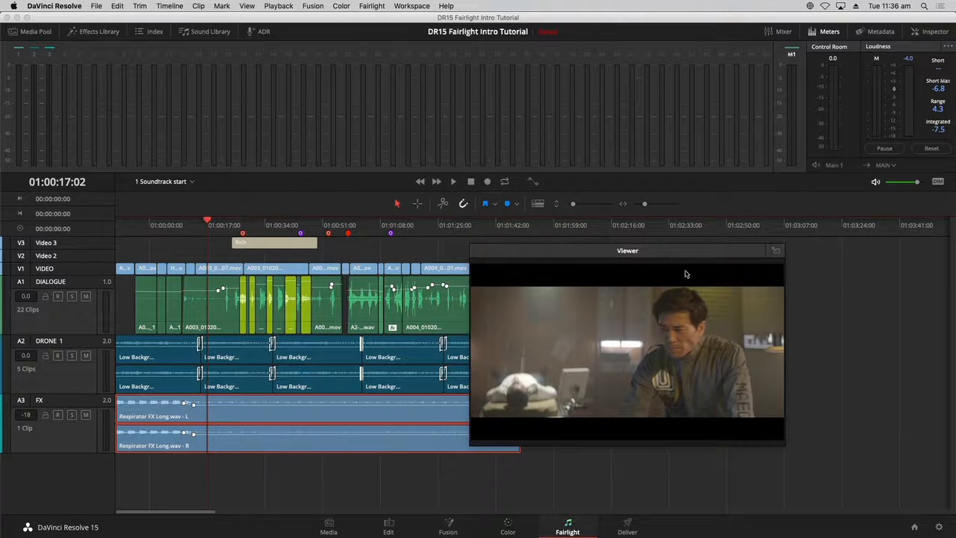
pyautogui.click(822, 32)
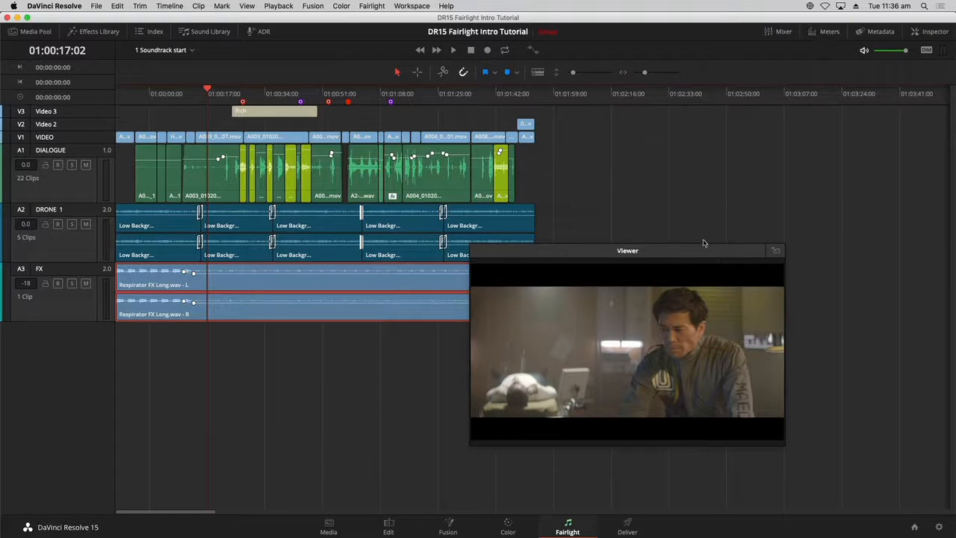
pyautogui.moveTo(698, 254); pyautogui.dragTo(786, 130)
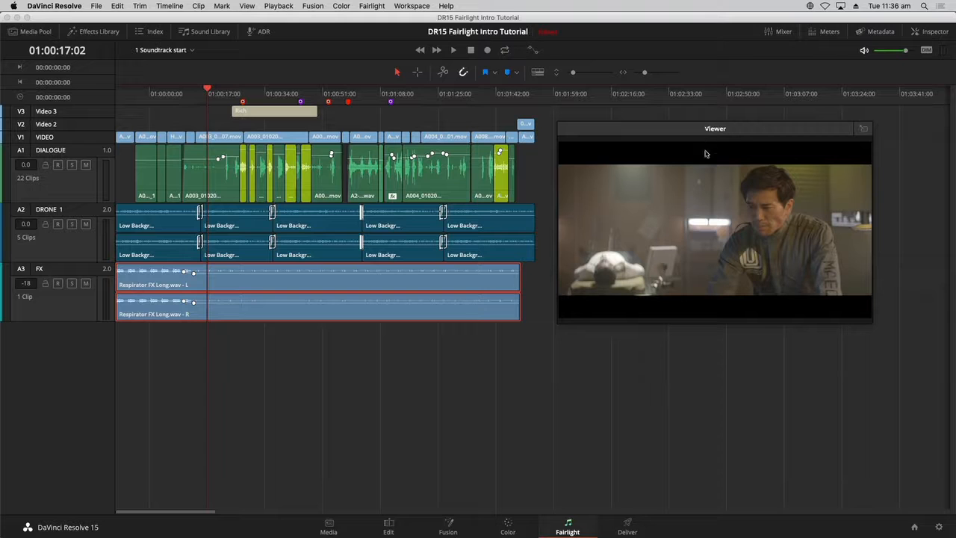
pyautogui.moveTo(726, 128); pyautogui.dragTo(757, 319)
# - Zoom the timeline to fit all clips, deselect the clip, and hide the video tracks
pyautogui.hotkey('shift', 'z')
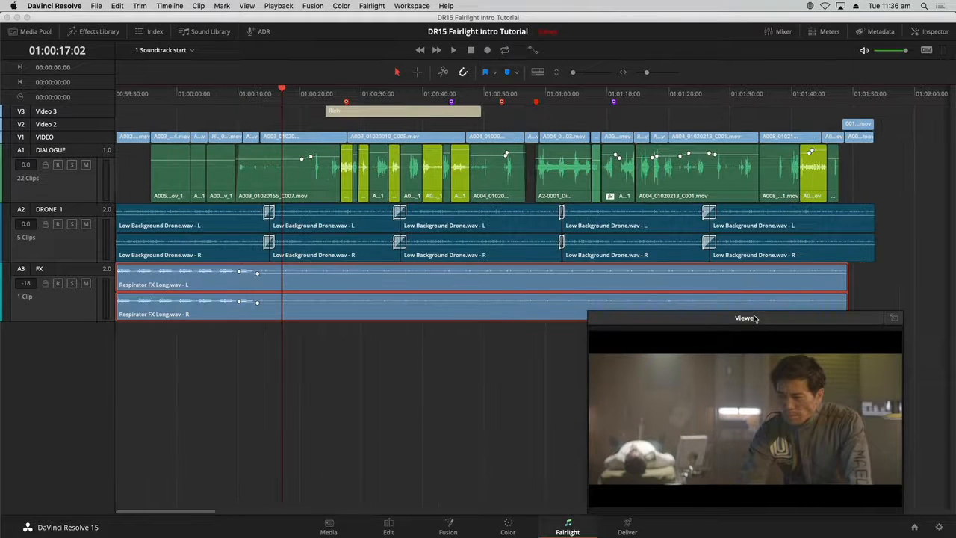
pyautogui.click(522, 420)
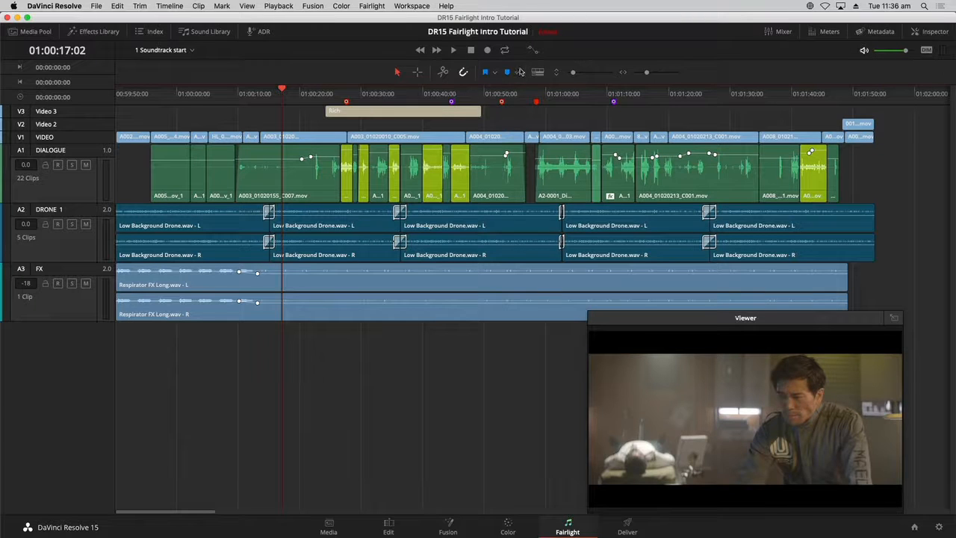
pyautogui.click(537, 72)
pyautogui.click(505, 108)
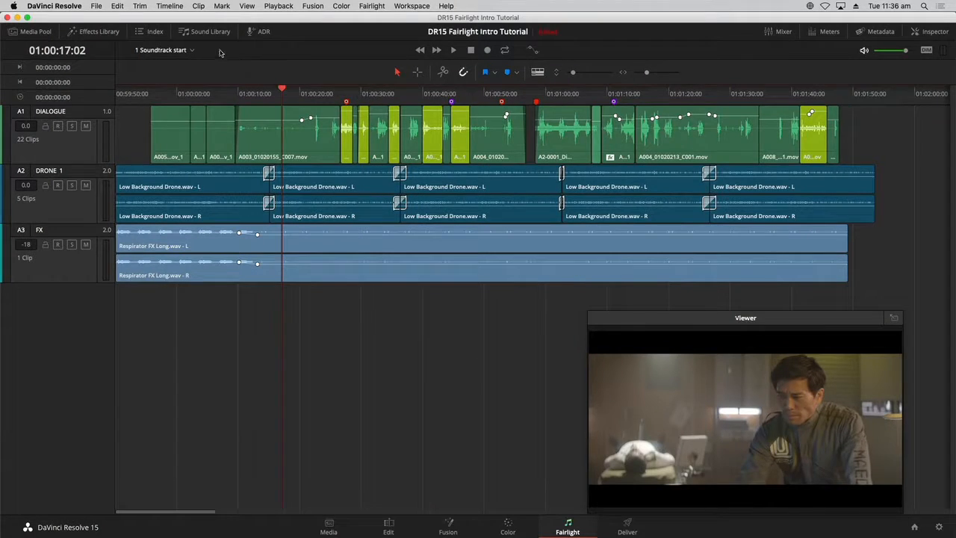
# - Open the Index panel on its Markers list in list view
pyautogui.click(162, 34)
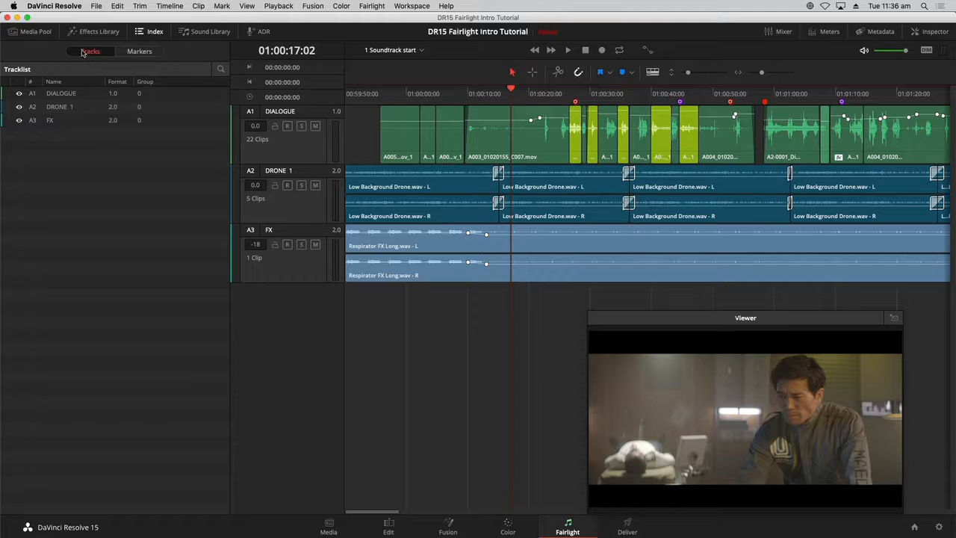
pyautogui.click(137, 52)
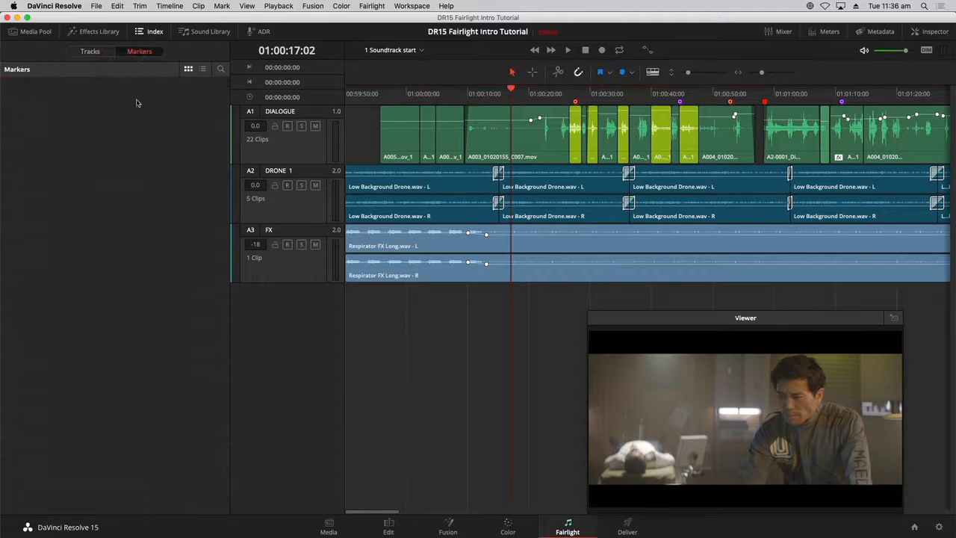
pyautogui.click(202, 68)
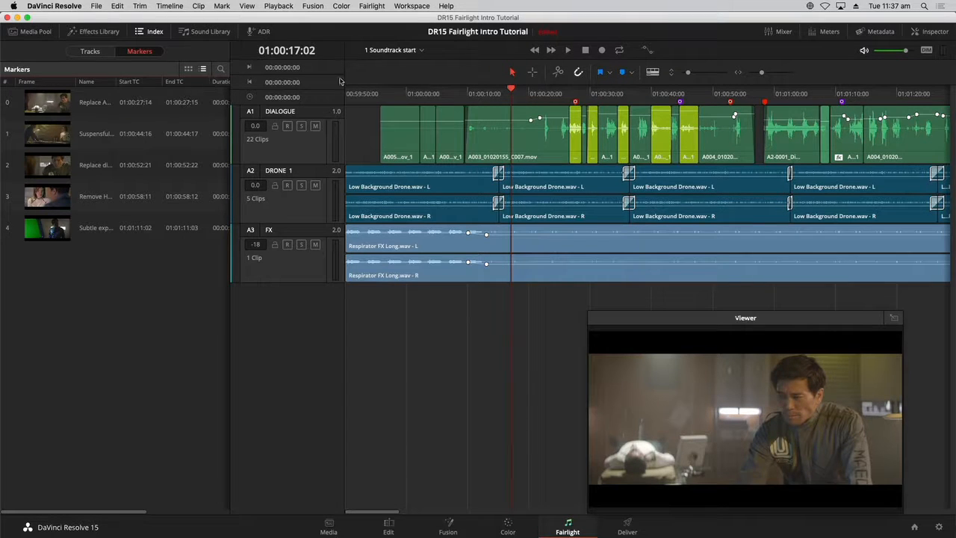
pyautogui.click(507, 94)
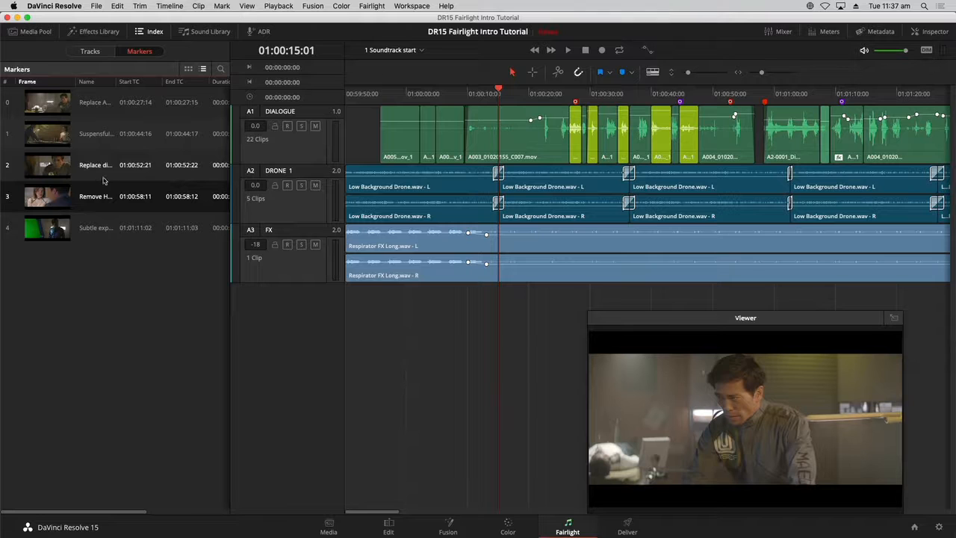
pyautogui.click(235, 148)
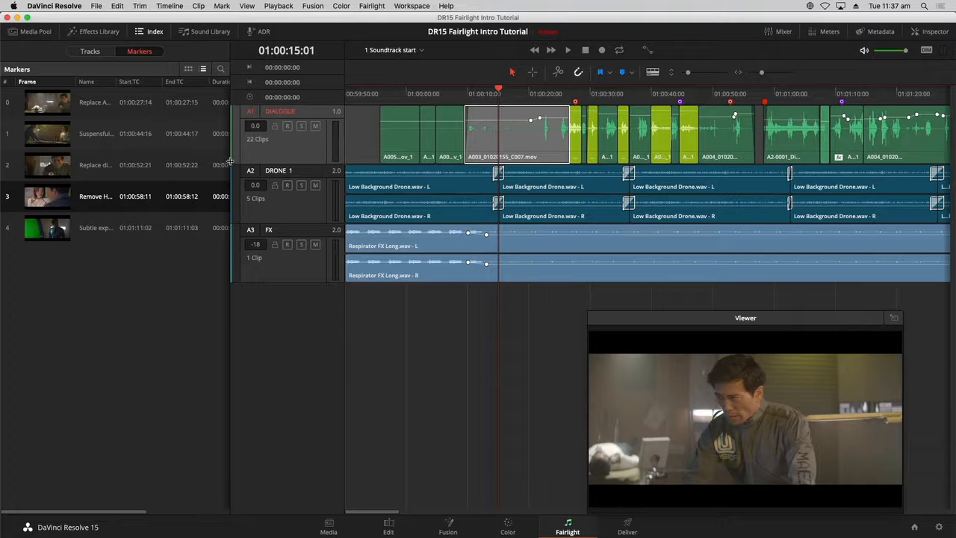
# - Widen the Index panel so all marker columns fit
pyautogui.moveTo(231, 162); pyautogui.dragTo(276, 160)
pyautogui.moveTo(340, 163); pyautogui.dragTo(430, 159)
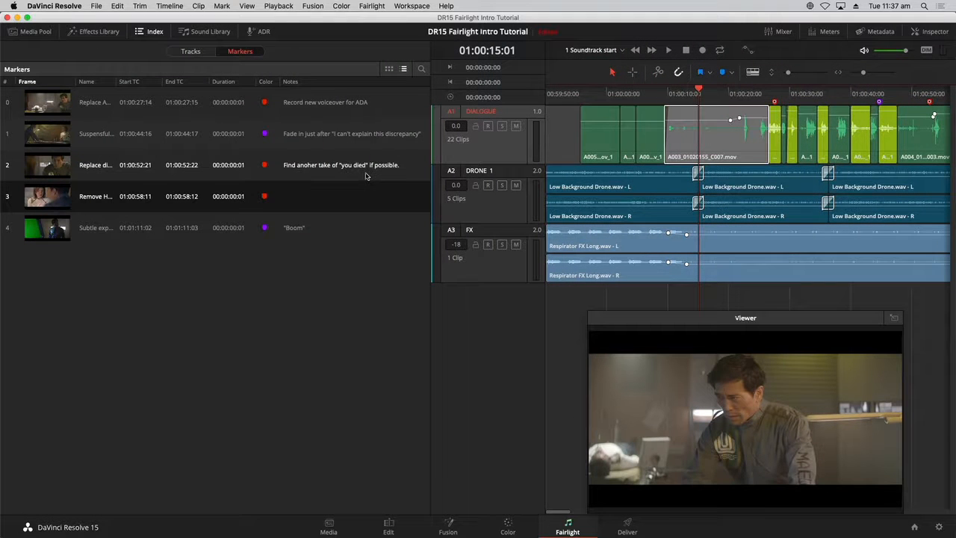
pyautogui.click(497, 318)
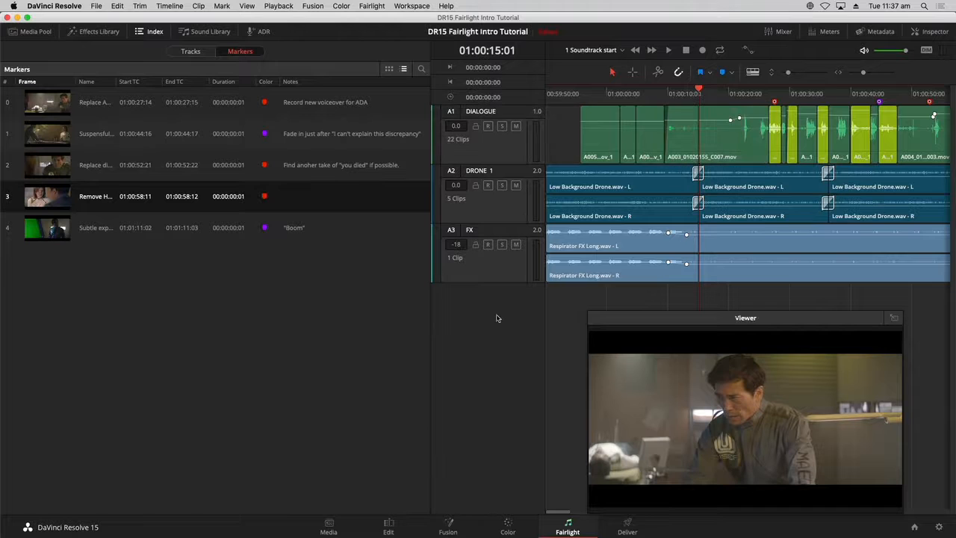
# - Sort the markers by Color and move the Color column next to the Frame column
pyautogui.click(268, 82)
pyautogui.click(268, 83)
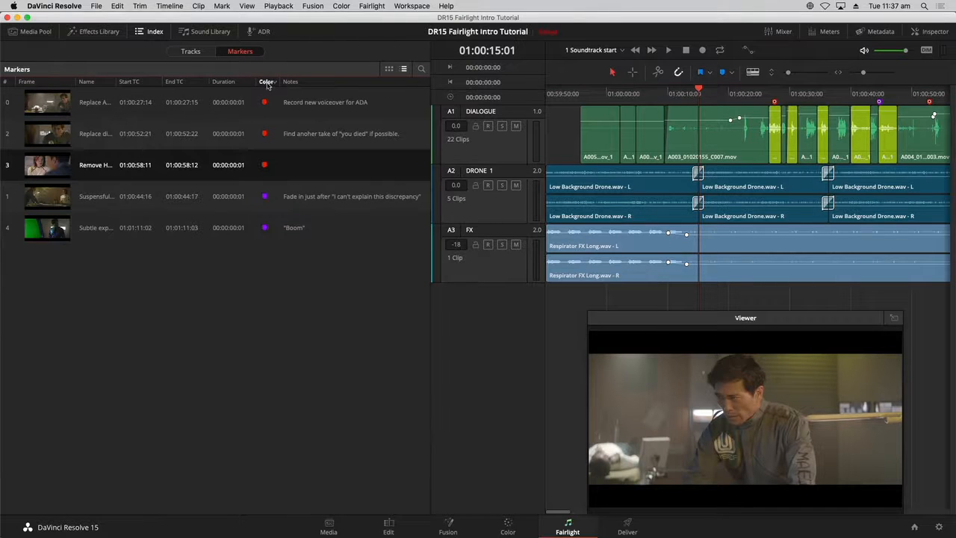
pyautogui.moveTo(268, 82); pyautogui.dragTo(84, 82)
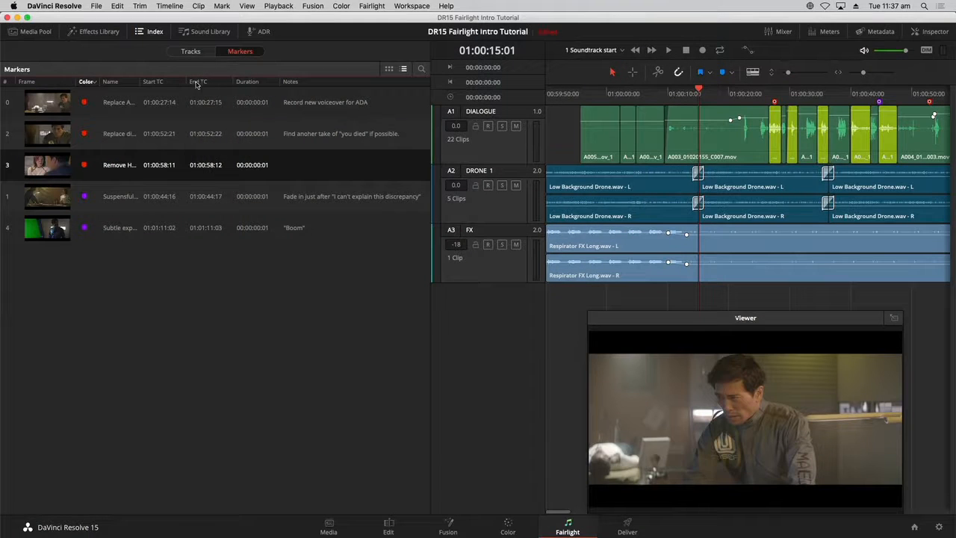
# - Hide the Start TC, End TC and Duration columns and widen the Name column
pyautogui.rightClick(196, 84)
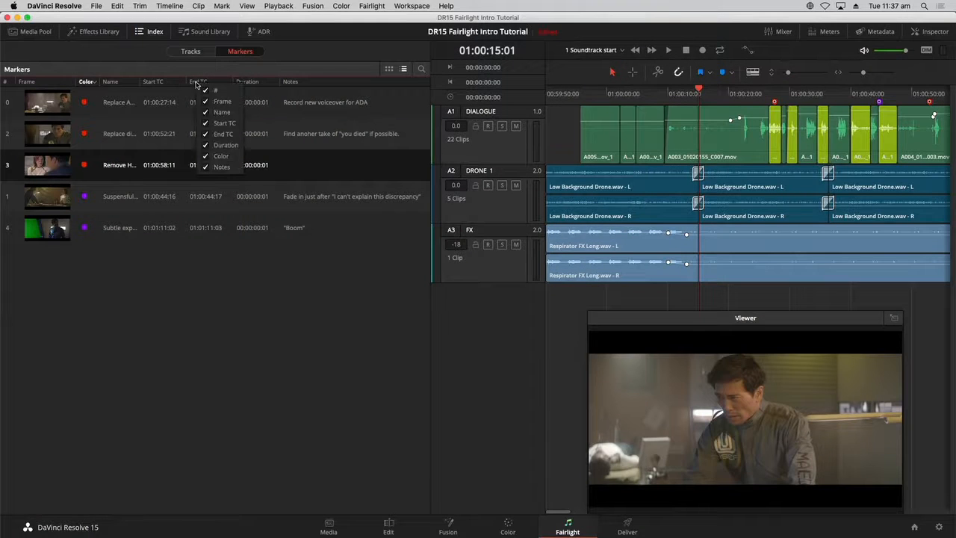
pyautogui.click(206, 124)
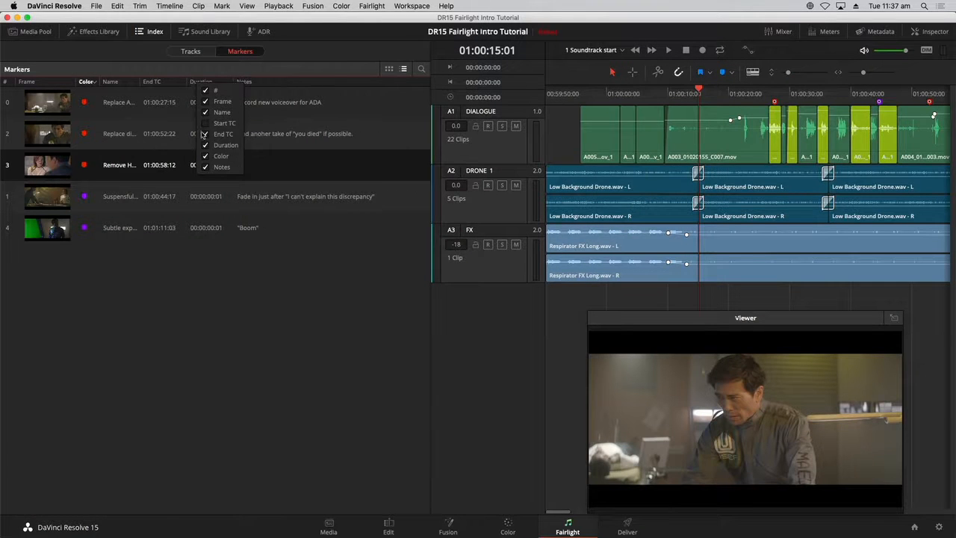
pyautogui.click(205, 134)
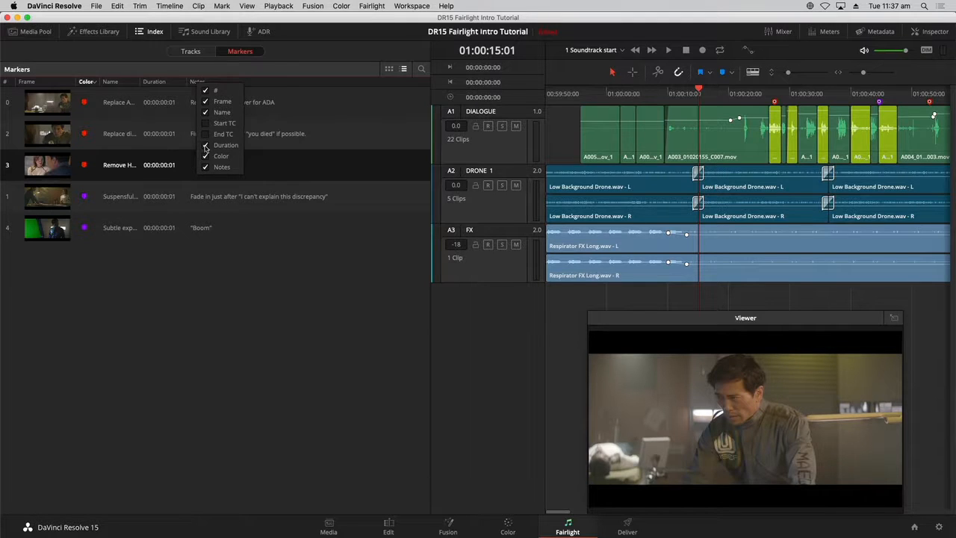
pyautogui.click(206, 145)
pyautogui.click(294, 274)
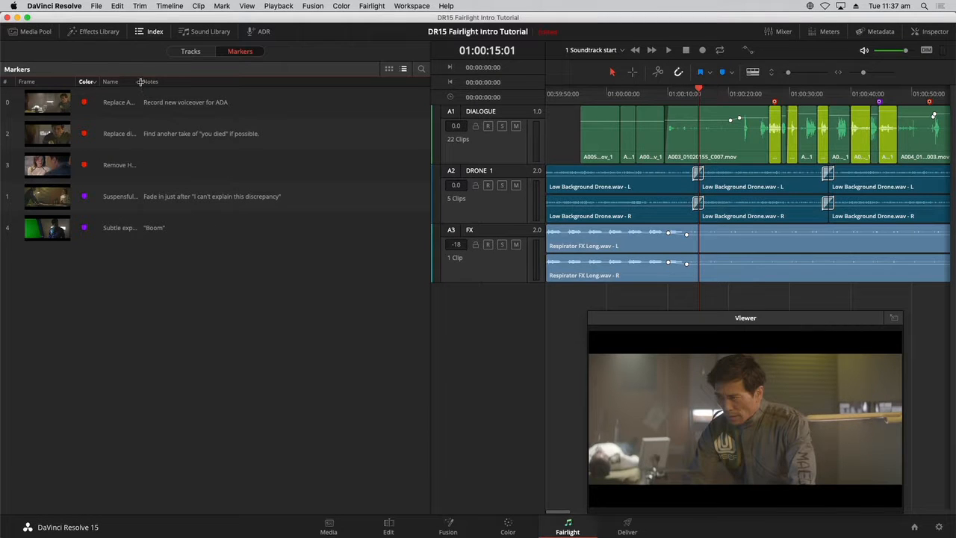
pyautogui.moveTo(141, 82)
pyautogui.mouseDown()
pyautogui.moveTo(228, 82)
pyautogui.moveTo(218, 86)
pyautogui.mouseUp()
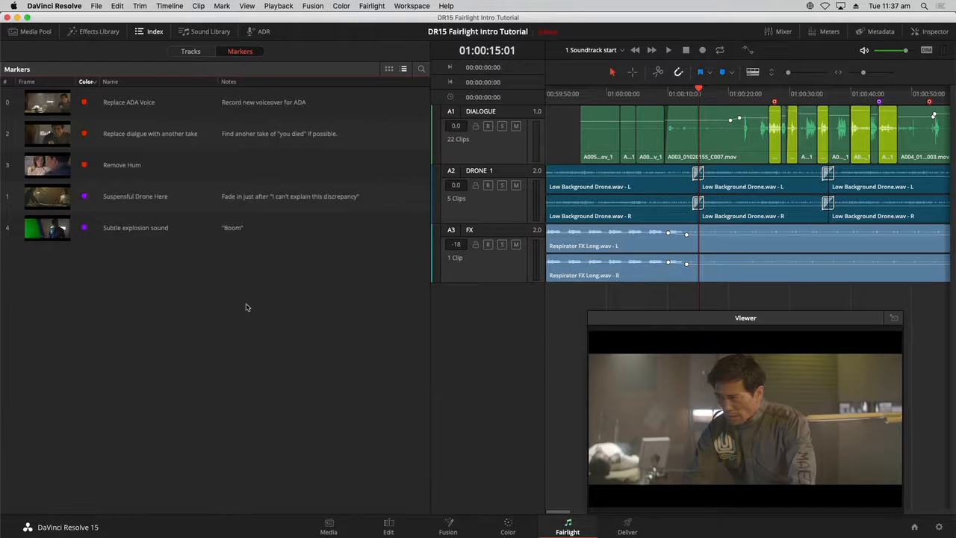
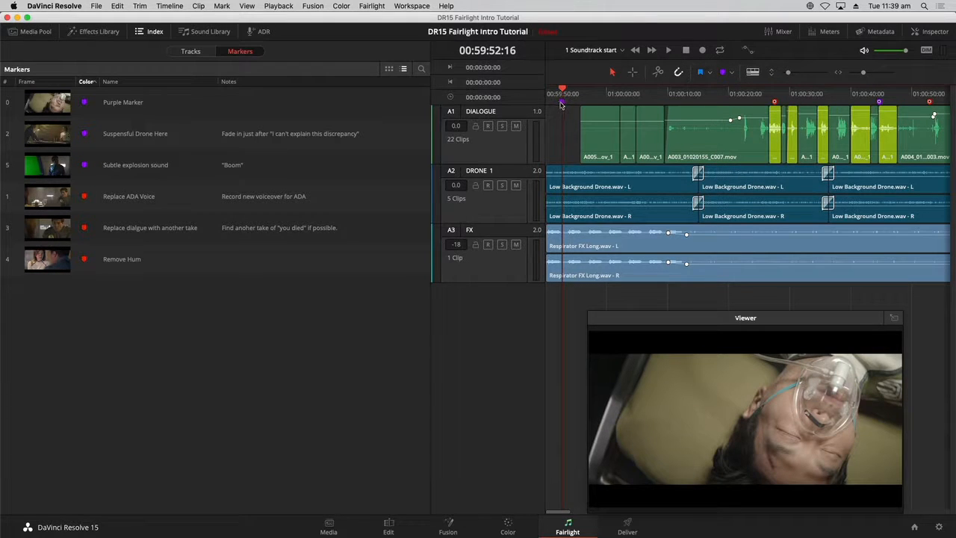
# - Rename the purple marker at the start of the timeline to Heart Monitor
pyautogui.doubleClick(562, 103)
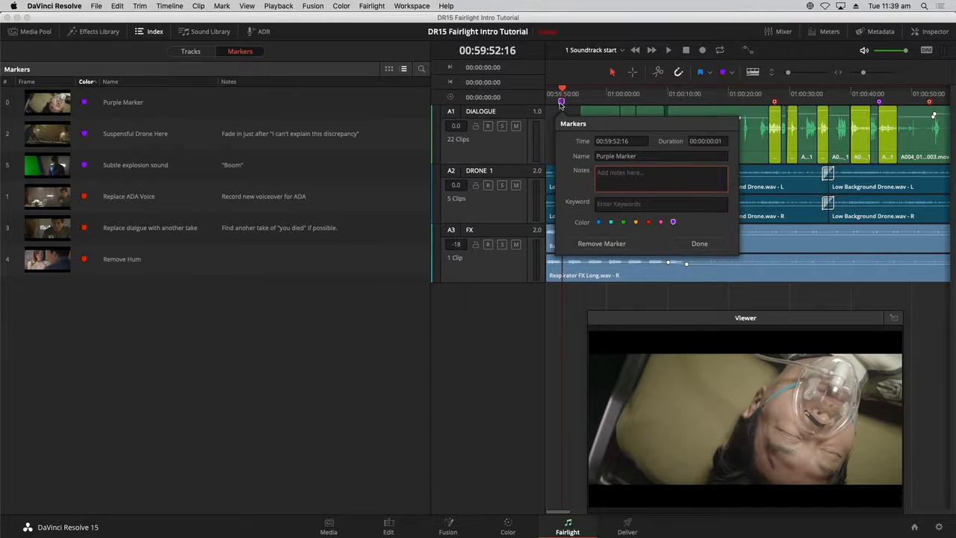
pyautogui.click(675, 157)
pyautogui.write('Heart Monitor')
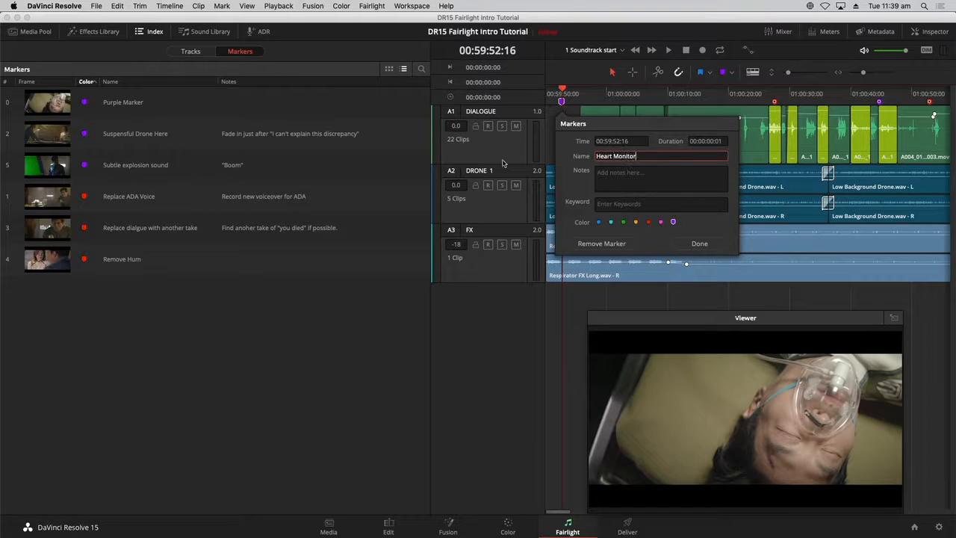
pyautogui.press('Return')
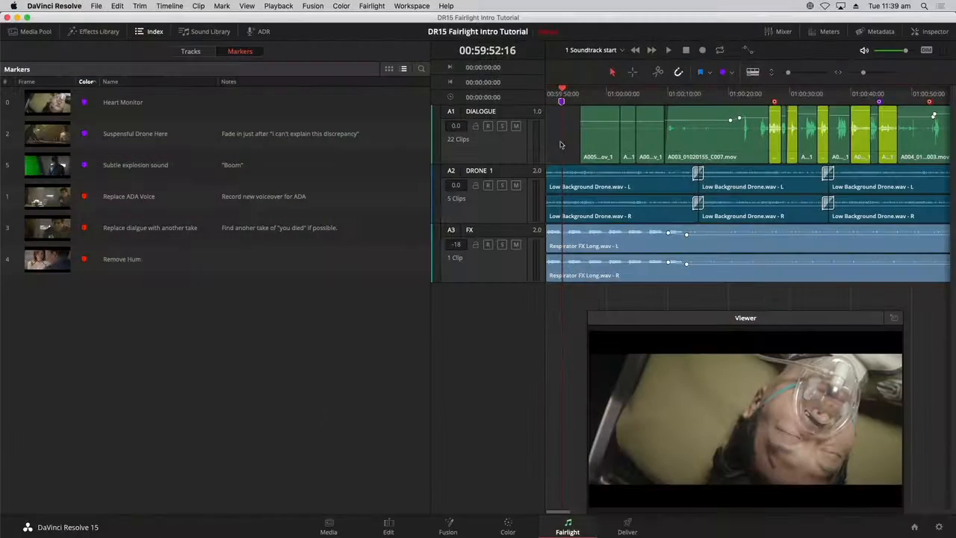
# - Reverse the marker sort by Color and jump the playhead to the Suspensful Drone Here marker
pyautogui.click(86, 81)
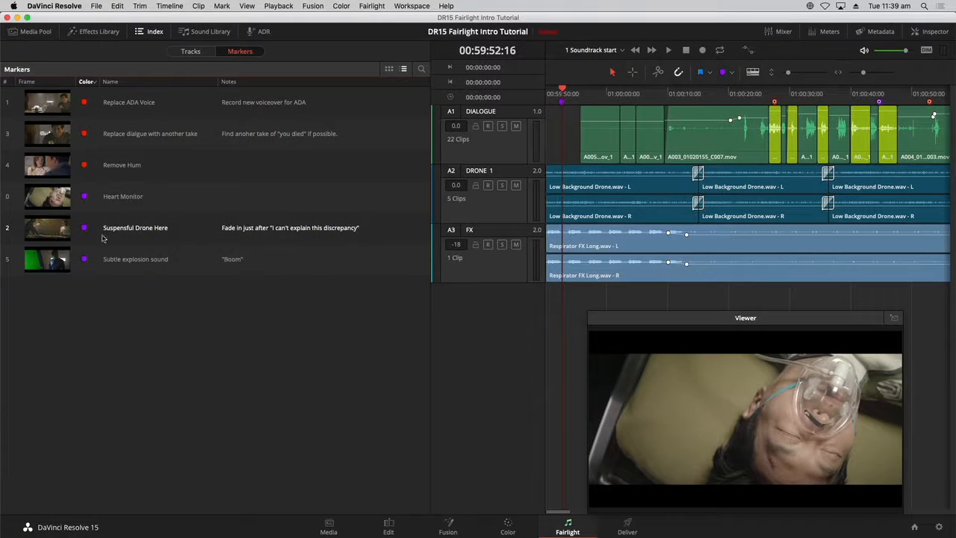
pyautogui.click(125, 232)
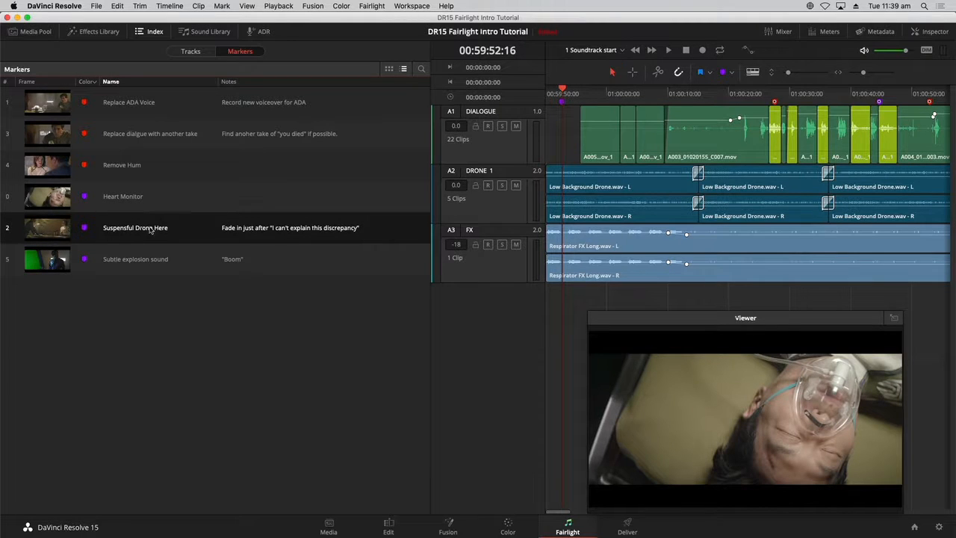
pyautogui.click(50, 233)
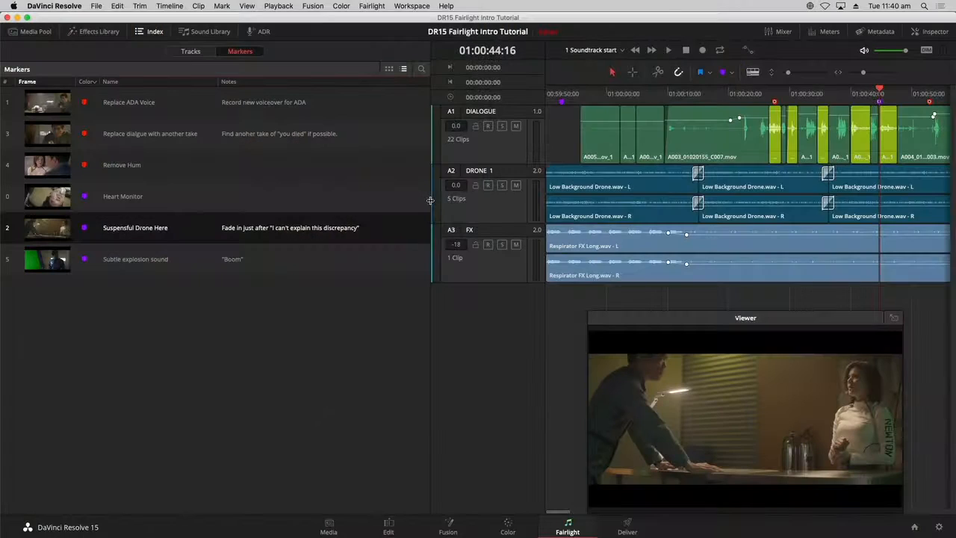
# - Narrow the Index panel and then close it
pyautogui.moveTo(429, 199); pyautogui.dragTo(226, 199)
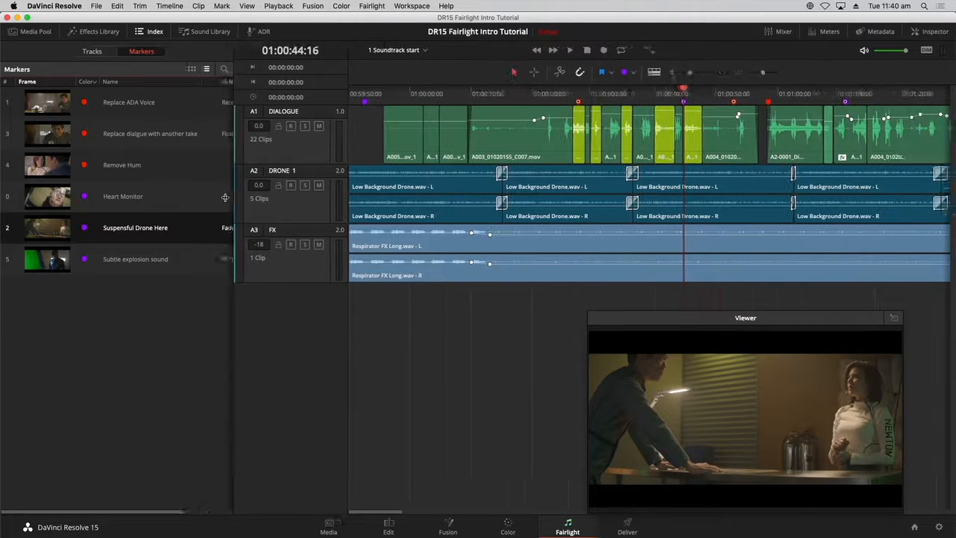
pyautogui.click(151, 31)
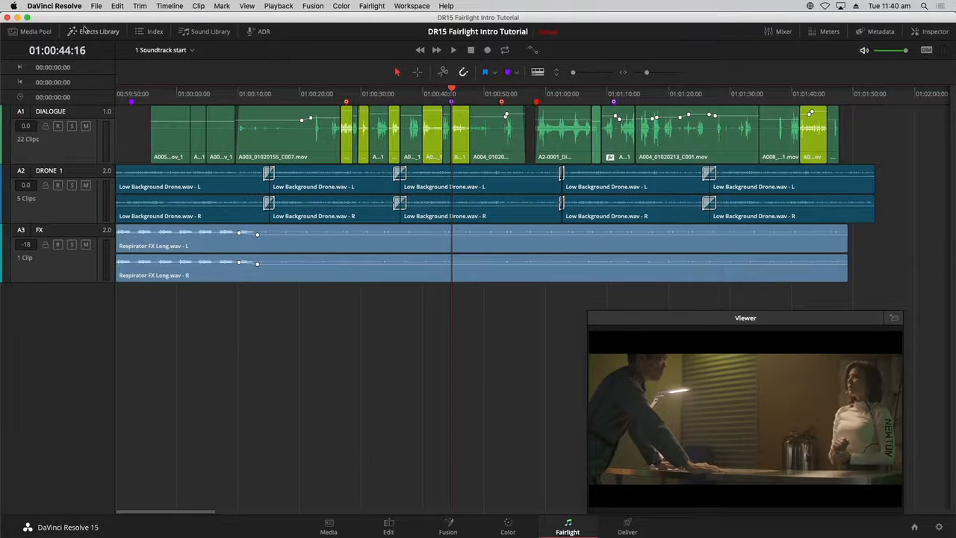
# - Open the Media Pool, widen its bin list, and open the Drones and Atmosphere bin under SFX Sampler for Fairlight
pyautogui.click(44, 33)
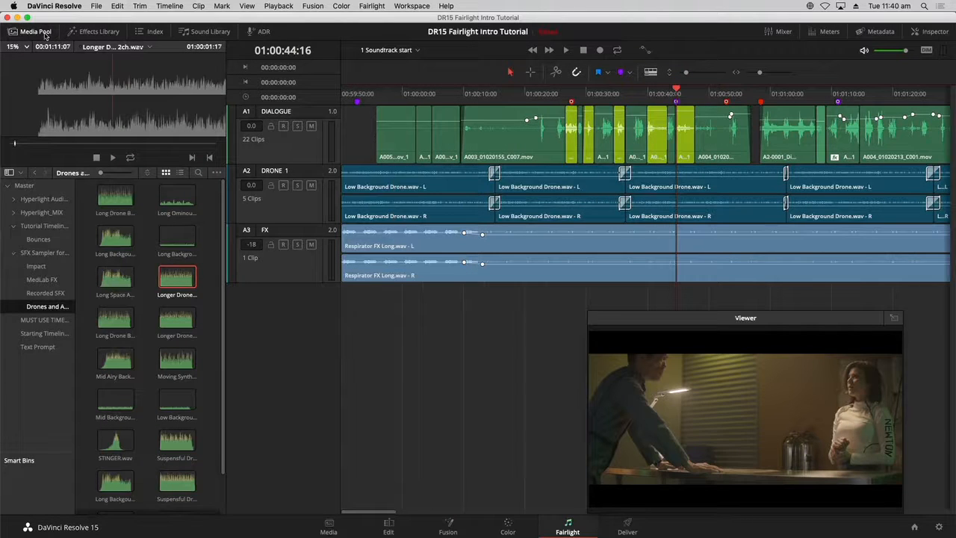
pyautogui.click(32, 188)
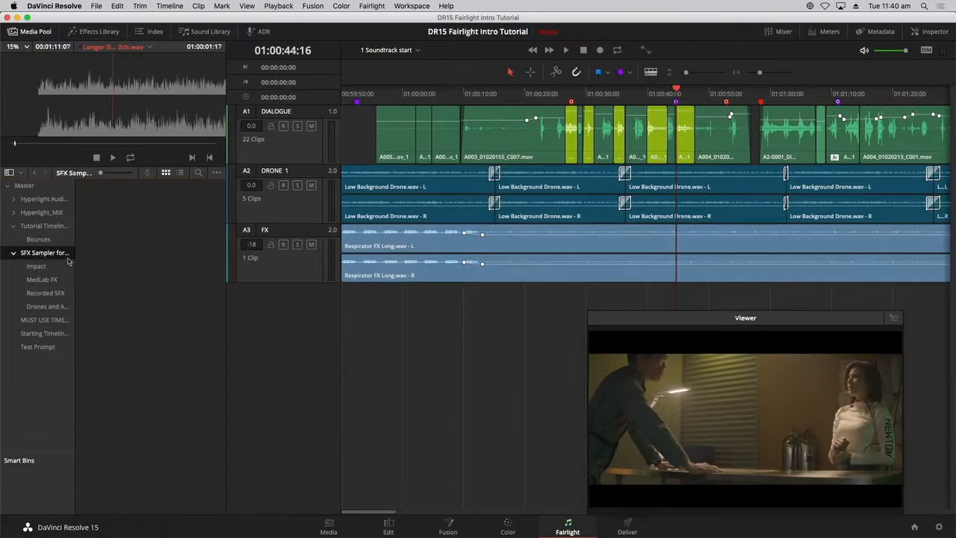
pyautogui.moveTo(75, 260); pyautogui.dragTo(107, 261)
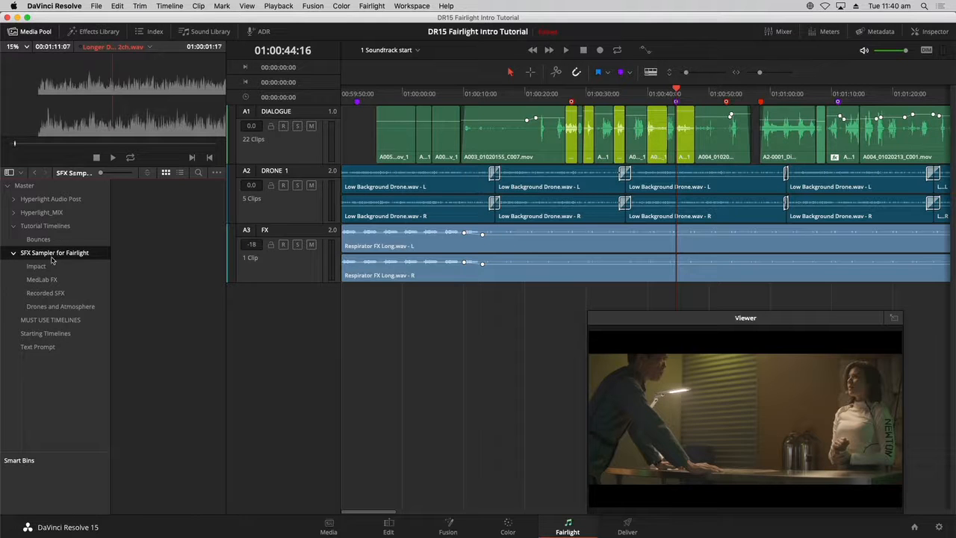
pyautogui.click(53, 308)
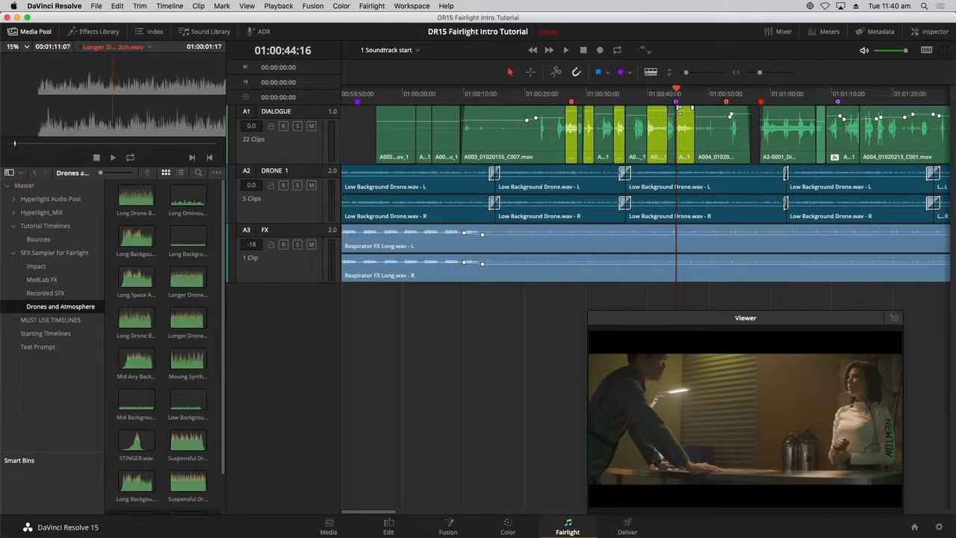
# - Move the floating Viewer over the timeline and then close it
pyautogui.moveTo(797, 319); pyautogui.dragTo(450, 312)
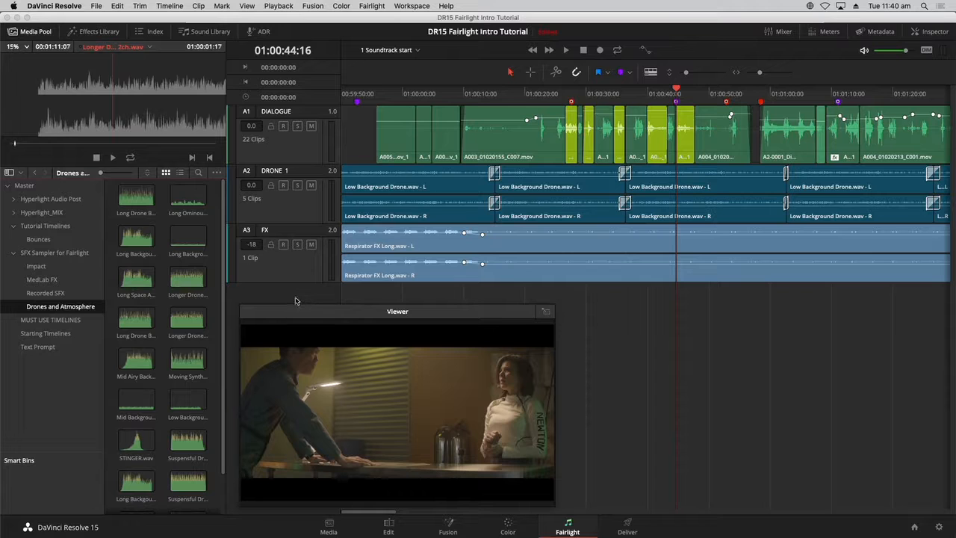
pyautogui.click(546, 311)
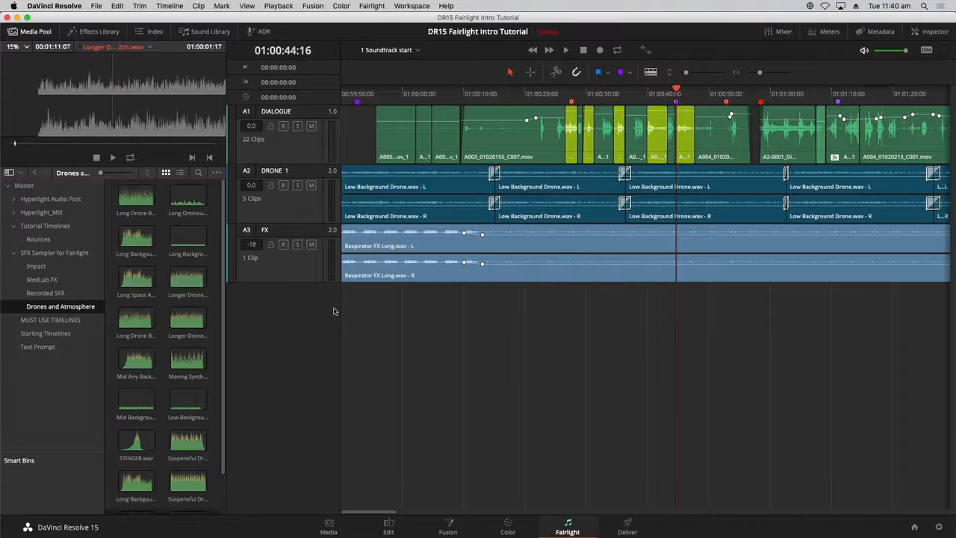
# - Load the Longer Drone clips and then Suspensful Drone 2ch.wav into the Media Pool preview player
pyautogui.click(184, 288)
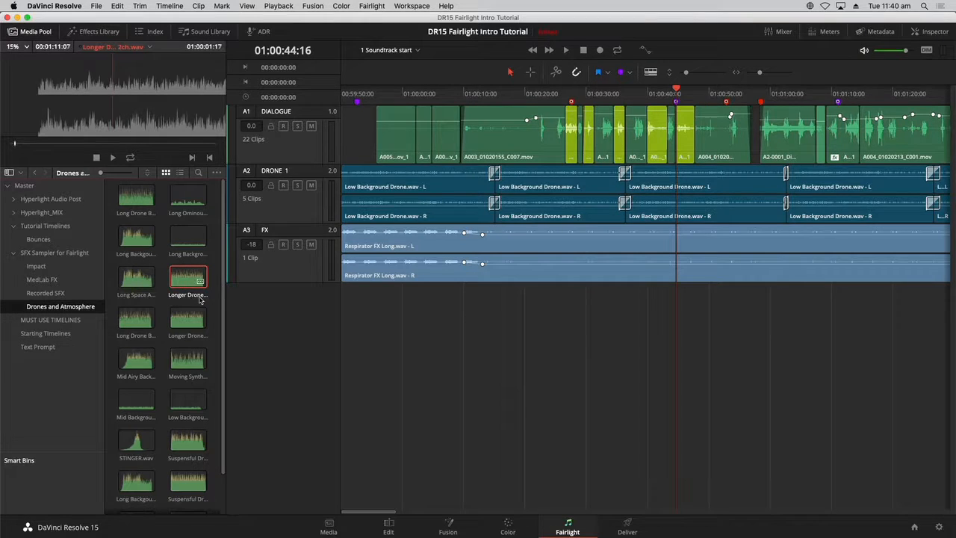
pyautogui.click(186, 319)
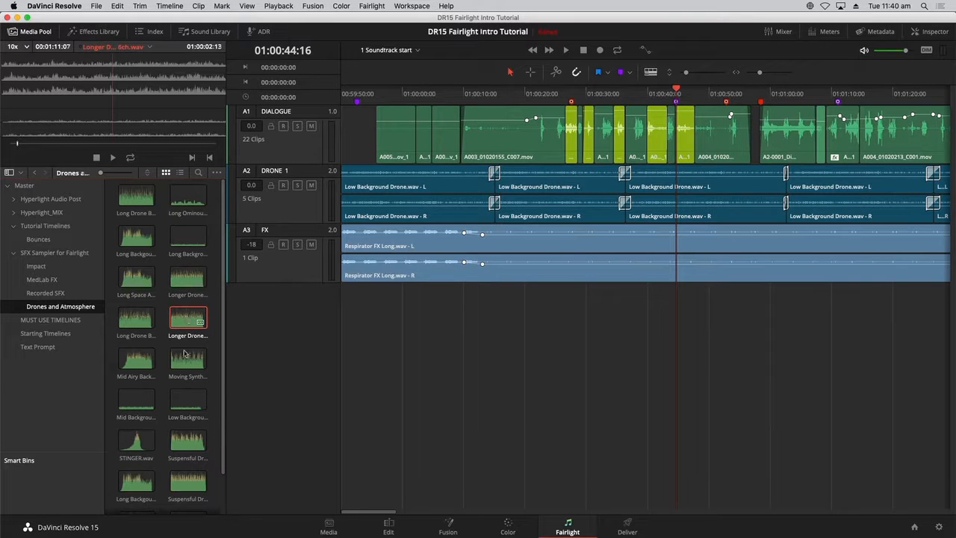
pyautogui.click(187, 447)
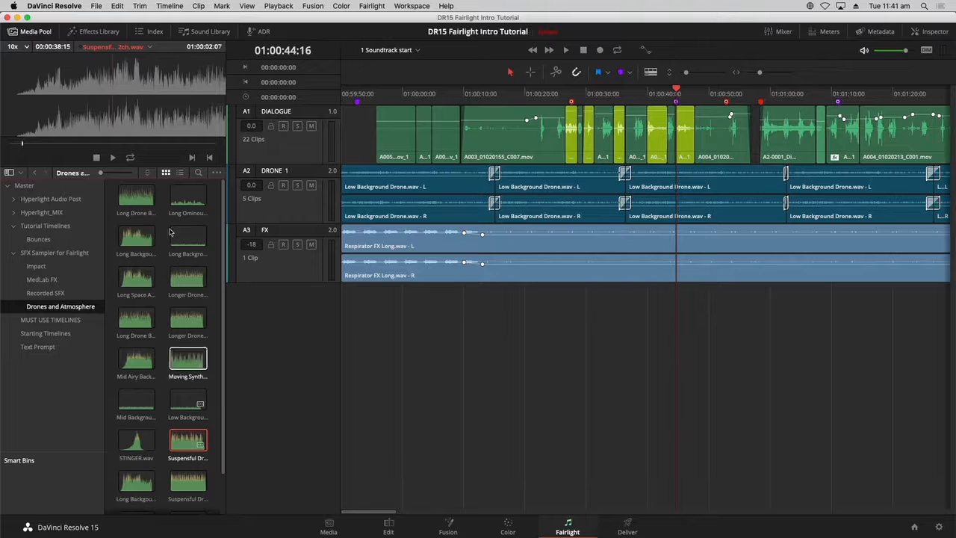
# - Switch the Media Pool clips to list view and back to thumbnail view
pyautogui.click(182, 173)
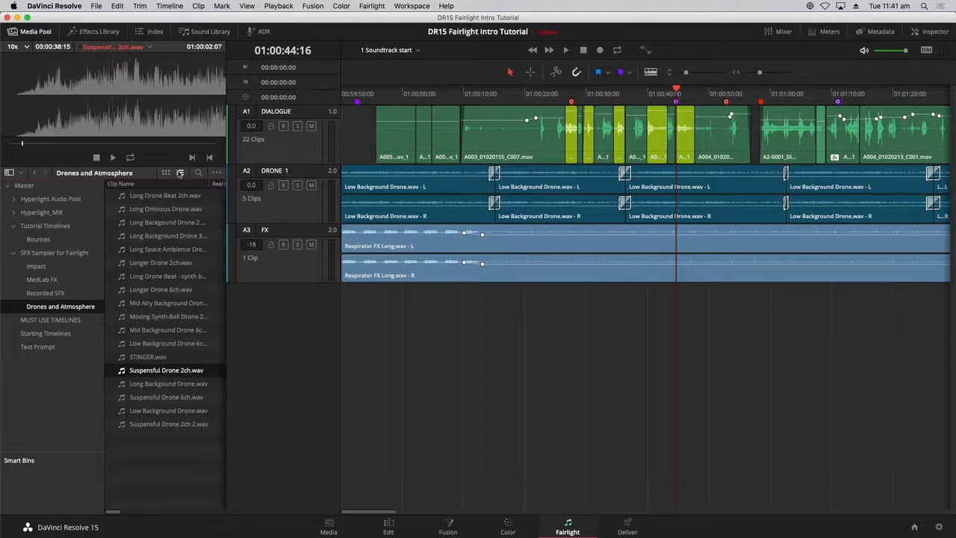
pyautogui.click(166, 173)
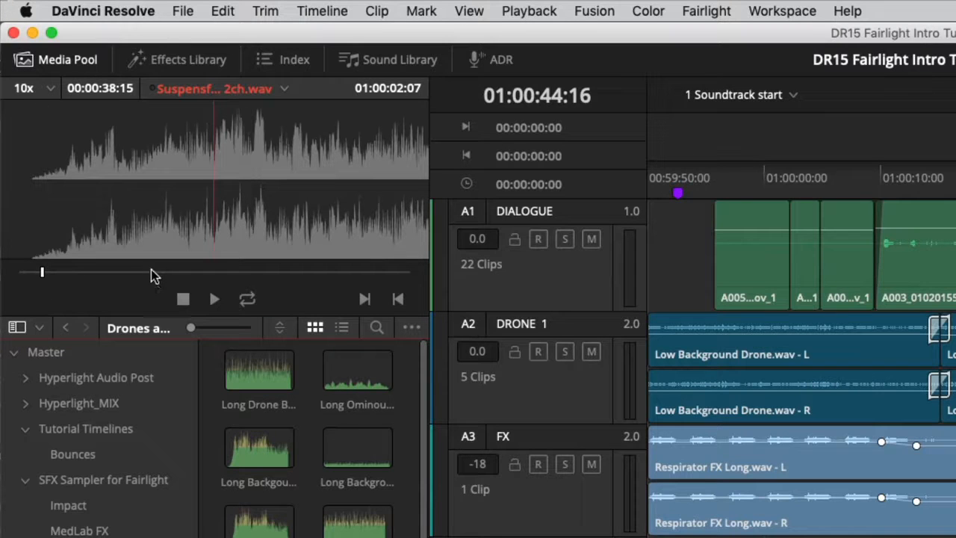
# - Jump to the end and start of the previewed clip, then play it
pyautogui.press('End')
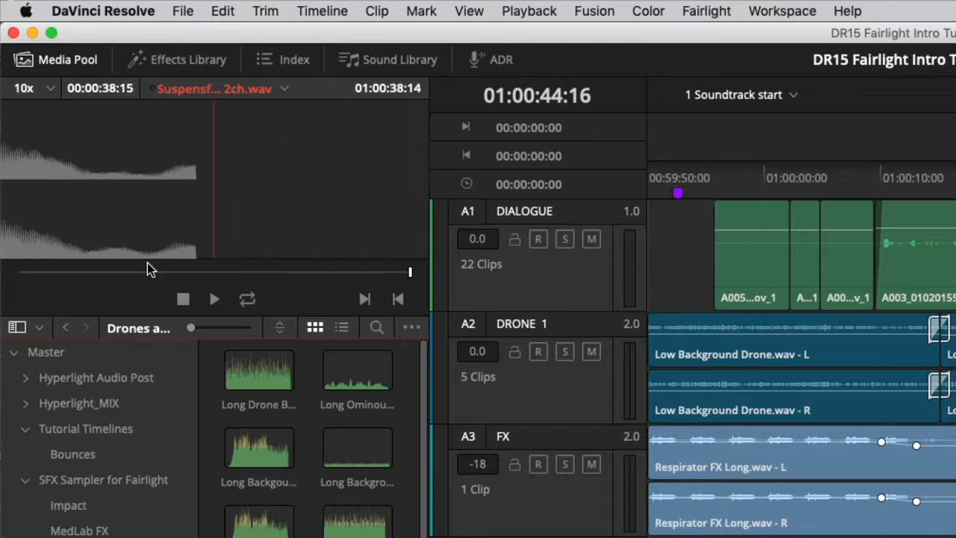
pyautogui.press('Home')
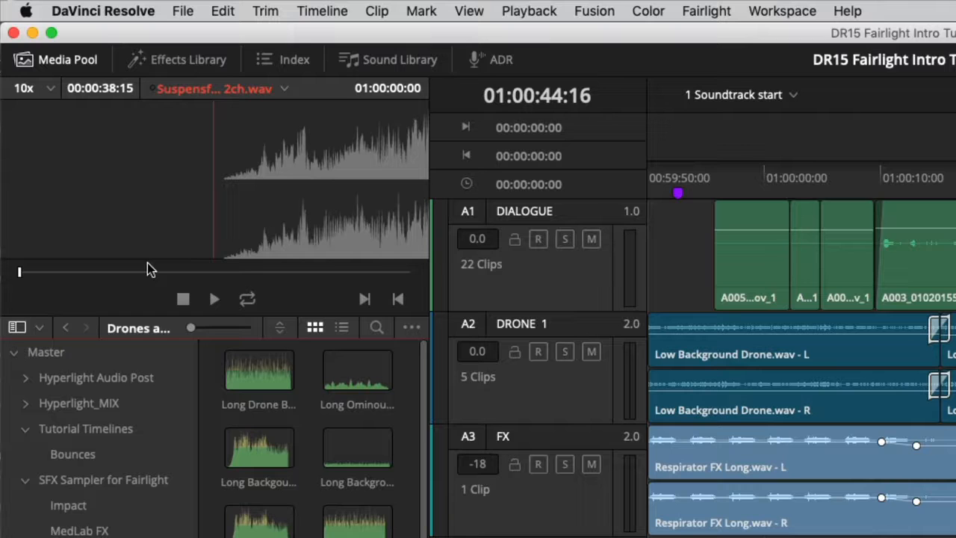
pyautogui.click(215, 299)
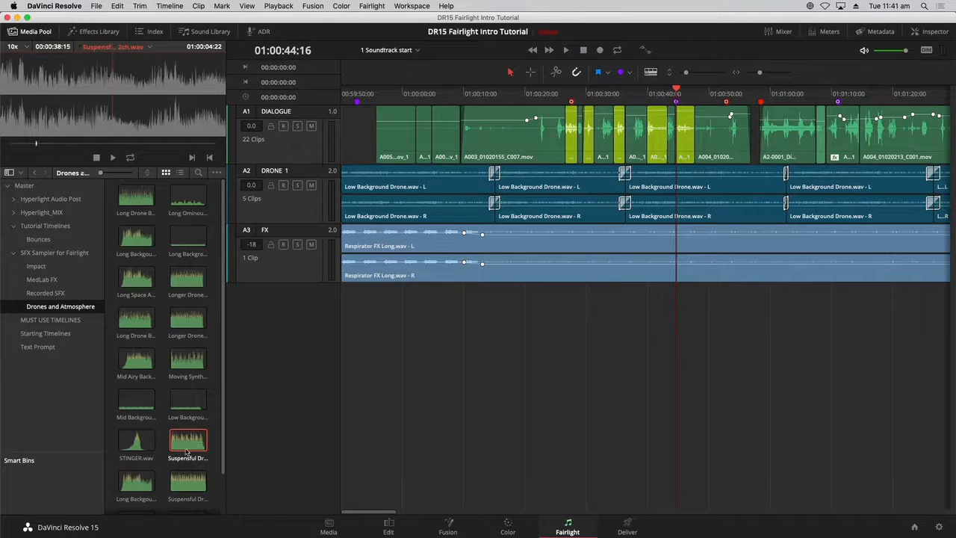
# - Step the playhead between timeline markers, ending back at the Suspensful Drone Here marker
pyautogui.click(191, 486)
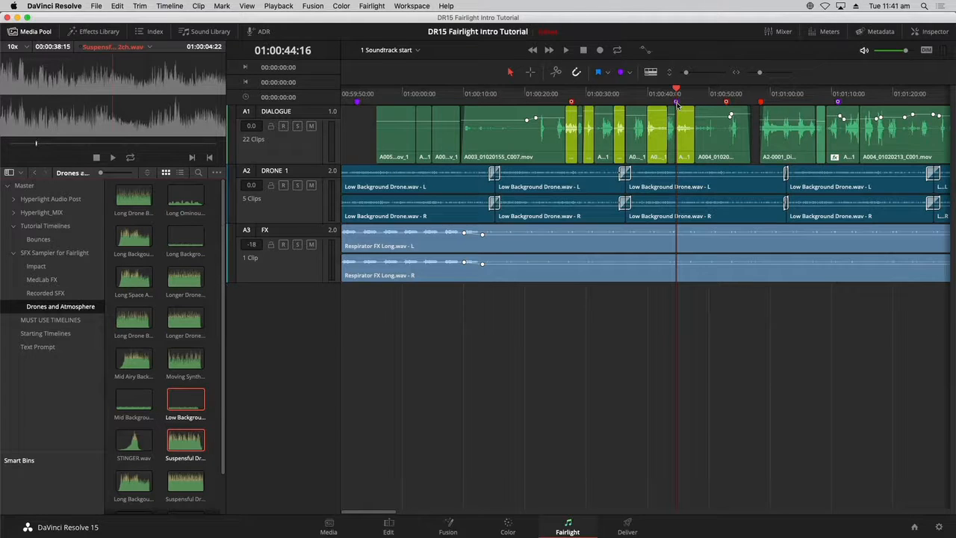
pyautogui.moveTo(700, 99); pyautogui.dragTo(631, 102)
pyautogui.hotkey('shift', 'Up')
pyautogui.hotkey('shift', 'Down')
pyautogui.hotkey('shift', 'Down')
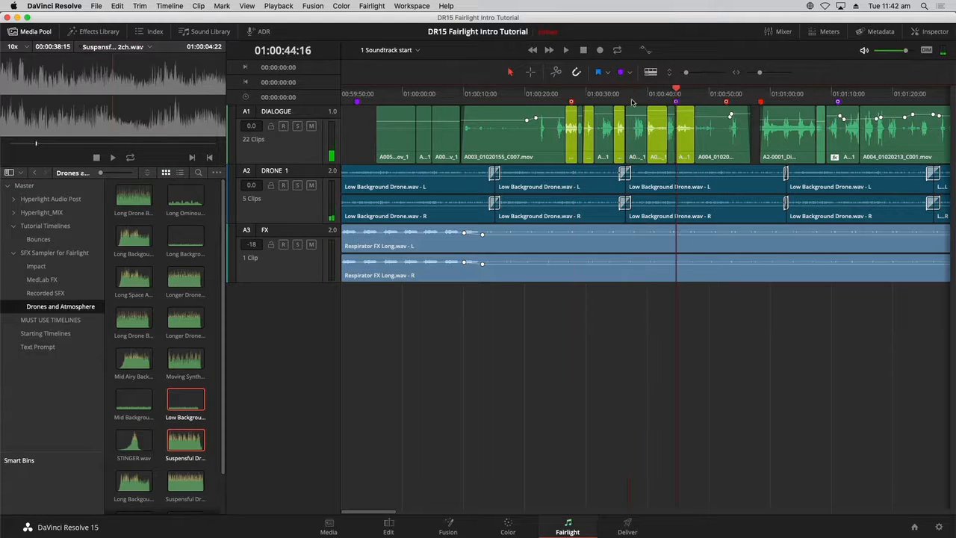
pyautogui.hotkey('shift', 'Up')
pyautogui.hotkey('shift', 'Up')
pyautogui.hotkey('shift', 'Up')
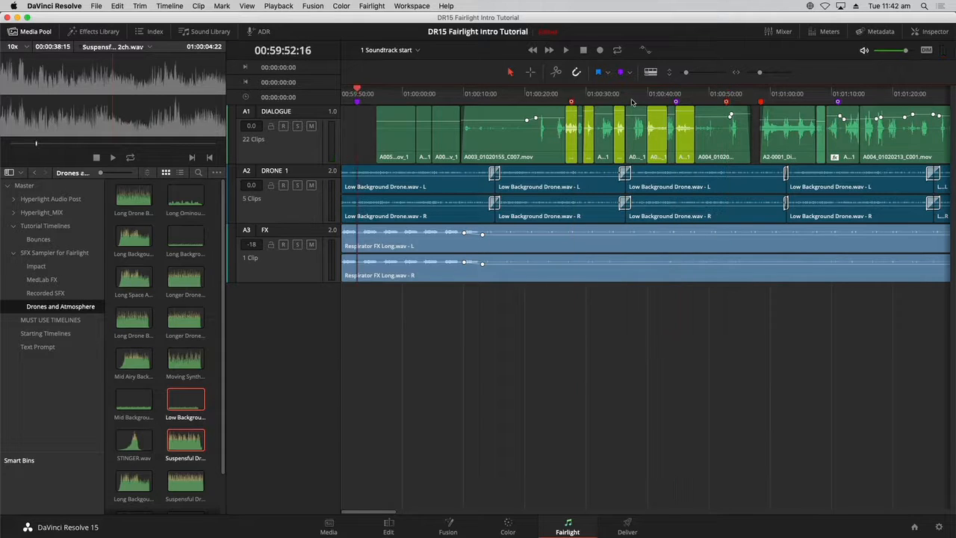
pyautogui.hotkey('shift', 'Down')
pyautogui.hotkey('shift', 'Down')
pyautogui.hotkey('shift', 'Down')
pyautogui.press('Up')
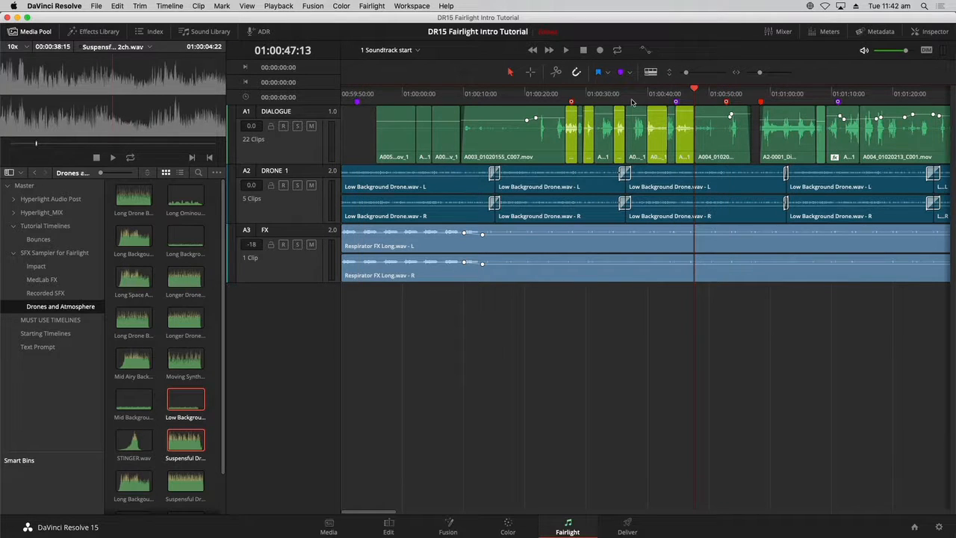
pyautogui.hotkey('shift', 'Up')
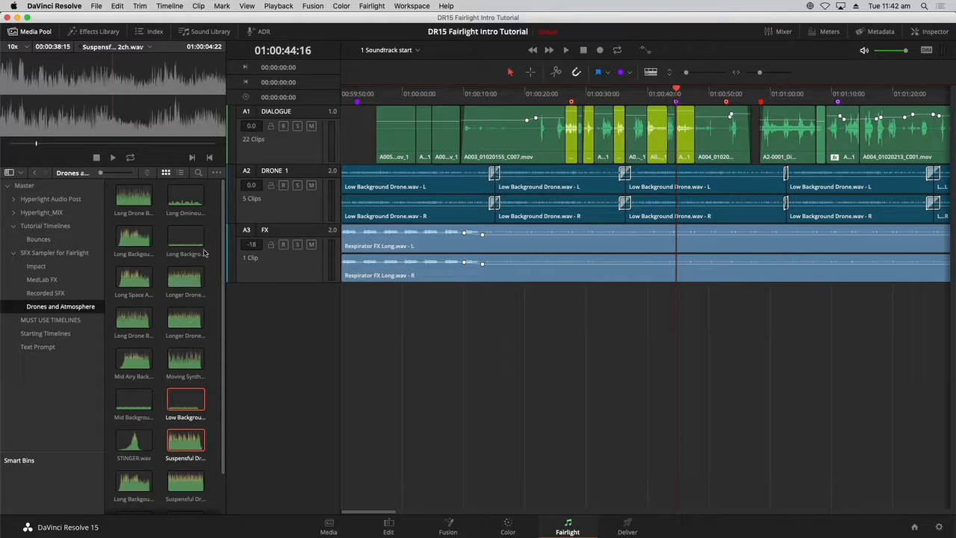
# - Drag Suspensful Drone 2ch.wav from the preview onto a new track below FX at the playhead
pyautogui.click(186, 447)
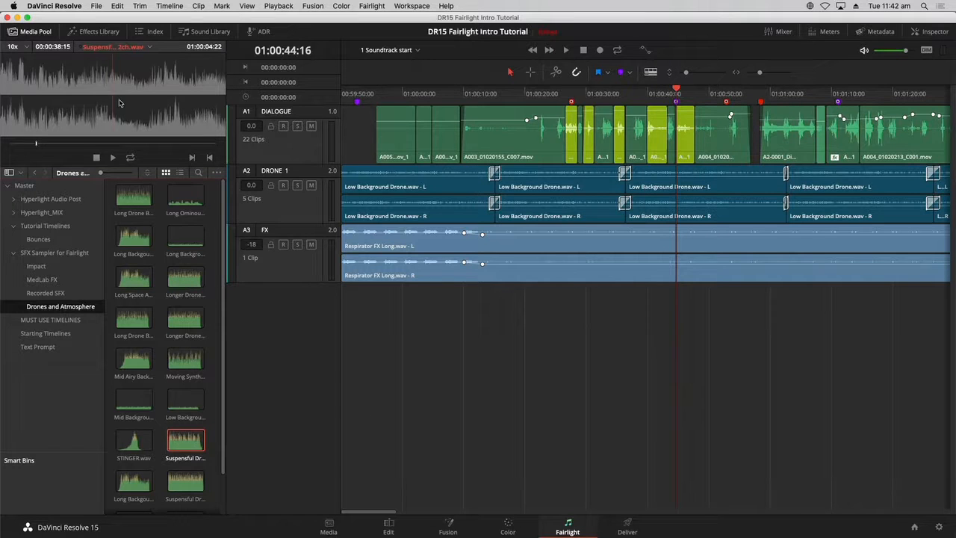
pyautogui.moveTo(120, 102); pyautogui.dragTo(678, 335)
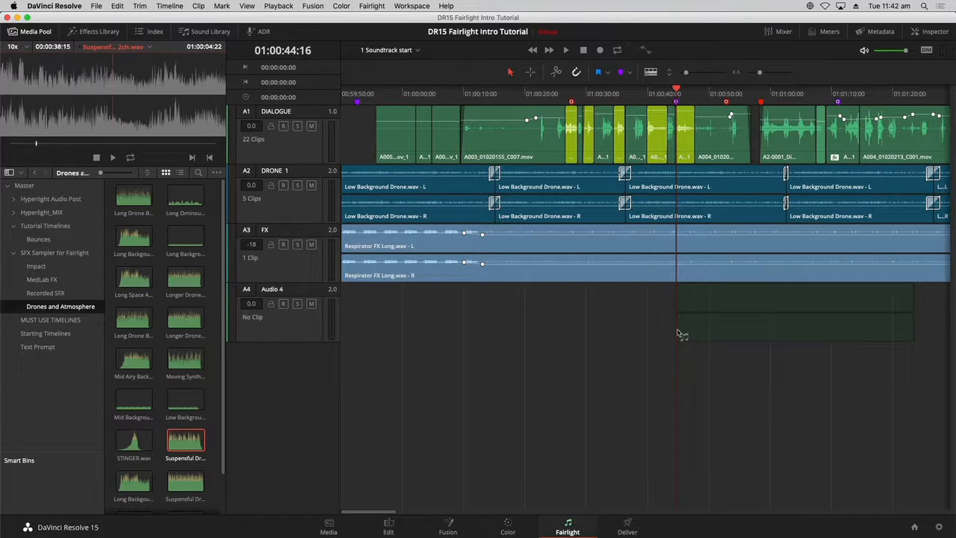
pyautogui.moveTo(678, 335); pyautogui.dragTo(676, 334)
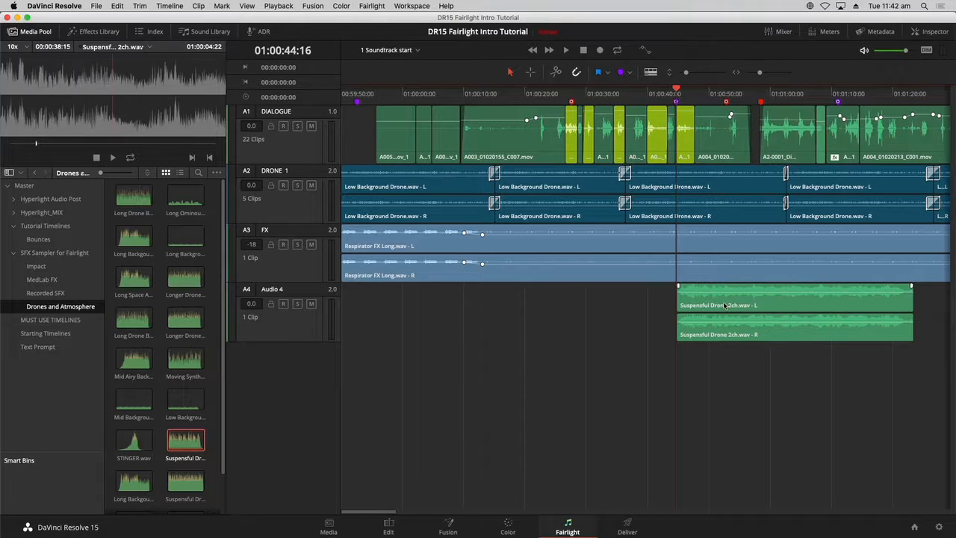
# - Rename the new audio track to DRONE 2
pyautogui.doubleClick(270, 290)
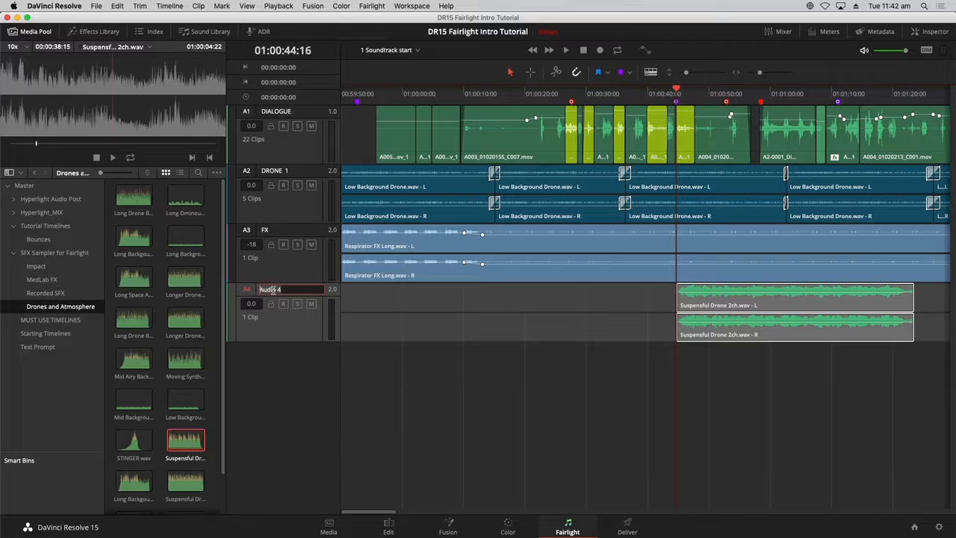
pyautogui.write('DRONE 2')
pyautogui.press('Return')
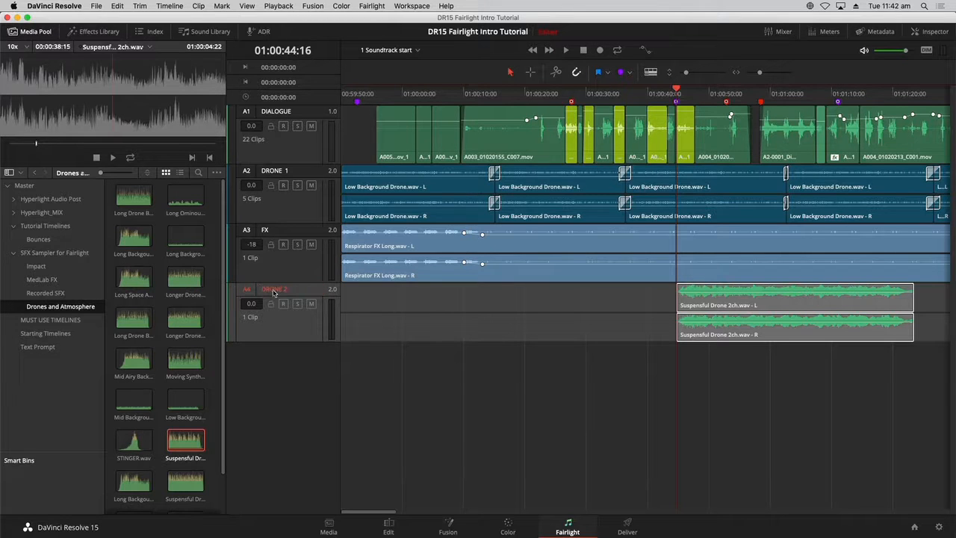
pyautogui.click(403, 354)
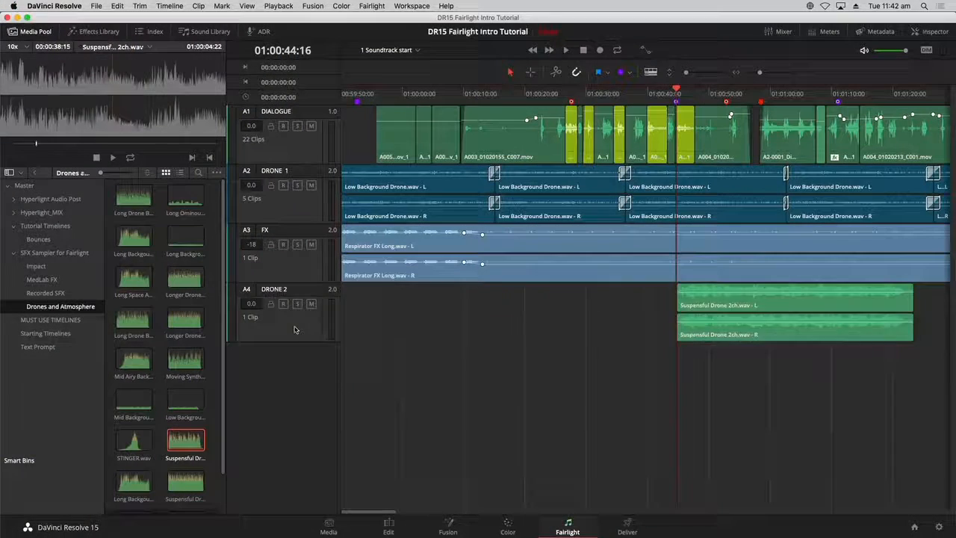
# - Change the DRONE 2 track's color to Navy
pyautogui.rightClick(295, 330)
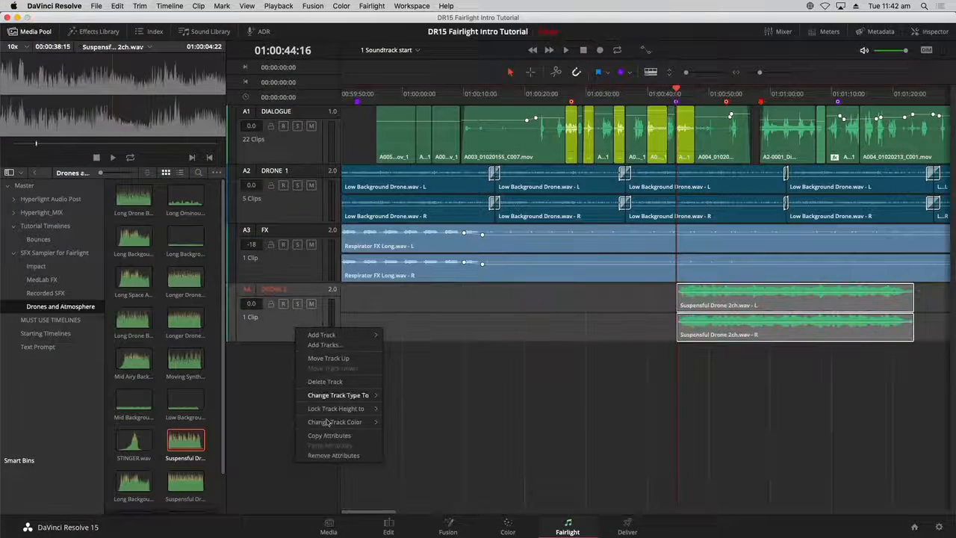
pyautogui.moveTo(338, 427)
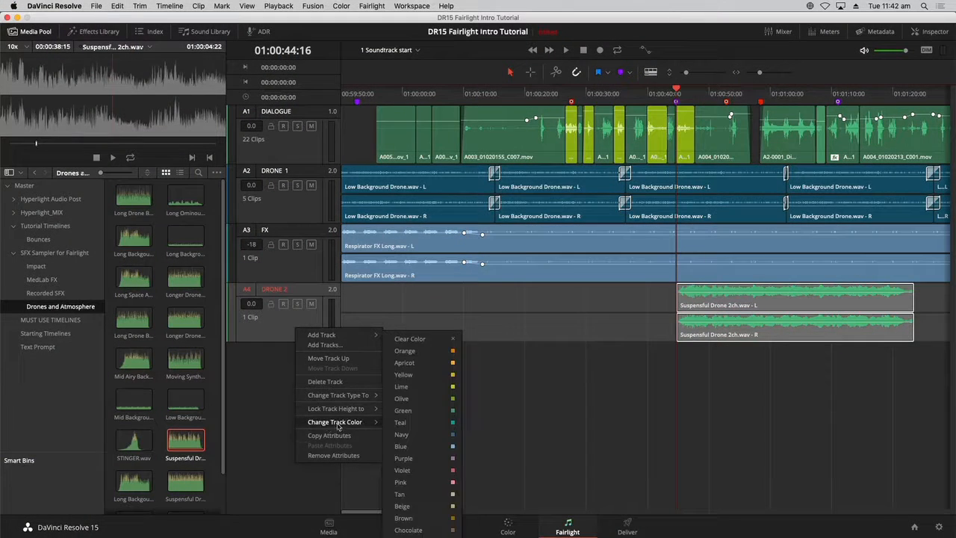
pyautogui.click(402, 435)
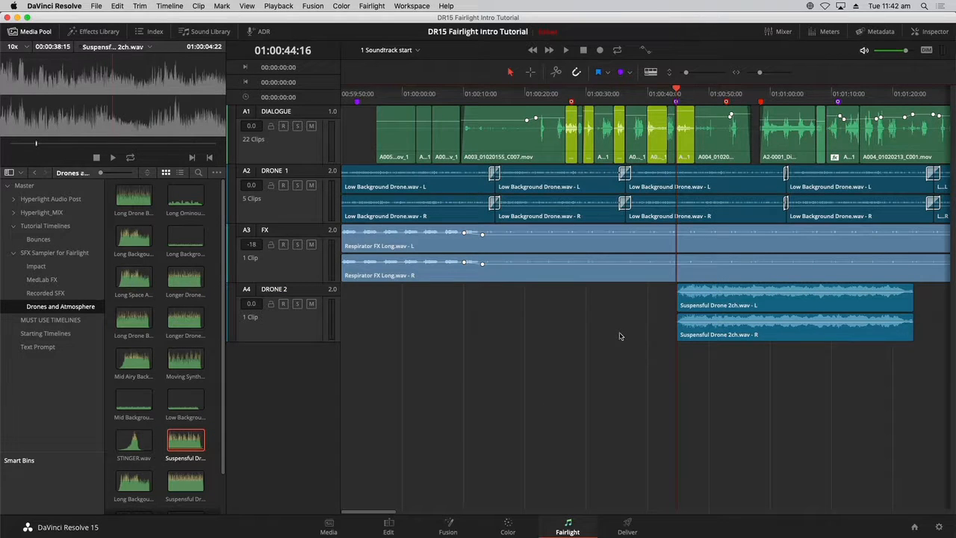
# - Move the DRONE 2 track up one position, above the FX track
pyautogui.rightClick(294, 339)
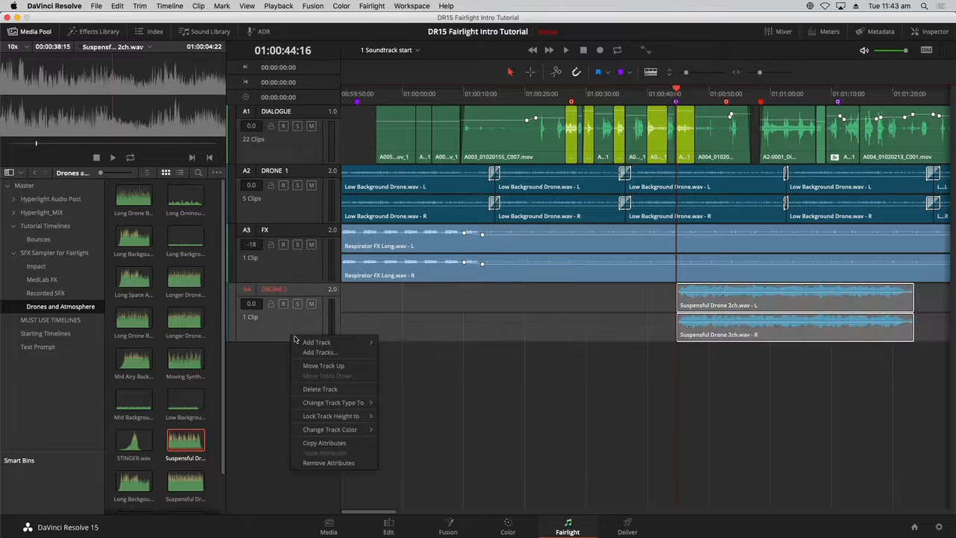
pyautogui.click(323, 366)
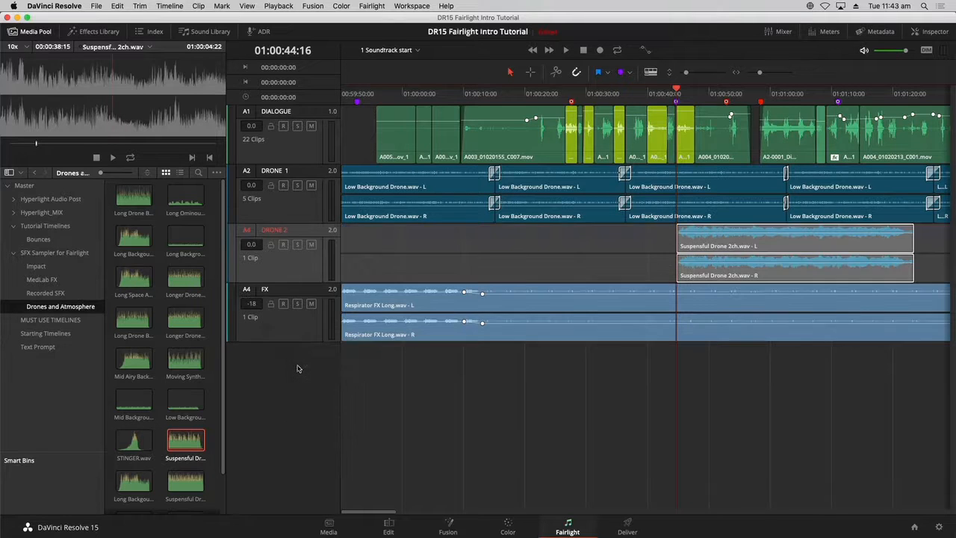
pyautogui.click(445, 386)
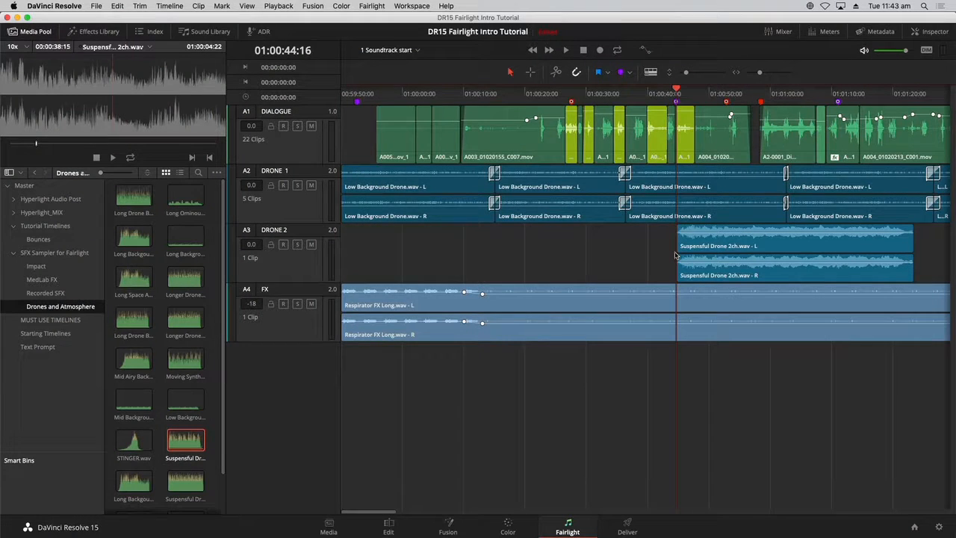
# - Solo the DRONE 2 track and play the timeline to hear it alone
pyautogui.click(297, 246)
pyautogui.press('space')
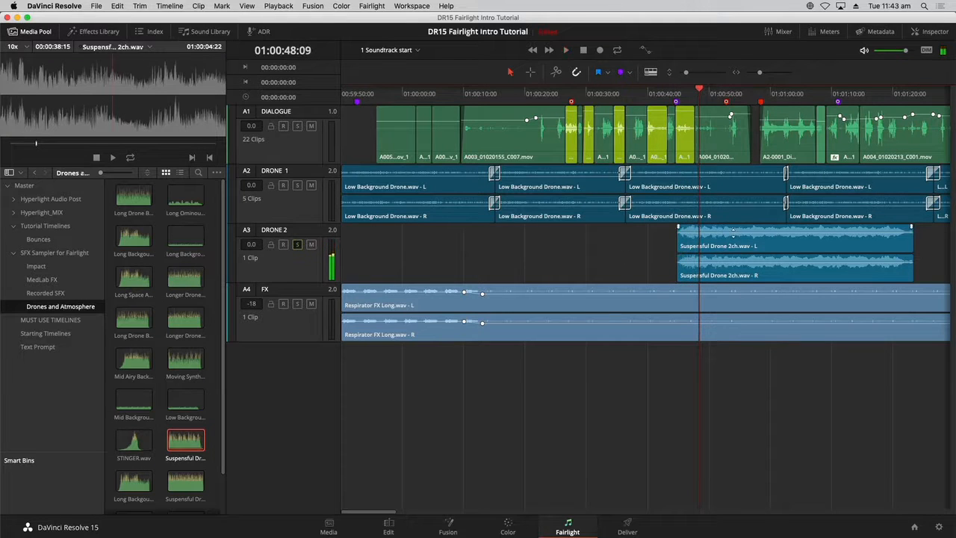
# - Select the Suspensful Drone 2ch.wav clip and add a fade-out by pulling its end fade handle inward
pyautogui.click(733, 236)
pyautogui.moveTo(733, 234); pyautogui.dragTo(733, 236)
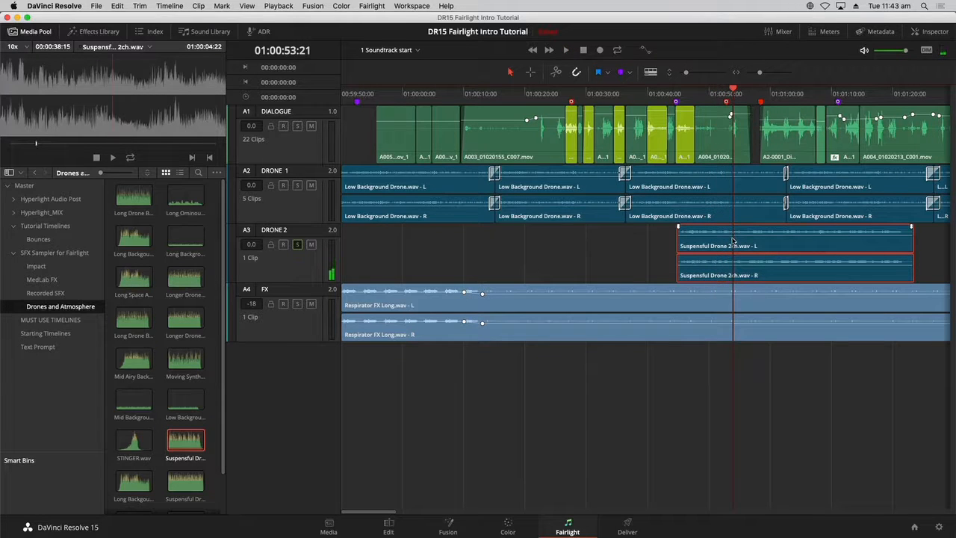
pyautogui.click(629, 248)
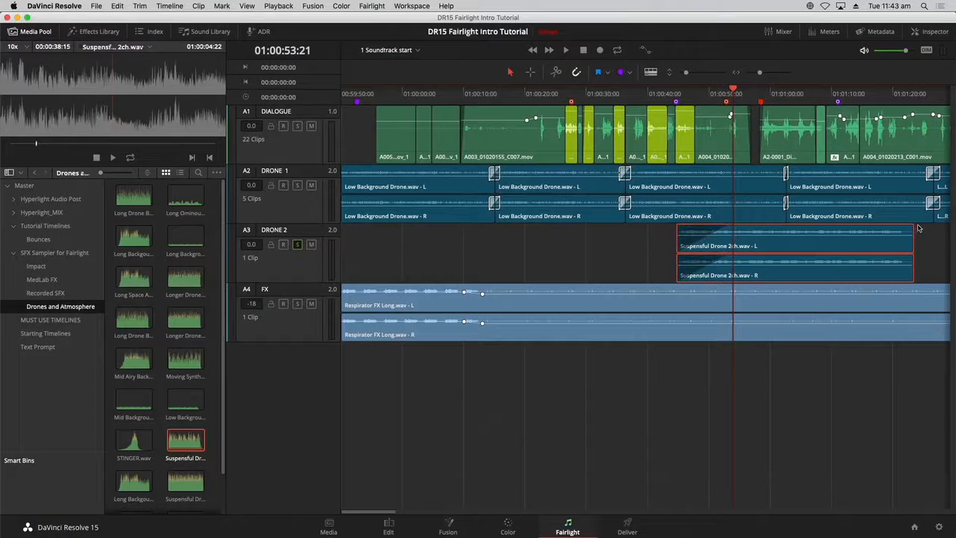
pyautogui.moveTo(911, 227); pyautogui.dragTo(863, 227)
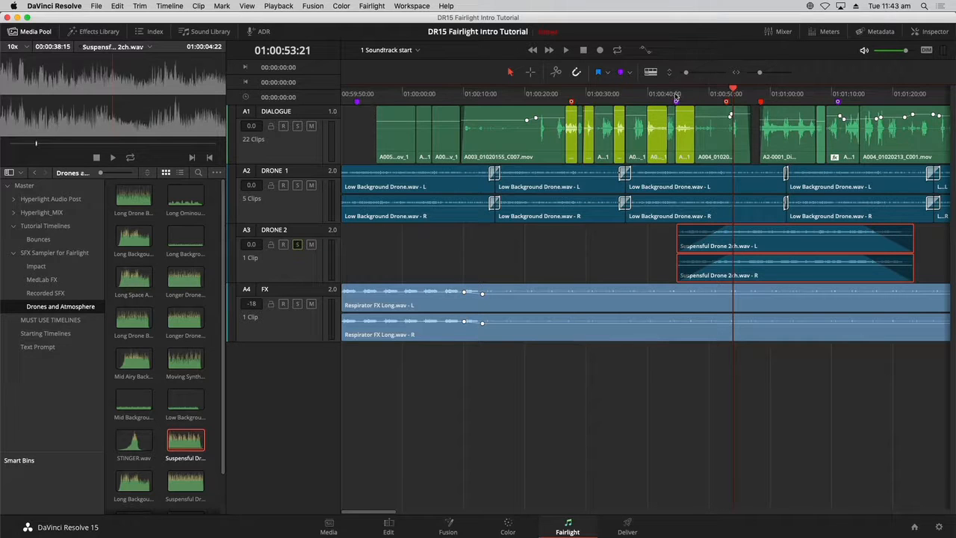
# - Open the Meters panel and play the timeline from the Suspensful Drone Here marker to hear the fade
pyautogui.click(677, 95)
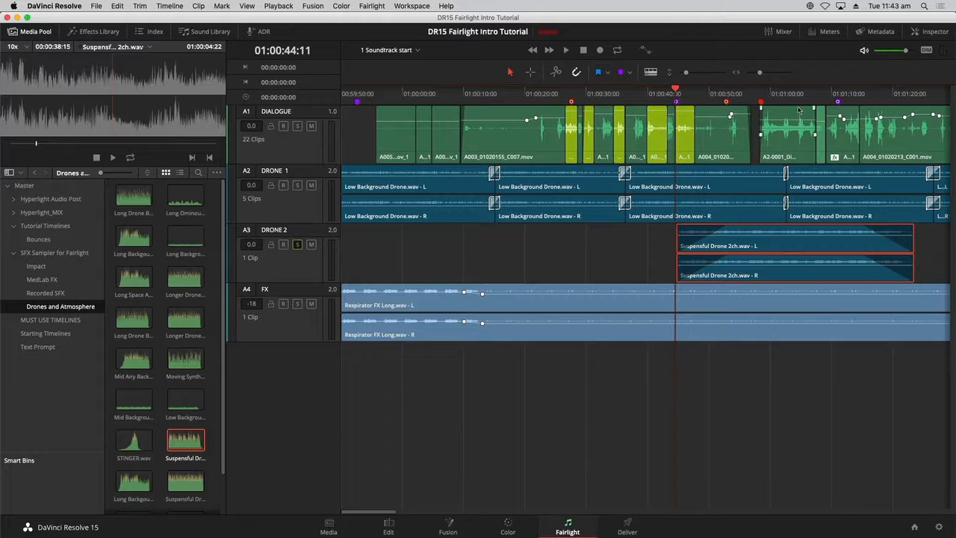
pyautogui.click(827, 33)
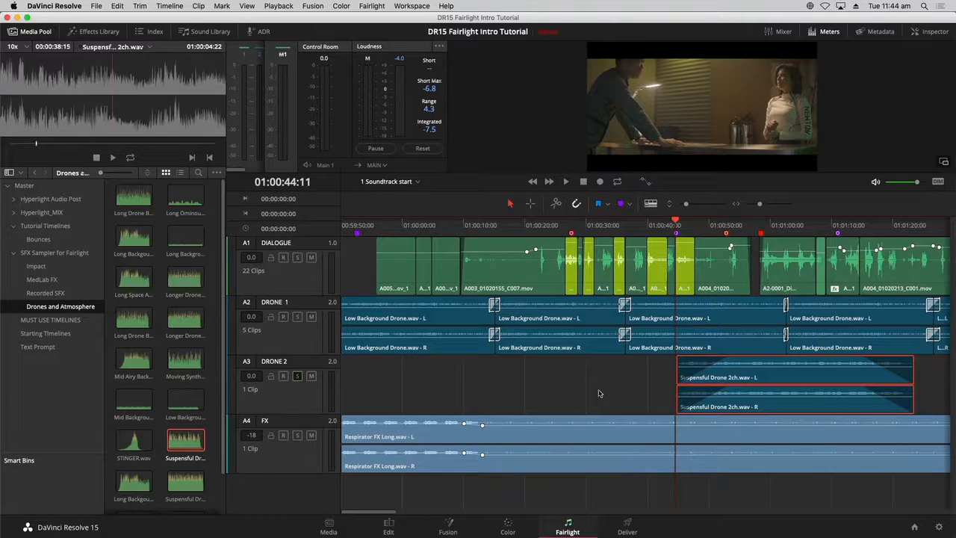
pyautogui.press('space')
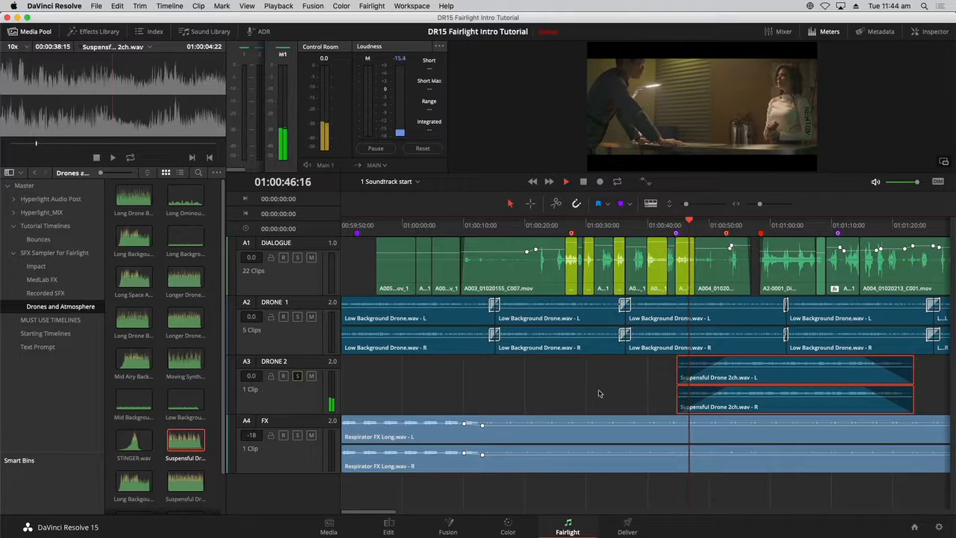
pyautogui.press('space')
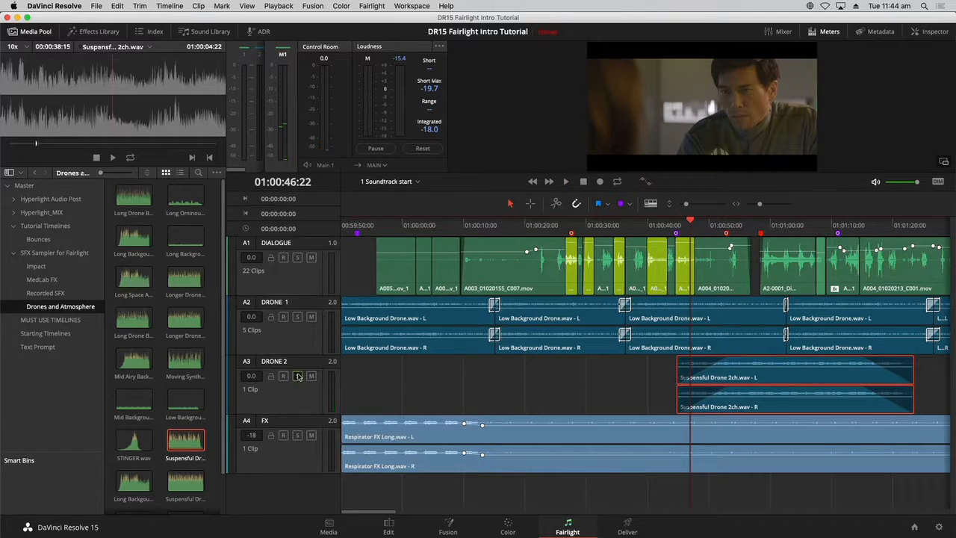
pyautogui.click(675, 226)
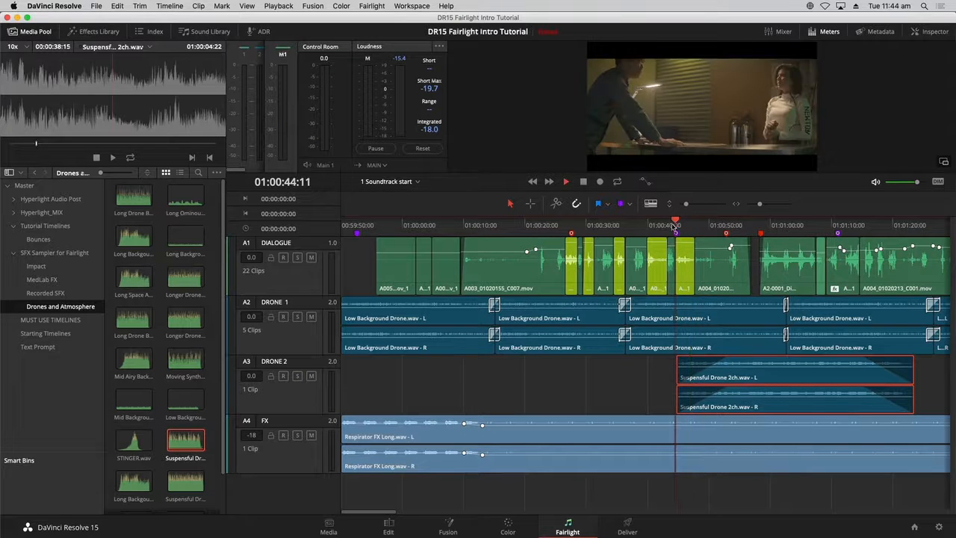
pyautogui.press('space')
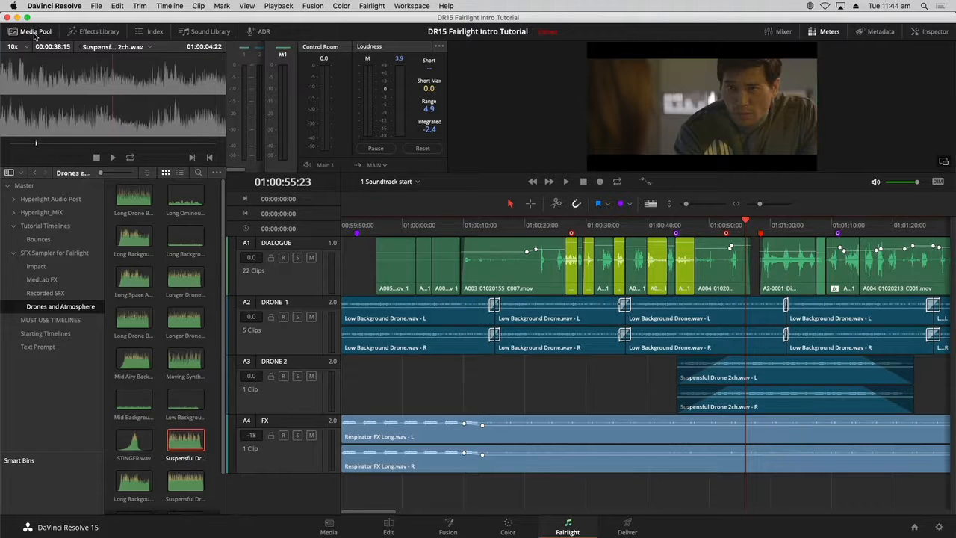
# - Open the markers index and jump the playhead to the Subtle explosion sound marker
pyautogui.click(149, 32)
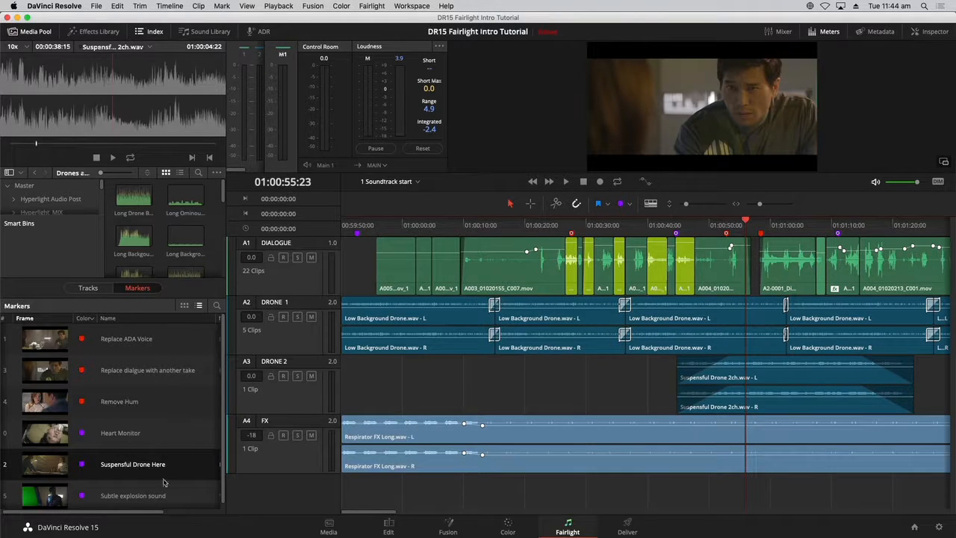
pyautogui.click(79, 497)
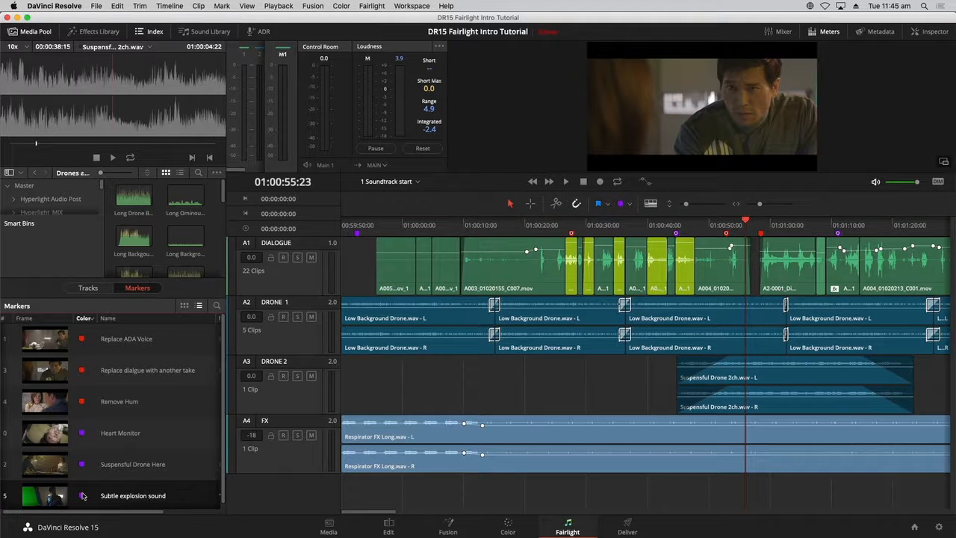
pyautogui.click(55, 498)
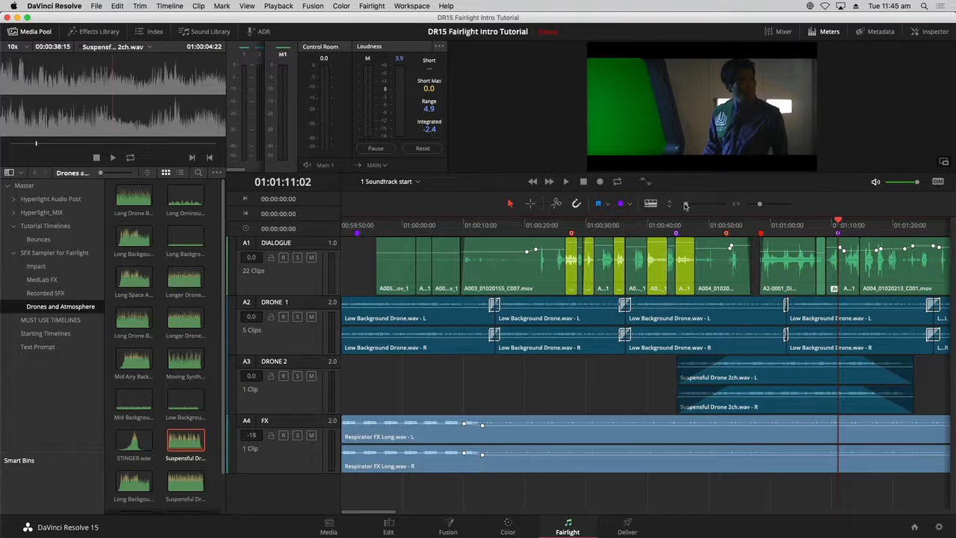
# - Shrink the track heights, open the Impact bin under SFX Sampler for Fairlight, and select SOFT-HIT.wav
pyautogui.moveTo(687, 206); pyautogui.dragTo(684, 205)
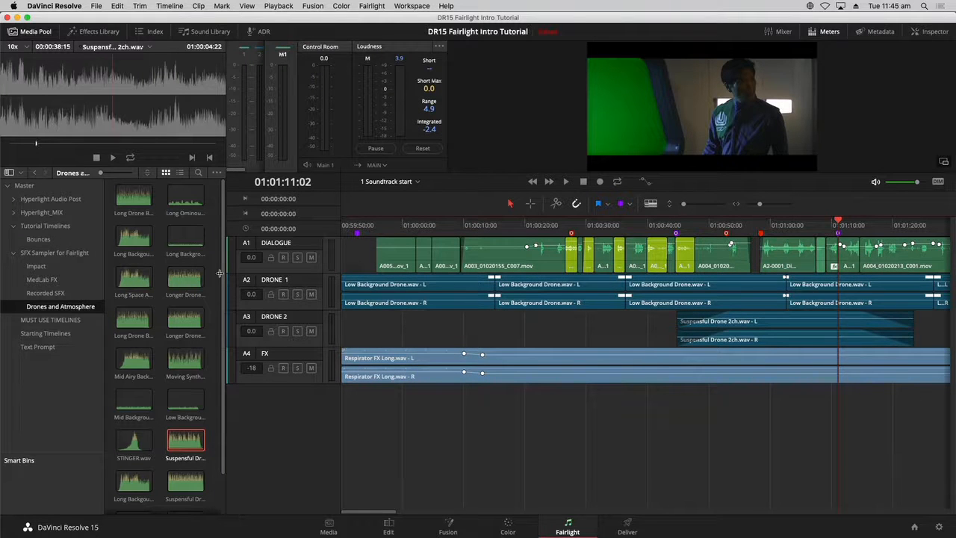
pyautogui.click(37, 266)
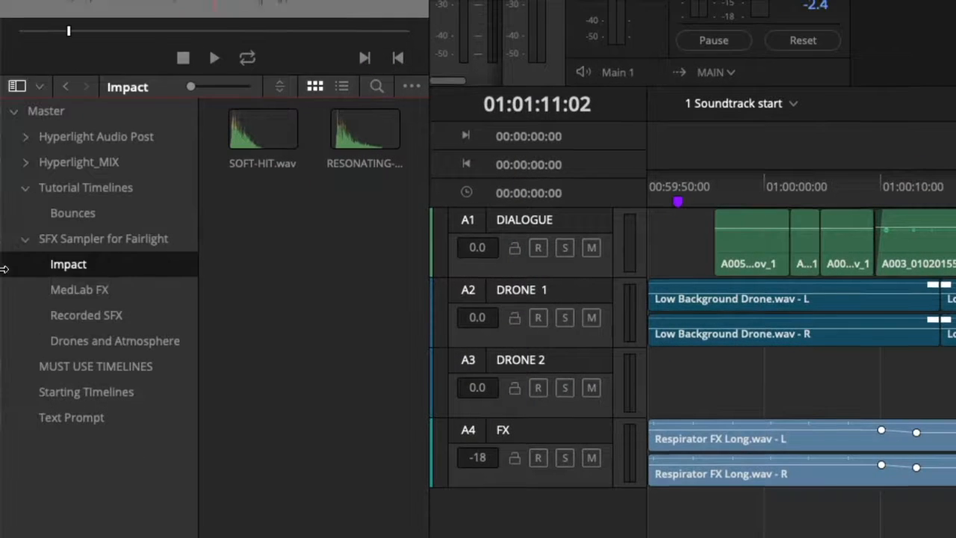
pyautogui.click(274, 137)
pyautogui.click(342, 137)
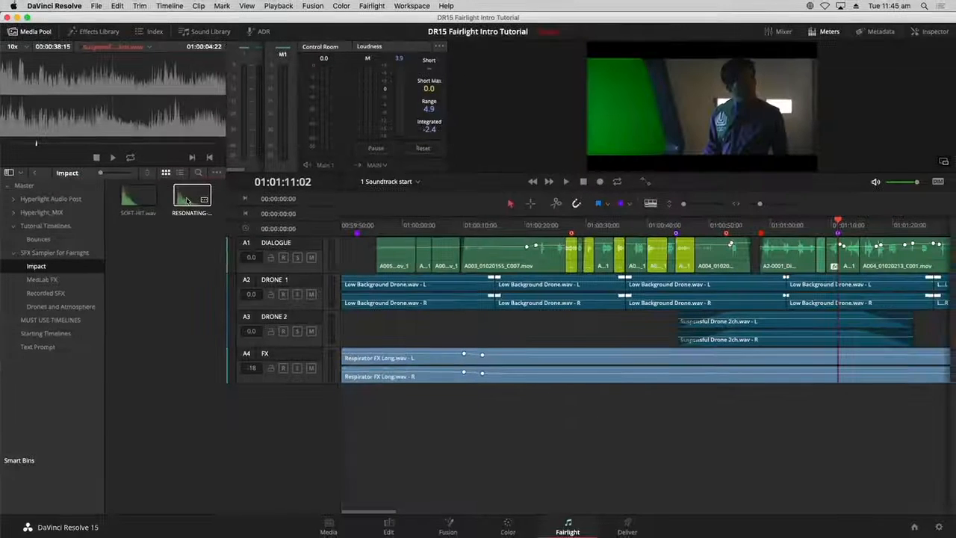
pyautogui.click(137, 194)
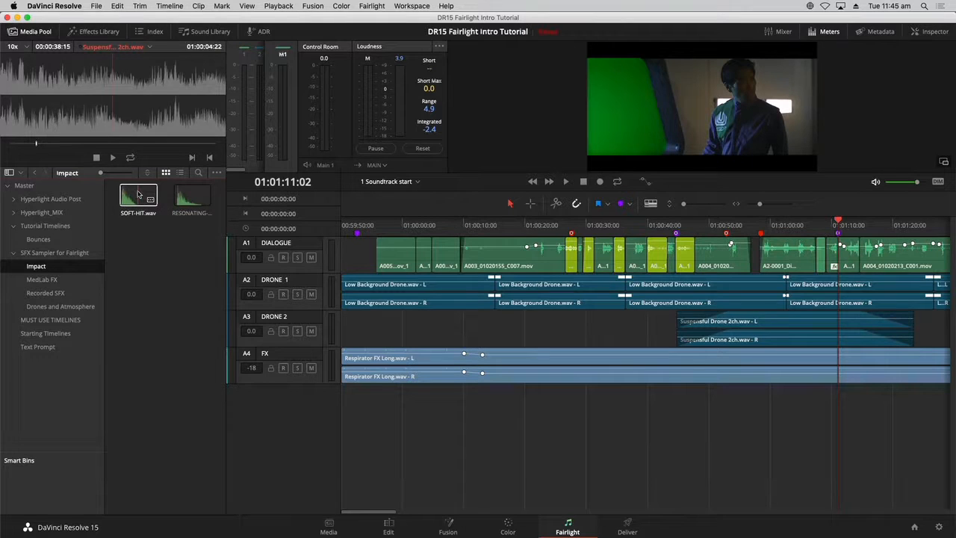
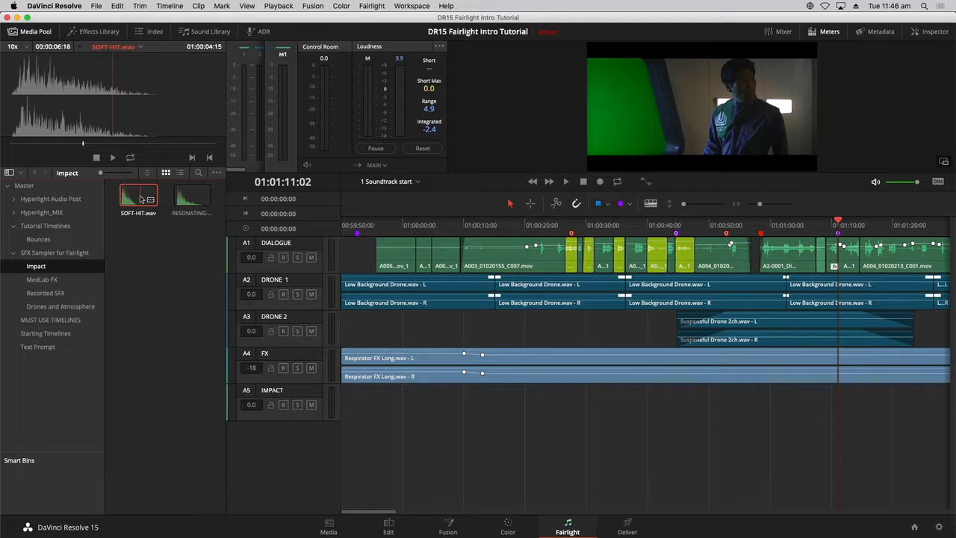
# - Add SOFT-HIT.wav from the Impact bin to the IMPACT track at the playhead
pyautogui.moveTo(141, 199); pyautogui.dragTo(833, 411)
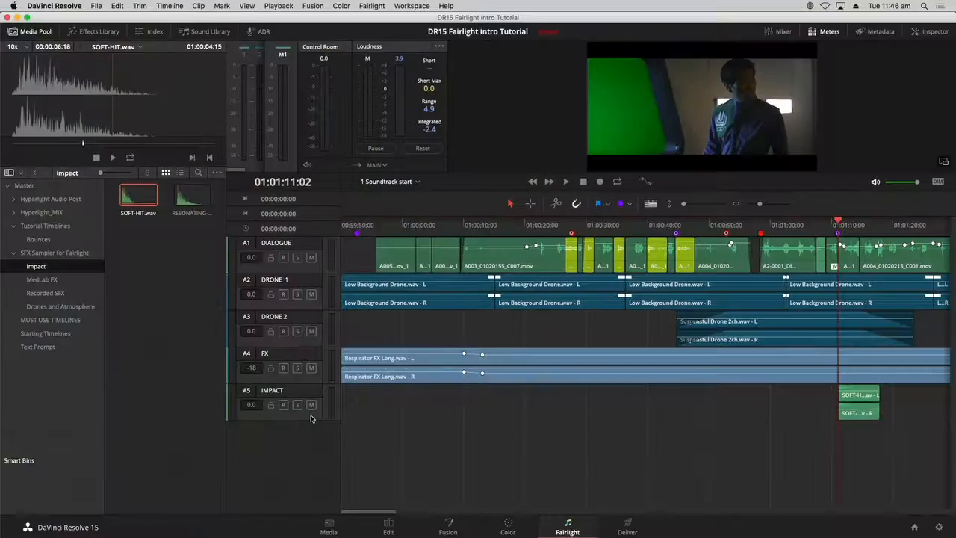
# - Change the IMPACT track's color to Purple
pyautogui.rightClick(310, 418)
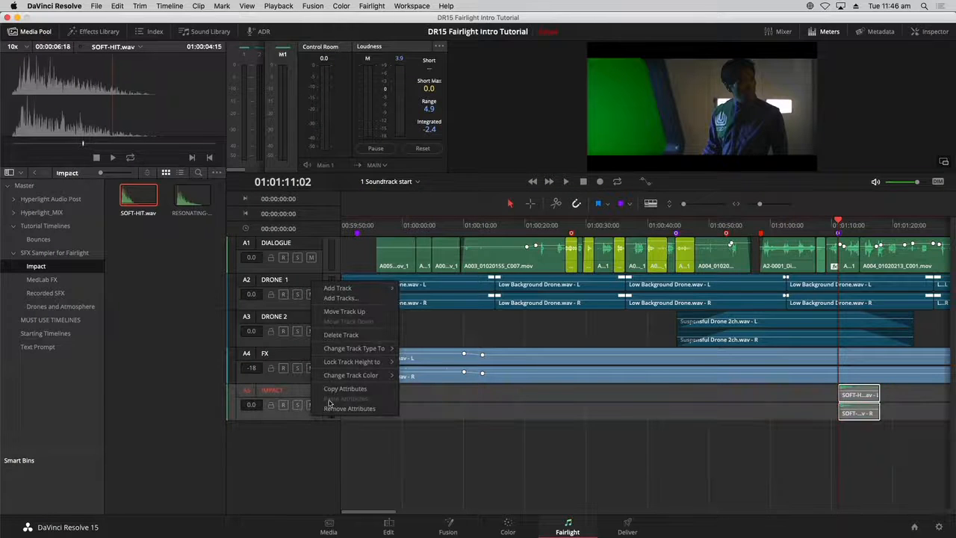
pyautogui.moveTo(366, 375)
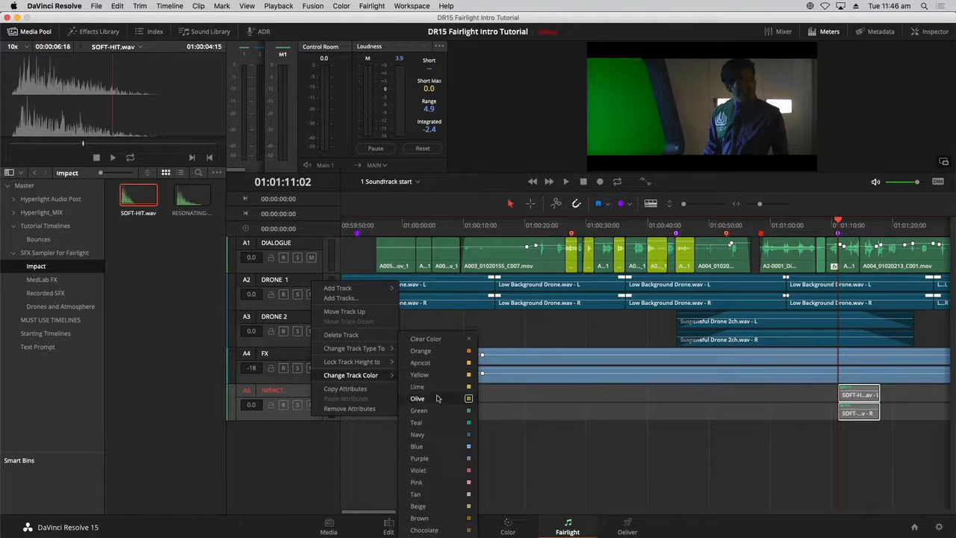
pyautogui.click(461, 458)
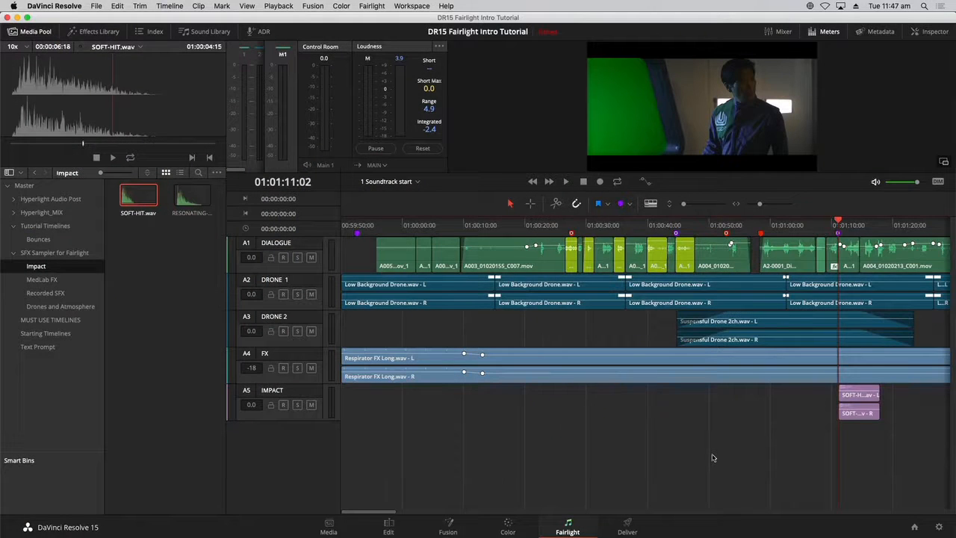
# - Hide the Media Pool to widen the timeline, zooming in around the SOFT-HIT clip
pyautogui.press('super+minus')
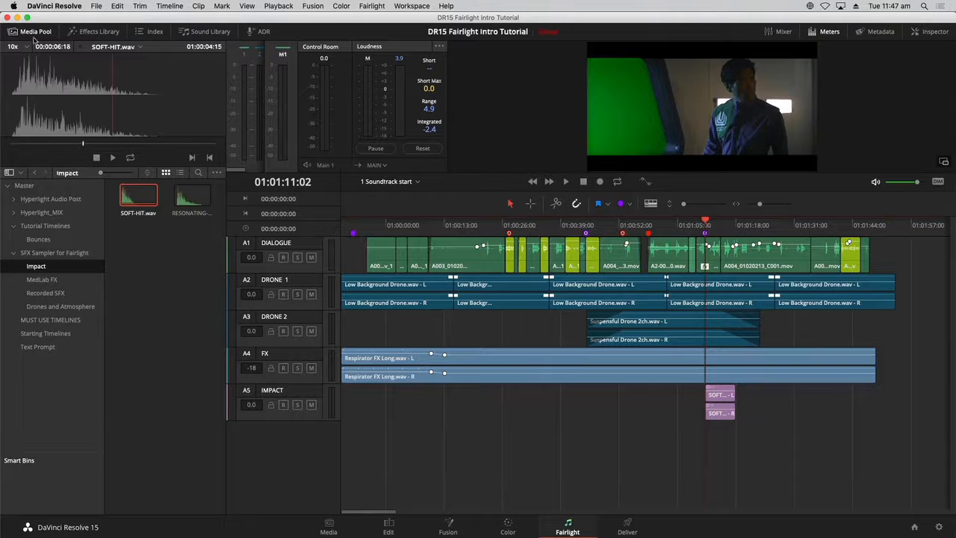
pyautogui.click(33, 33)
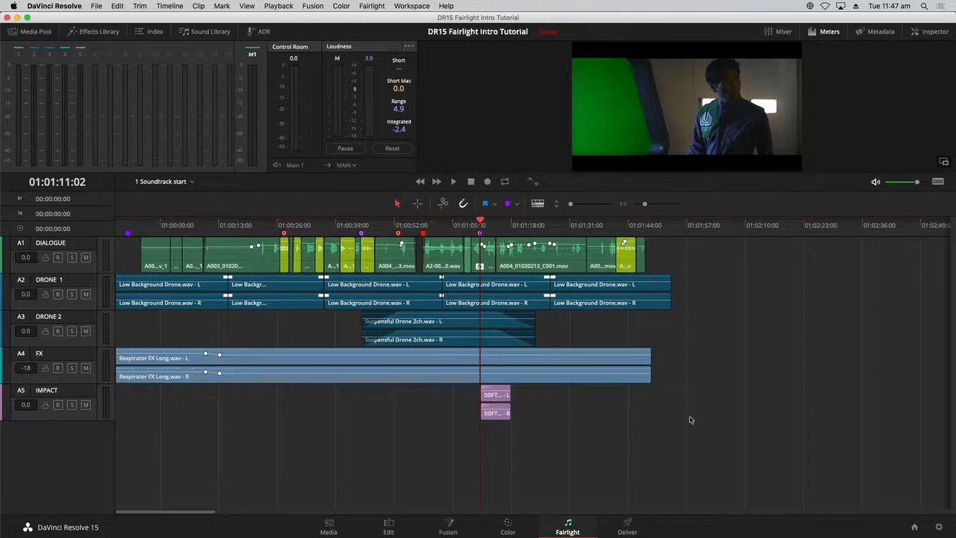
pyautogui.press('super+equal')
pyautogui.press('super+equal')
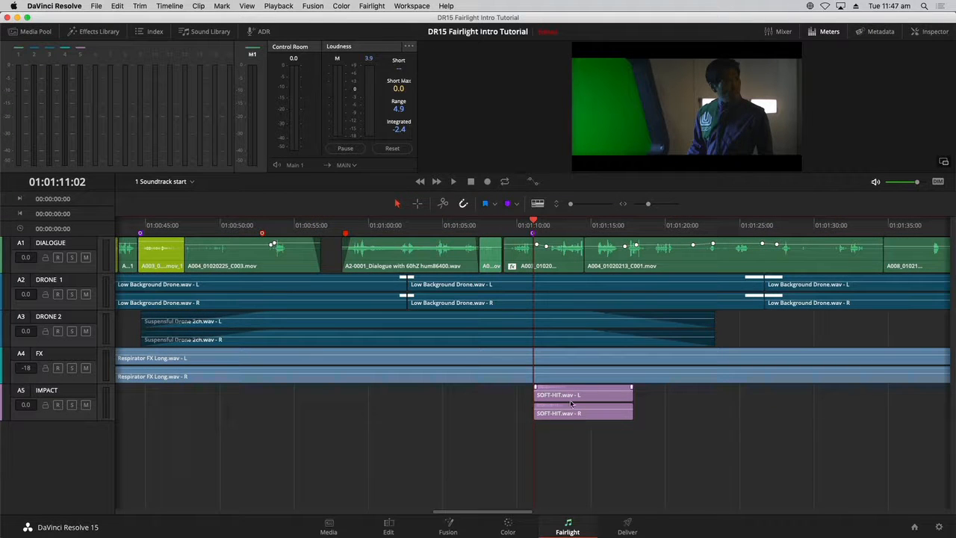
# - Shrink all track heights, then enlarge the IMPACT track to reveal the SOFT-HIT waveform
pyautogui.moveTo(572, 206); pyautogui.dragTo(570, 205)
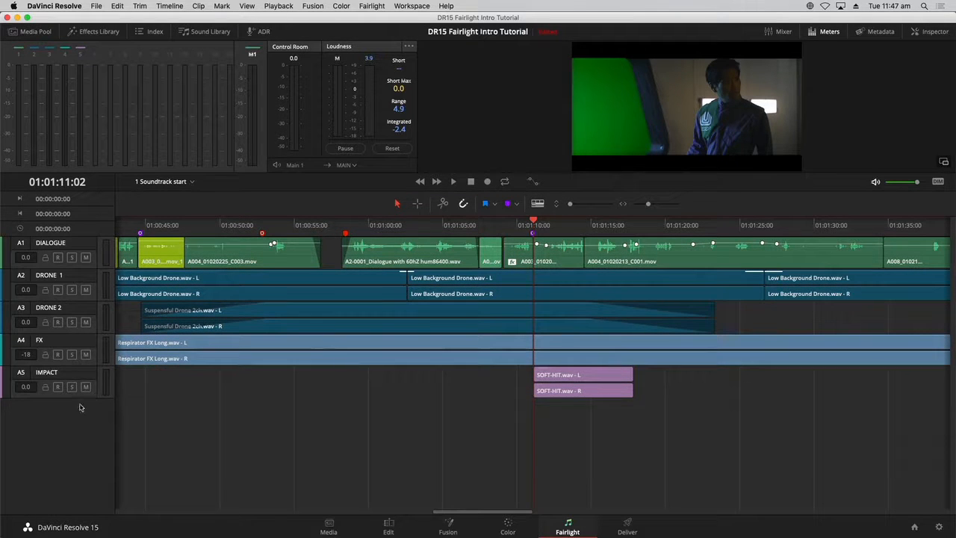
pyautogui.moveTo(83, 398); pyautogui.dragTo(83, 424)
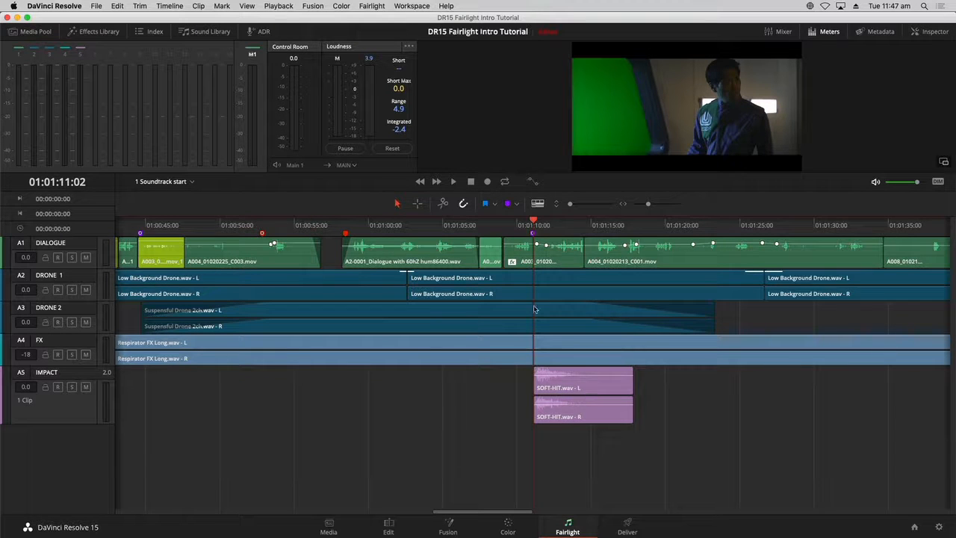
# - Play the timeline from just before the SOFT-HIT clip twice to audition the impact timing
pyautogui.click(479, 228)
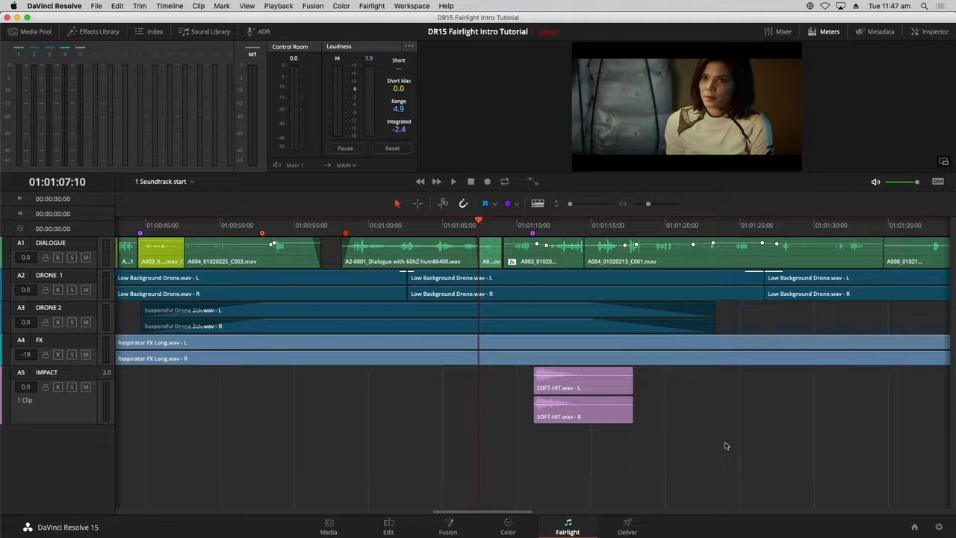
pyautogui.press('space')
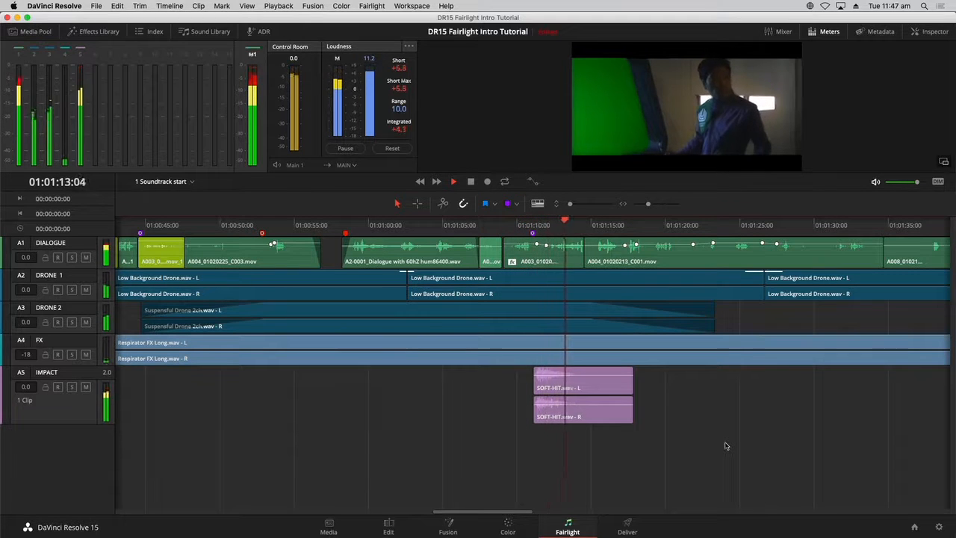
pyautogui.press('space')
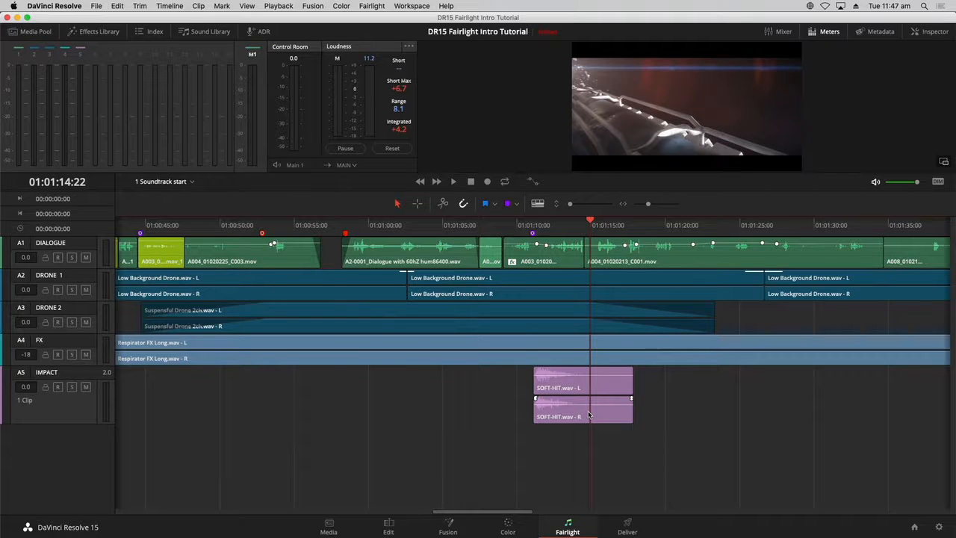
pyautogui.click(525, 229)
pyautogui.press('space')
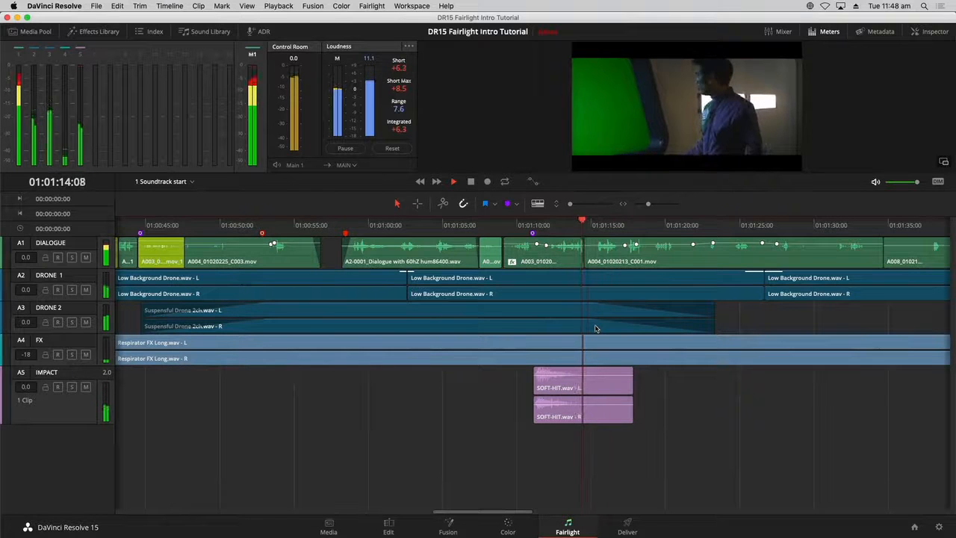
pyautogui.press('space')
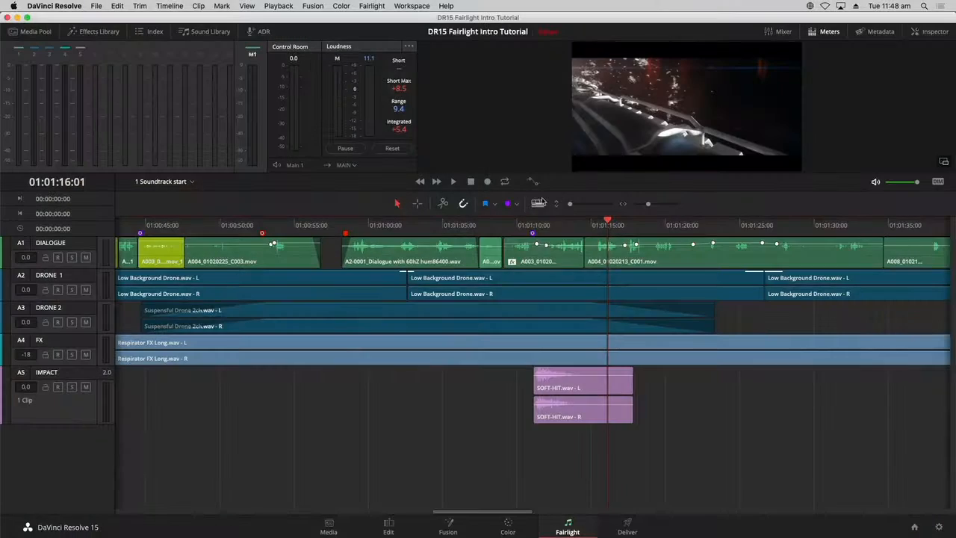
# - Show the Video Scroller and Audio Scroller beneath the timeline through the timeline view options
pyautogui.click(538, 204)
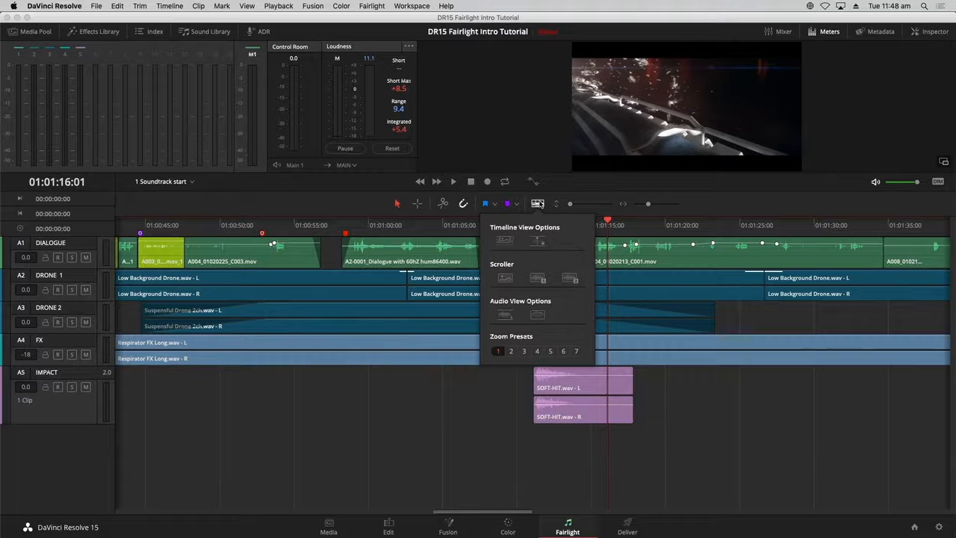
pyautogui.click(506, 279)
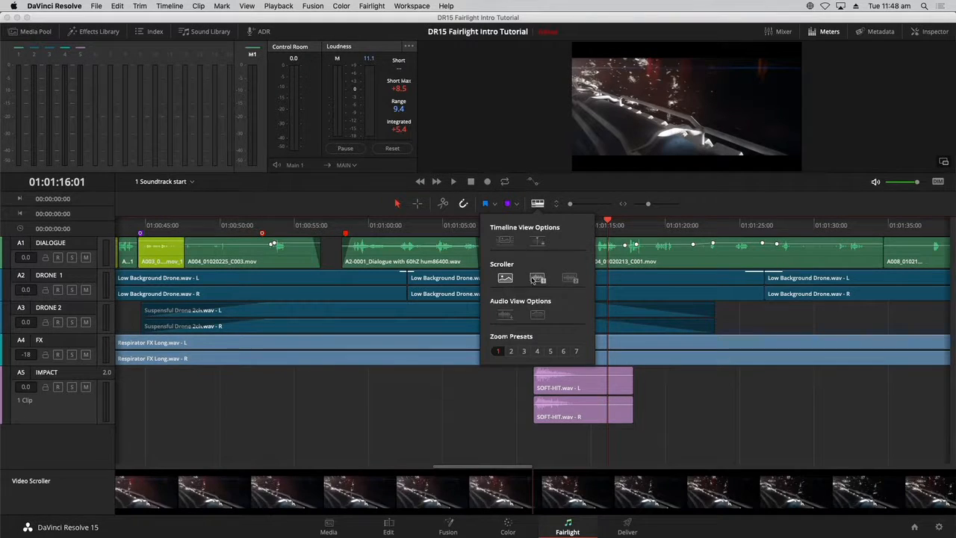
pyautogui.click(537, 279)
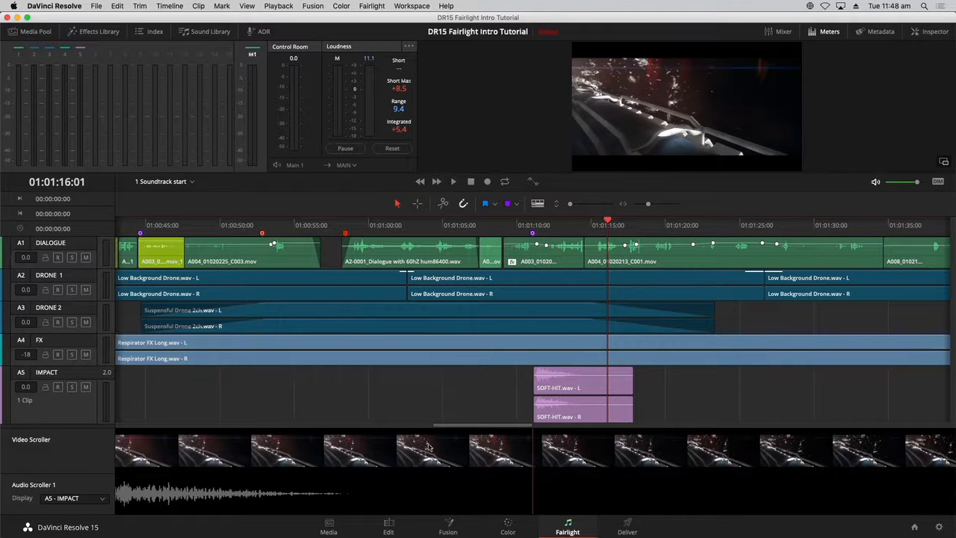
# - Find the cut to the spaceship shot by scrubbing the scrollers, playing, and stepping frame by frame
pyautogui.moveTo(353, 449); pyautogui.dragTo(545, 466)
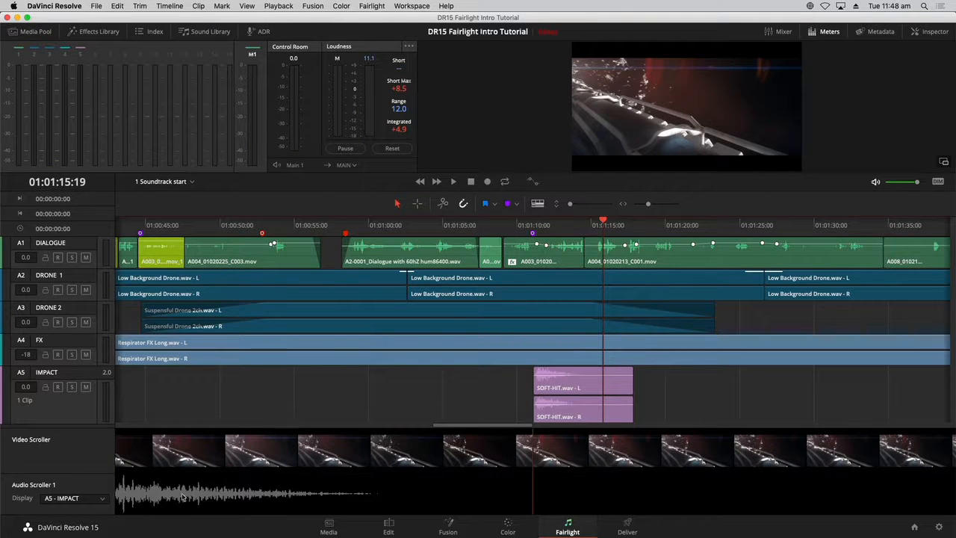
pyautogui.click(532, 225)
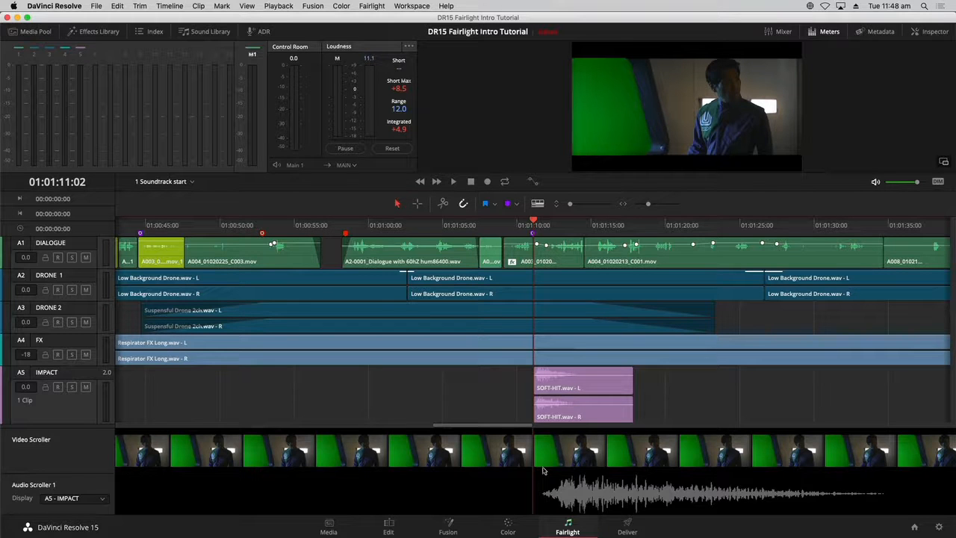
pyautogui.press('space')
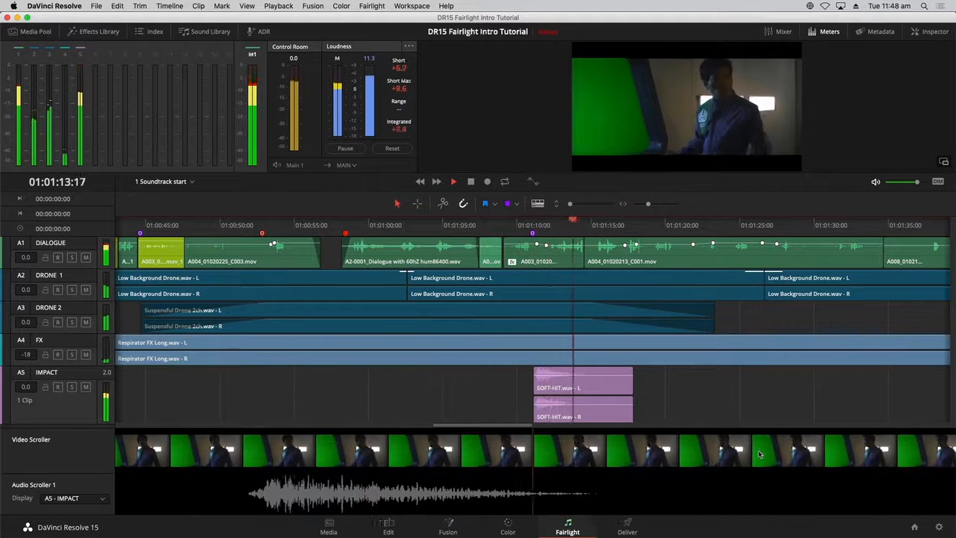
pyautogui.press('space')
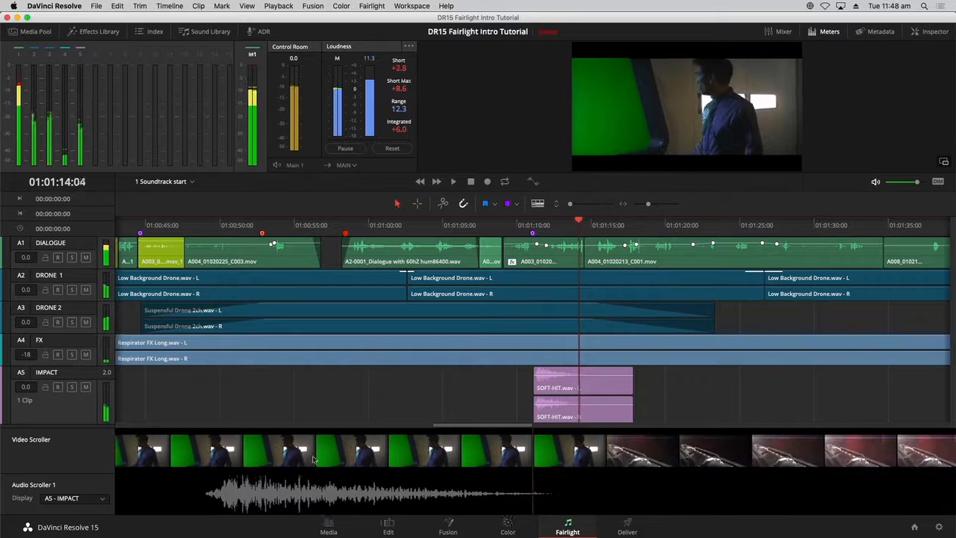
pyautogui.moveTo(314, 460)
pyautogui.mouseDown()
pyautogui.moveTo(238, 462)
pyautogui.moveTo(331, 462)
pyautogui.mouseUp()
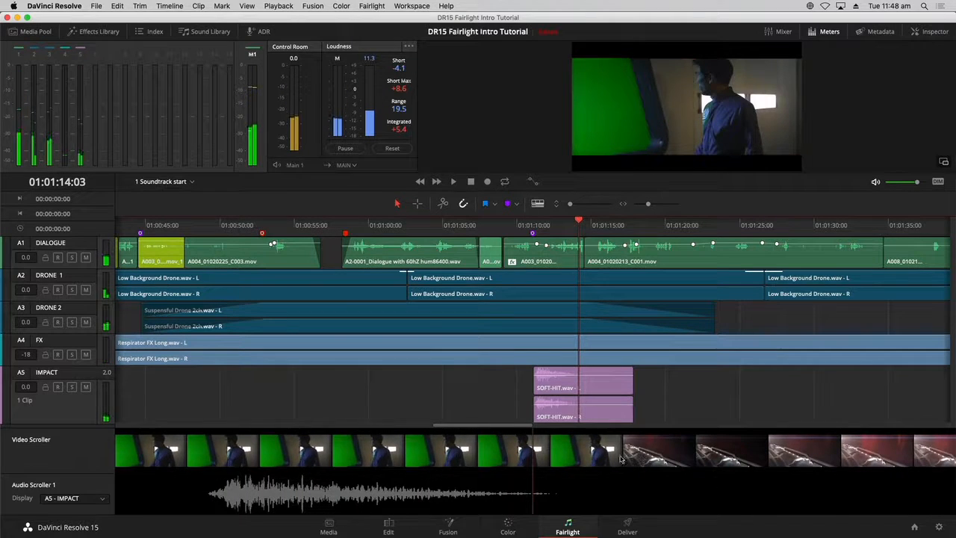
pyautogui.moveTo(621, 459); pyautogui.dragTo(600, 464)
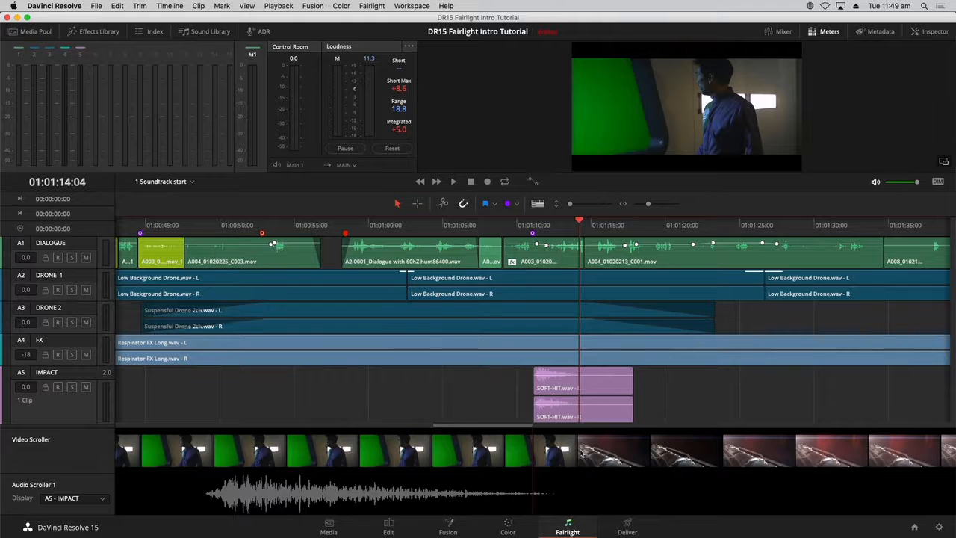
pyautogui.press('Right')
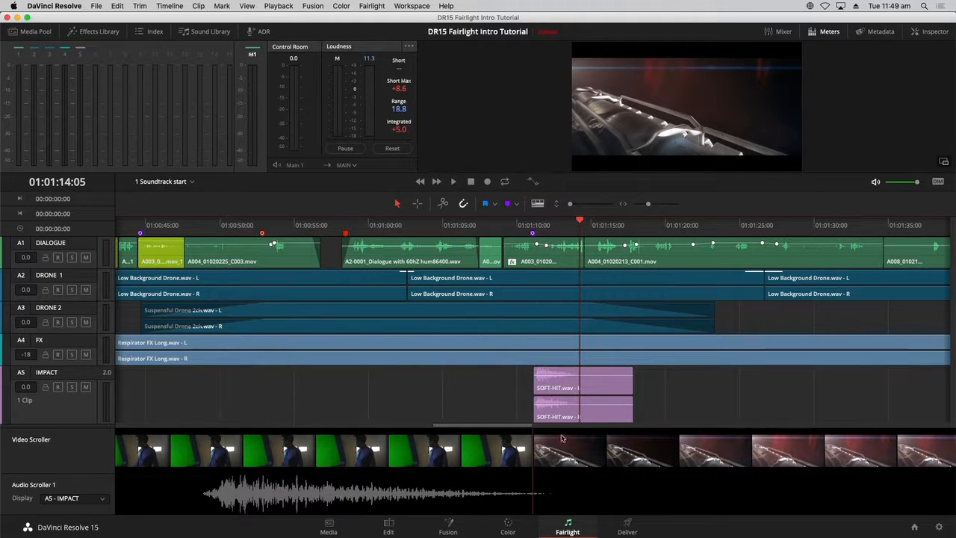
# - Move the SOFT-HIT clip so it starts at the playhead on the shot change at 01:01:14:05
pyautogui.click(565, 380)
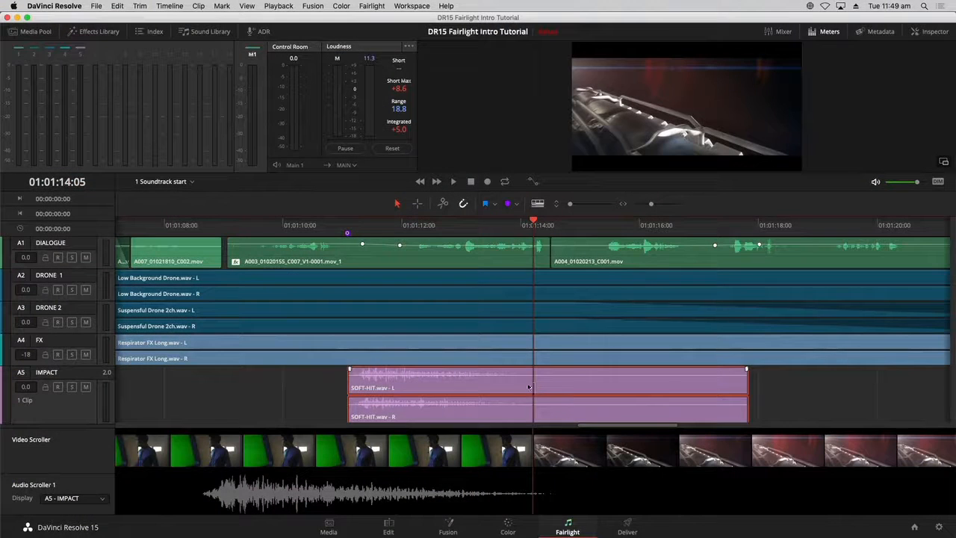
pyautogui.moveTo(416, 387); pyautogui.dragTo(587, 392)
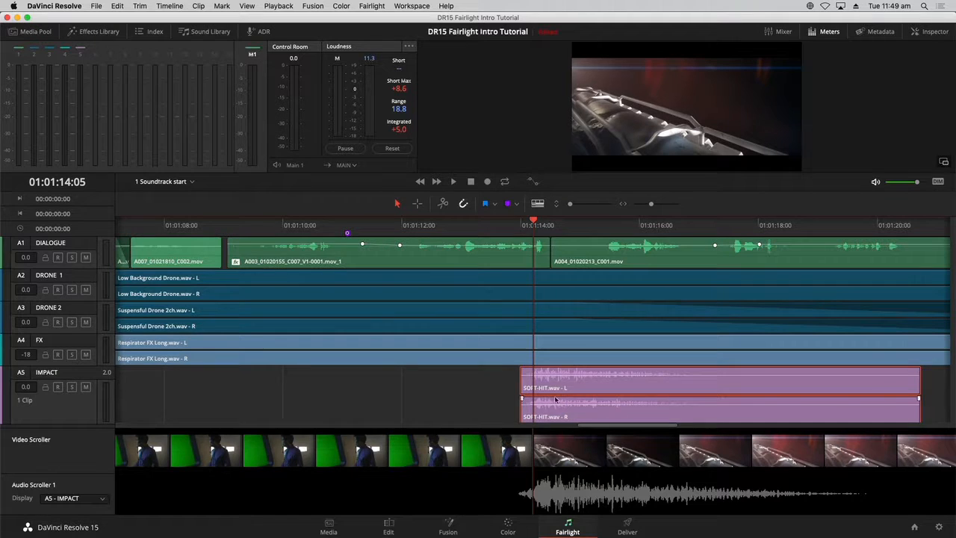
pyautogui.moveTo(569, 389); pyautogui.dragTo(580, 396)
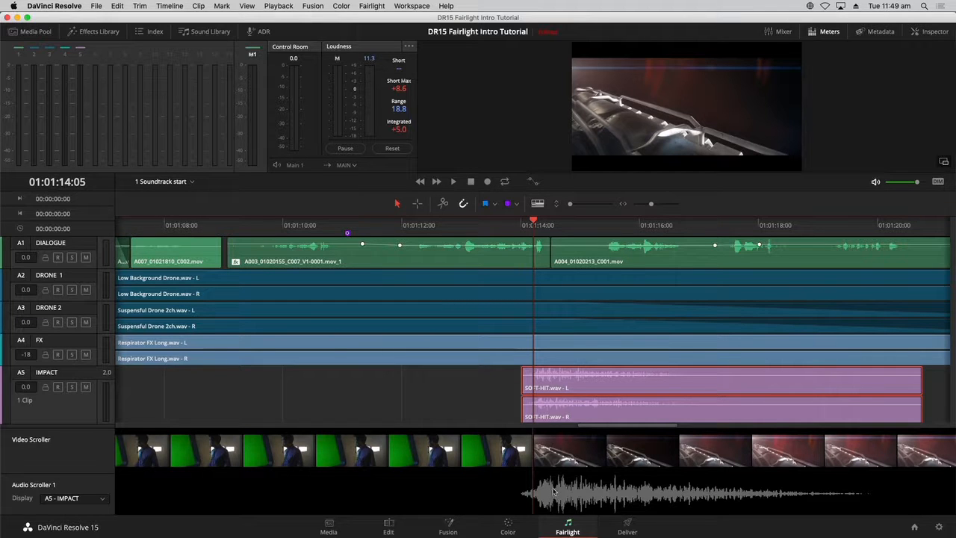
# - Play from the marker before the clip to hear the repositioned impact
pyautogui.click(346, 225)
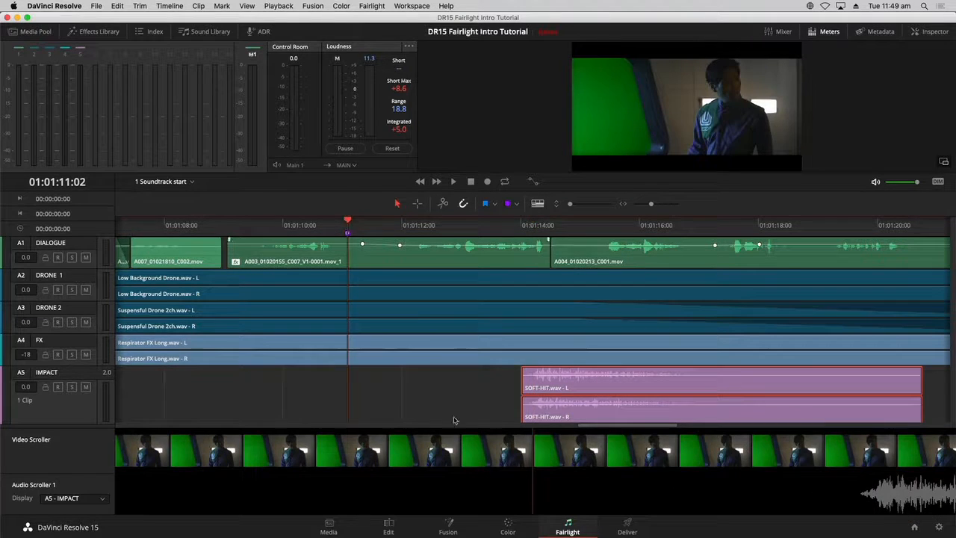
pyautogui.press('space')
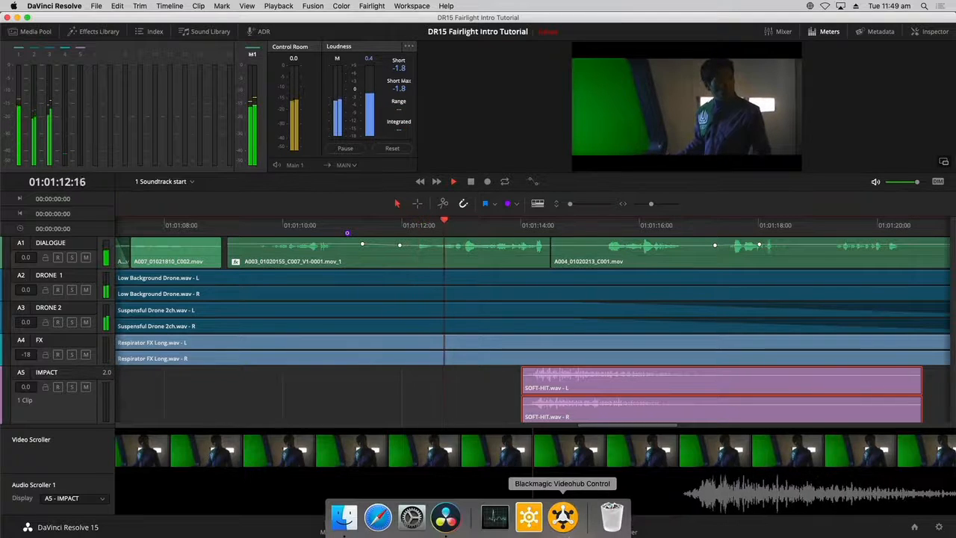
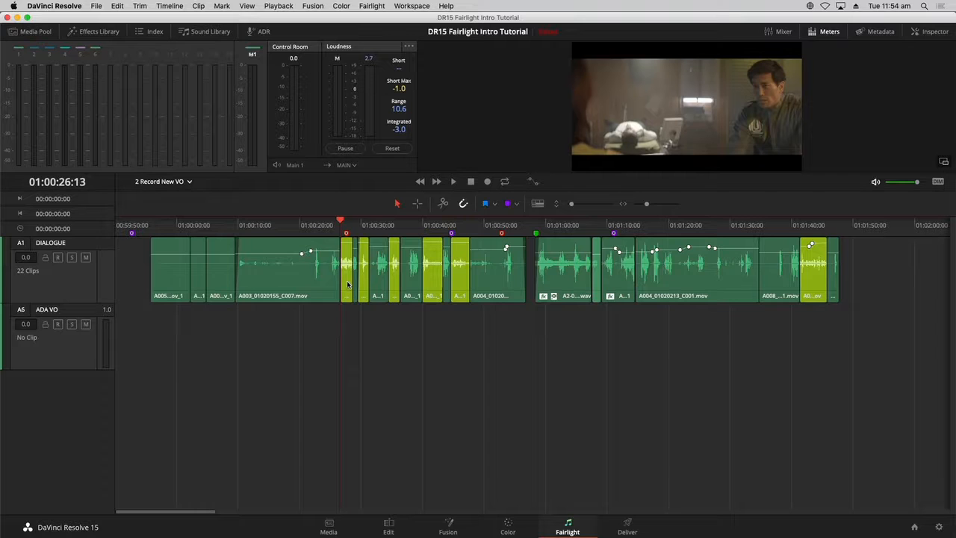
# - Zoom into the timeline and disable the first highlighted dialogue clip near the playhead
pyautogui.press('super+equal')
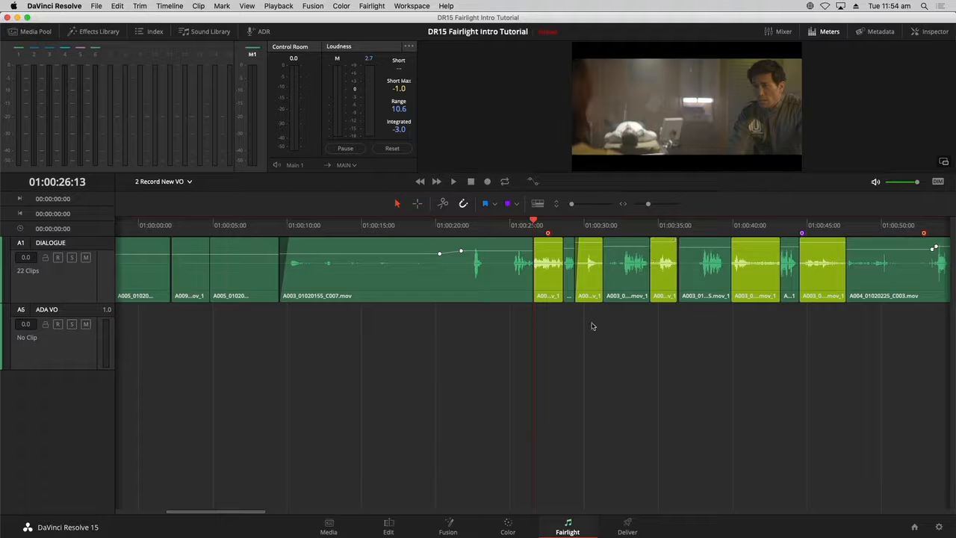
pyautogui.click(548, 265)
pyautogui.rightClick(549, 266)
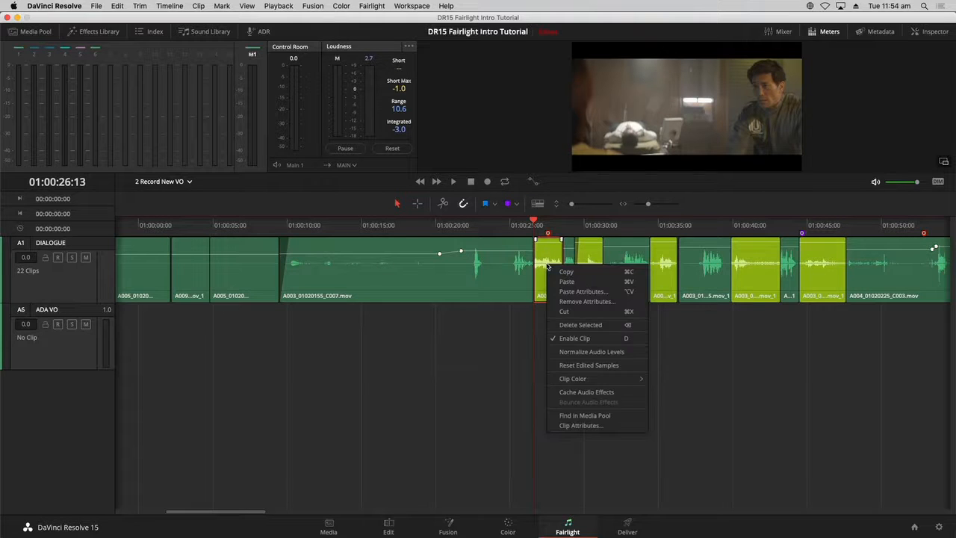
pyautogui.click(574, 338)
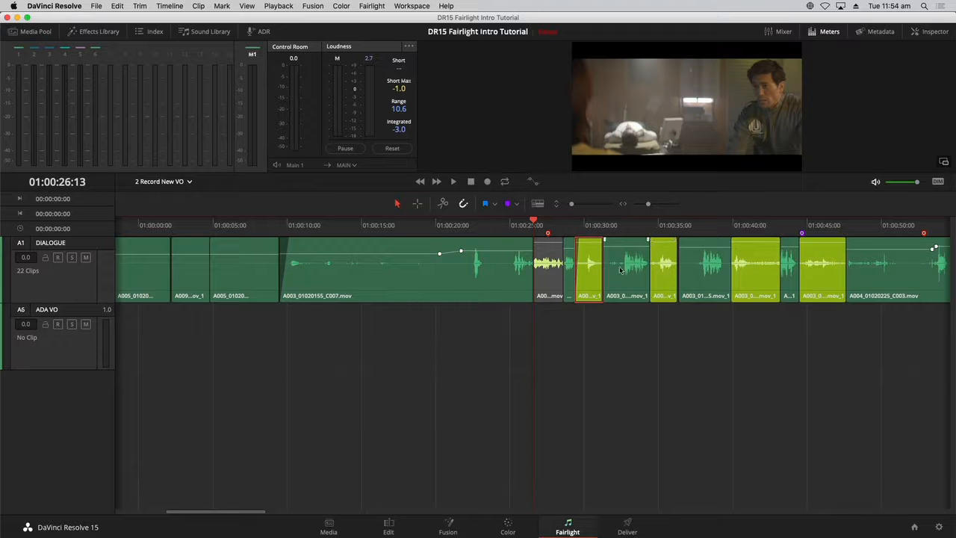
# - Select the other highlighted dialogue clips in this section and disable them together
pyautogui.keyDown('super'); pyautogui.click(665, 273); pyautogui.keyUp('super')
pyautogui.keyDown('super'); pyautogui.click(764, 274); pyautogui.keyUp('super')
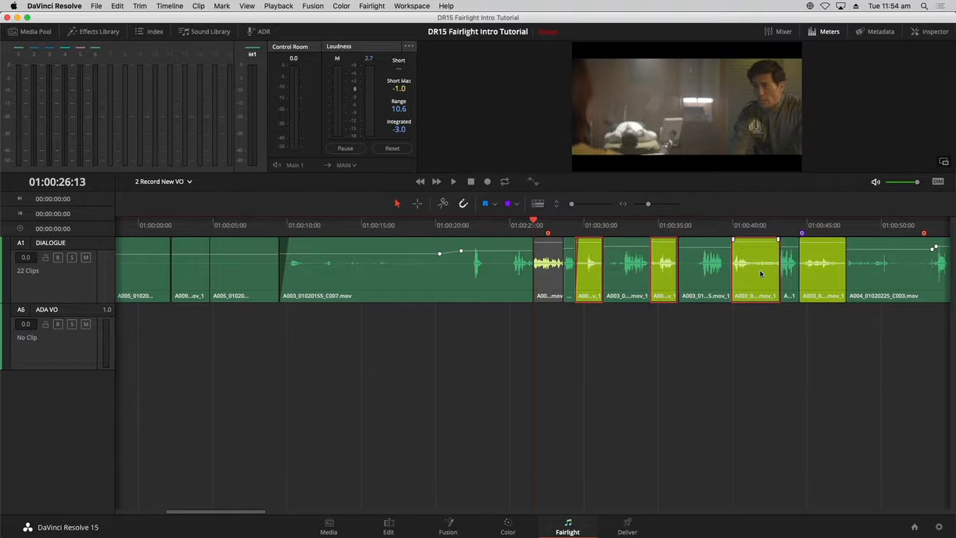
pyautogui.keyDown('super'); pyautogui.click(829, 268); pyautogui.keyUp('super')
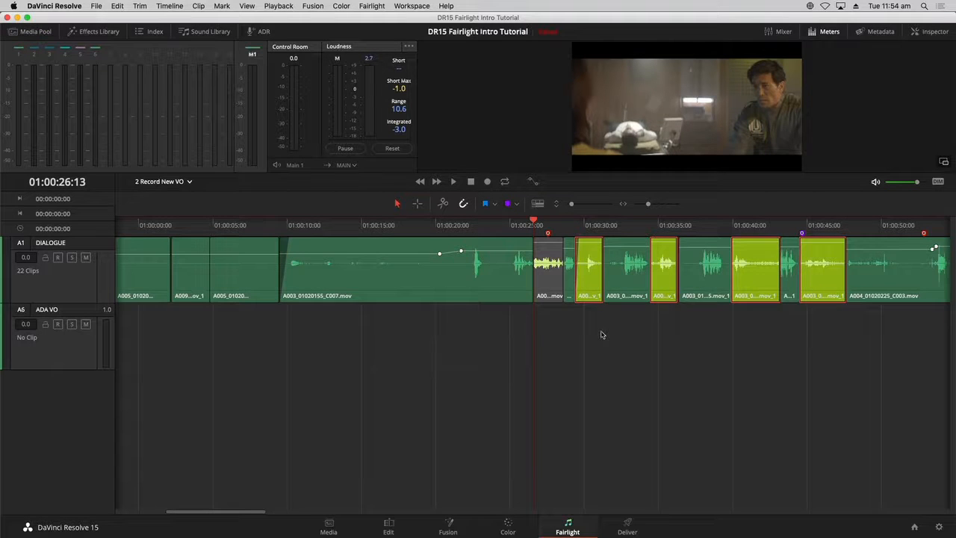
pyautogui.press('d')
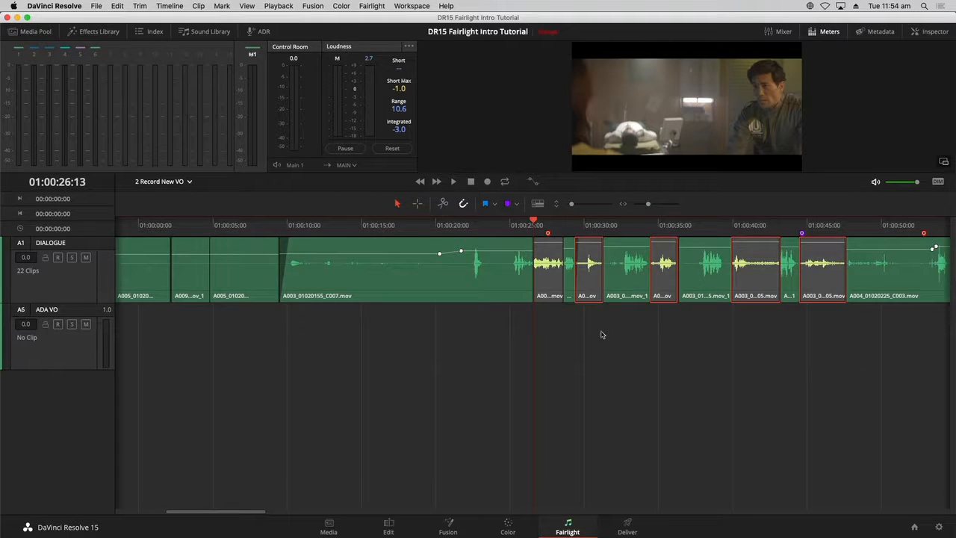
# - Zoom the timeline to fit and disable the last highlighted clip at the end of the dialogue track
pyautogui.hotkey('shift', 'z')
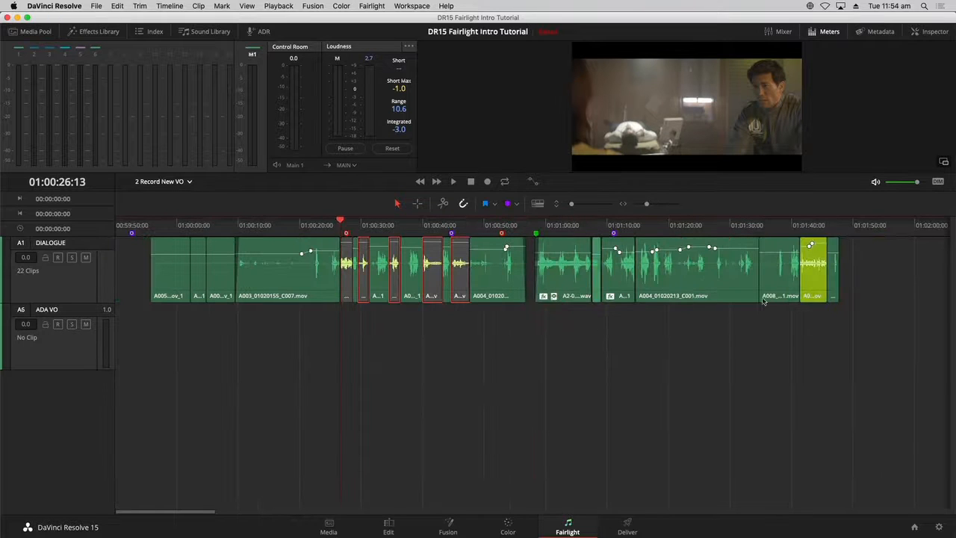
pyautogui.click(813, 269)
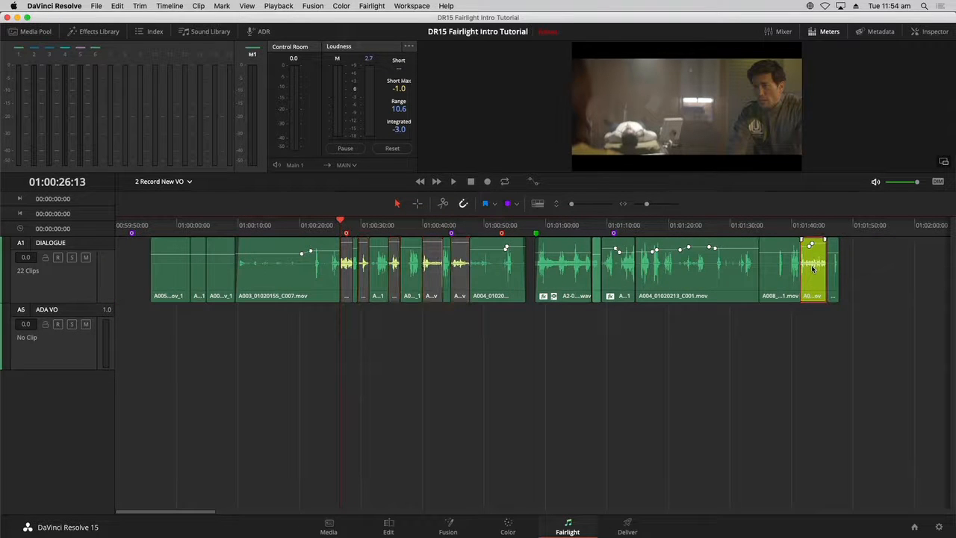
pyautogui.press('d')
pyautogui.click(830, 333)
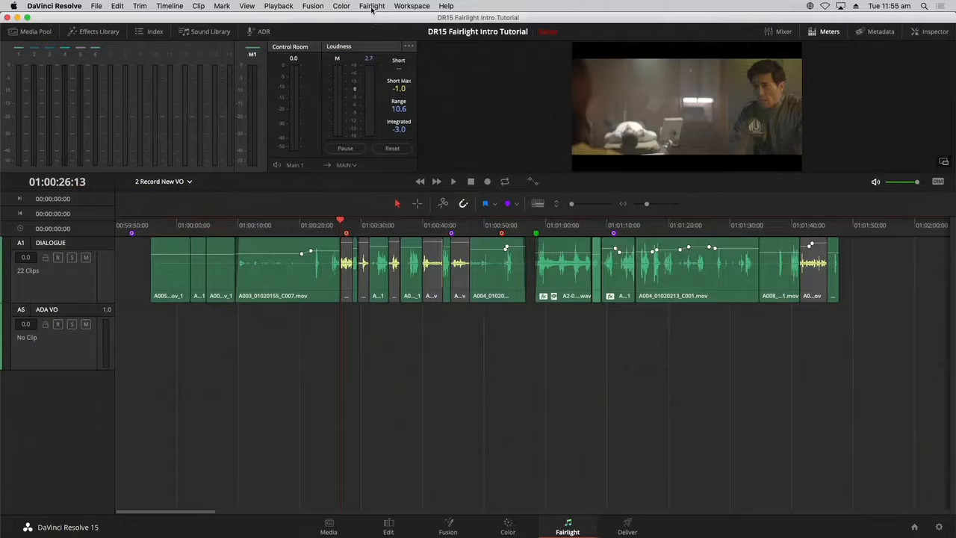
# - Patch audio input 1: Blue Snowball to the ADA VO track input, then close the patch window
pyautogui.click(380, 6)
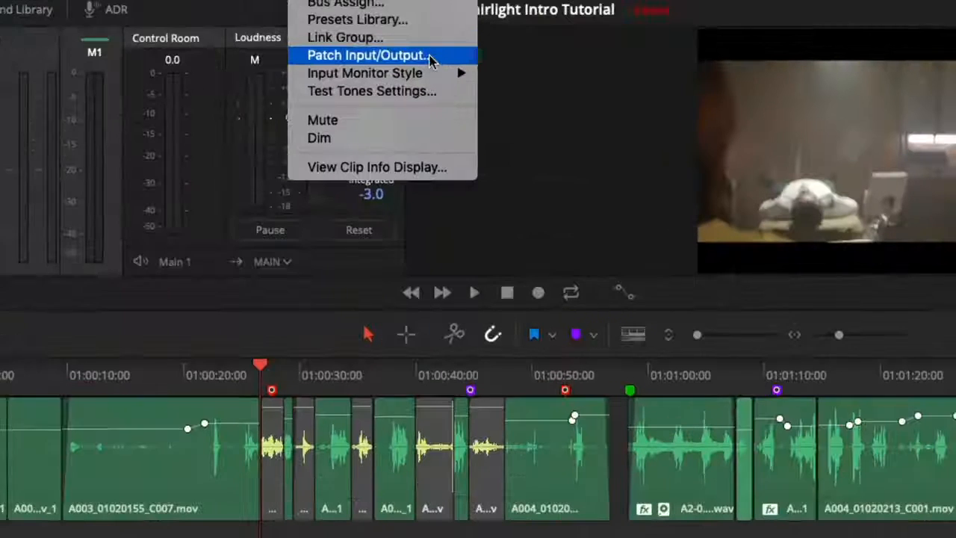
pyautogui.moveTo(435, 6)
pyautogui.moveTo(320, 3)
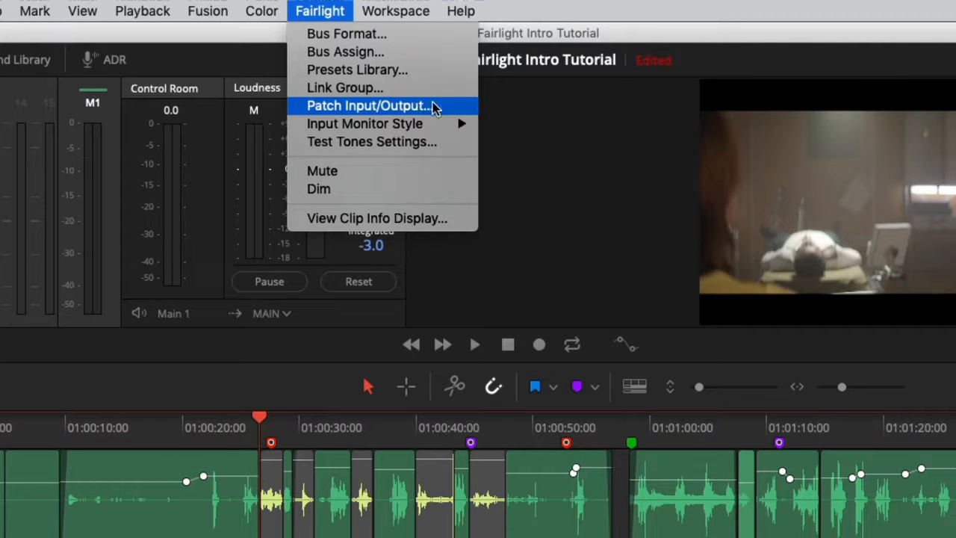
pyautogui.click(436, 107)
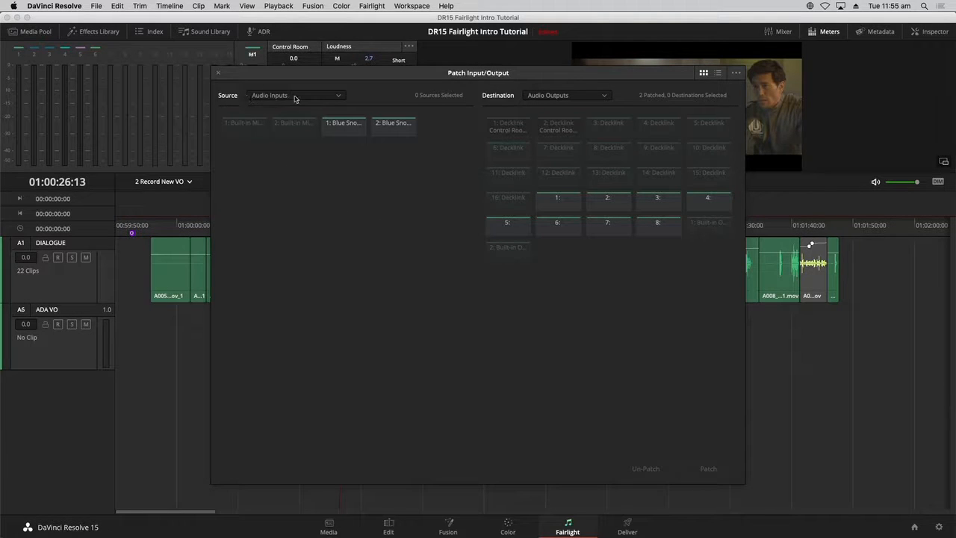
pyautogui.click(345, 133)
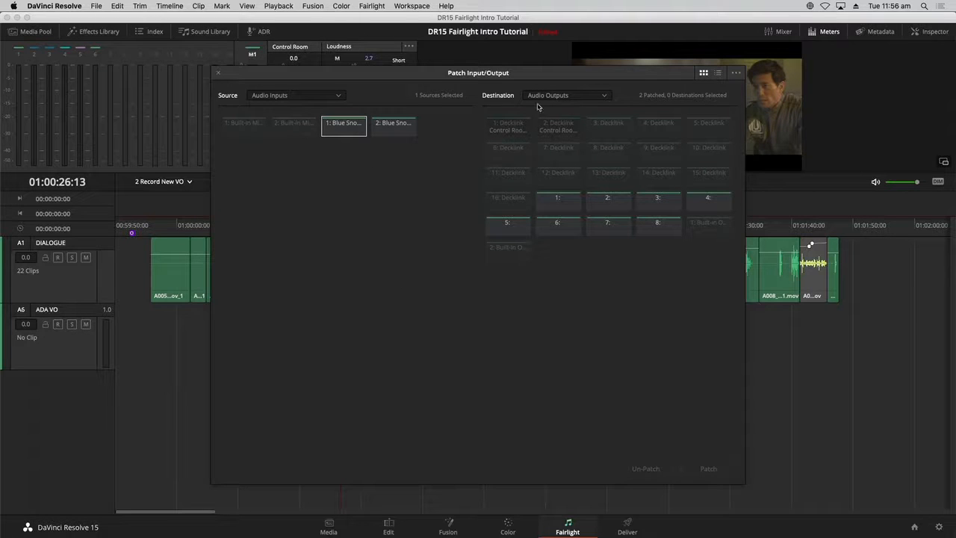
pyautogui.click(574, 98)
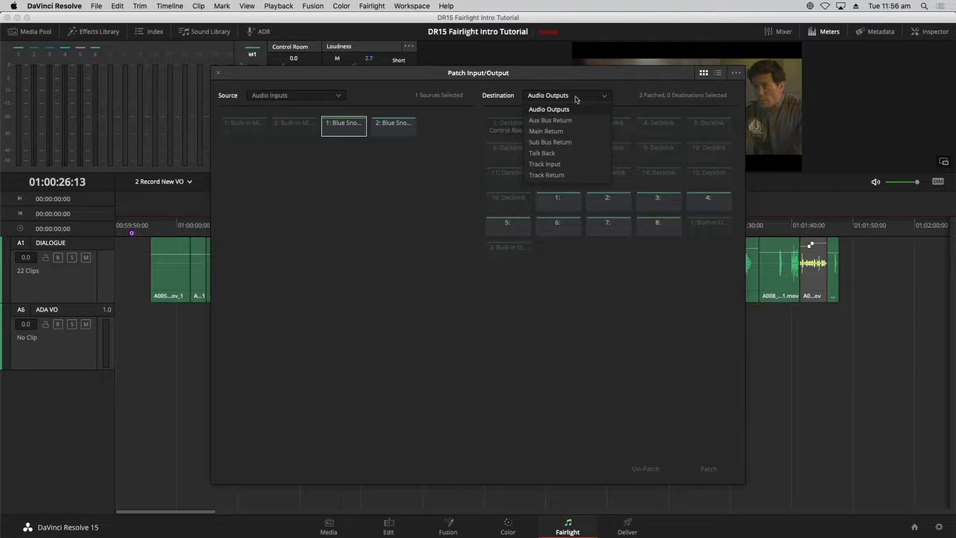
pyautogui.click(574, 165)
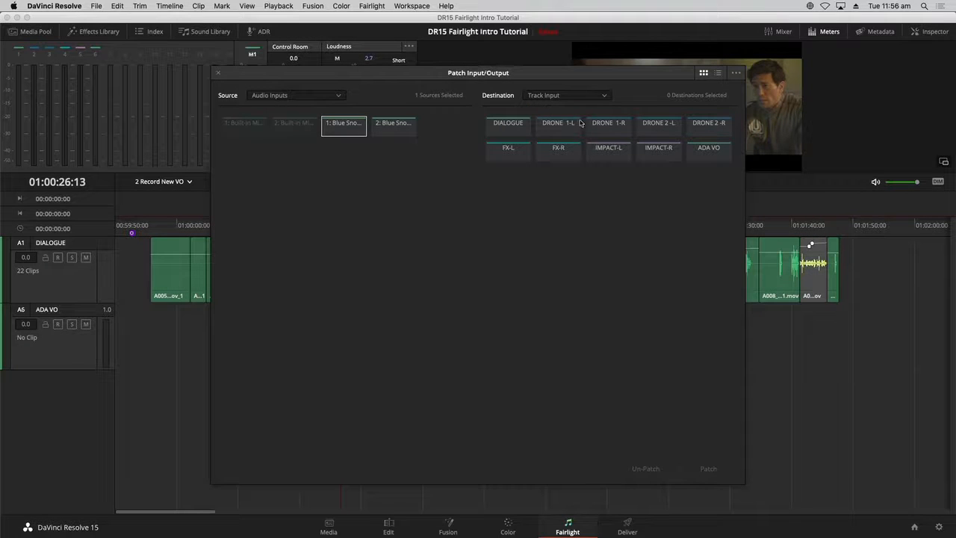
pyautogui.click(710, 157)
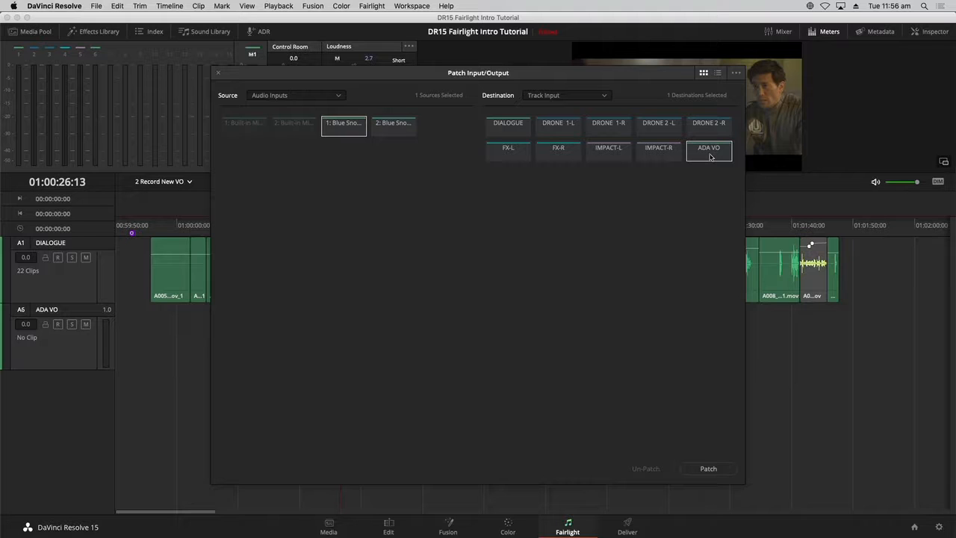
pyautogui.click(723, 469)
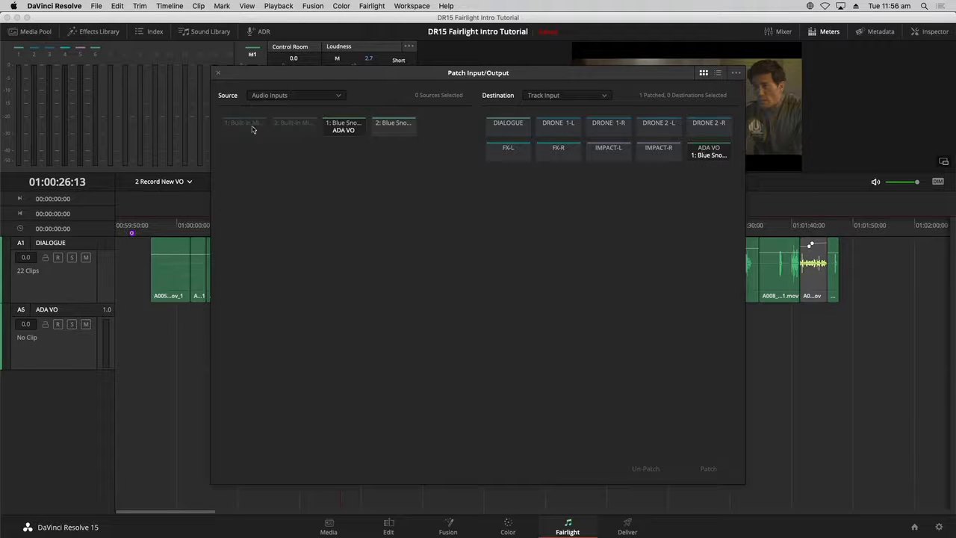
pyautogui.click(219, 74)
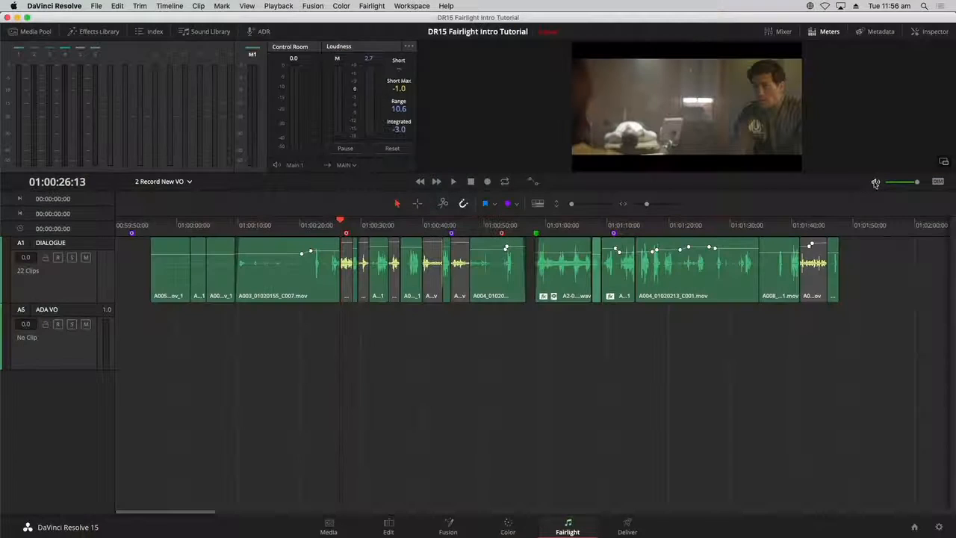
# - Mute the monitoring output and arm the ADA VO track for recording
pyautogui.click(876, 183)
pyautogui.click(58, 326)
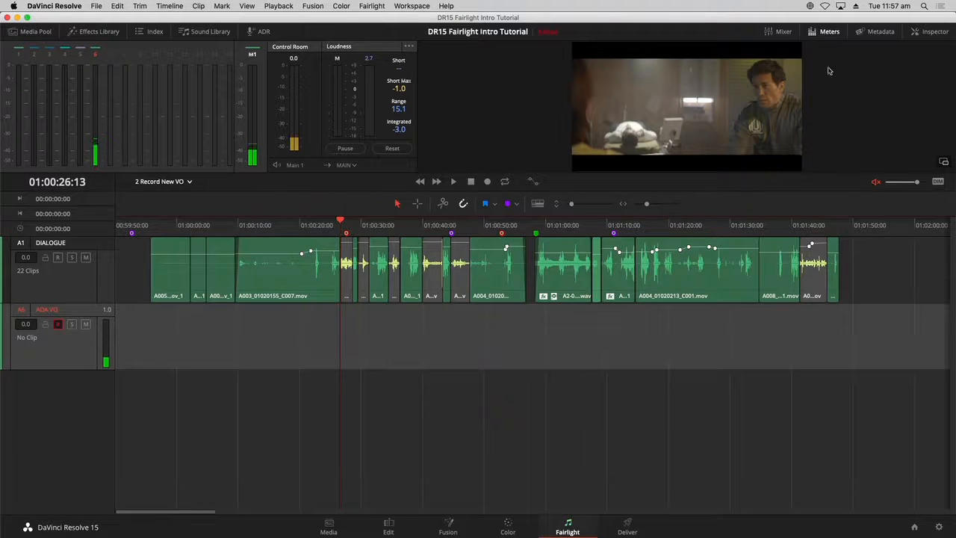
# - Check the ADA VO record arm in the Mixer, close it, and mute the ADA VO track
pyautogui.click(781, 32)
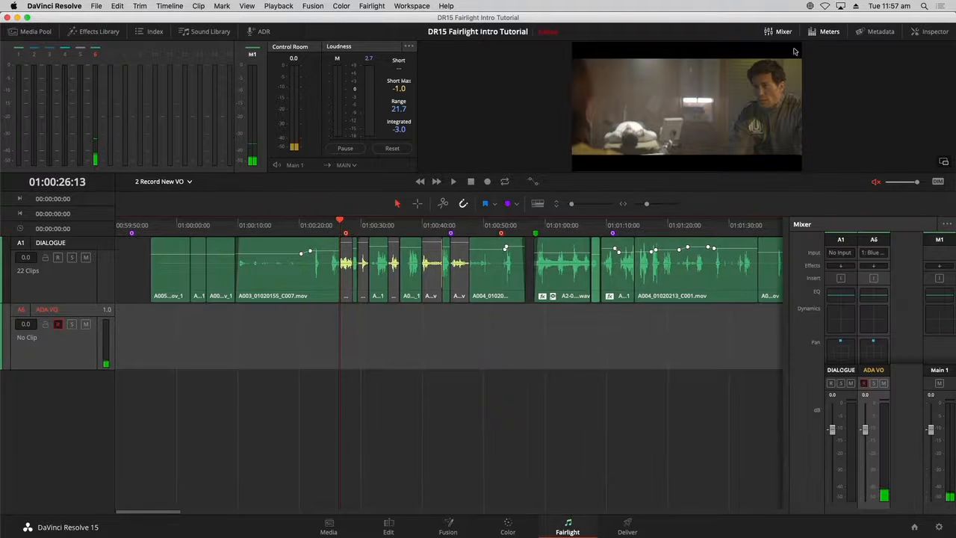
pyautogui.click(864, 383)
pyautogui.click(864, 384)
pyautogui.click(778, 32)
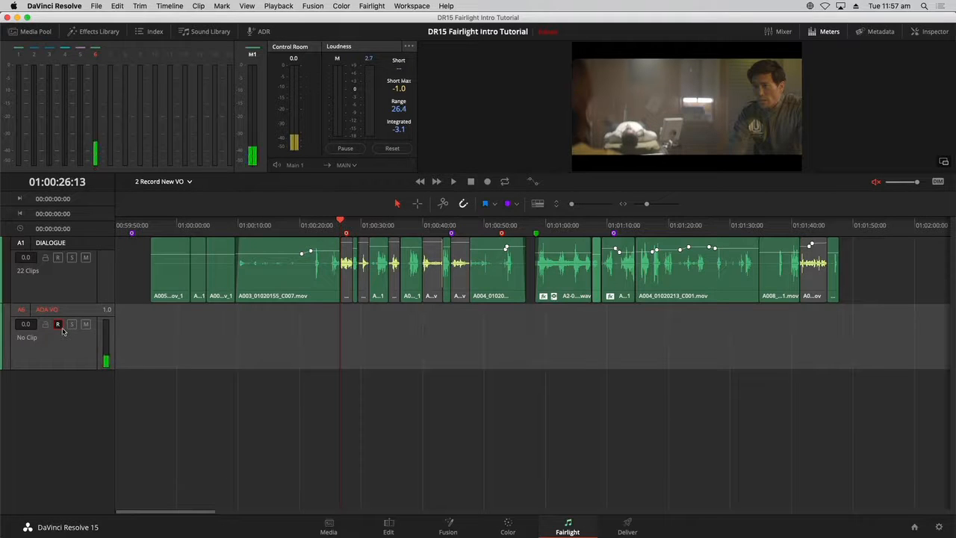
pyautogui.click(85, 324)
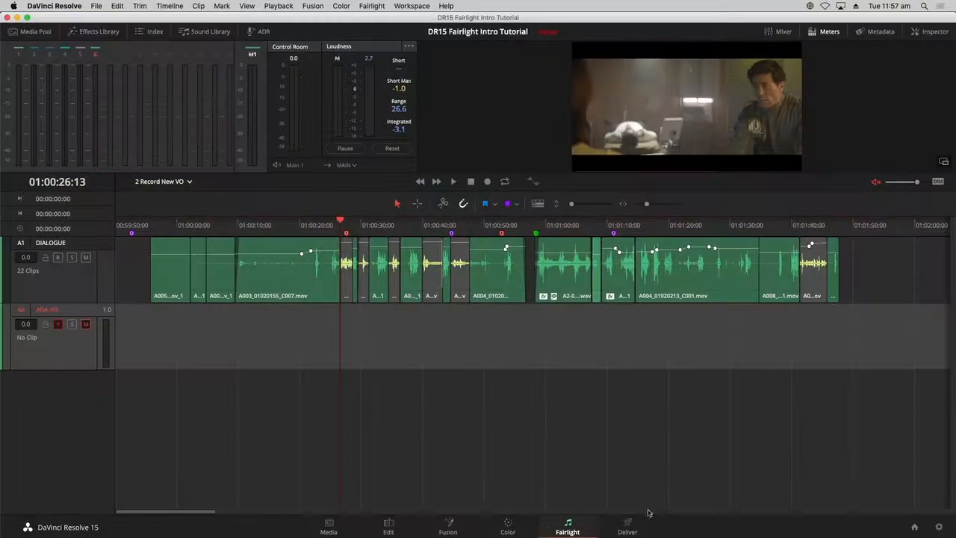
# - On the Edit page, enable the disabled ADA Computer VO text prompt clip on Video 2
pyautogui.click(388, 527)
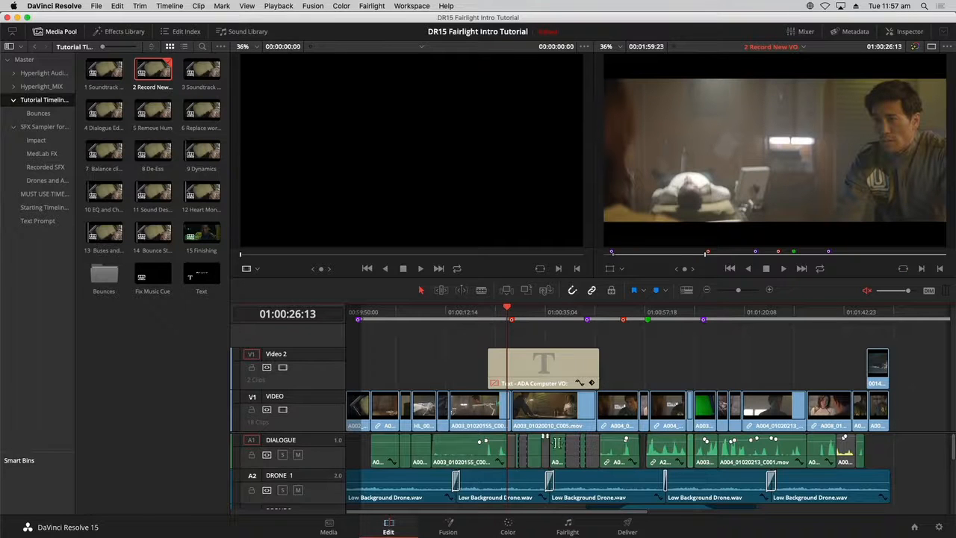
pyautogui.click(541, 366)
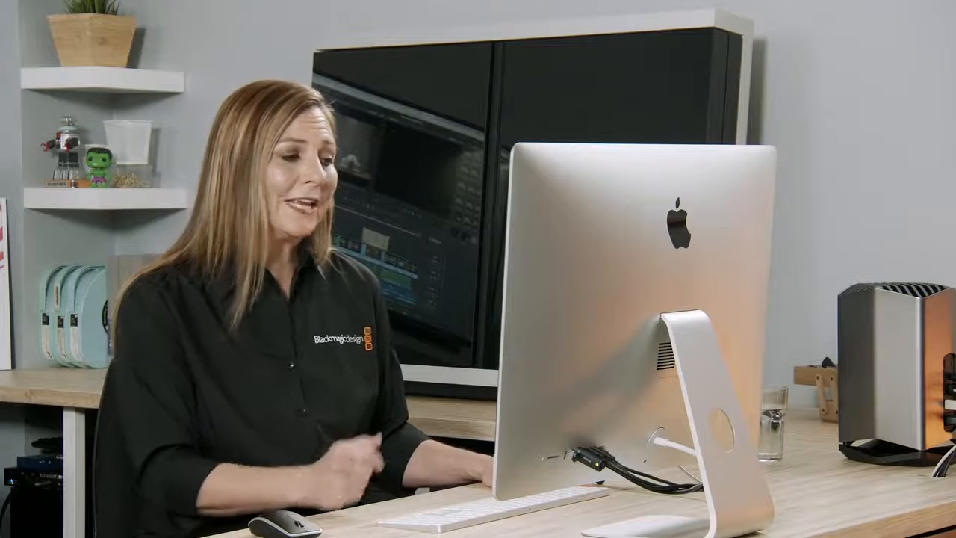
pyautogui.rightClick(543, 366)
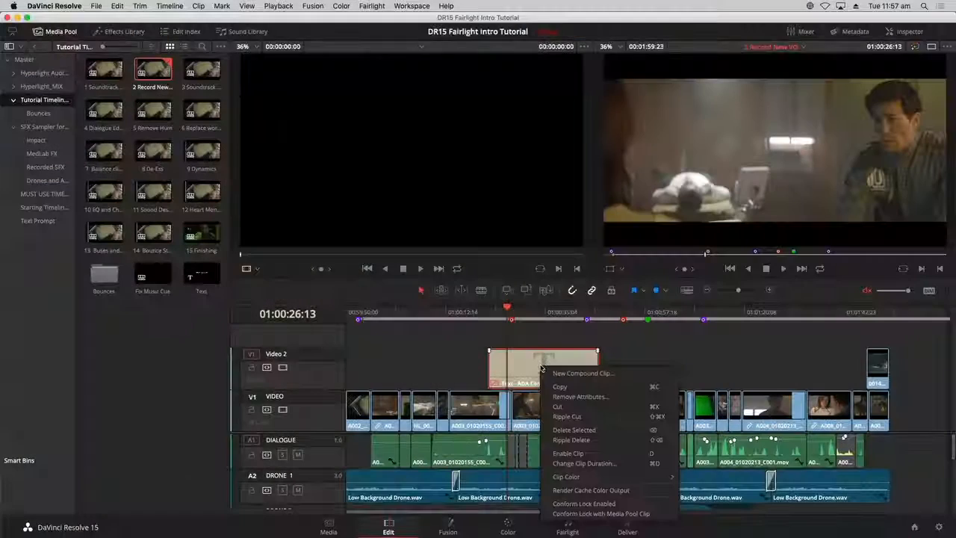
pyautogui.click(541, 342)
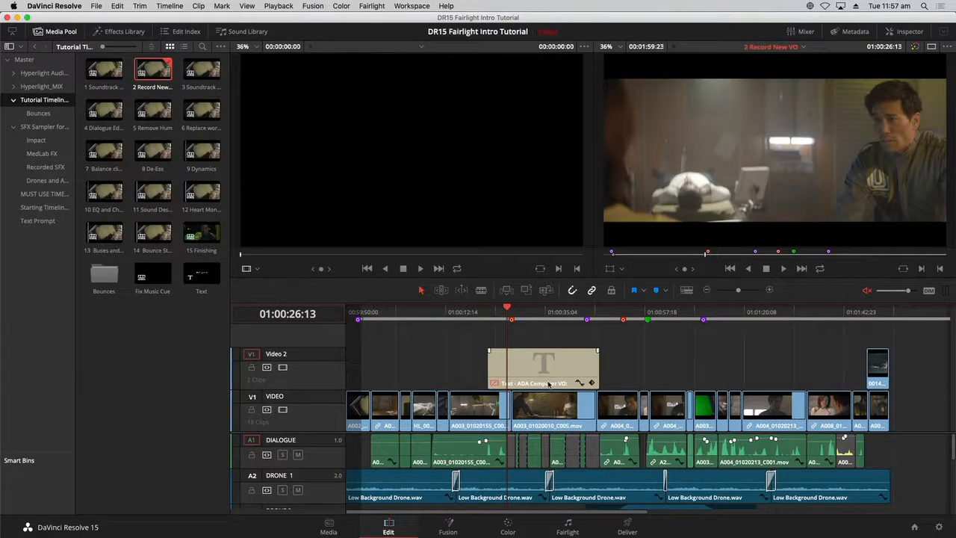
pyautogui.click(549, 372)
pyautogui.press('d')
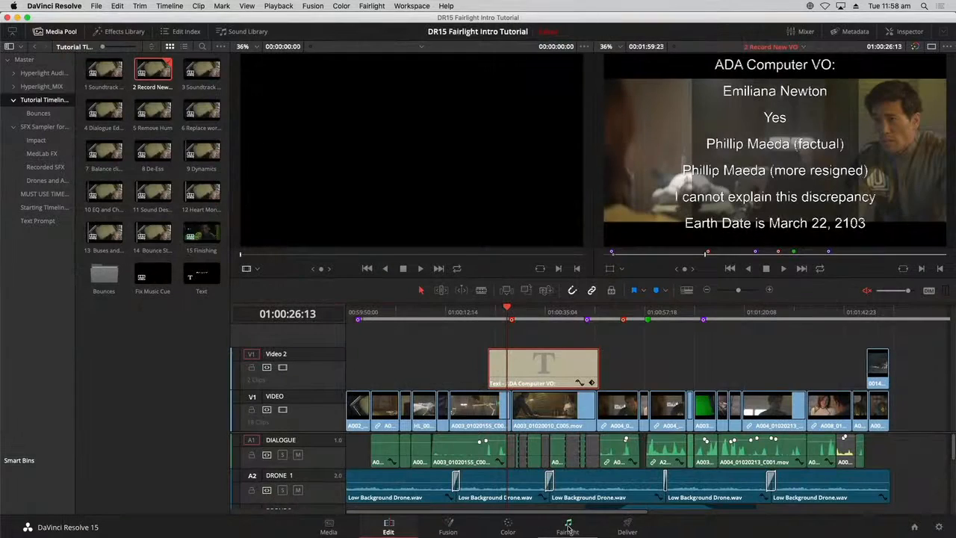
# - Return to the Fairlight page and undock the viewer into a floating window
pyautogui.click(568, 527)
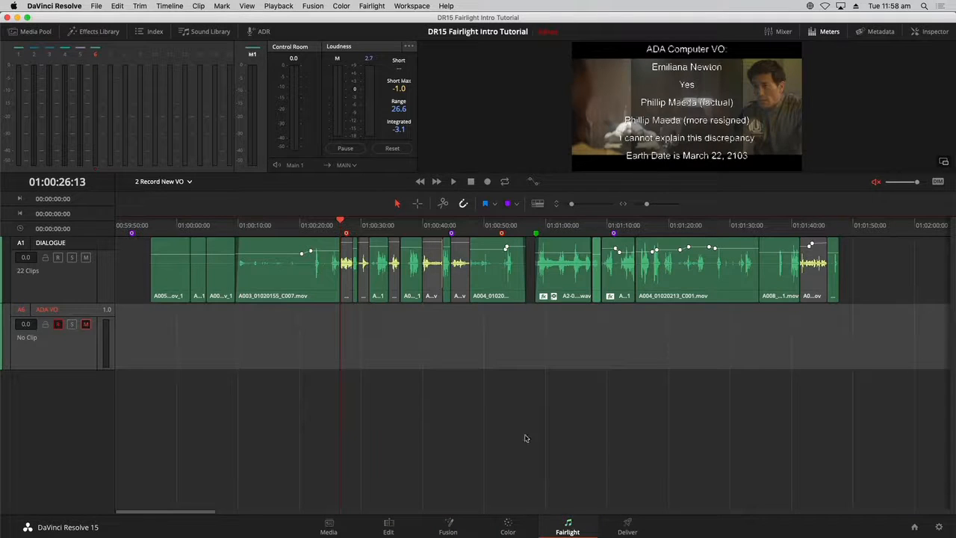
pyautogui.click(472, 384)
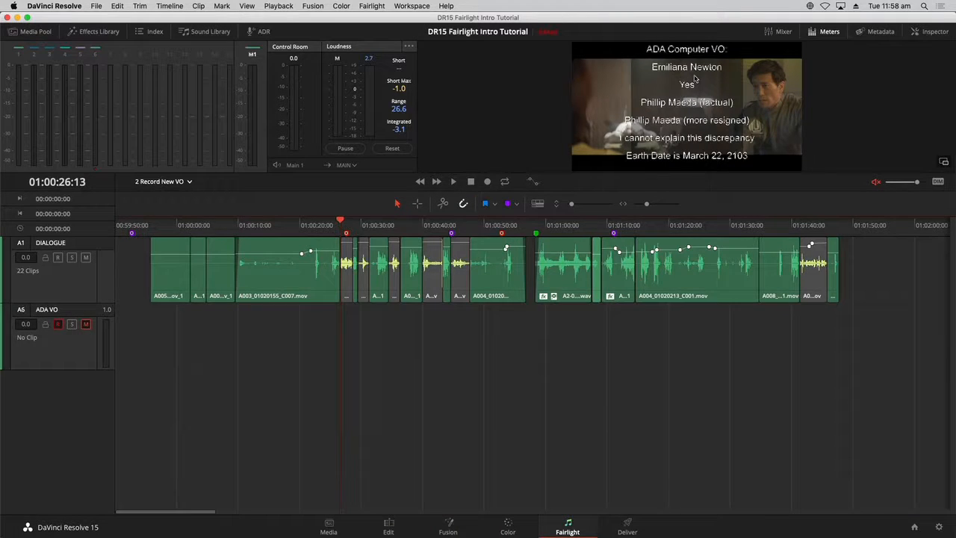
pyautogui.click(945, 163)
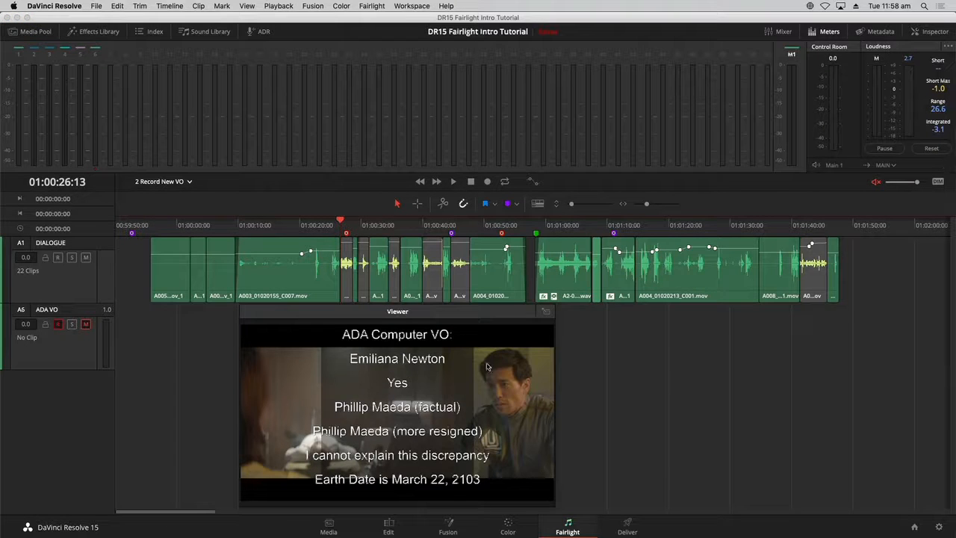
# - Hide the meters and move the floating viewer beside the timeline
pyautogui.click(825, 31)
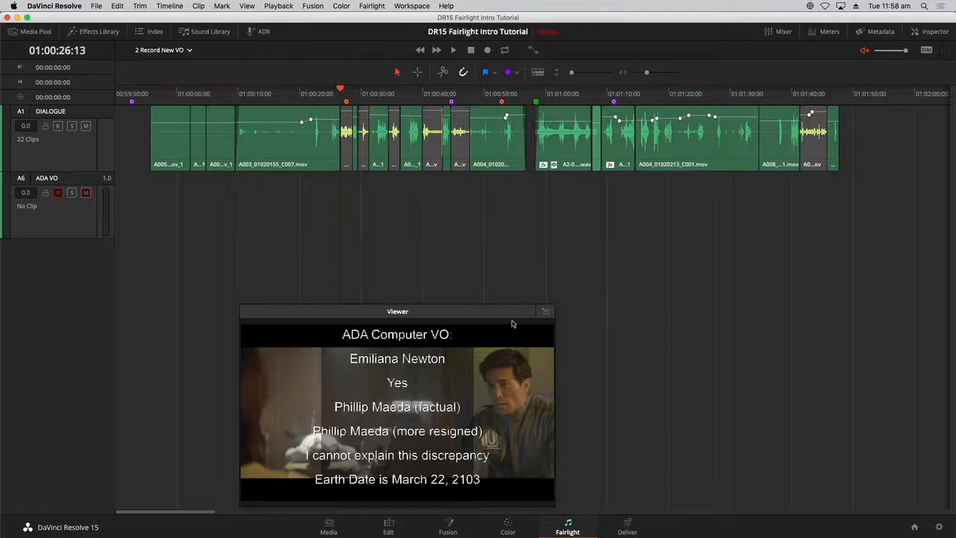
pyautogui.moveTo(498, 316); pyautogui.dragTo(813, 226)
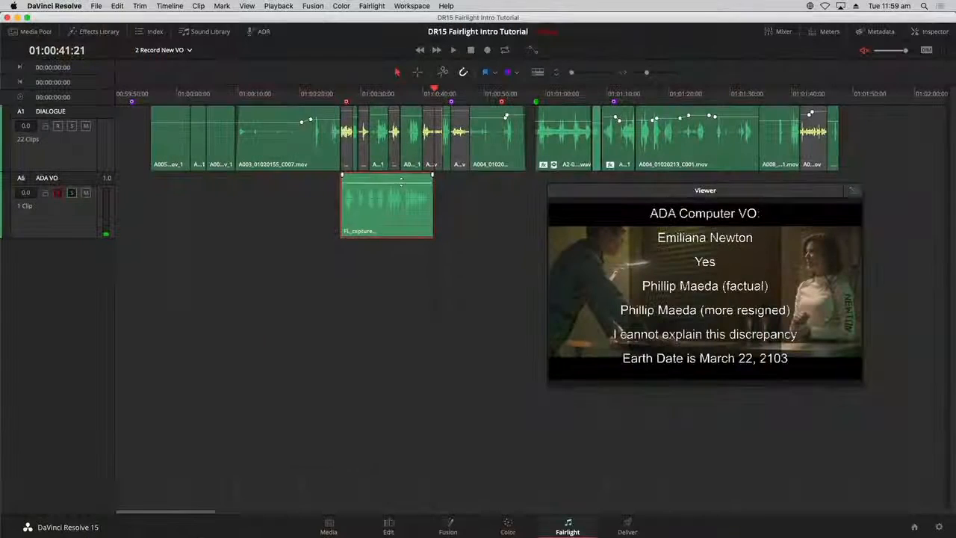
# - Select the recorded voice-over clip on the ADA VO track and set its clip color to Orange
pyautogui.moveTo(401, 182); pyautogui.dragTo(401, 183)
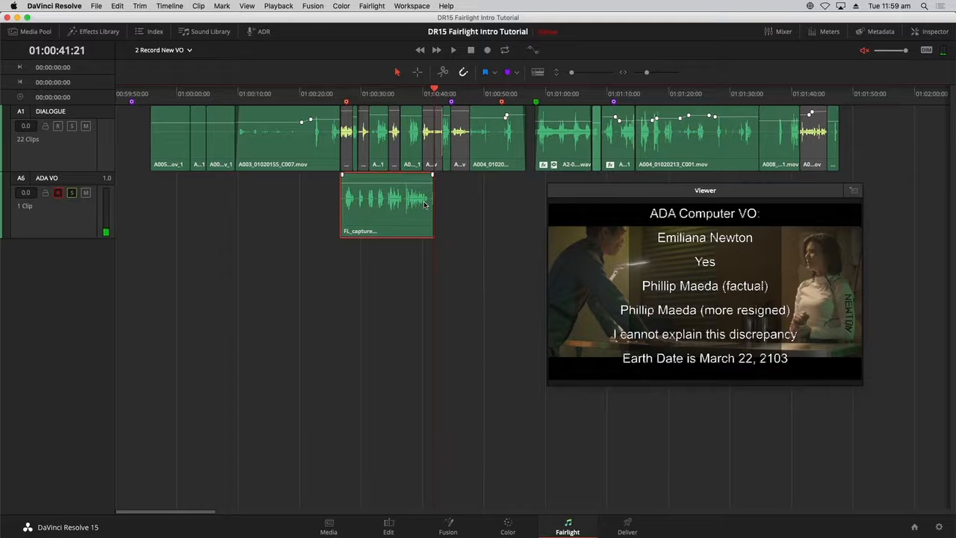
pyautogui.rightClick(403, 212)
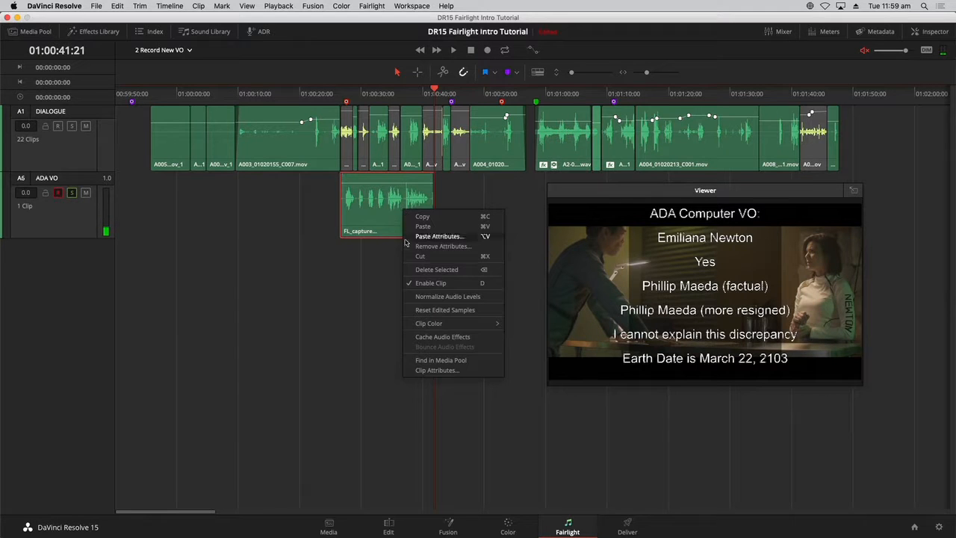
pyautogui.moveTo(425, 324)
pyautogui.click(520, 336)
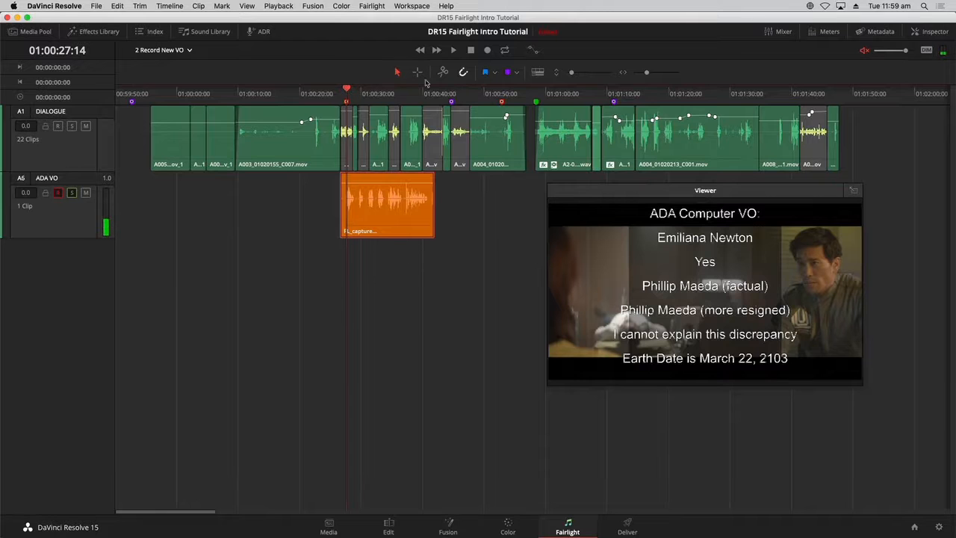
# - Record another voice-over take from about 01:00:27 on the ADA VO track and set its clip color to Yellow
pyautogui.moveTo(346, 91); pyautogui.dragTo(343, 91)
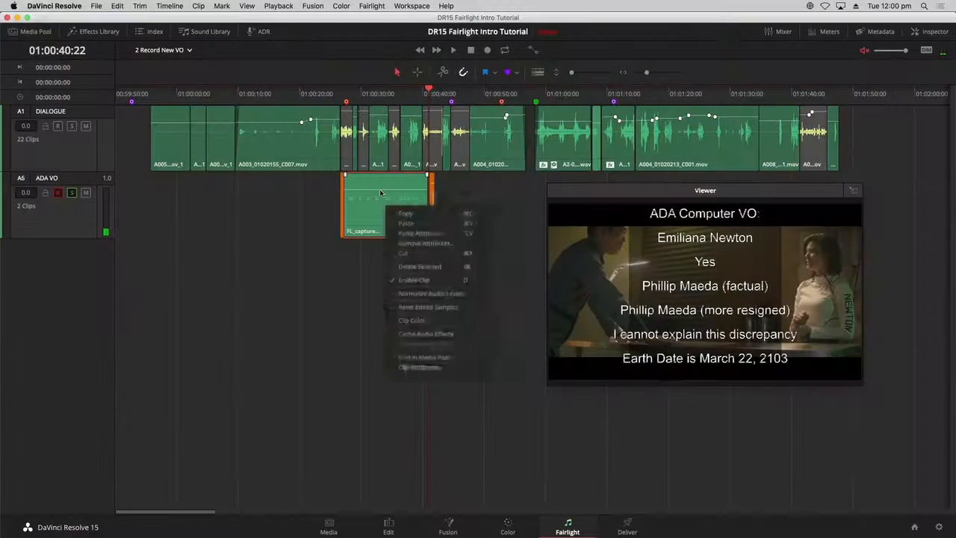
pyautogui.press('Escape')
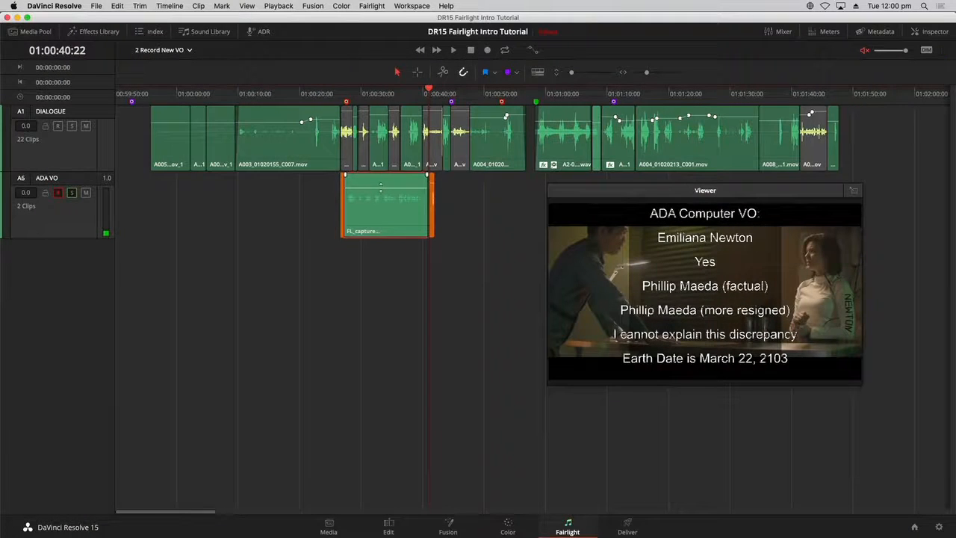
pyautogui.rightClick(384, 205)
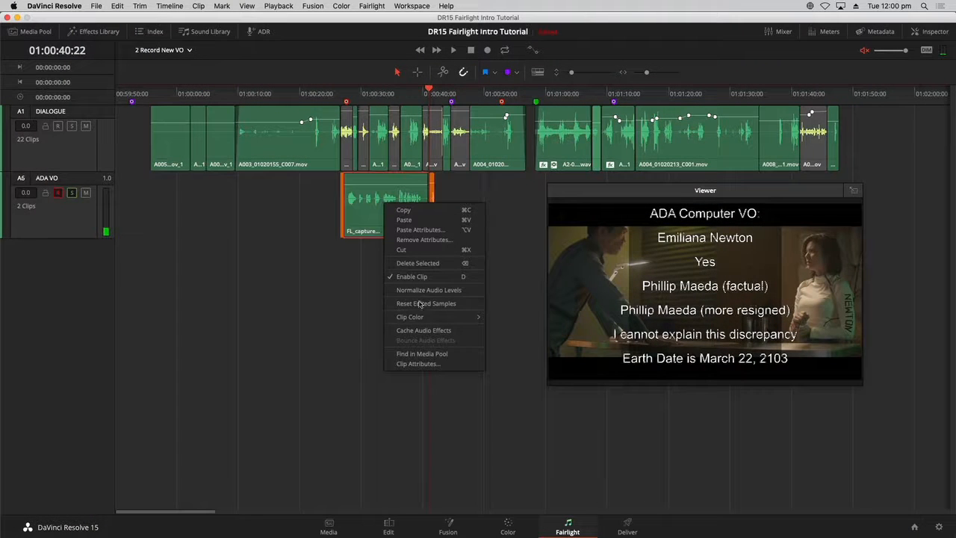
pyautogui.moveTo(452, 316)
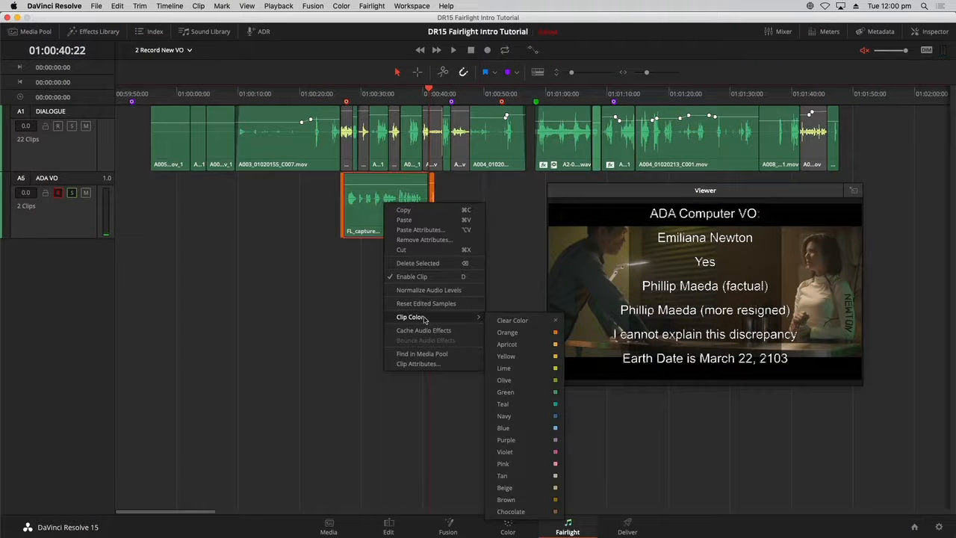
pyautogui.click(523, 357)
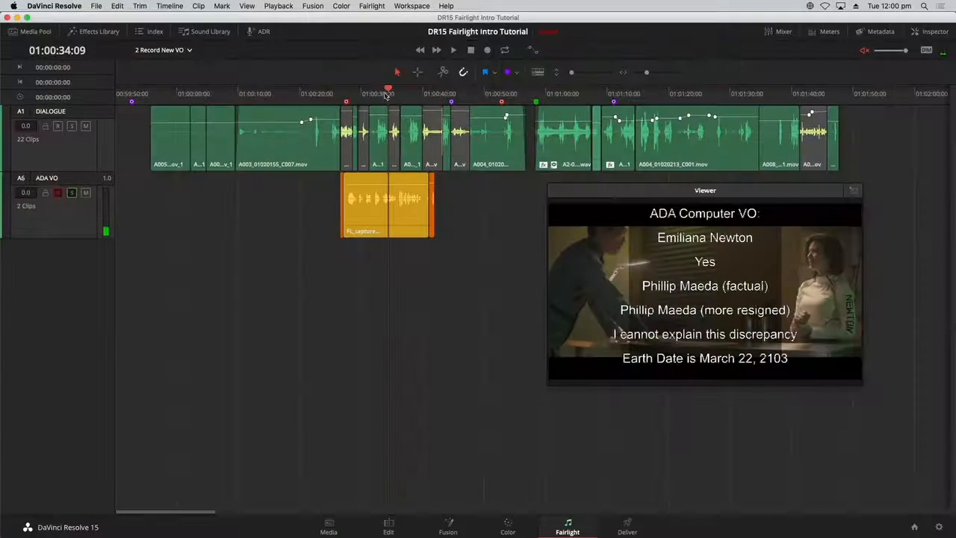
# - Record a shorter third take from about 01:00:37 and set its clip color to Apricot
pyautogui.moveTo(391, 96); pyautogui.dragTo(381, 97)
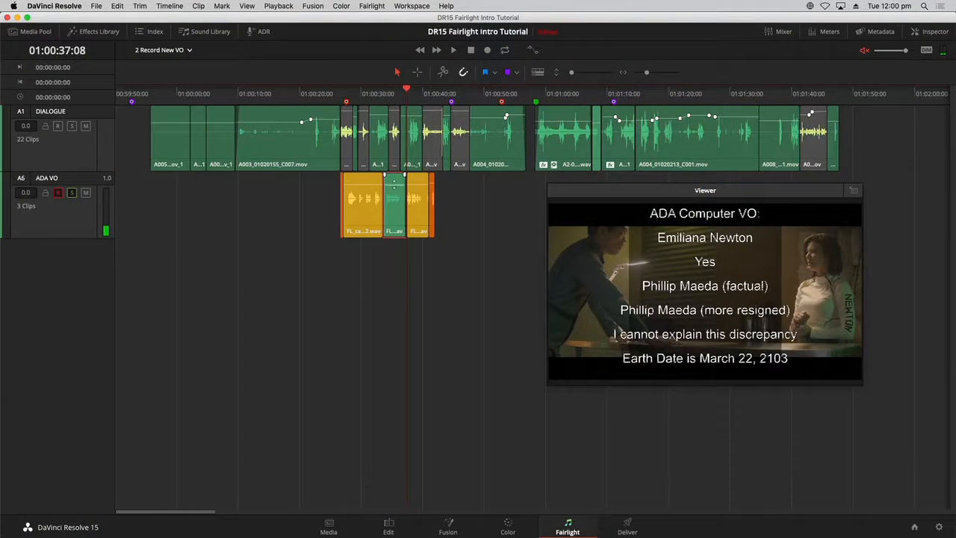
pyautogui.rightClick(392, 198)
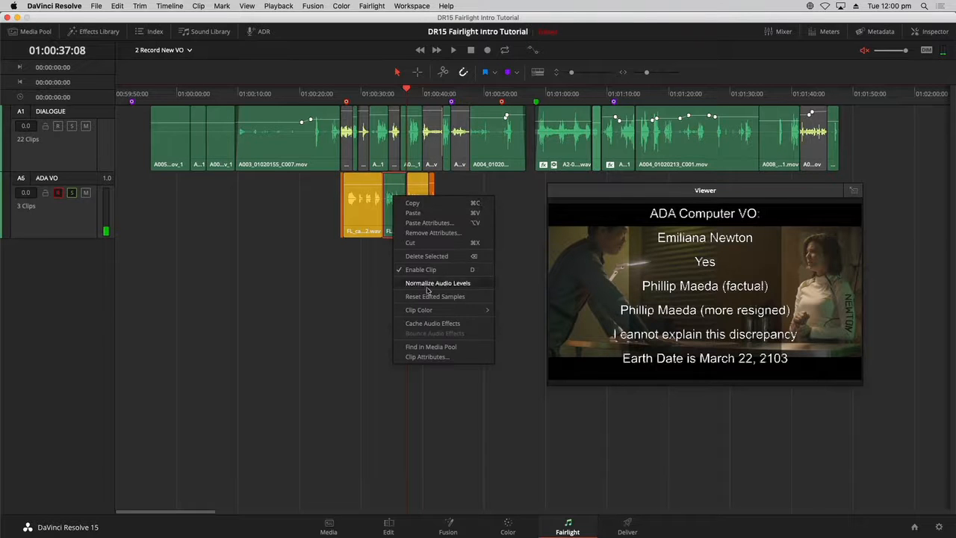
pyautogui.moveTo(452, 313)
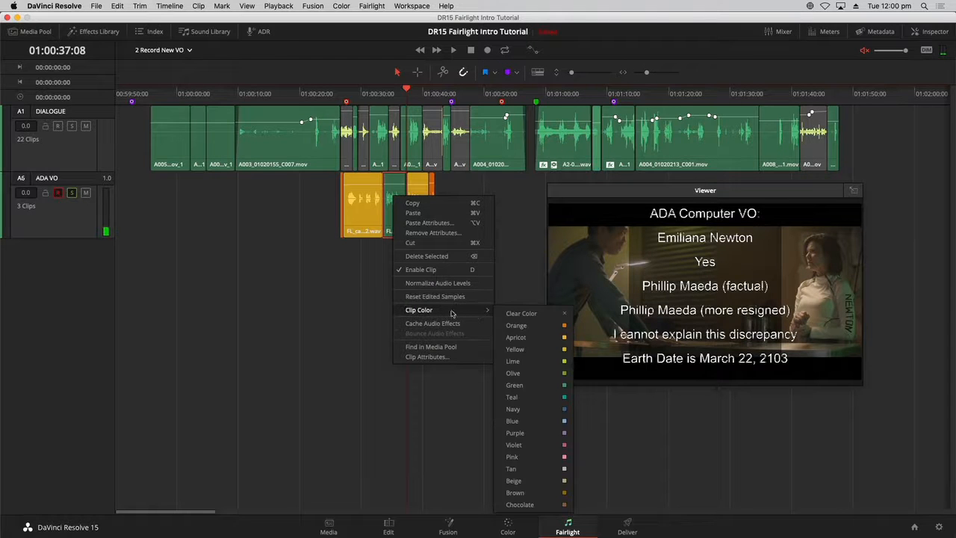
pyautogui.click(523, 338)
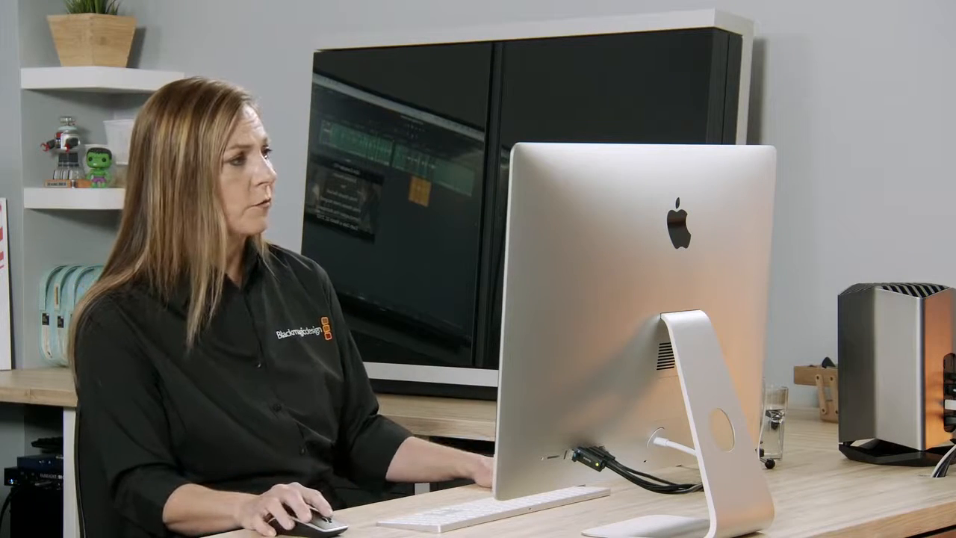
# - Switch to the "3 Soundtrack with VO recorded" timeline
pyautogui.click(164, 50)
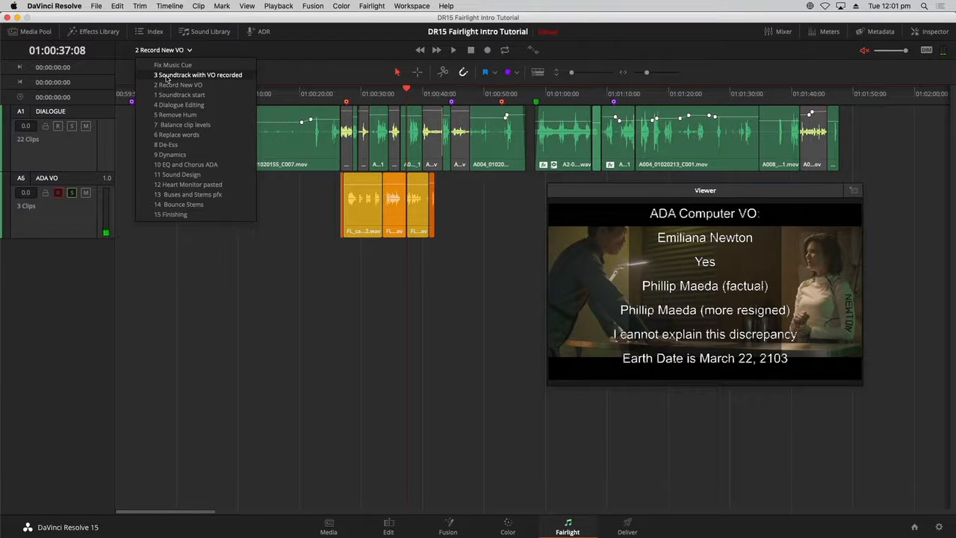
pyautogui.click(167, 76)
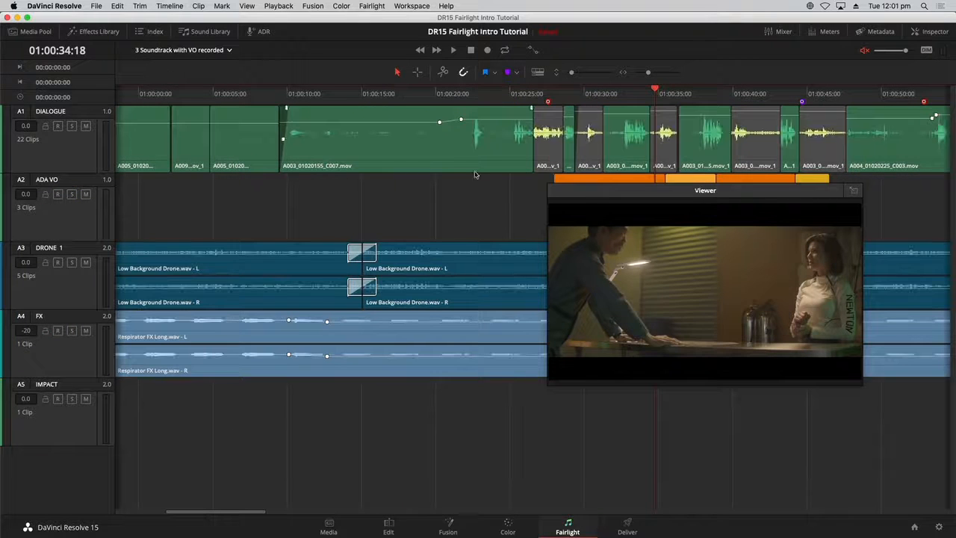
# - Close the floating viewer and zoom the timeline to fit all clips, closing the Index panel
pyautogui.moveTo(594, 189); pyautogui.dragTo(229, 209)
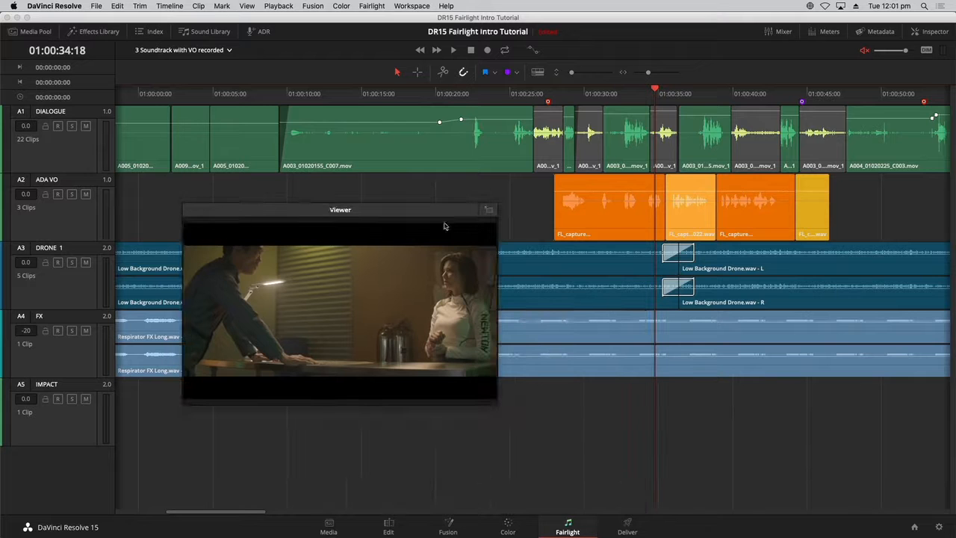
pyautogui.click(489, 211)
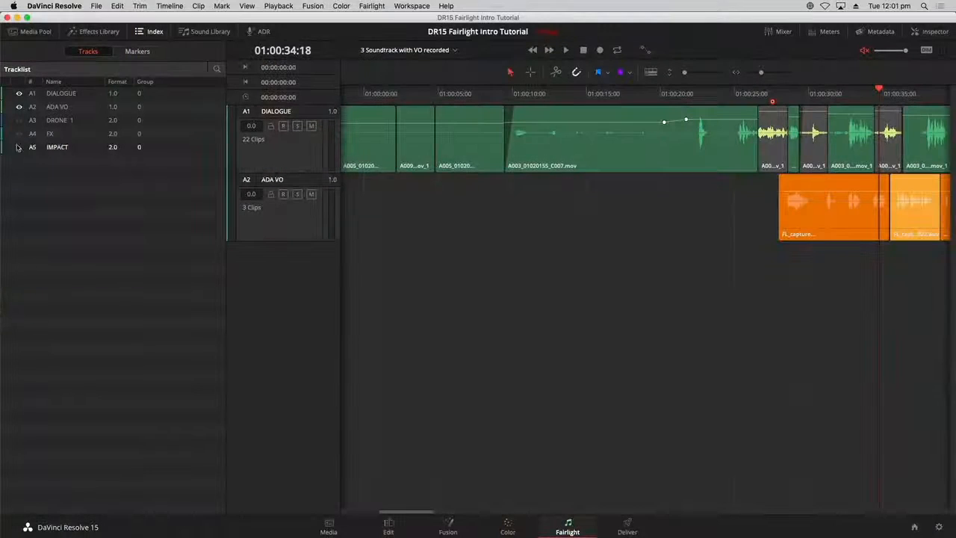
pyautogui.hotkey('shift', 'z')
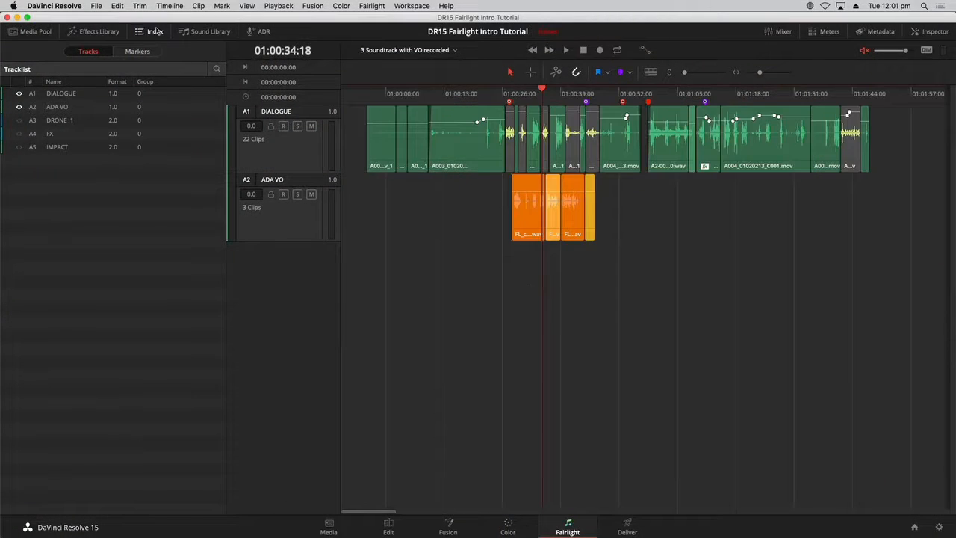
pyautogui.click(154, 32)
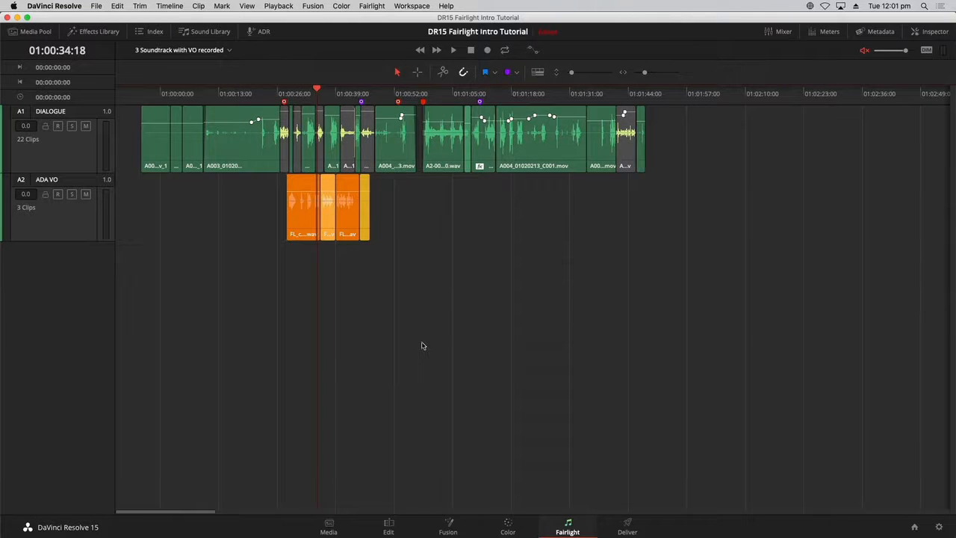
# - Play back the timeline from the start of the voice-over takes
pyautogui.click(323, 96)
pyautogui.press('space')
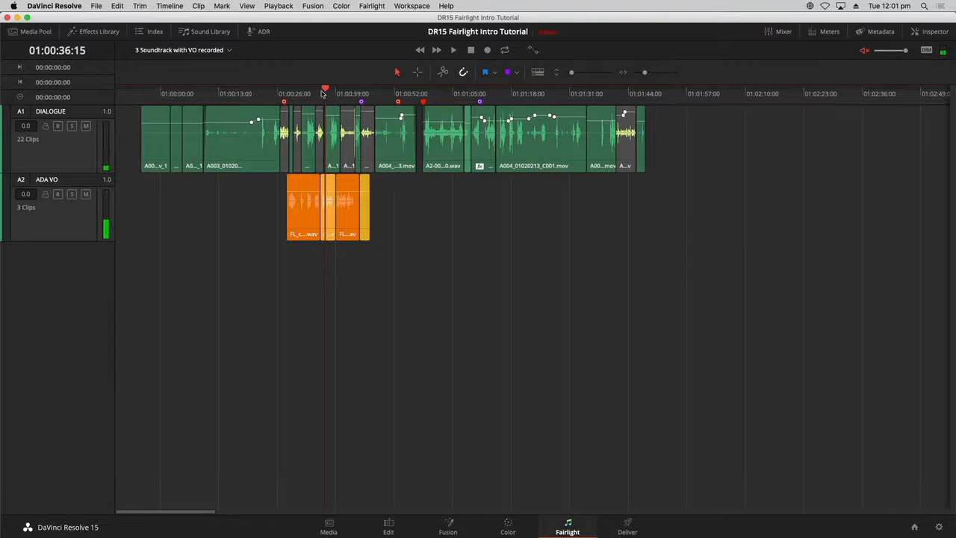
# - Zoom into the voice-over area and turn on Show Audio Track Layers
pyautogui.press('super+equal')
pyautogui.press('super+equal')
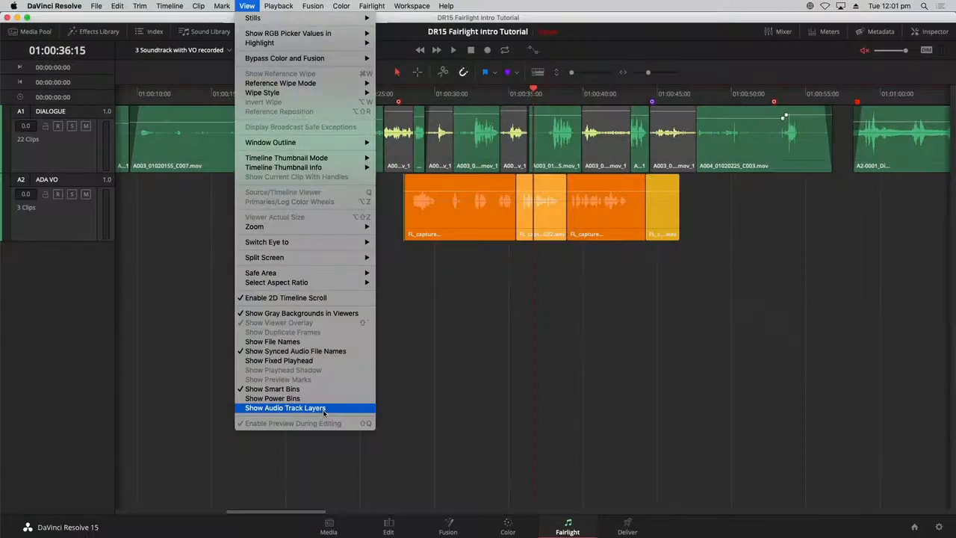
pyautogui.click(323, 408)
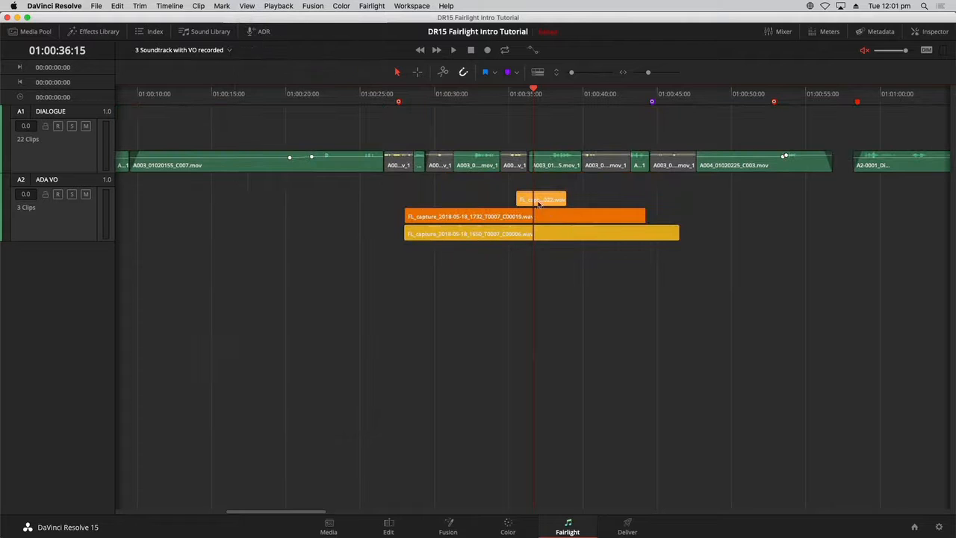
# - Increase the timeline track height and shrink the DIALOGUE track to give the ADA VO layers more room
pyautogui.moveTo(572, 73); pyautogui.dragTo(587, 69)
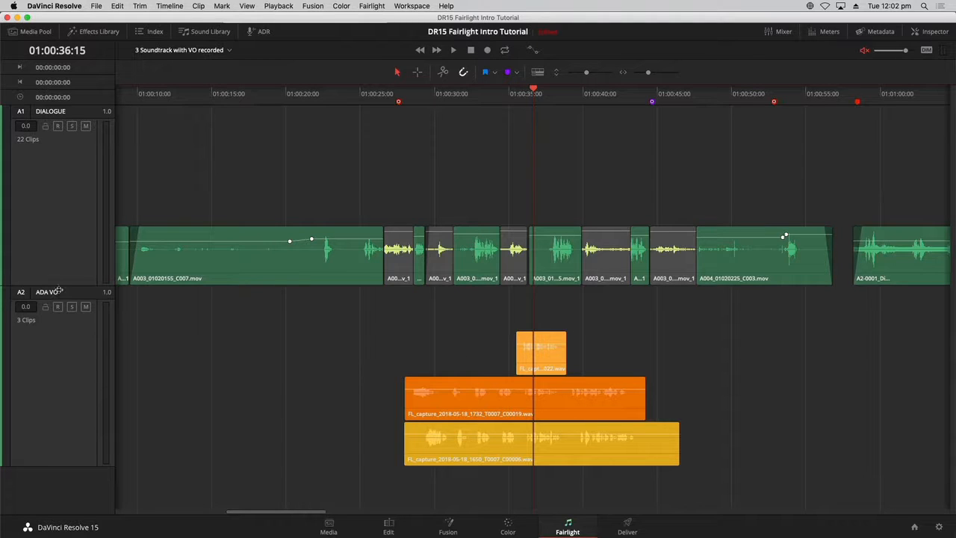
pyautogui.moveTo(56, 286); pyautogui.dragTo(62, 144)
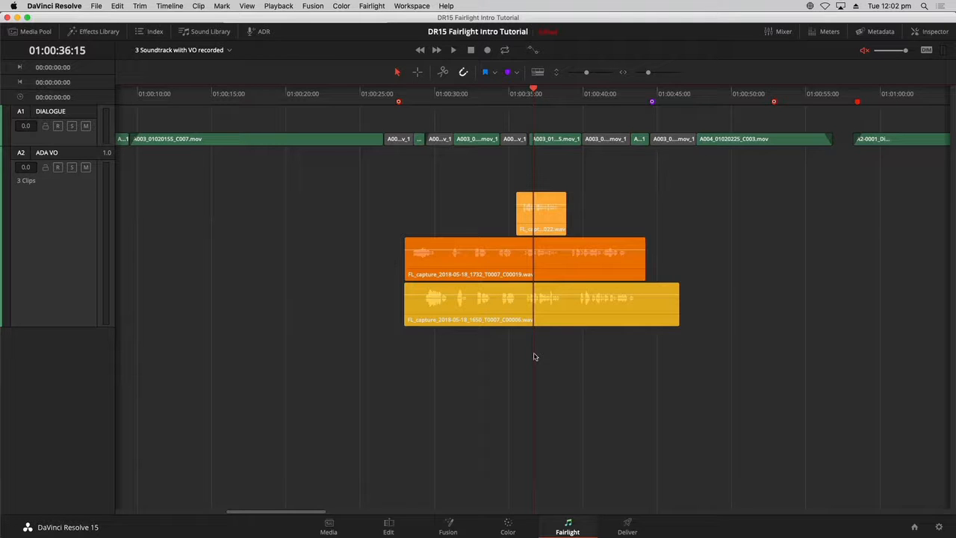
pyautogui.moveTo(586, 74); pyautogui.dragTo(606, 69)
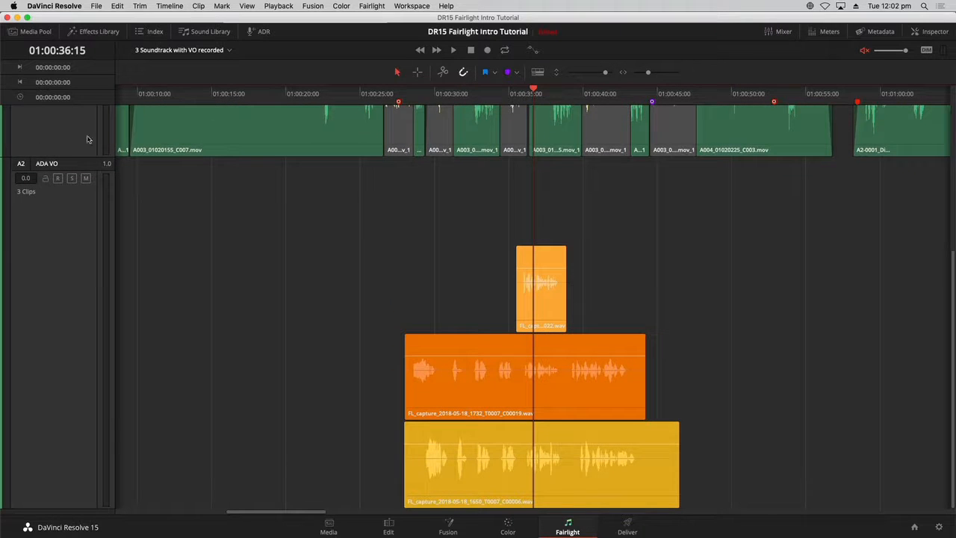
# - Reorder the ADA VO layers so the yellow take is on top, then the orange take, then the apricot take
pyautogui.click(438, 410)
pyautogui.click(535, 456)
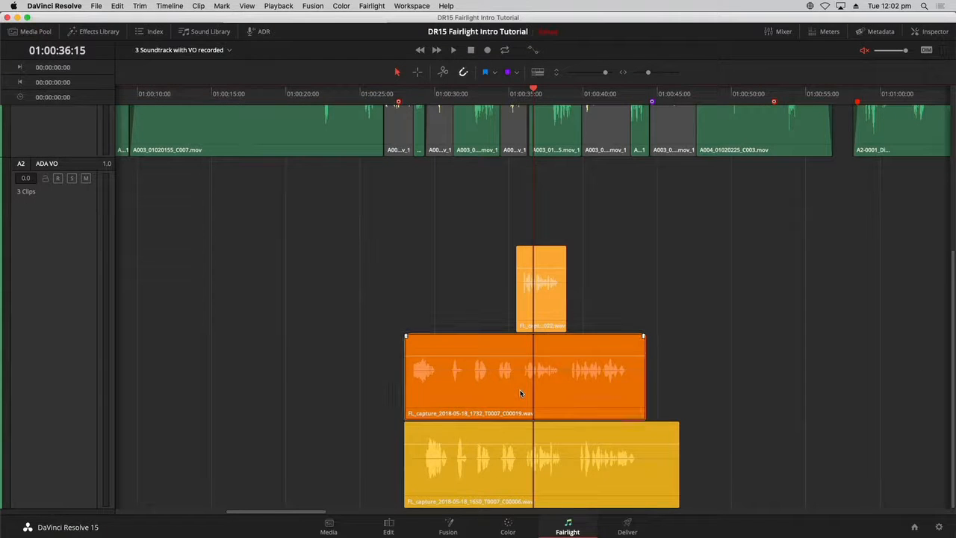
pyautogui.moveTo(520, 394); pyautogui.dragTo(522, 260)
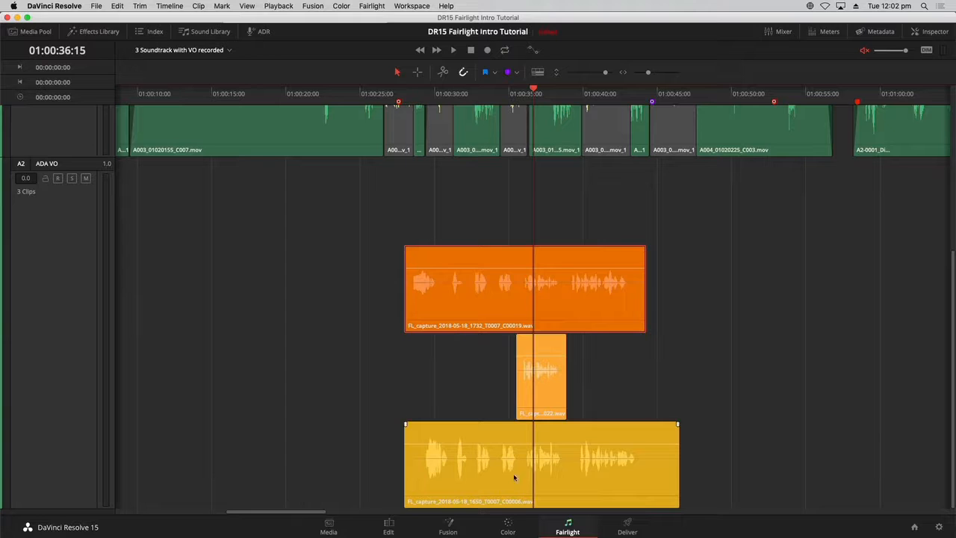
pyautogui.moveTo(513, 474); pyautogui.dragTo(503, 248)
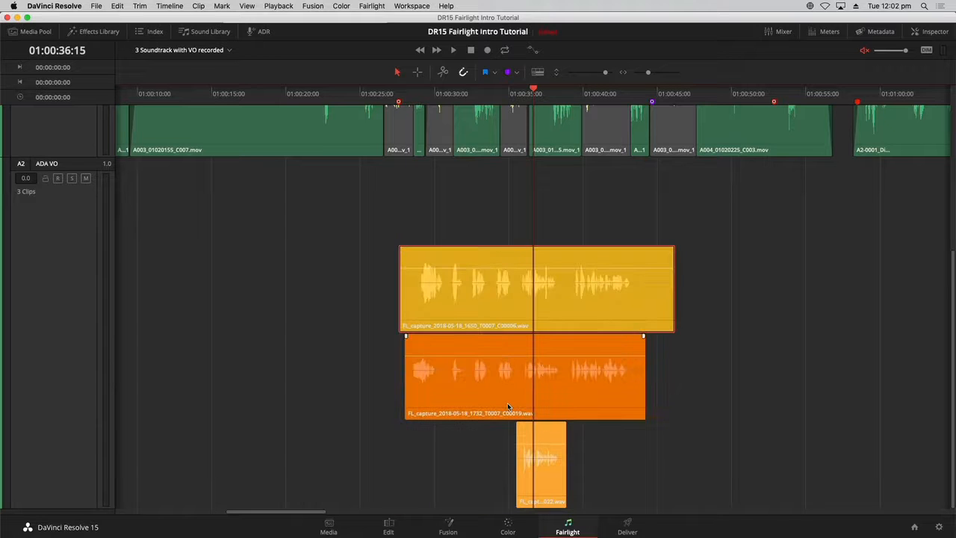
# - Play the layered voice-over from about 01:00:28 and unmute the monitoring volume
pyautogui.click(424, 93)
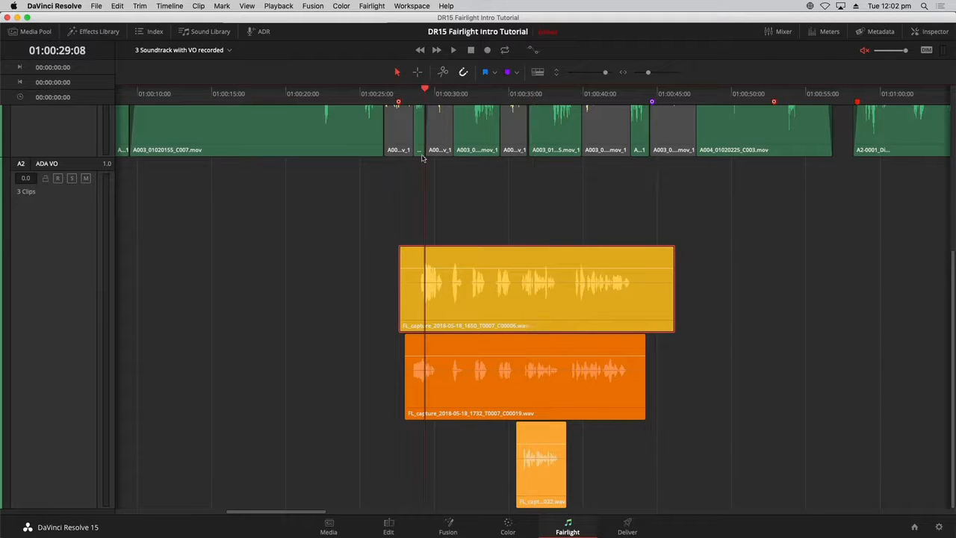
pyautogui.click(414, 95)
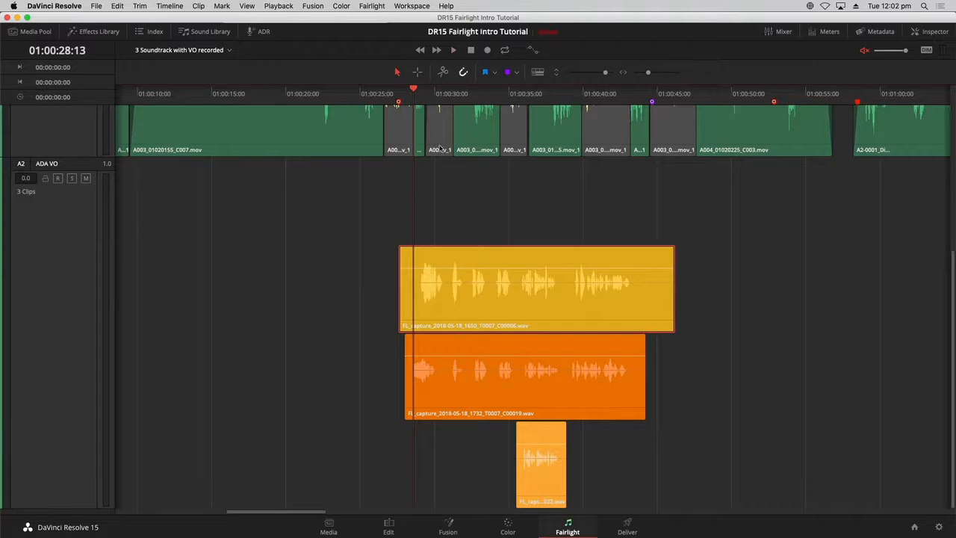
pyautogui.press('space')
pyautogui.press('space')
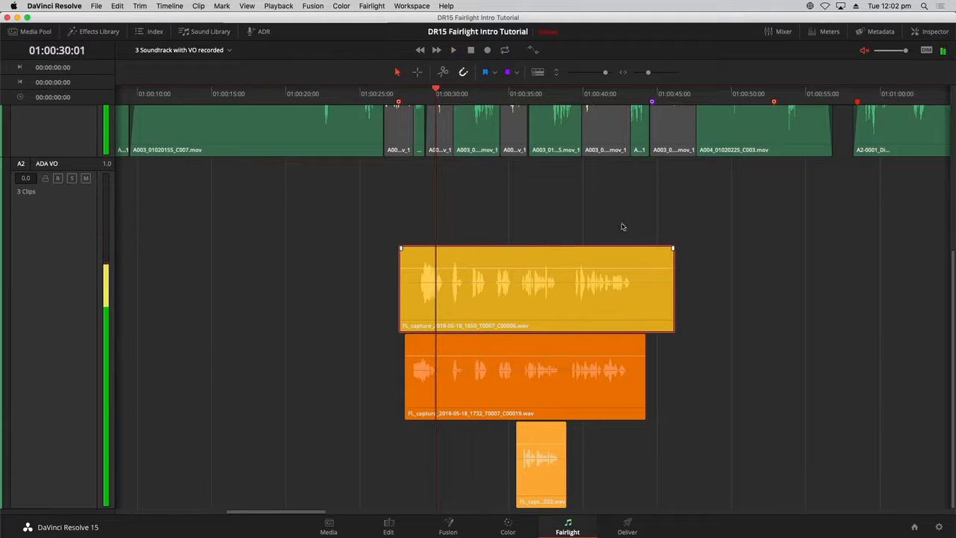
pyautogui.click(865, 52)
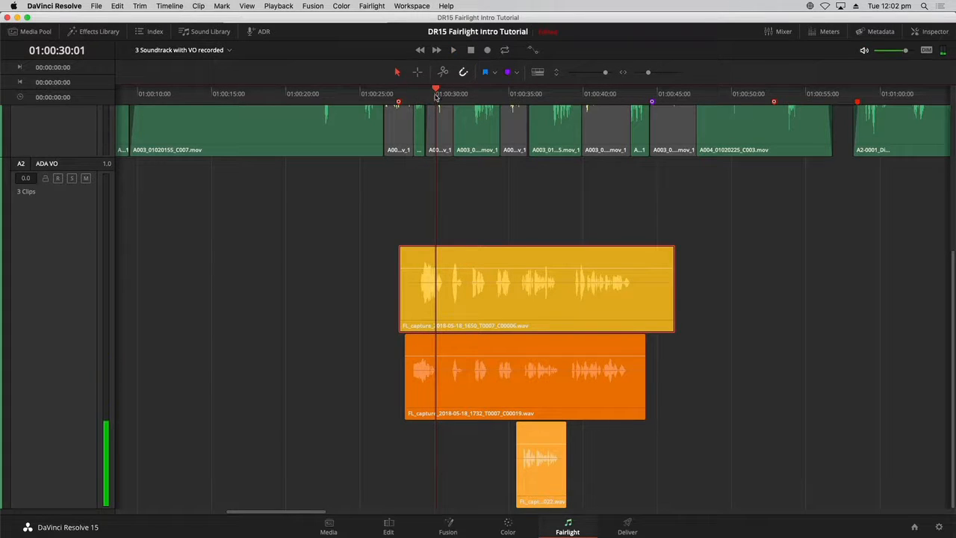
# - Solo the ADA VO track and play its top layer from about 01:00:28
pyautogui.moveTo(437, 95); pyautogui.dragTo(397, 108)
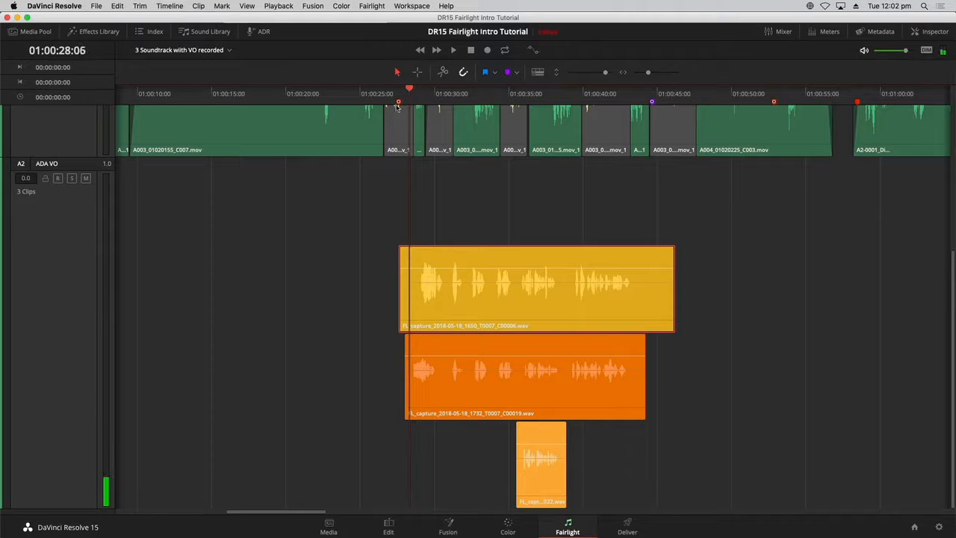
pyautogui.click(72, 179)
pyautogui.press('space')
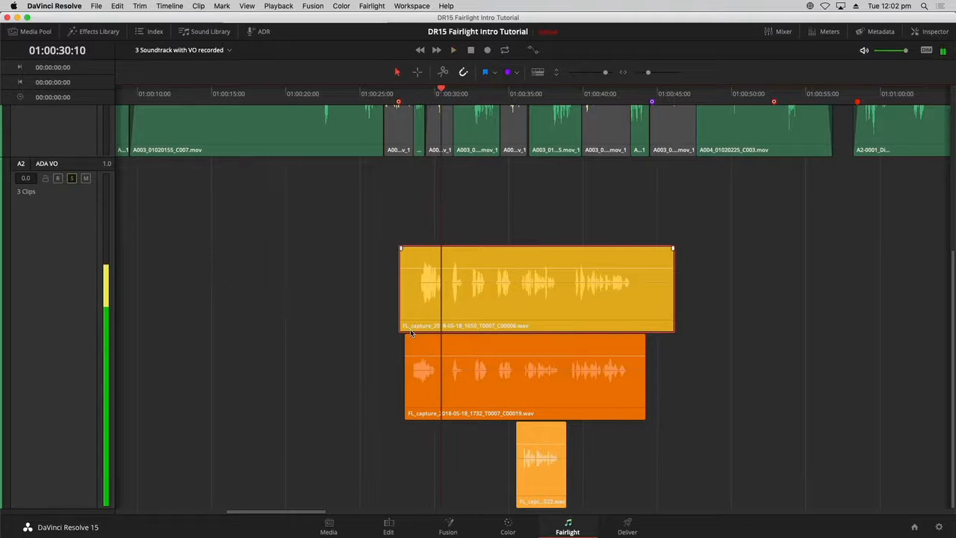
pyautogui.press('space')
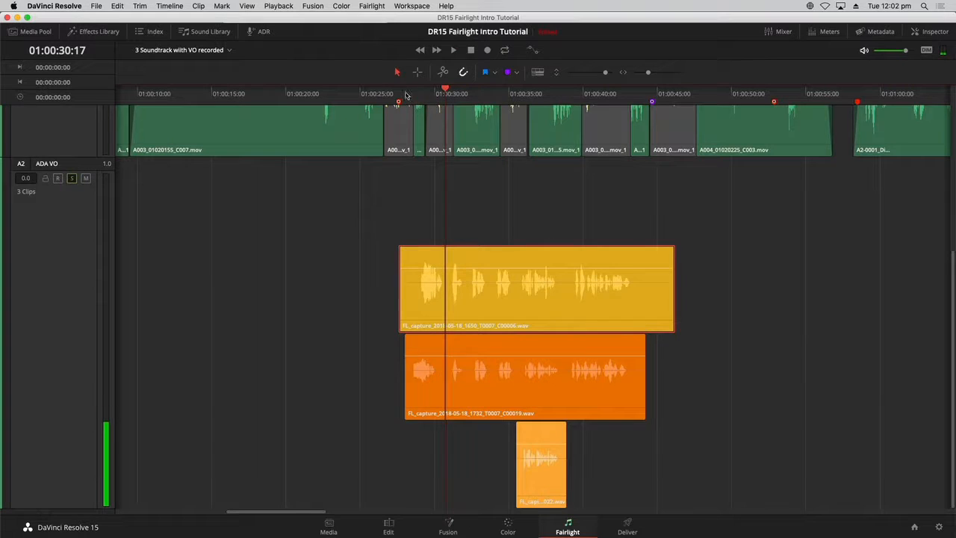
pyautogui.click(412, 95)
pyautogui.press('space')
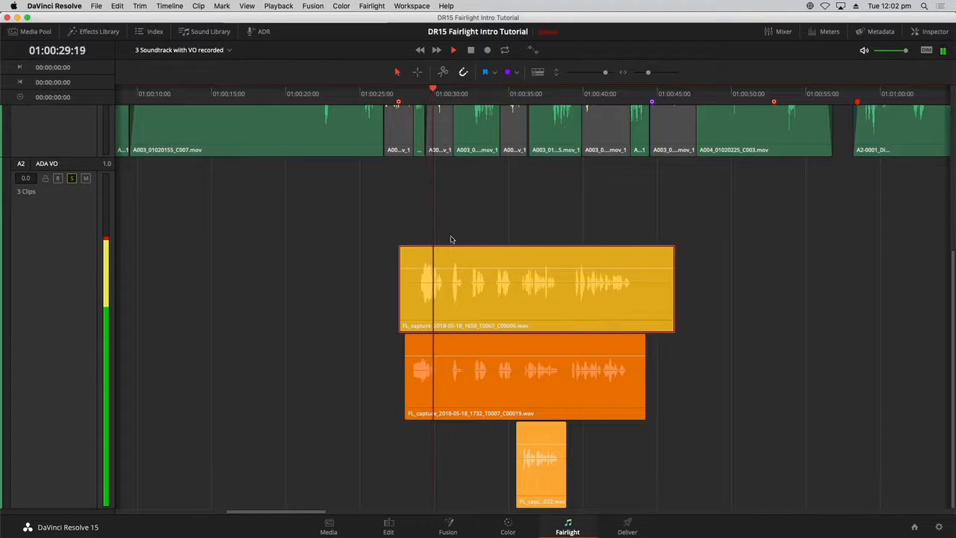
# - Stop playback and reorder the ADA VO layers so the apricot take is on top, orange in the middle, yellow at the bottom
pyautogui.press('space')
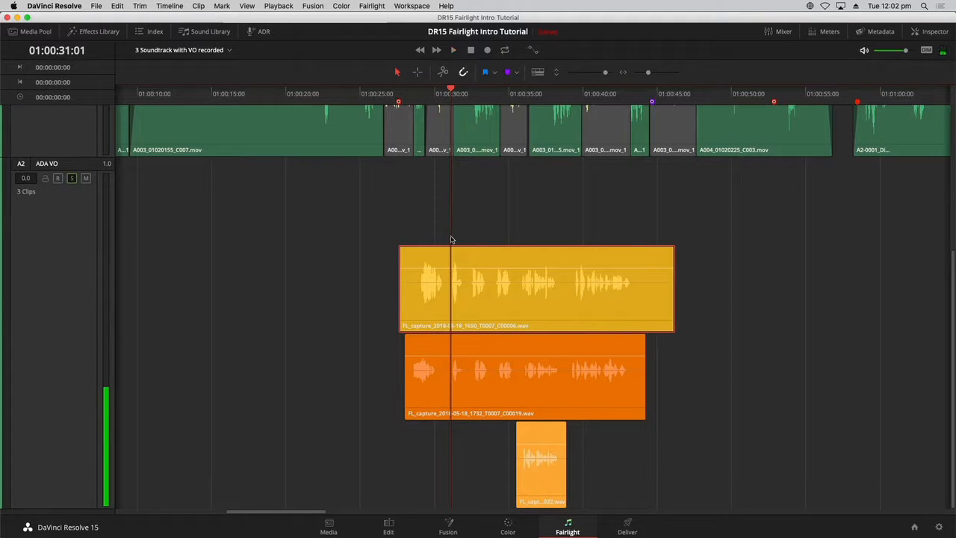
pyautogui.moveTo(479, 383); pyautogui.dragTo(471, 258)
pyautogui.moveTo(540, 484); pyautogui.dragTo(540, 243)
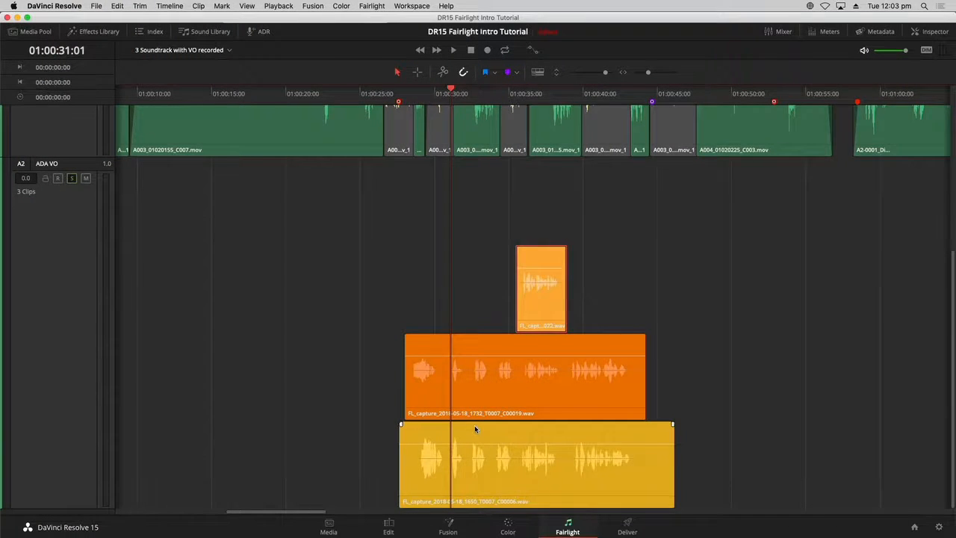
# - Split the orange and yellow takes at about 01:00:30:17
pyautogui.press('super+equal')
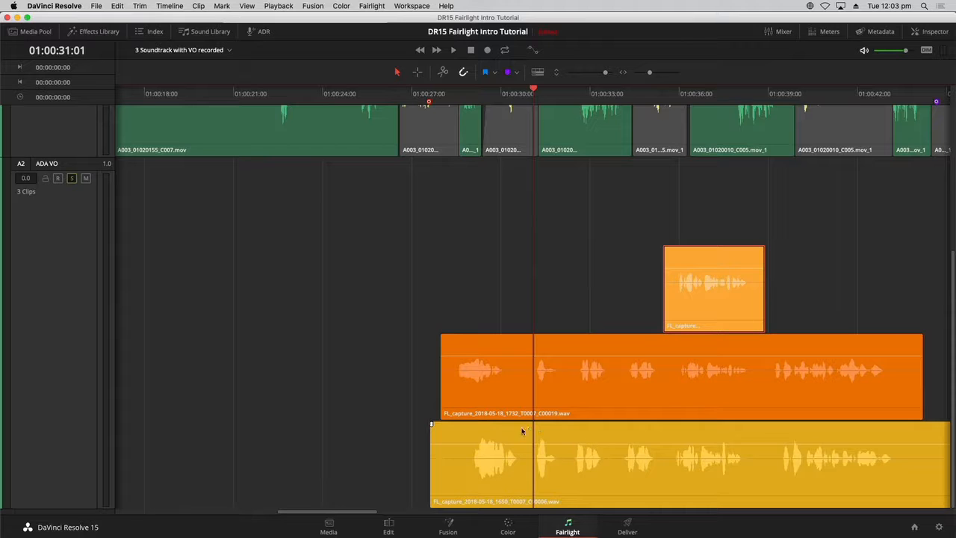
pyautogui.moveTo(534, 429)
pyautogui.mouseDown()
pyautogui.moveTo(515, 435)
pyautogui.moveTo(524, 431)
pyautogui.mouseUp()
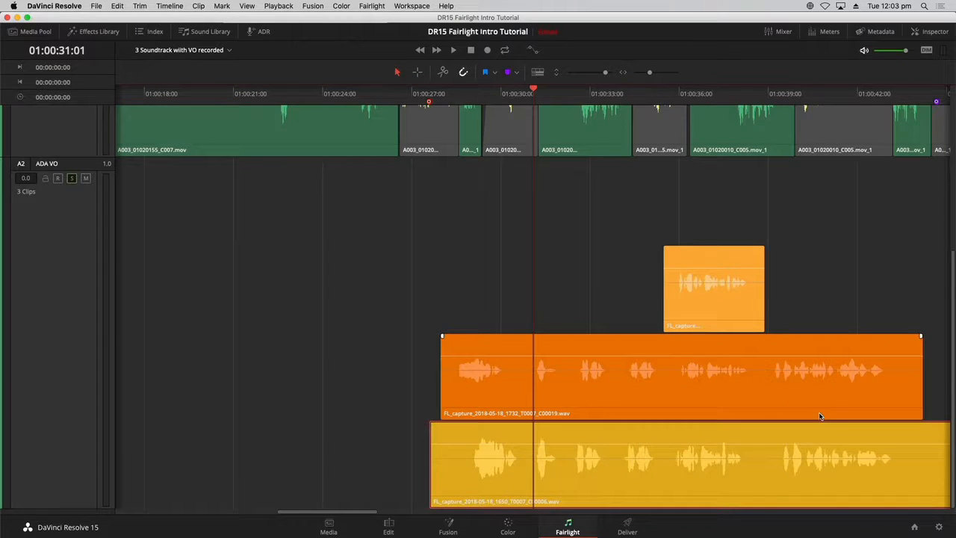
pyautogui.moveTo(533, 91); pyautogui.dragTo(523, 91)
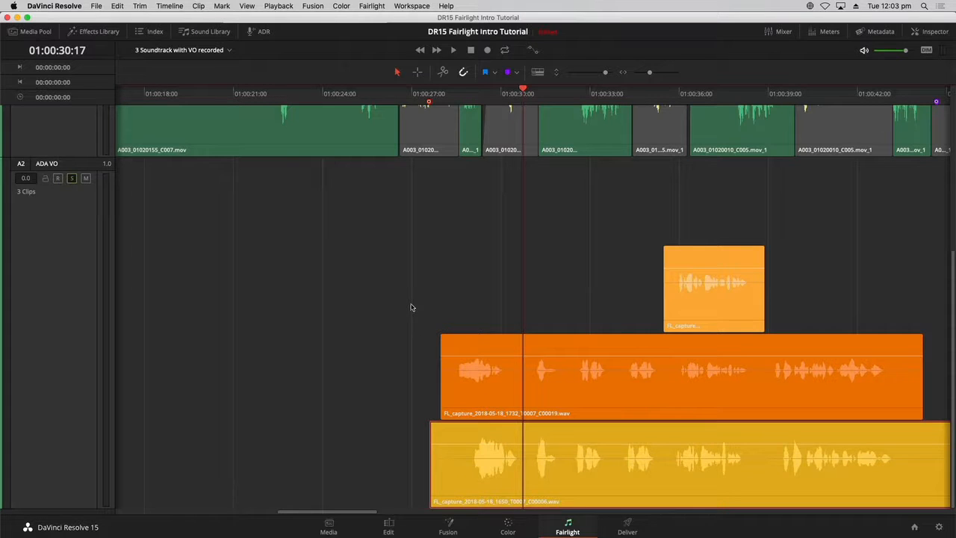
pyautogui.moveTo(410, 307); pyautogui.dragTo(510, 489)
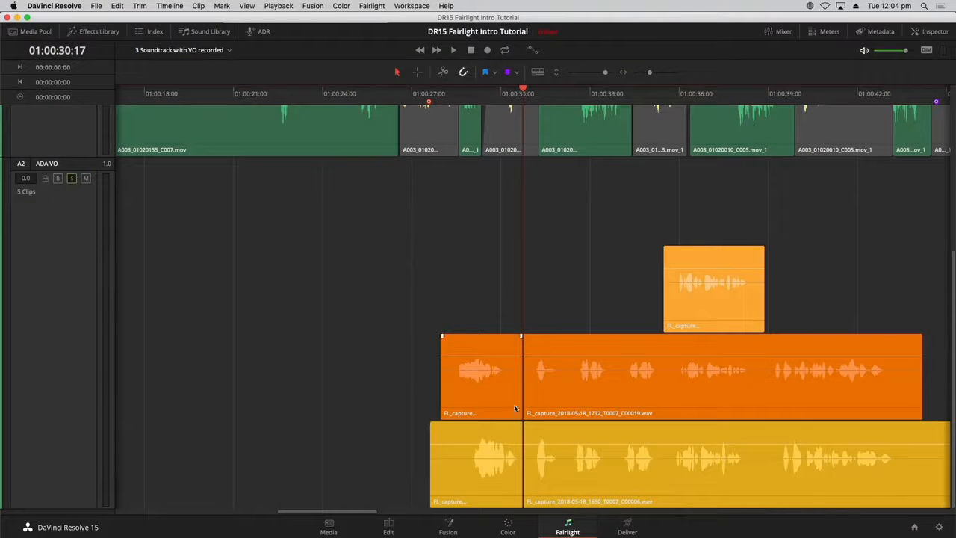
# - Split both the orange and yellow takes again at about 01:00:32:05 with the razor
pyautogui.moveTo(554, 95); pyautogui.dragTo(569, 95)
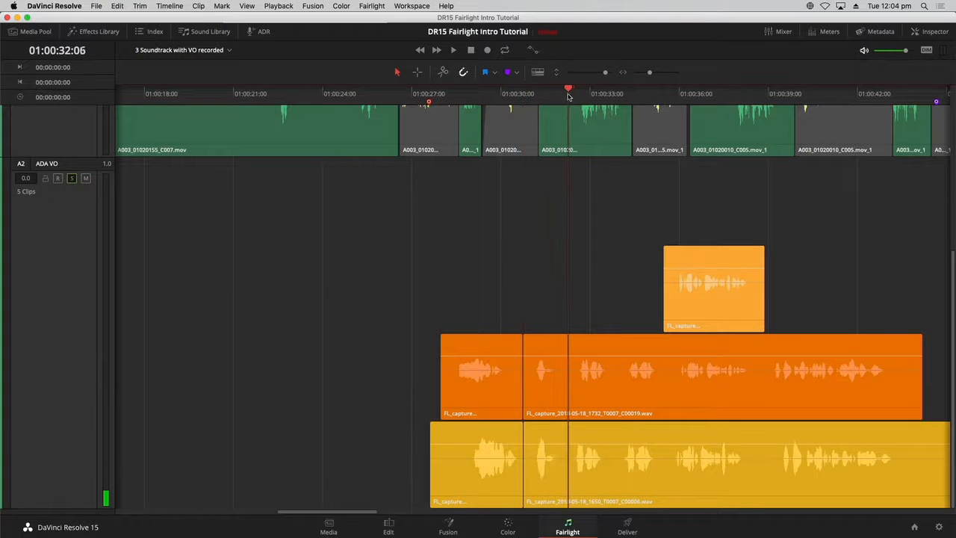
pyautogui.moveTo(611, 296); pyautogui.dragTo(600, 506)
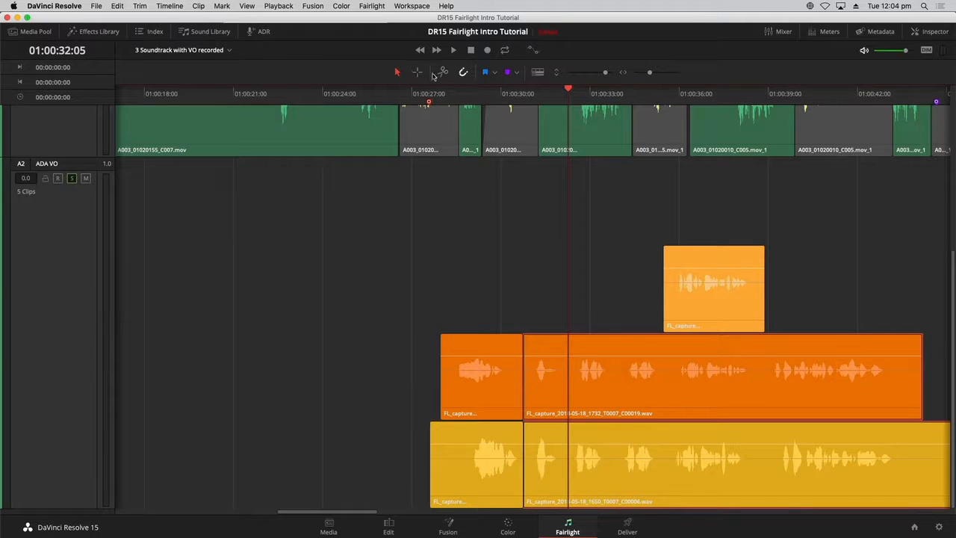
pyautogui.click(443, 72)
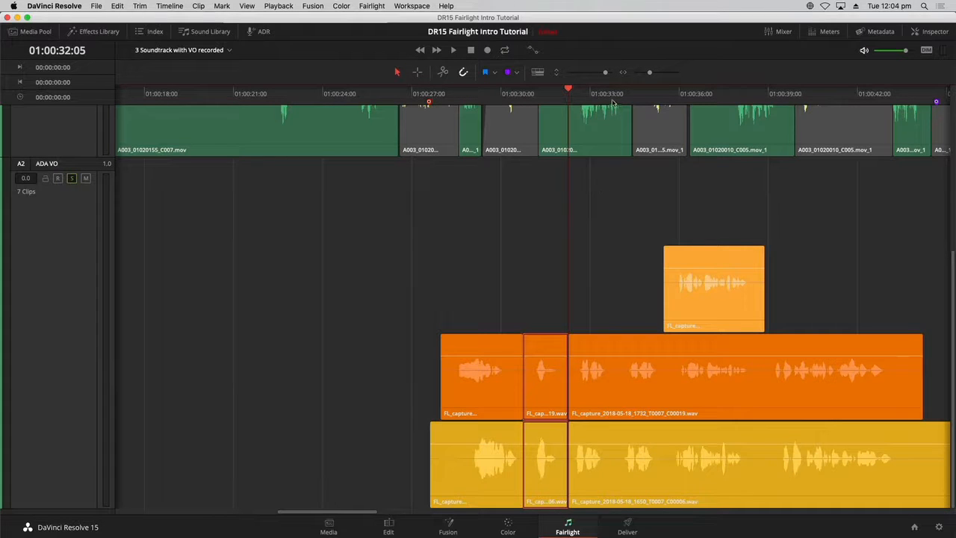
# - Split the orange and yellow takes at about 01:00:33:18
pyautogui.moveTo(610, 95); pyautogui.dragTo(614, 95)
pyautogui.moveTo(624, 261); pyautogui.dragTo(633, 490)
pyautogui.hotkey('ctrl', 'b')
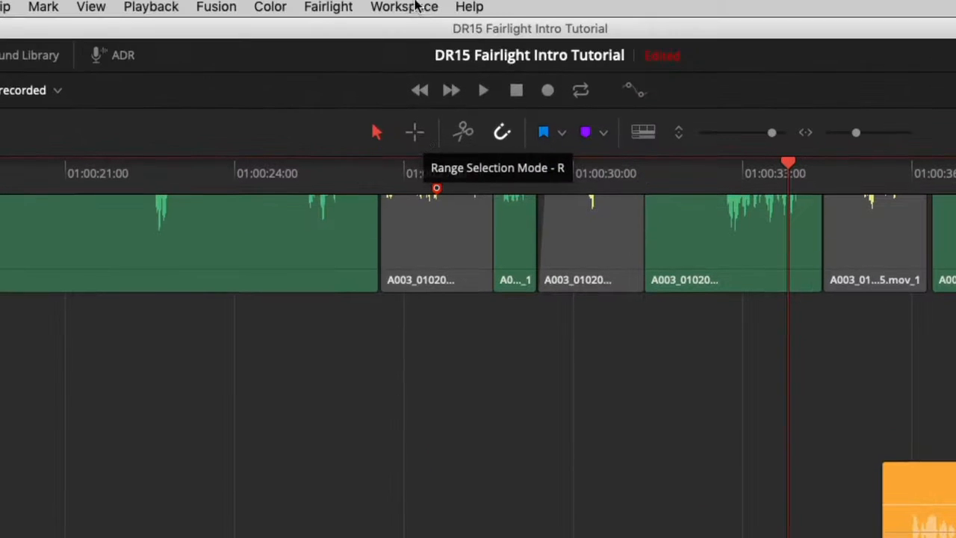
# - Switch to Range Selection mode and select the layered takes from about 01:00:35:09 to 01:00:38:23
pyautogui.click(417, 139)
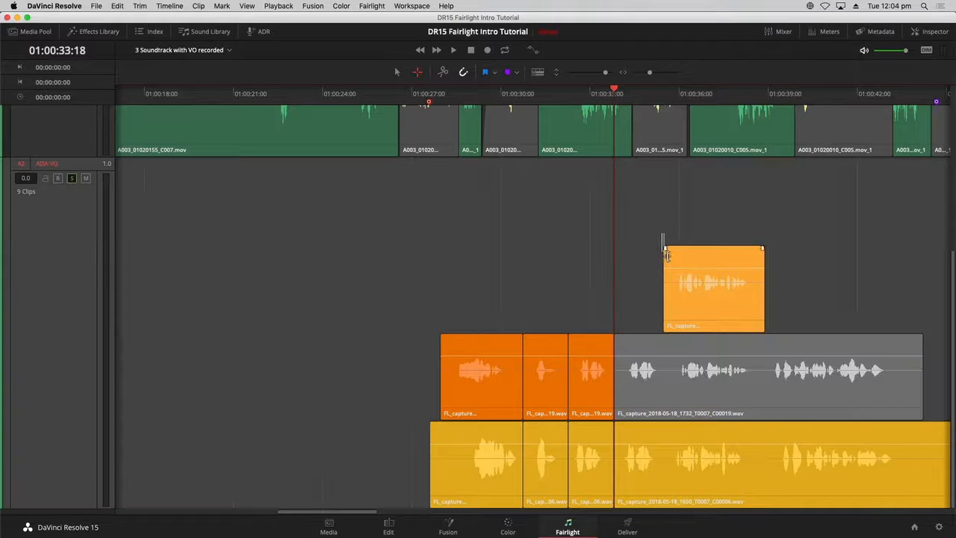
pyautogui.moveTo(662, 235); pyautogui.dragTo(768, 508)
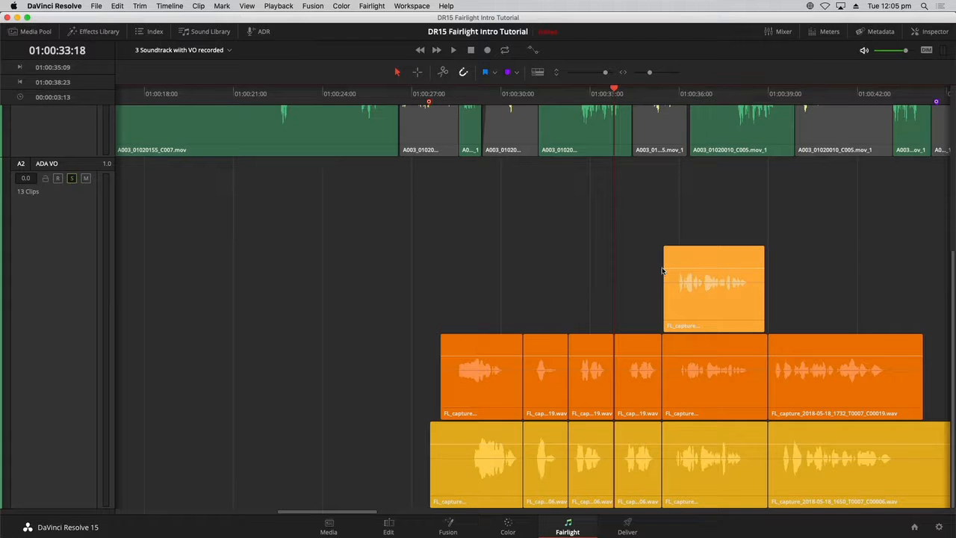
# - Move the later section of the orange and yellow takes to about 01:01:40 on the ADA VO track
pyautogui.hotkey('shift', 'z')
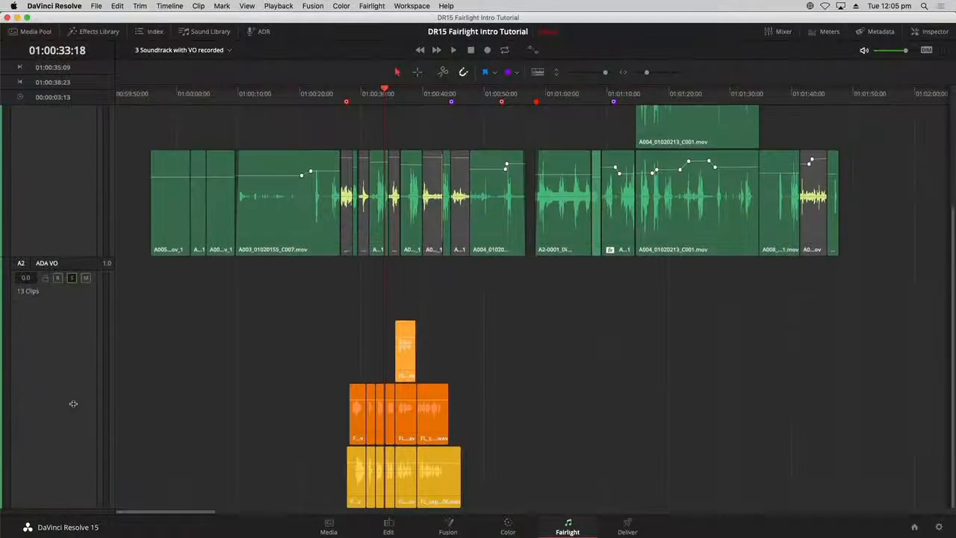
pyautogui.scroll(3, 73, 403)
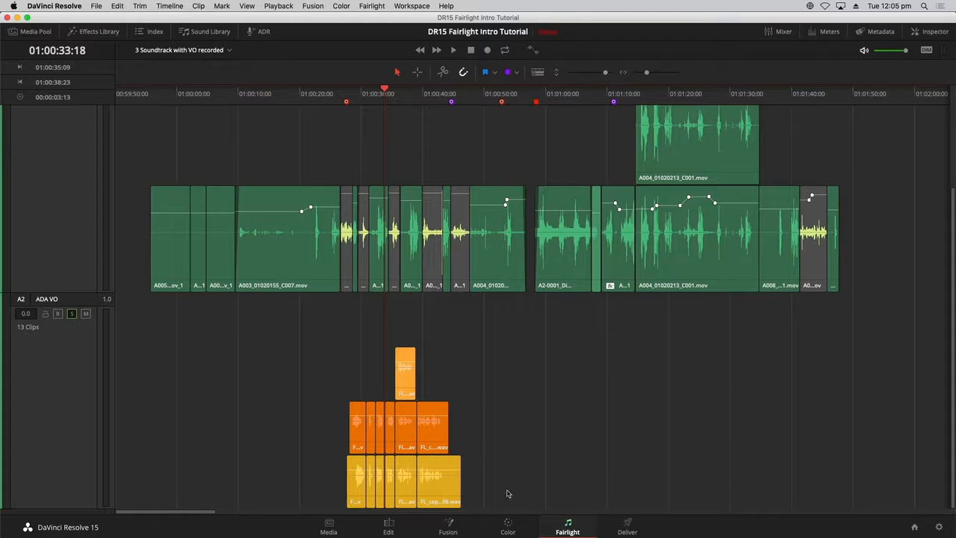
pyautogui.moveTo(521, 490); pyautogui.dragTo(812, 433)
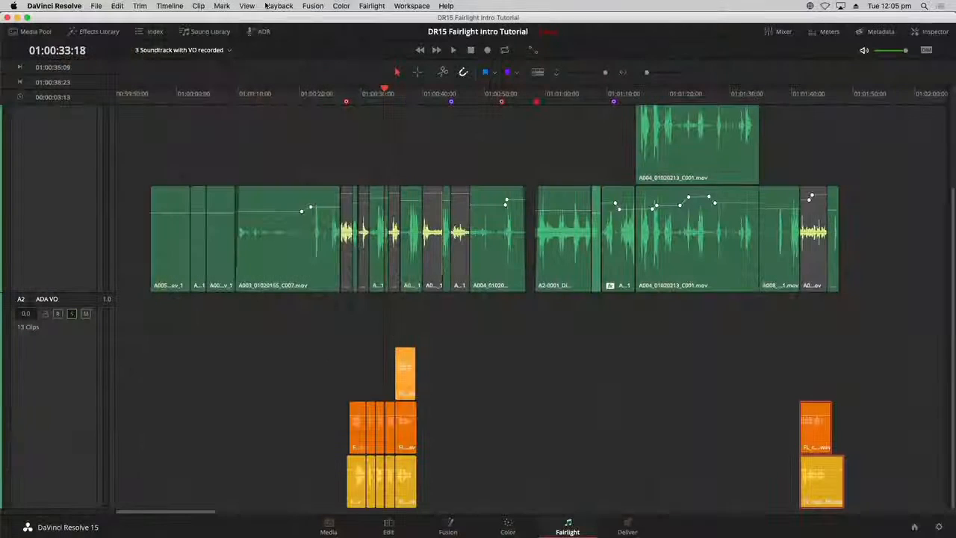
# - Turn off Show Audio Track Layers so only the top layer of ADA VO is displayed
pyautogui.click(247, 6)
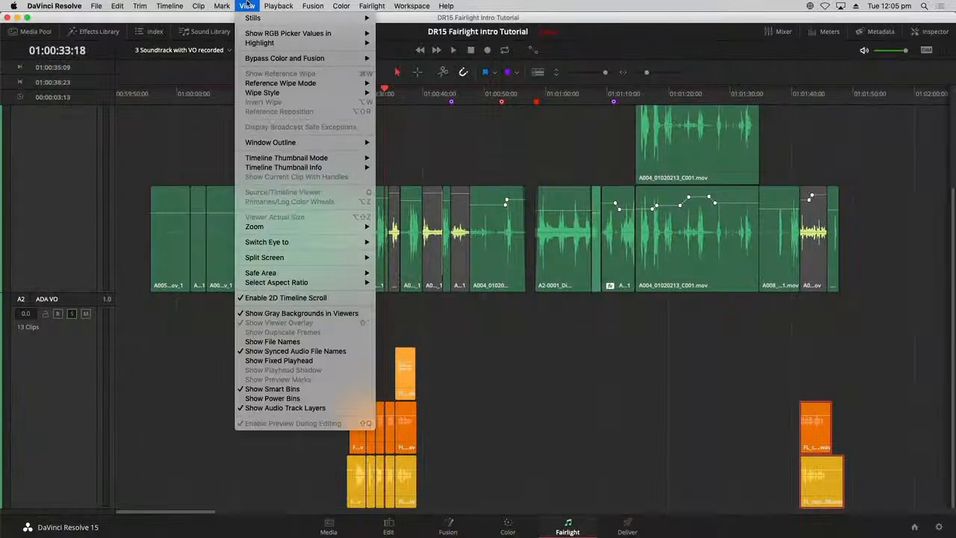
pyautogui.click(259, 408)
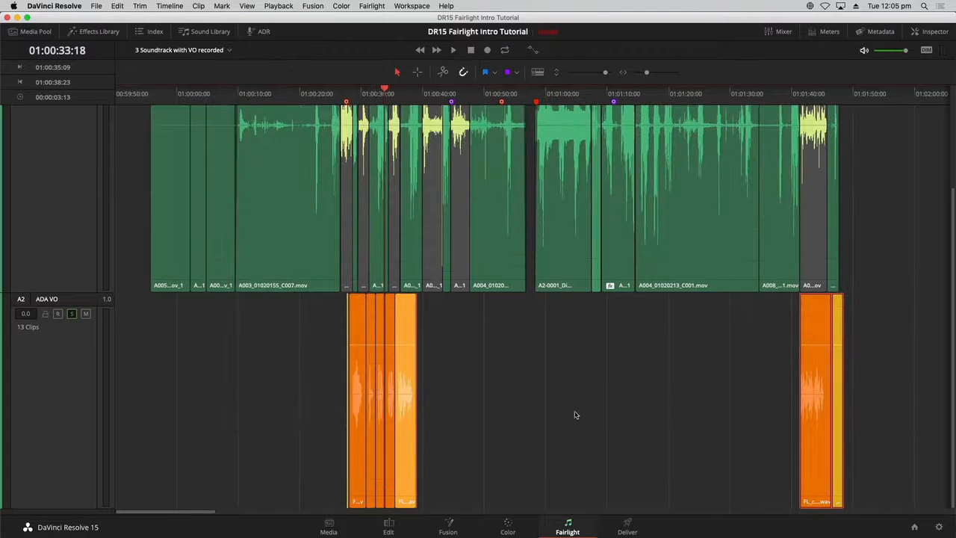
pyautogui.click(575, 415)
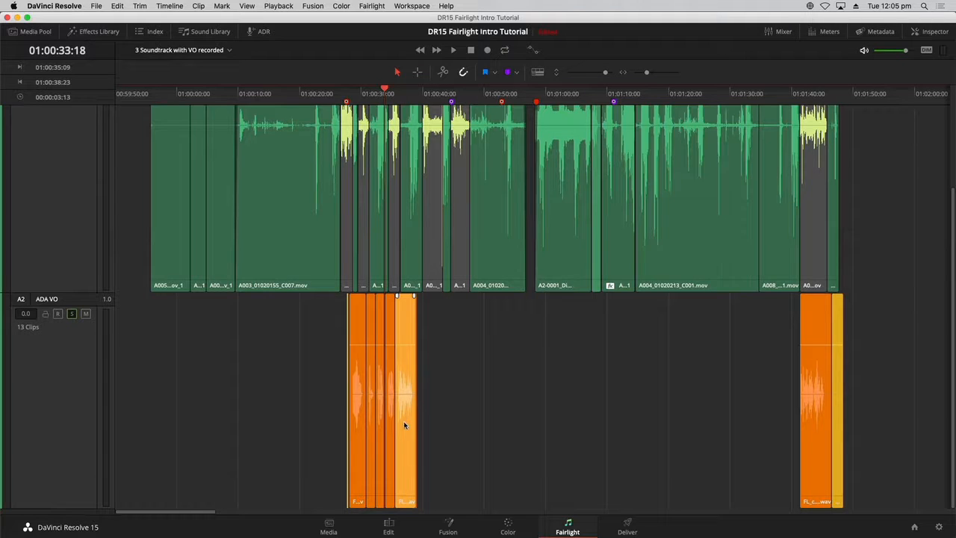
# - Move the apricot voice-over segment to the right, to about 01:00:42
pyautogui.moveTo(403, 423); pyautogui.dragTo(454, 424)
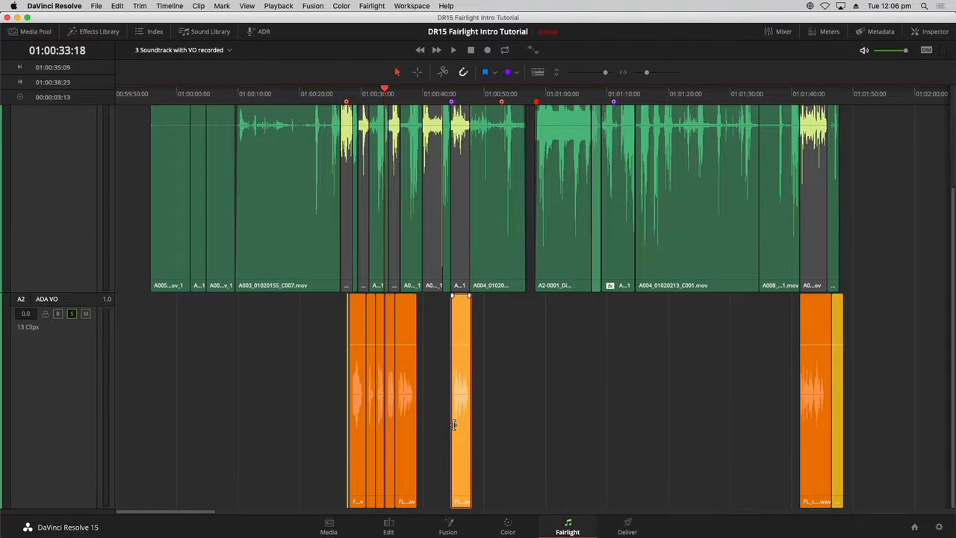
pyautogui.press('super+z')
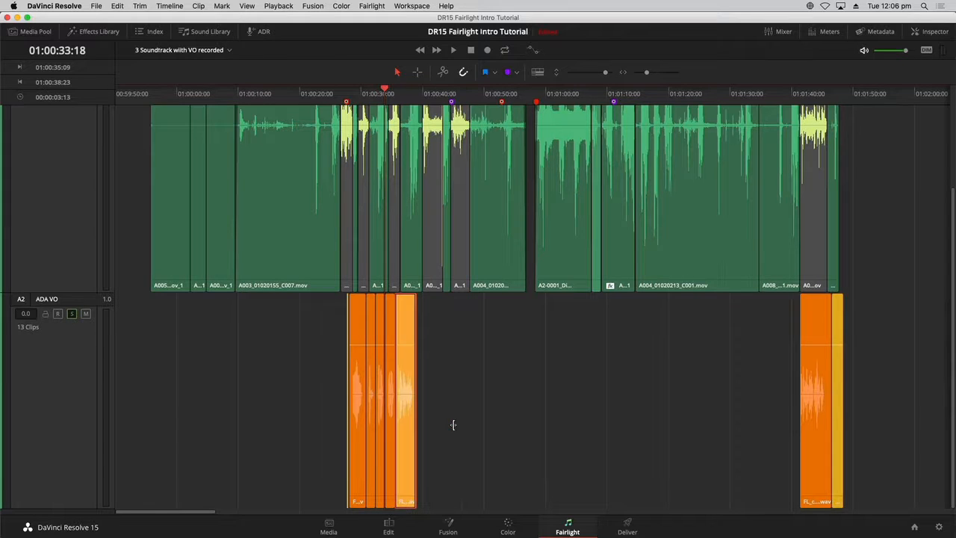
pyautogui.click(408, 406)
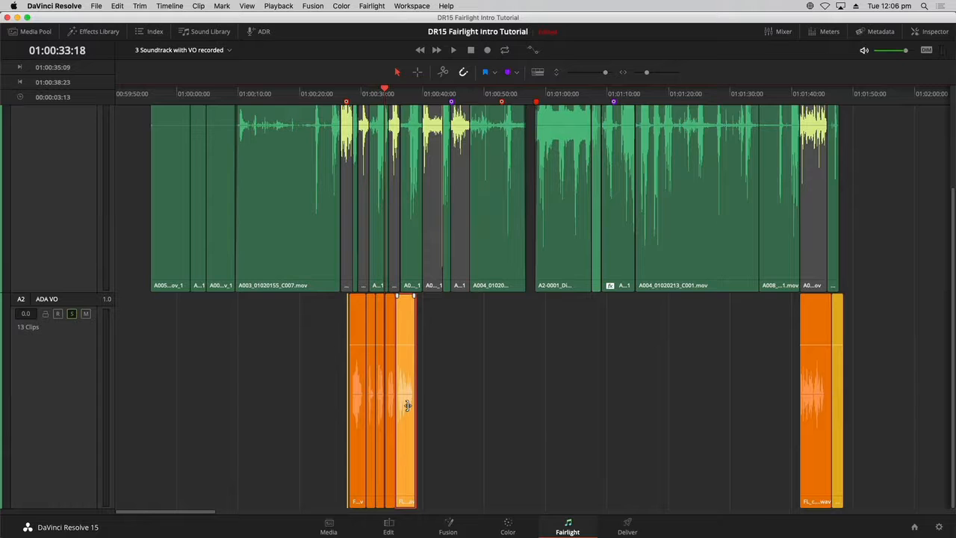
pyautogui.moveTo(402, 414); pyautogui.dragTo(463, 397)
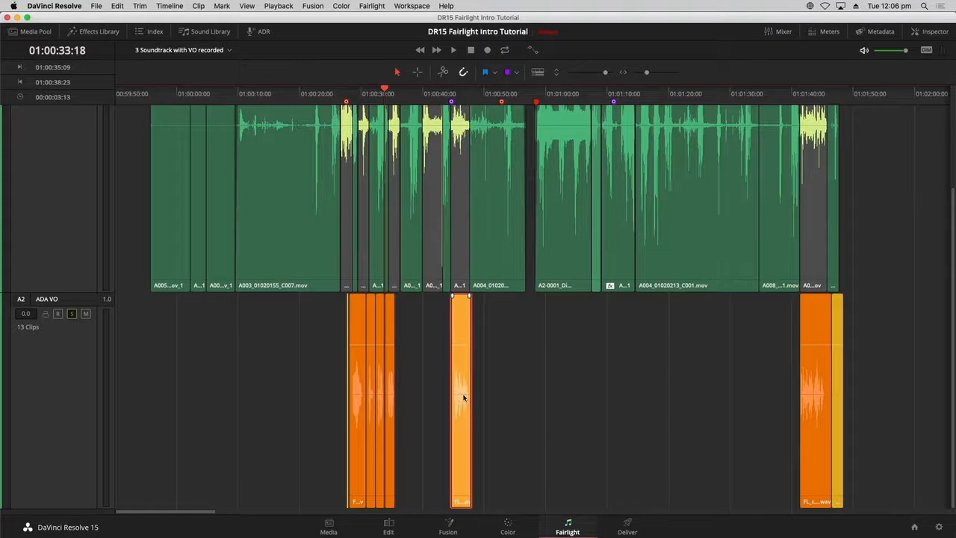
# - Space out the remaining voice-over segments along the ADA VO track into separate positions
pyautogui.press('super+equal')
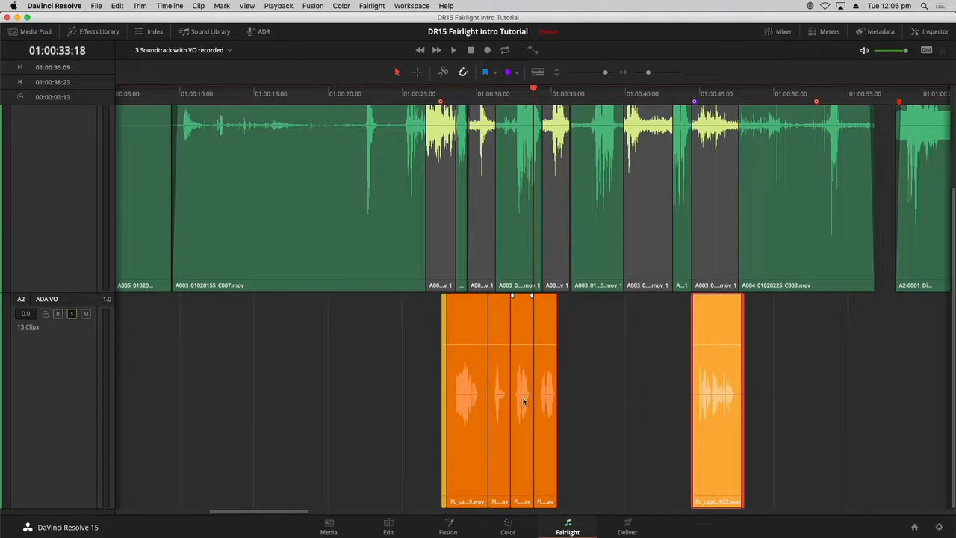
pyautogui.moveTo(603, 410); pyautogui.dragTo(639, 403)
pyautogui.click(523, 427)
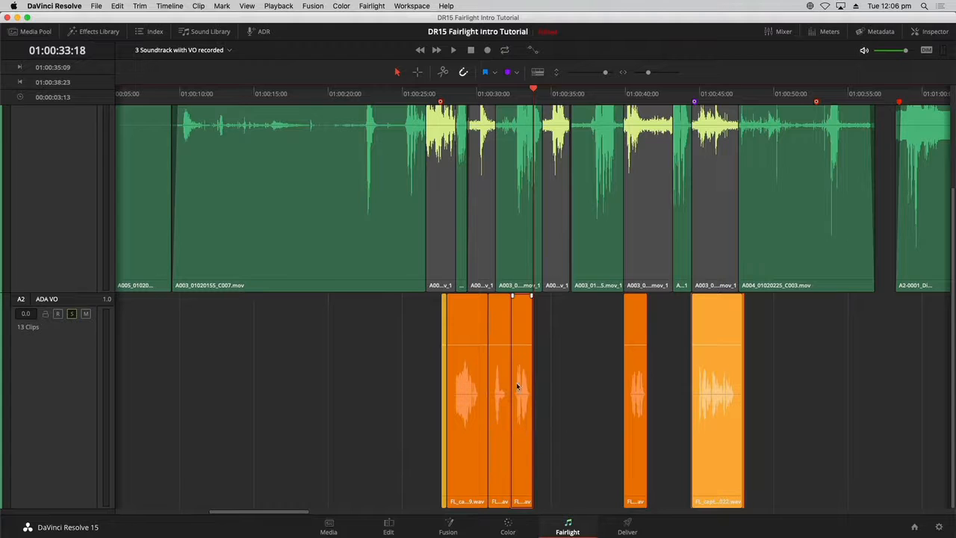
pyautogui.moveTo(521, 387); pyautogui.dragTo(551, 388)
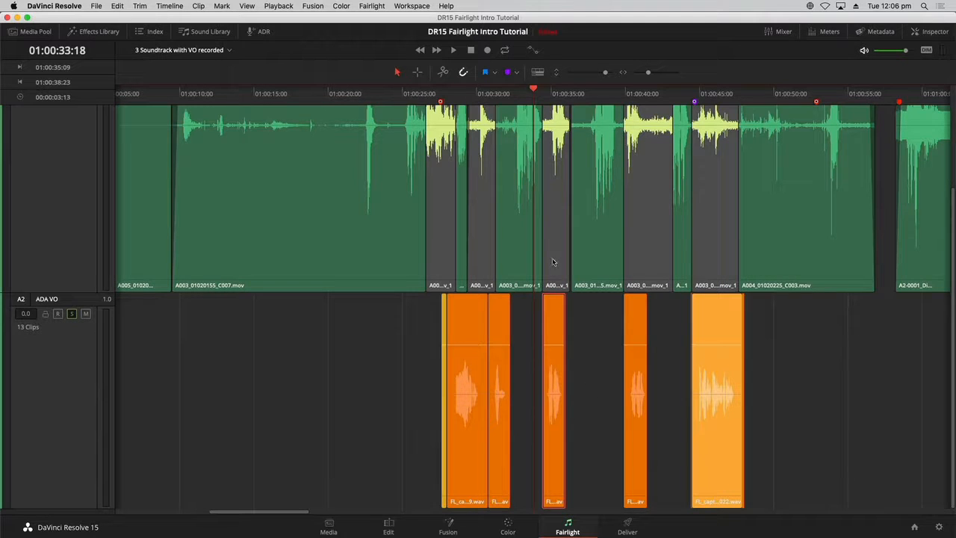
pyautogui.moveTo(380, 385); pyautogui.dragTo(466, 412)
pyautogui.moveTo(466, 412); pyautogui.dragTo(440, 390)
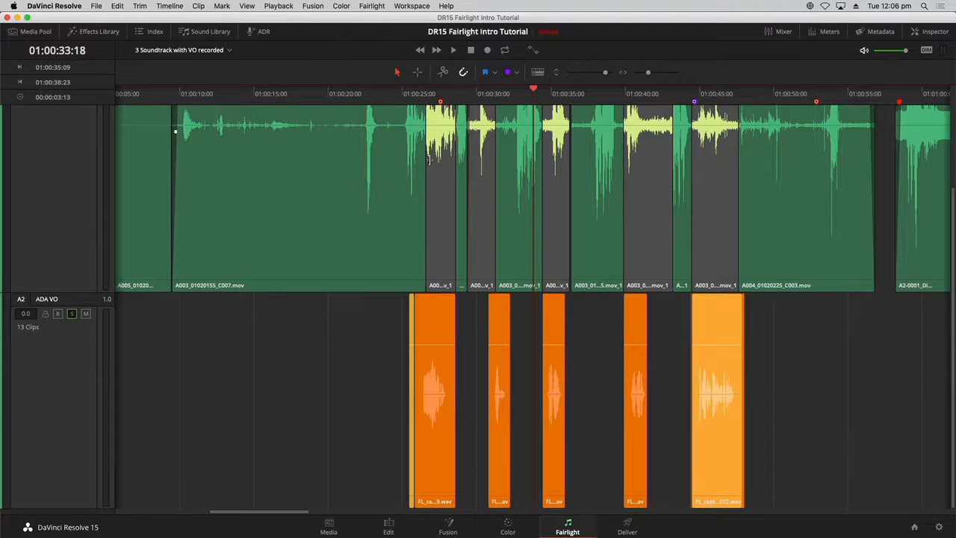
# - Show the audio track layers again and raise the yellow segment near 01:00:30 above the orange one
pyautogui.hotkey('shift', 'z')
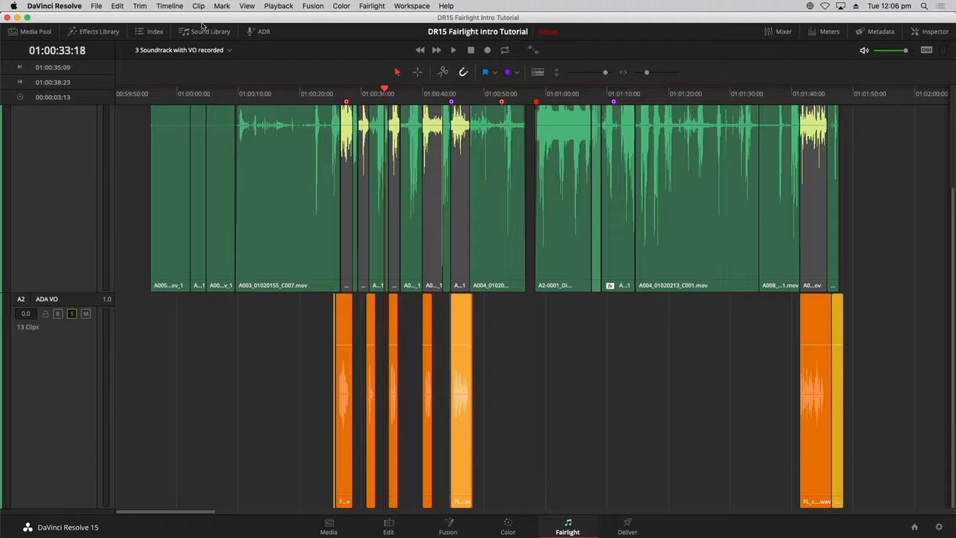
pyautogui.click(247, 6)
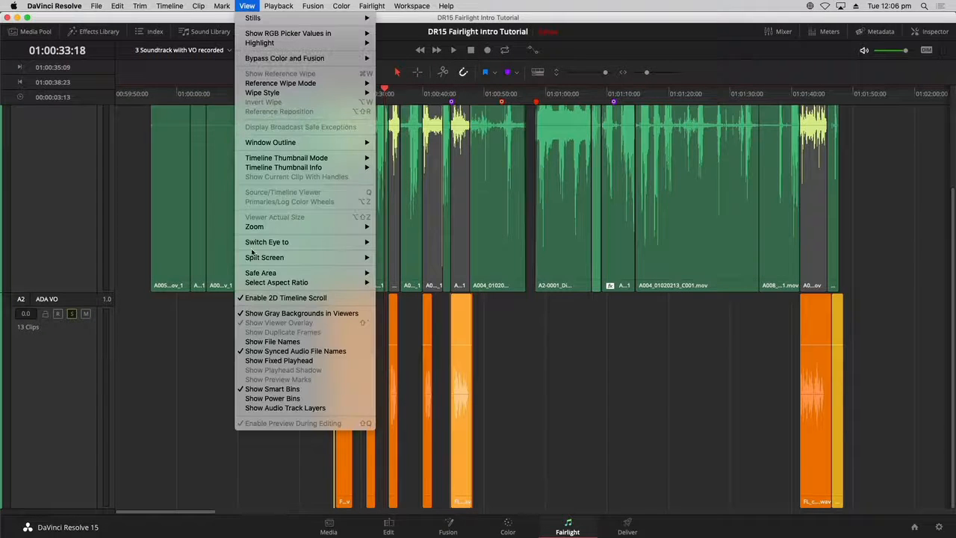
pyautogui.click(269, 409)
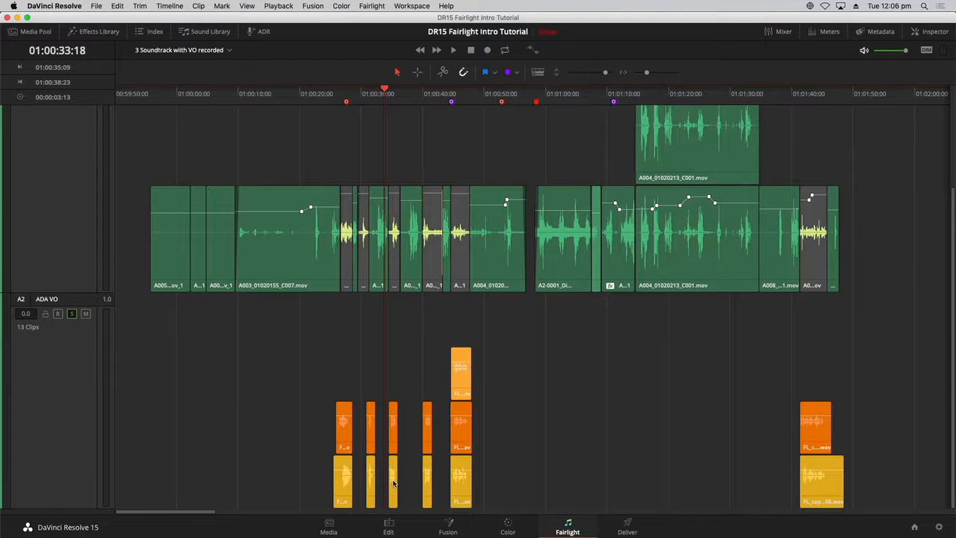
pyautogui.moveTo(393, 483); pyautogui.dragTo(393, 416)
# - Play the edited voice-over and switch to the 4 Dialogue Editing timeline
pyautogui.press('space')
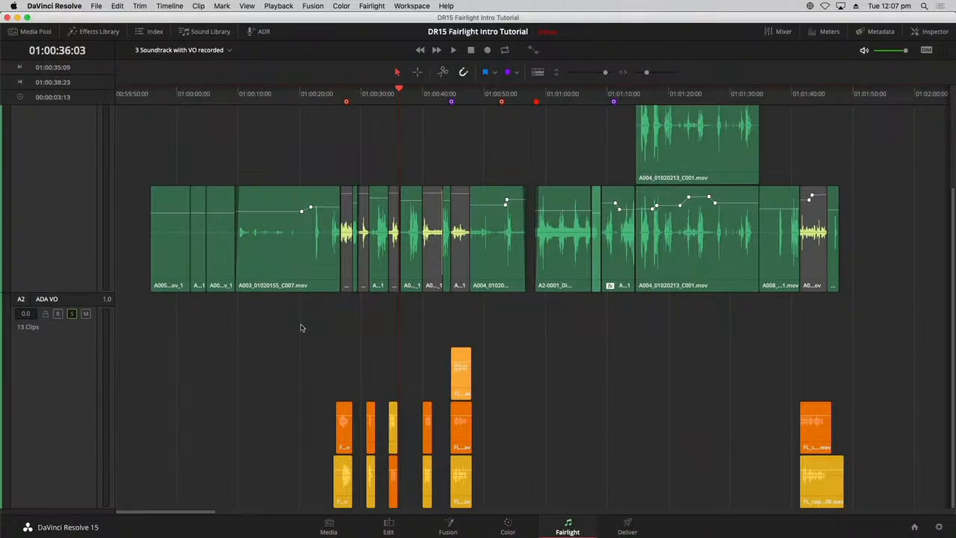
pyautogui.click(210, 53)
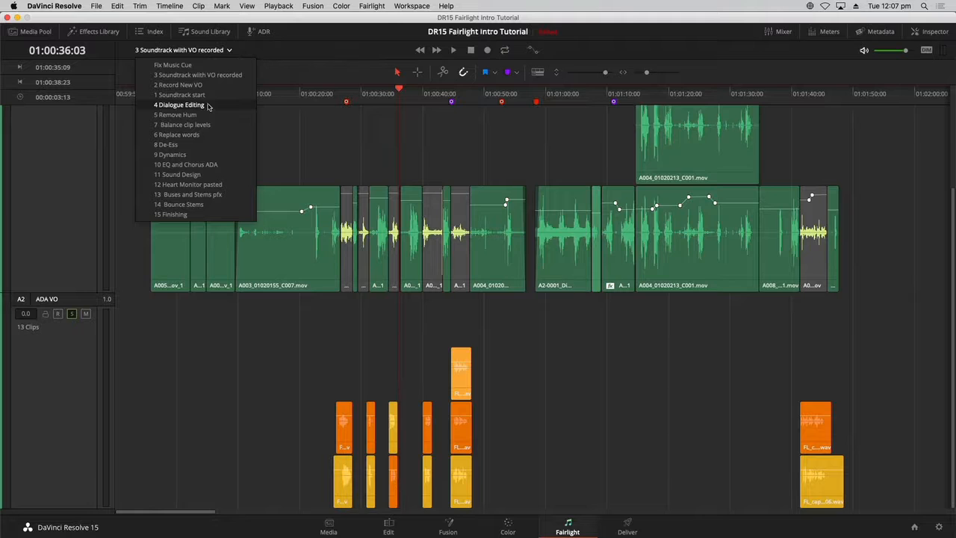
pyautogui.click(179, 104)
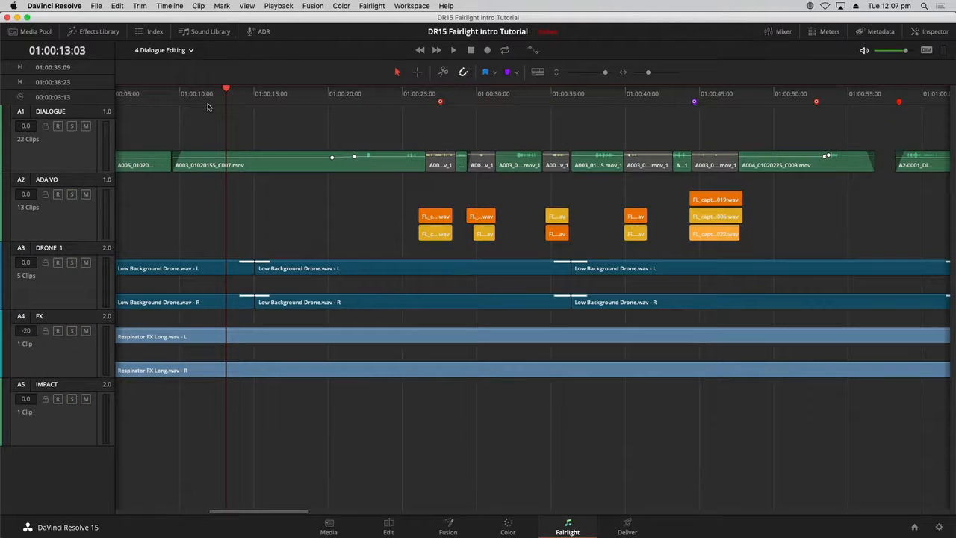
# - Hide the audio track layers on the 4 Dialogue Editing timeline
pyautogui.click(247, 6)
pyautogui.click(305, 408)
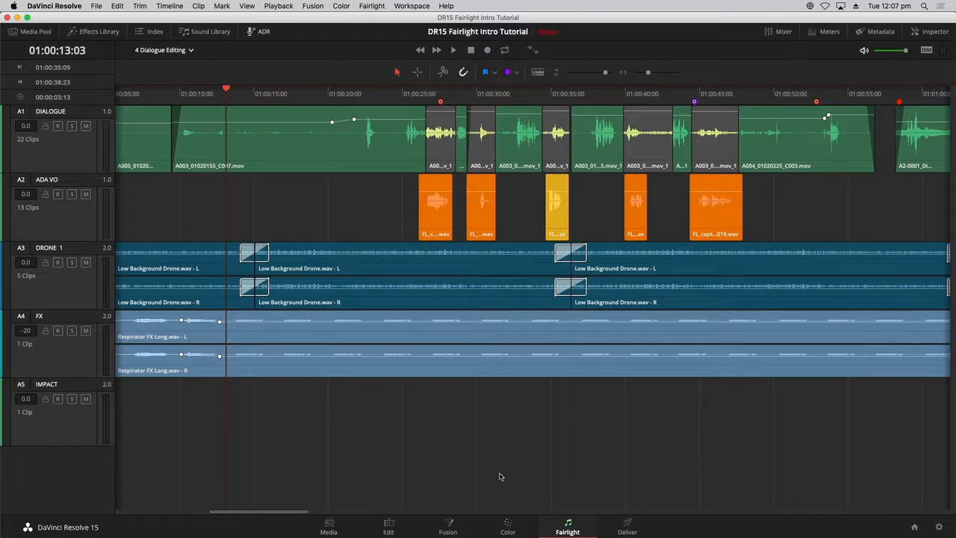
# - Add one mono audio track below the DIALOGUE track
pyautogui.press('super+minus')
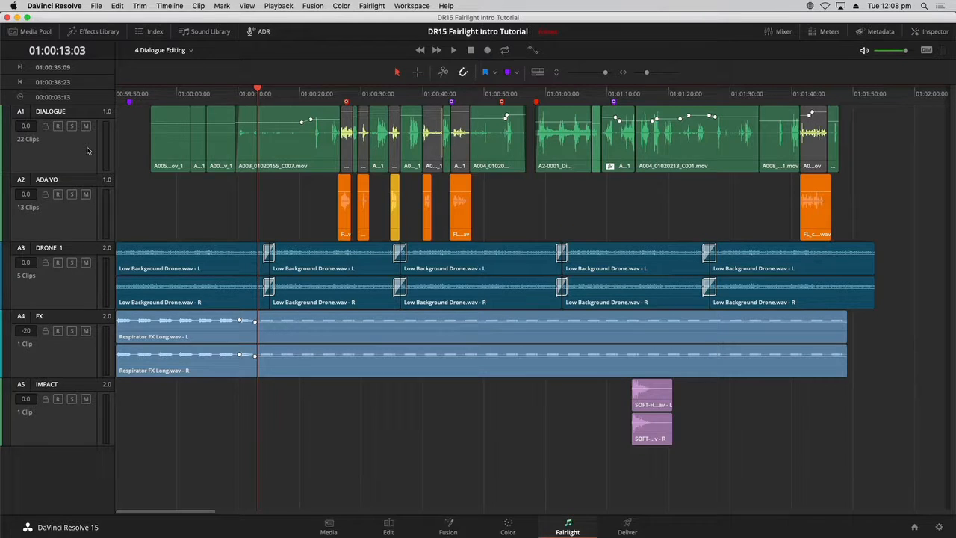
pyautogui.rightClick(55, 146)
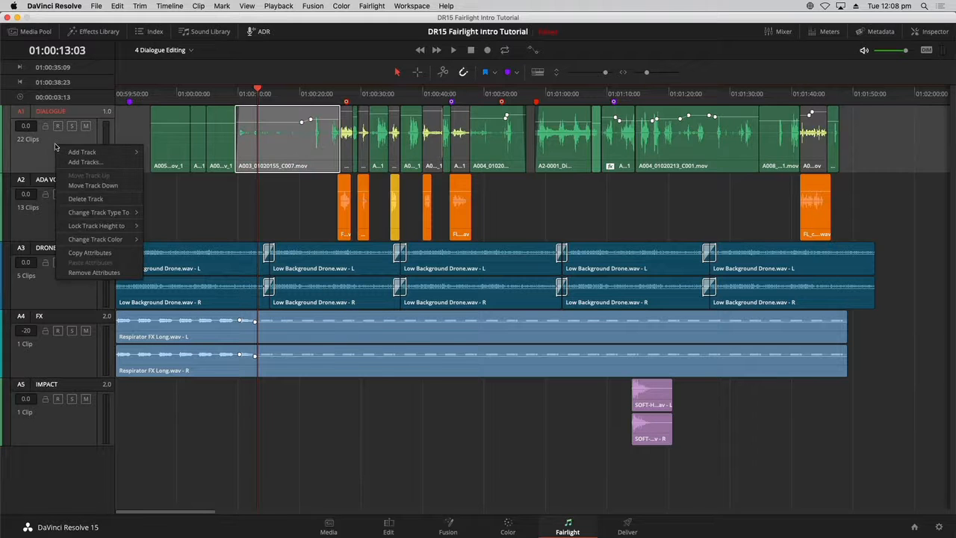
pyautogui.click(81, 162)
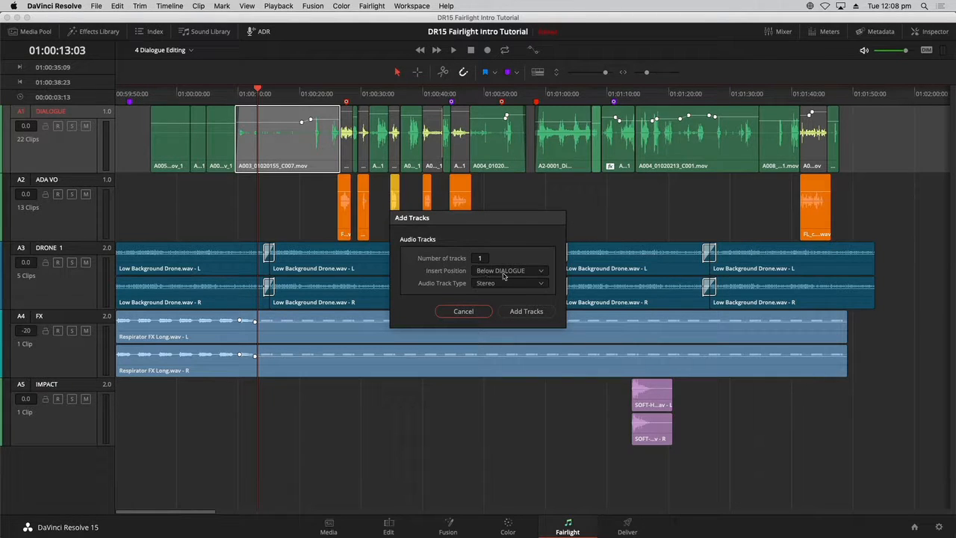
pyautogui.click(509, 283)
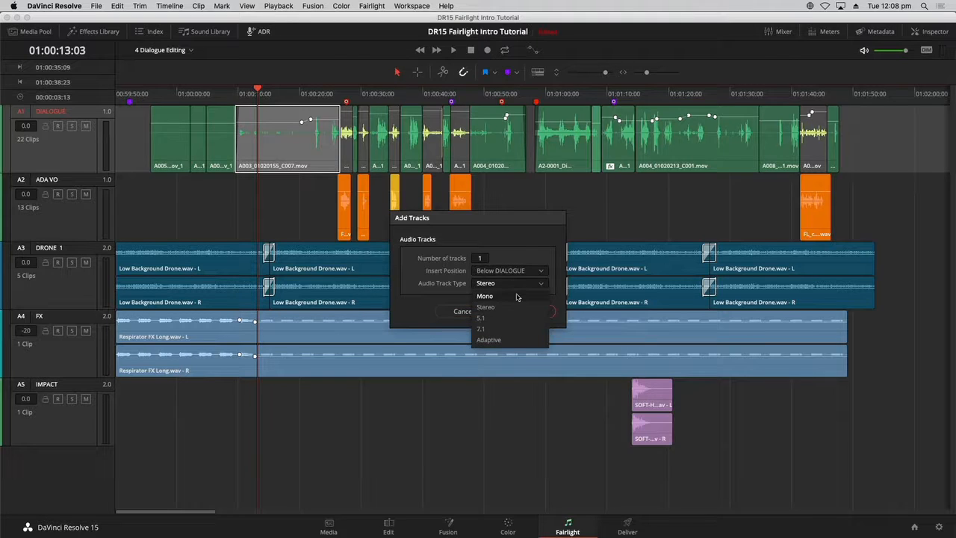
pyautogui.click(516, 298)
pyautogui.click(527, 311)
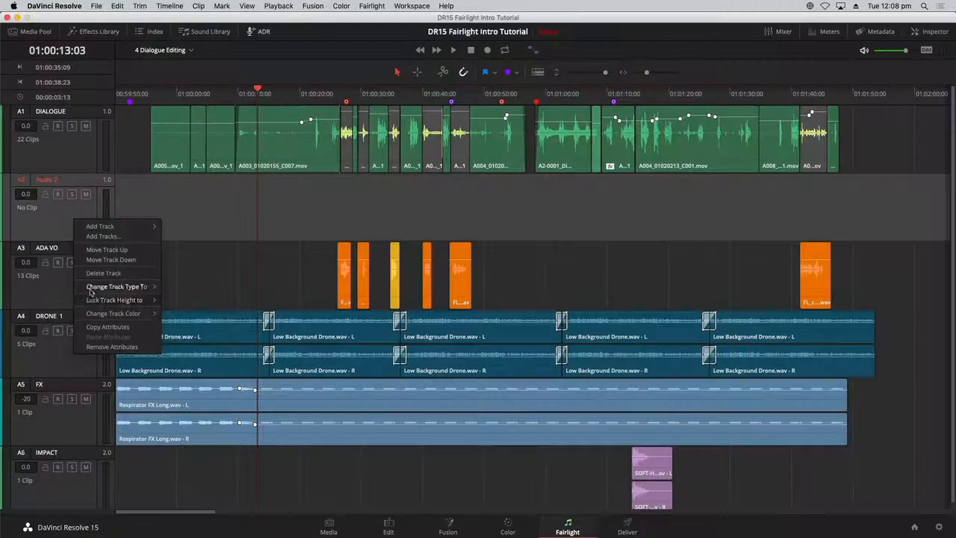
# - Try to change the new Audio 2 track's type to Stereo
pyautogui.moveTo(92, 301)
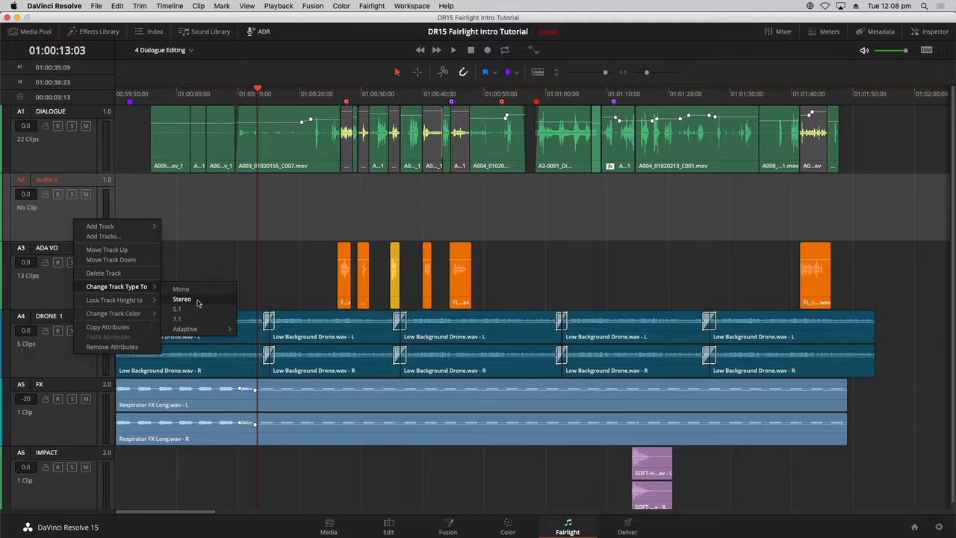
pyautogui.click(182, 299)
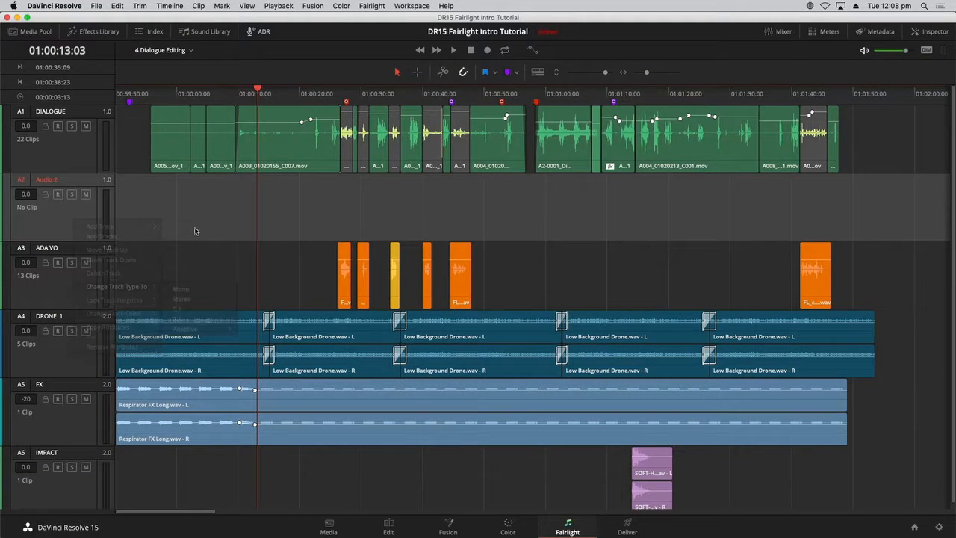
pyautogui.click(48, 226)
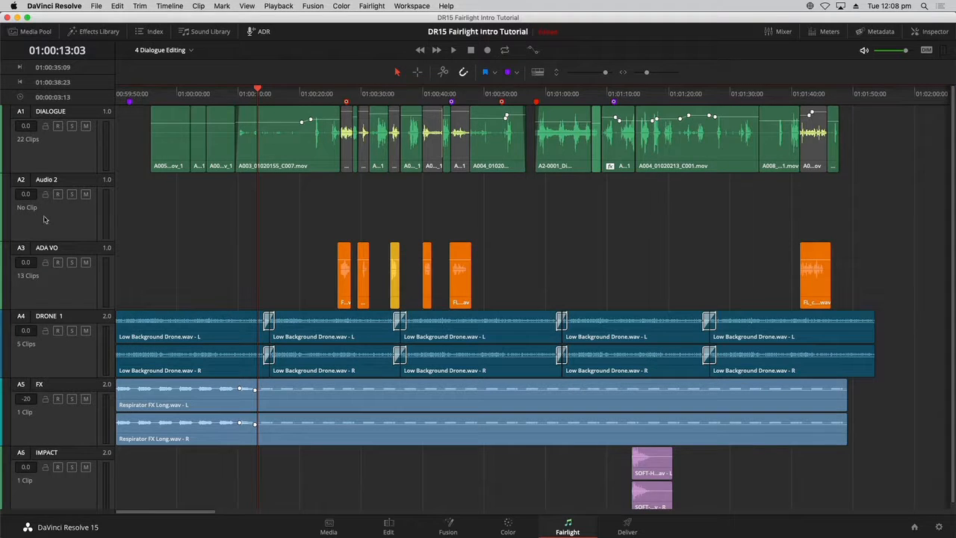
# - Rename the DIALOGUE track to EMILIANA and the Audio 2 track to PHILIP
pyautogui.doubleClick(62, 112)
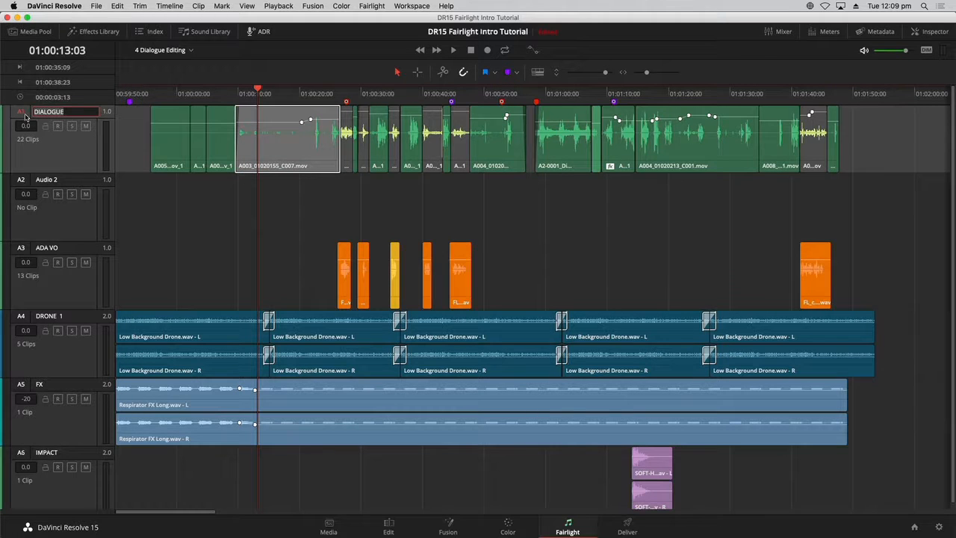
pyautogui.write('EMILIANA')
pyautogui.doubleClick(46, 180)
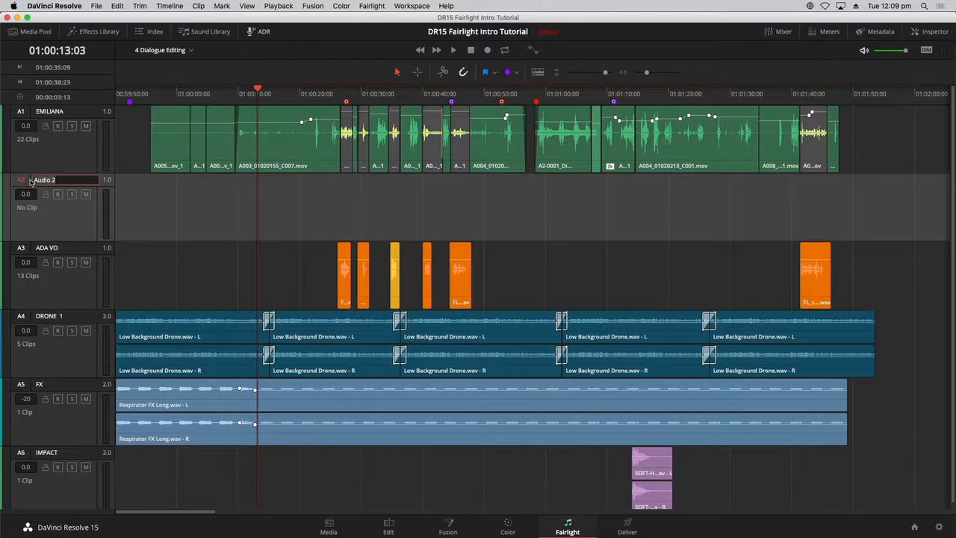
pyautogui.write('F')
pyautogui.click(212, 210)
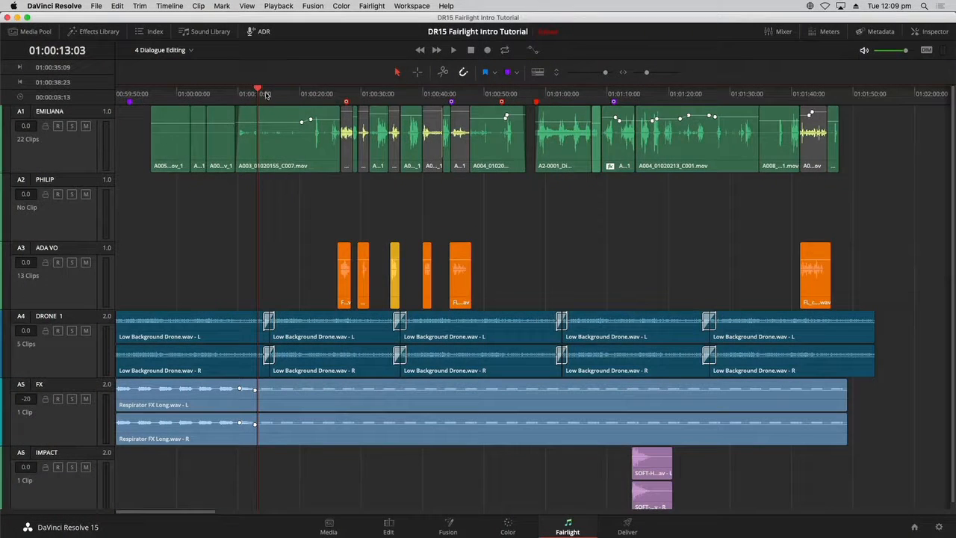
# - Show the meters and move the A003_01020155_C007 dialogue clip down onto the PHILIP track
pyautogui.click(269, 94)
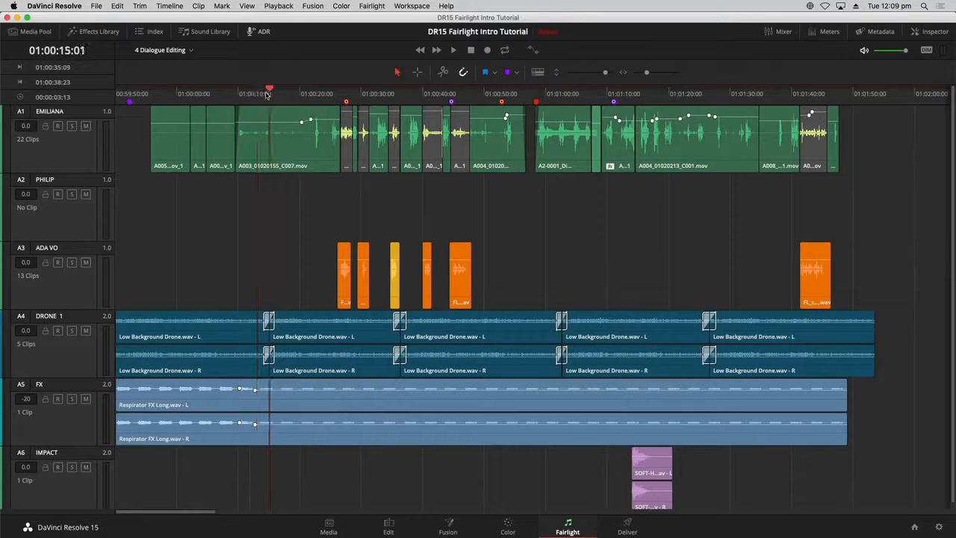
pyautogui.click(828, 33)
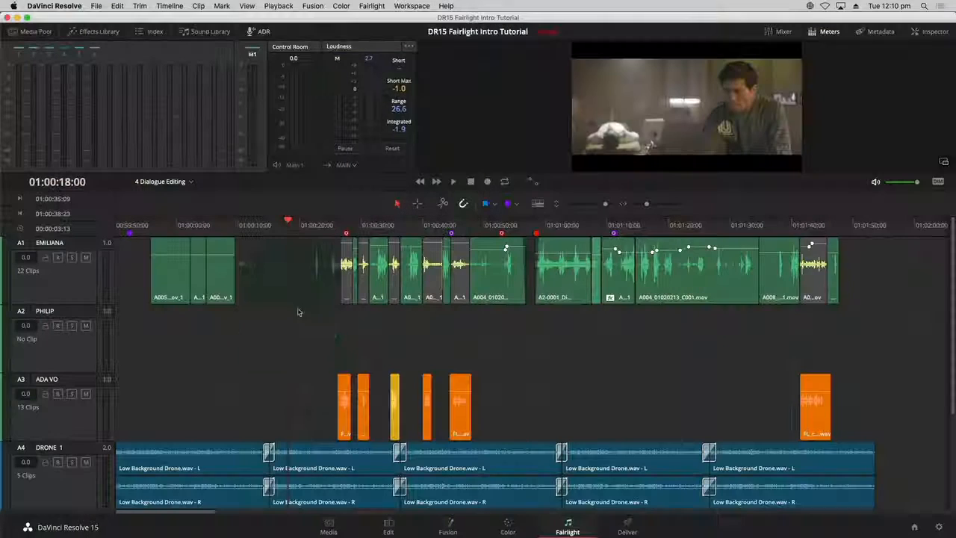
pyautogui.moveTo(298, 312); pyautogui.dragTo(299, 320)
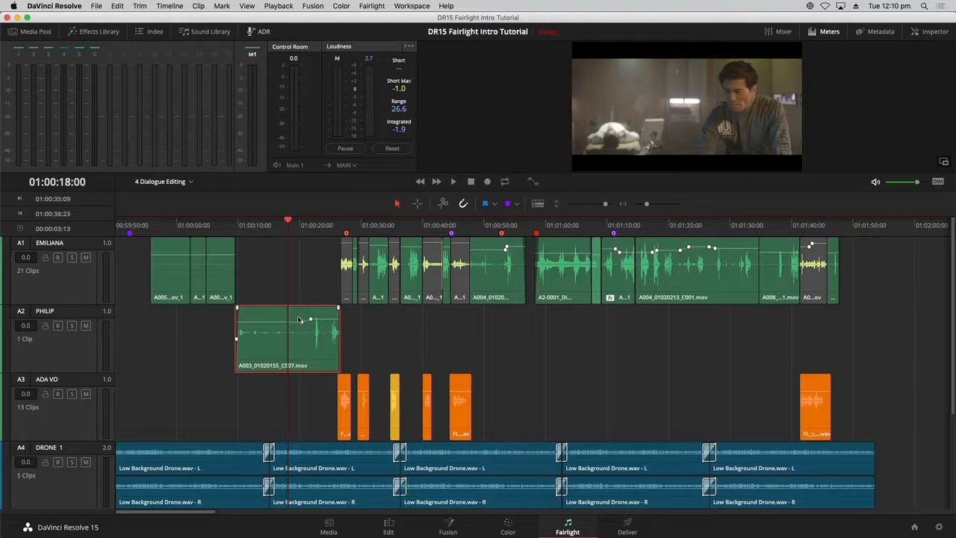
pyautogui.click(381, 318)
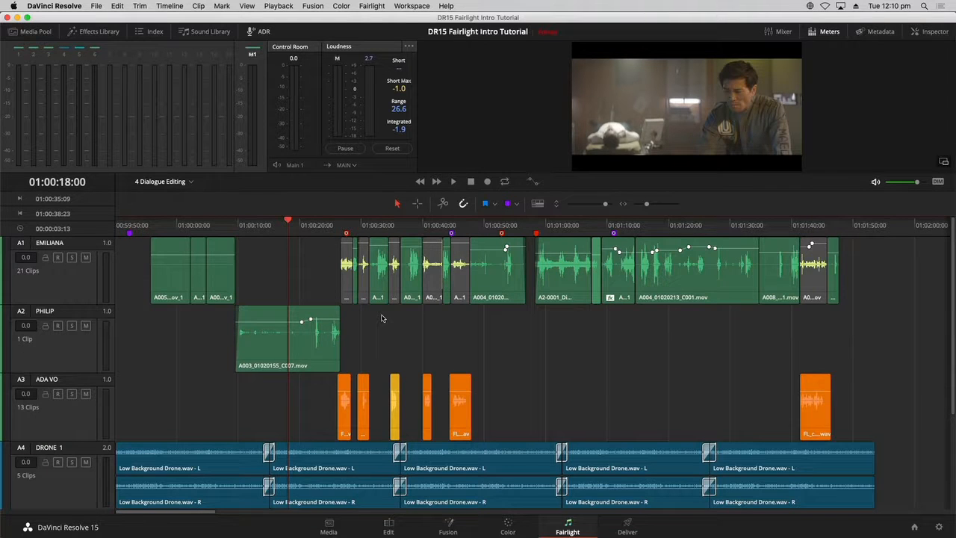
# - Zoom in around 01:00:28, play the dialogue, and move the short clip there down onto the PHILIP track
pyautogui.click(358, 226)
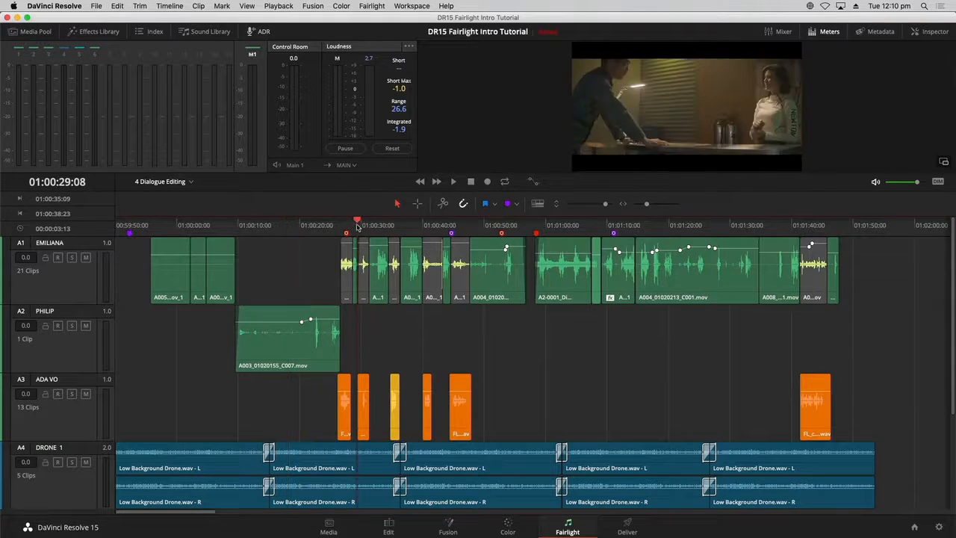
pyautogui.press('super+equal')
pyautogui.press('super+equal')
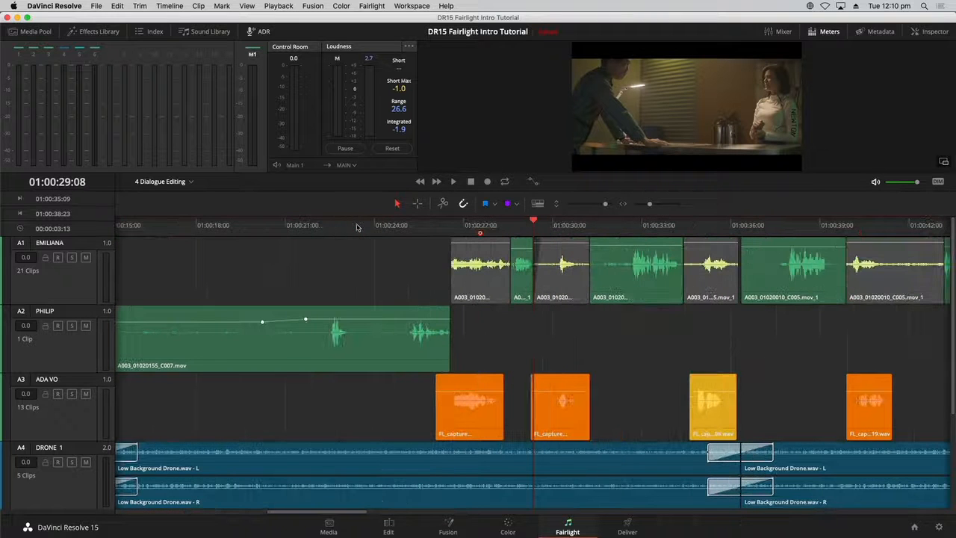
pyautogui.click(512, 224)
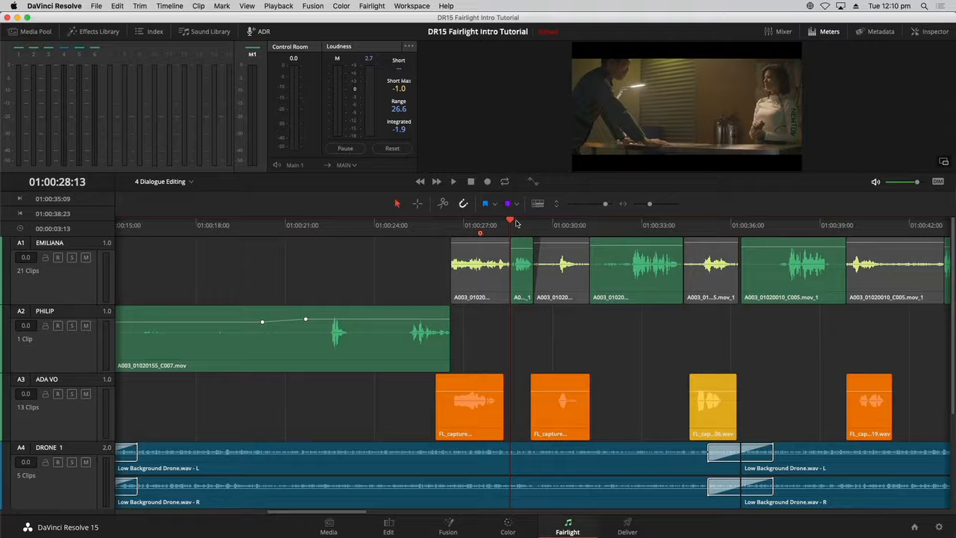
pyautogui.press('space')
pyautogui.press('space')
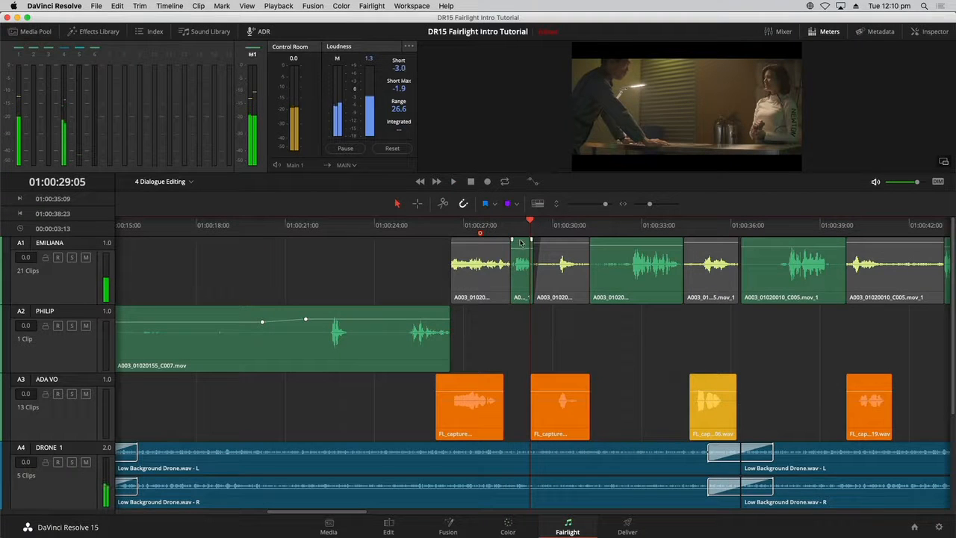
pyautogui.click(518, 282)
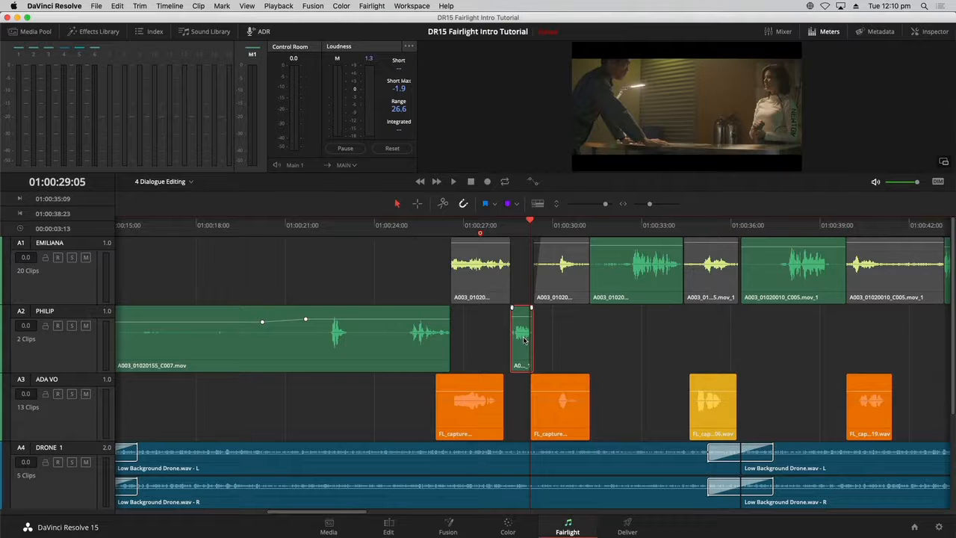
# - Play through the EMILIANA dialogue between about 01:00:30 and 01:00:45 to identify each speaker's lines
pyautogui.click(589, 348)
pyautogui.click(617, 231)
pyautogui.click(627, 272)
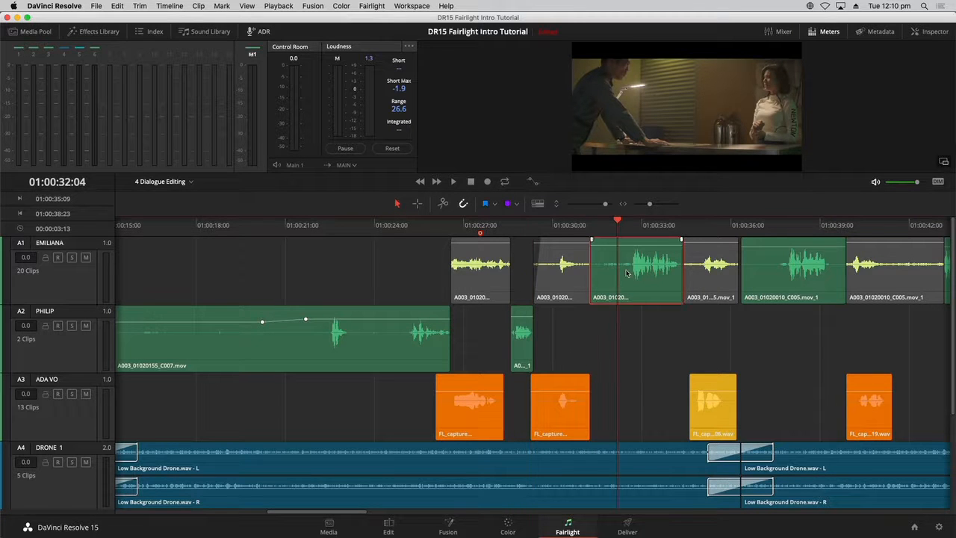
pyautogui.press('space')
pyautogui.press('space')
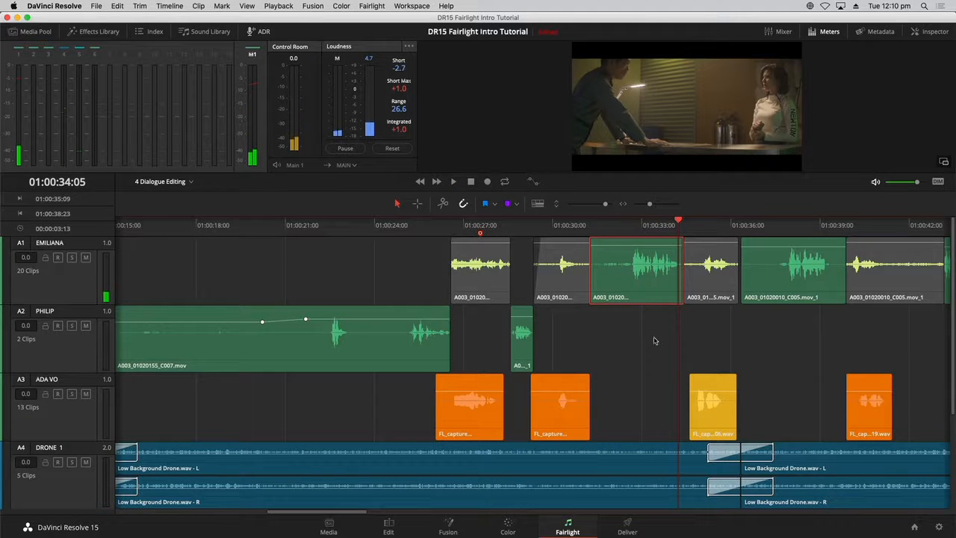
pyautogui.moveTo(346, 514); pyautogui.dragTo(424, 514)
pyautogui.click(402, 224)
pyautogui.press('space')
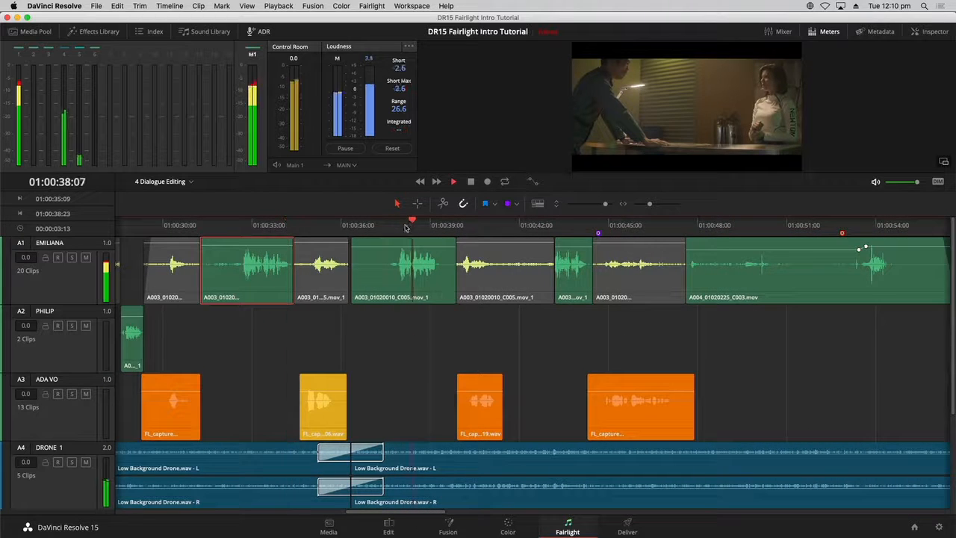
pyautogui.click(560, 224)
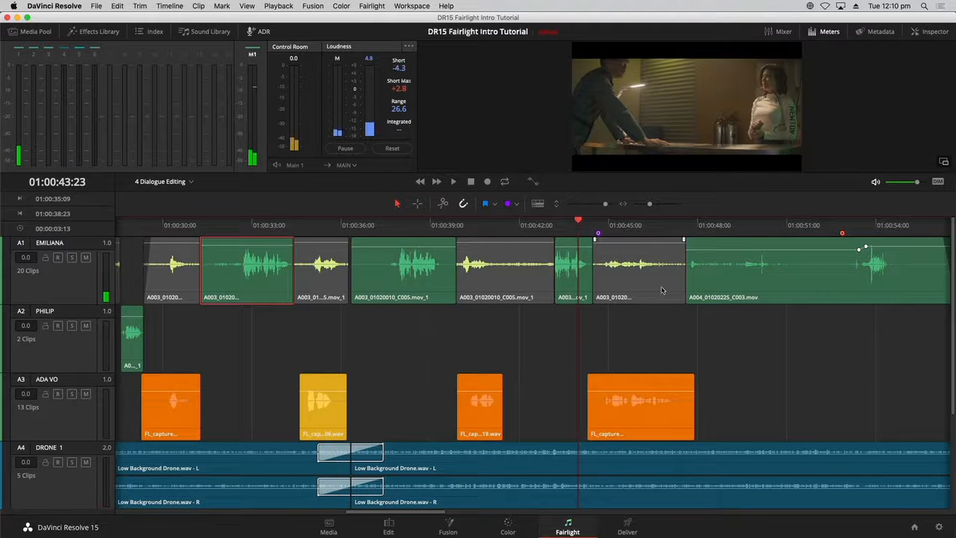
pyautogui.press('super+minus')
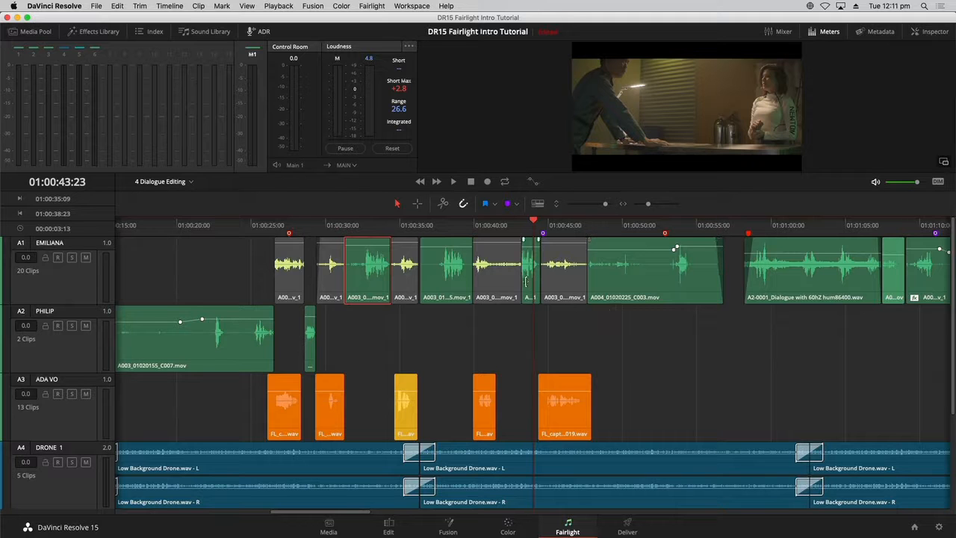
# - Select the dialogue clips from about 01:00:43 to 01:01:08 and paste them onto the PHILIP track
pyautogui.click(527, 279)
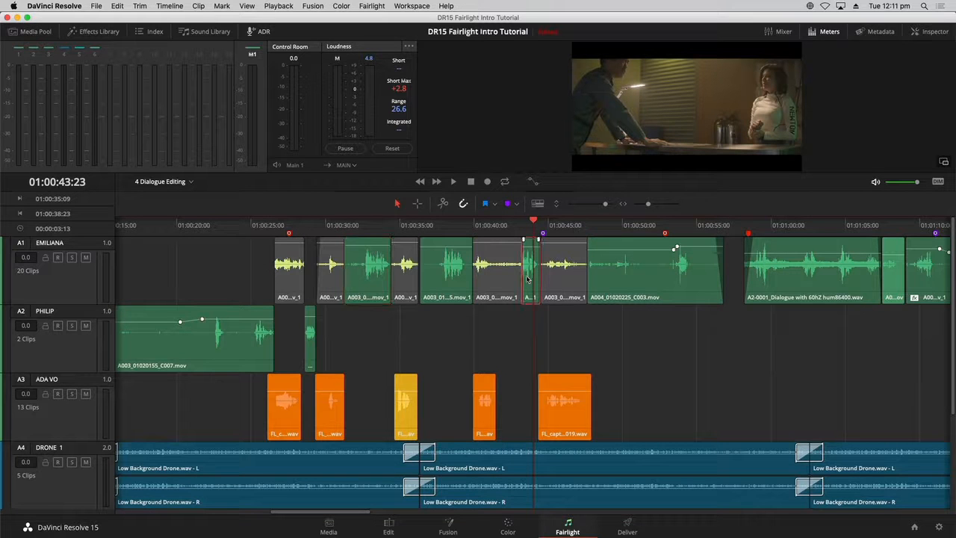
pyautogui.keyDown('super'); pyautogui.click(668, 279); pyautogui.keyUp('super')
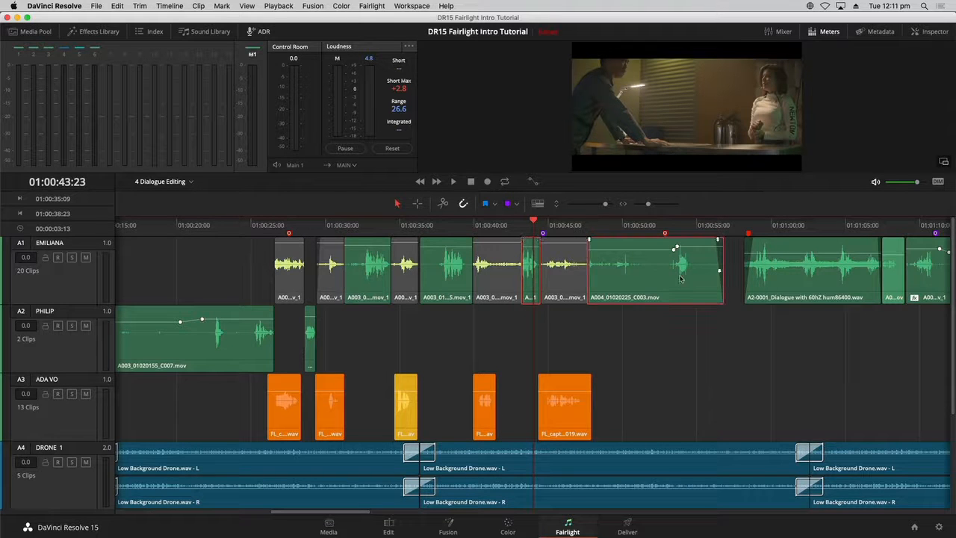
pyautogui.keyDown('super'); pyautogui.click(777, 276); pyautogui.keyUp('super')
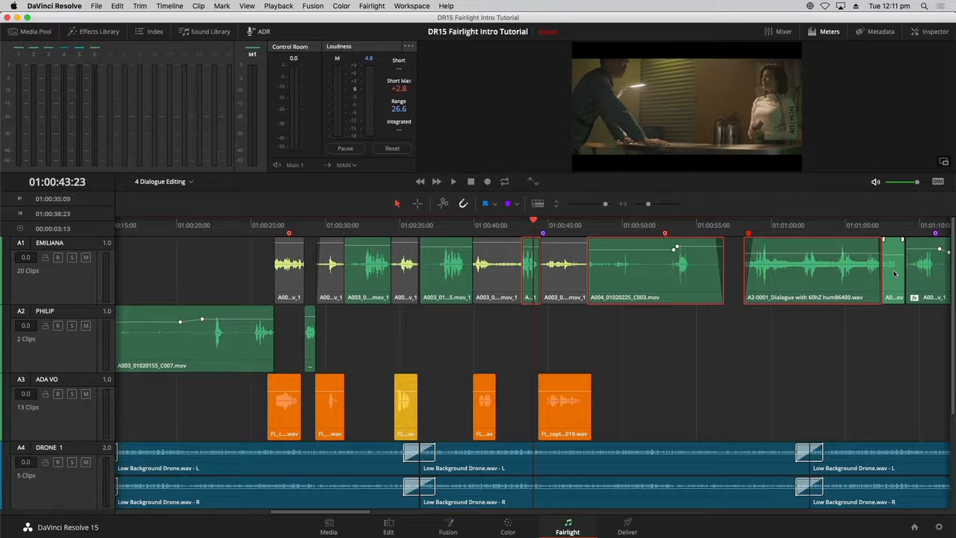
pyautogui.keyDown('super'); pyautogui.click(894, 274); pyautogui.keyUp('super')
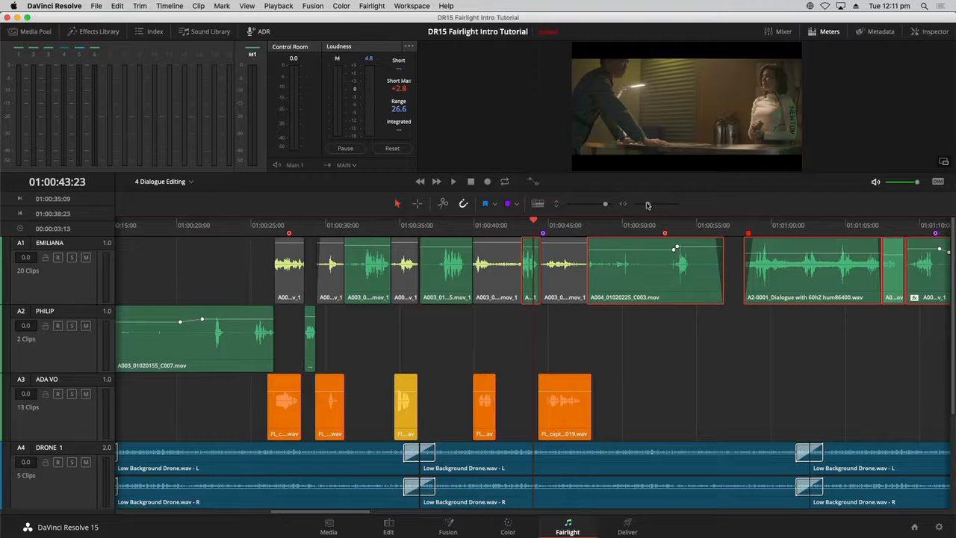
pyautogui.moveTo(648, 206); pyautogui.dragTo(647, 206)
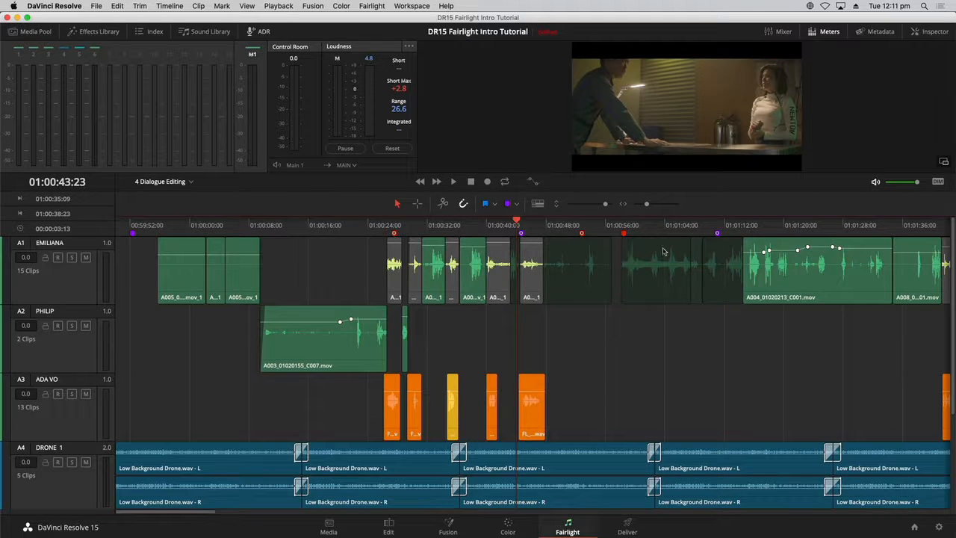
pyautogui.click(59, 366)
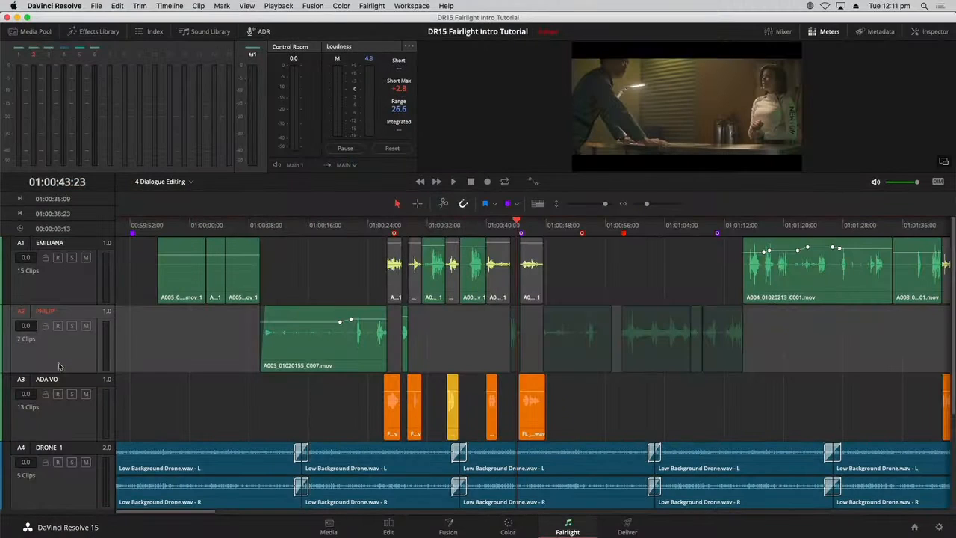
pyautogui.hotkey('ctrl', 'v')
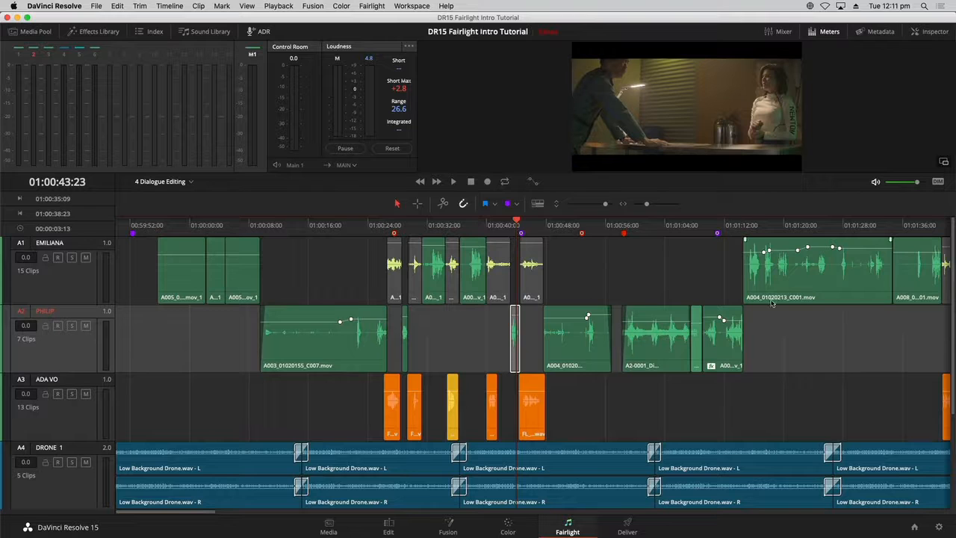
pyautogui.click(863, 342)
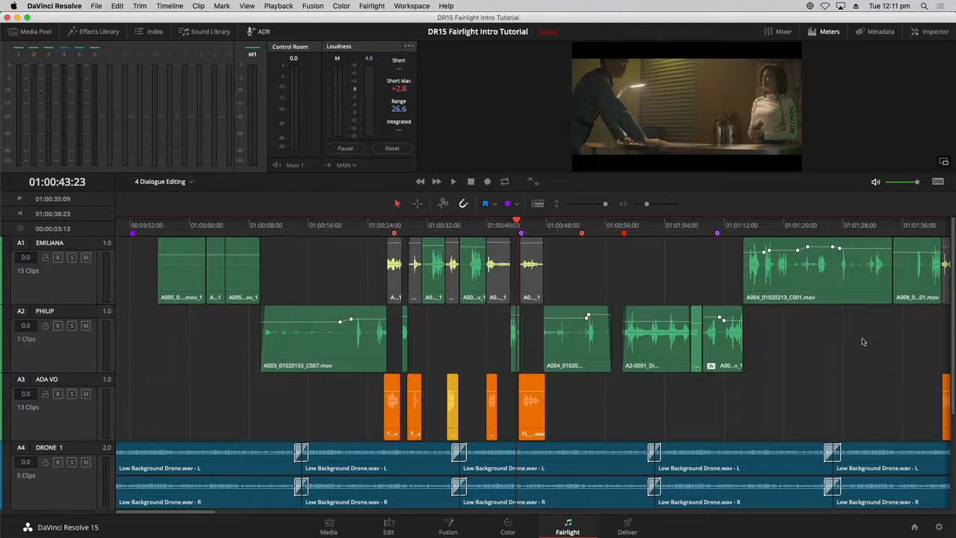
# - Move the A004_01020213_C001 clip from the EMILIANA track down onto the PHILIP track
pyautogui.press('super+minus')
pyautogui.click(650, 227)
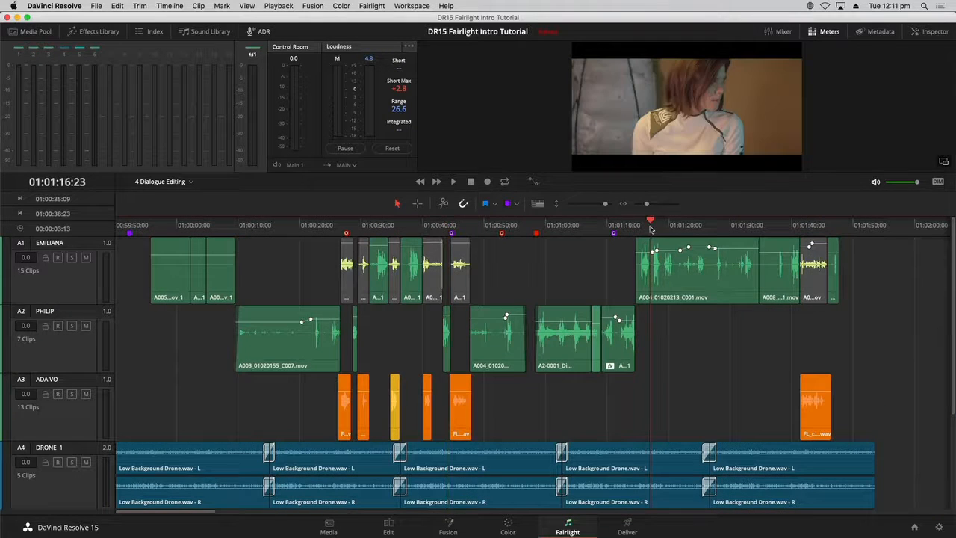
pyautogui.click(722, 286)
pyautogui.hotkey('alt', 'Down')
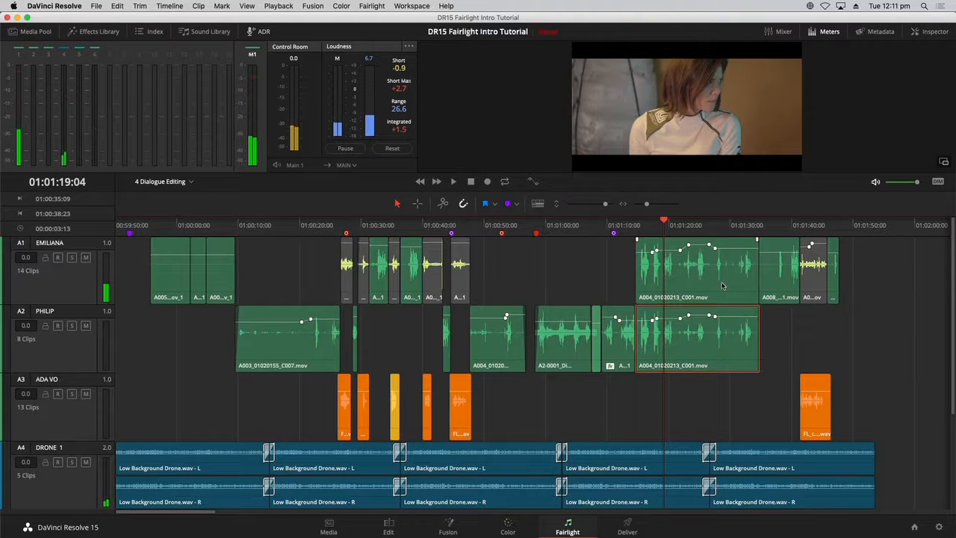
# - Shift the A004_01020213_C001 clip up and back down so it sits only on the PHILIP track
pyautogui.hotkey('alt', 'Up')
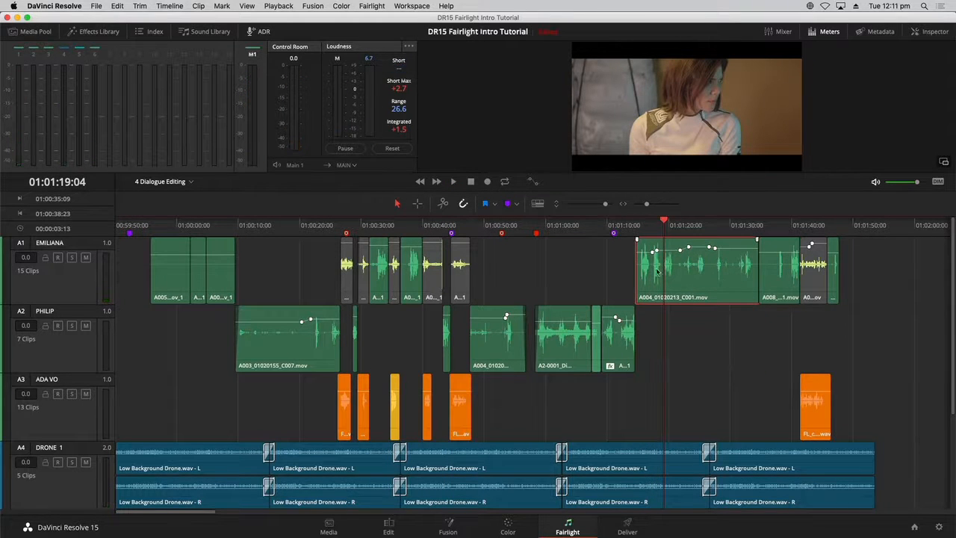
pyautogui.hotkey('alt', 'Down')
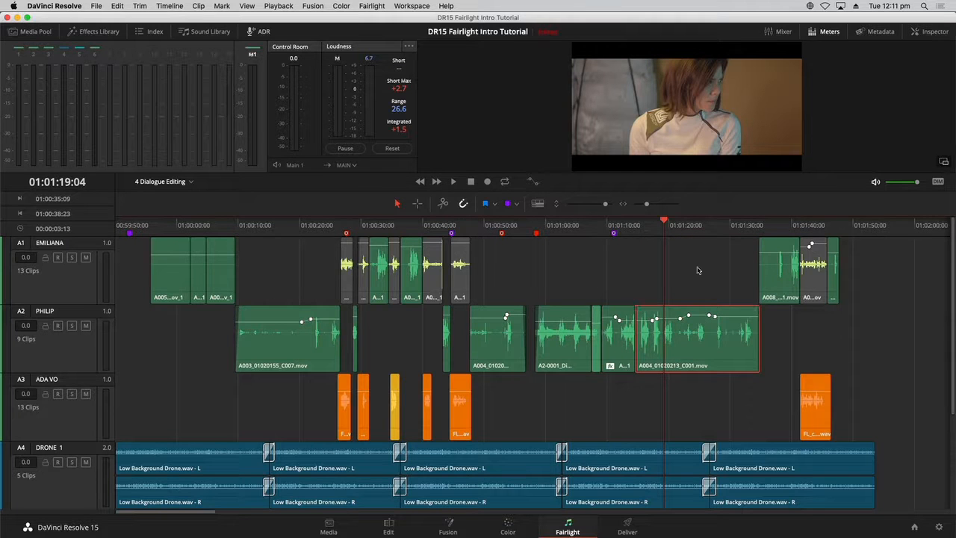
# - Play the dialogue near 01:01:37 and move the short clip at the end of the EMILIANA track down onto the PHILIP track
pyautogui.click(698, 270)
pyautogui.click(778, 225)
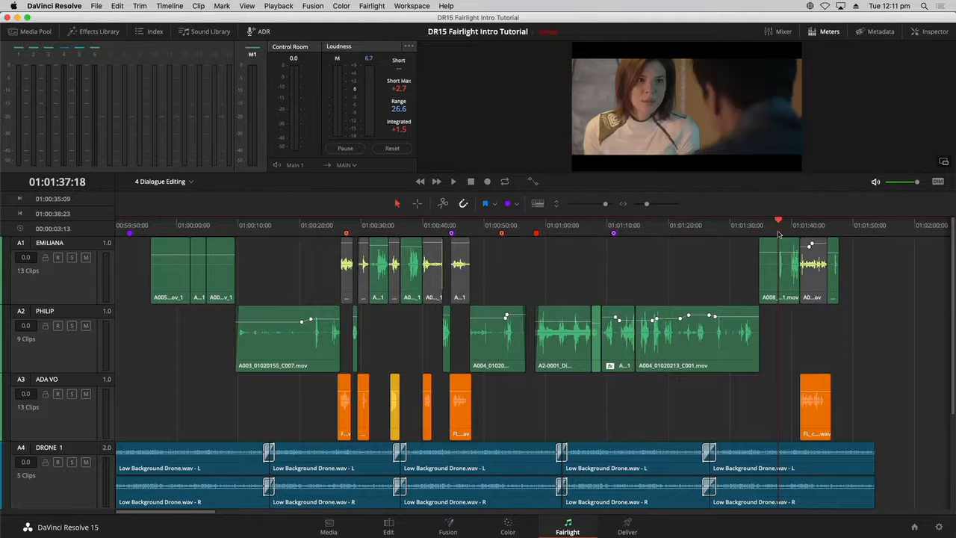
pyautogui.press('space')
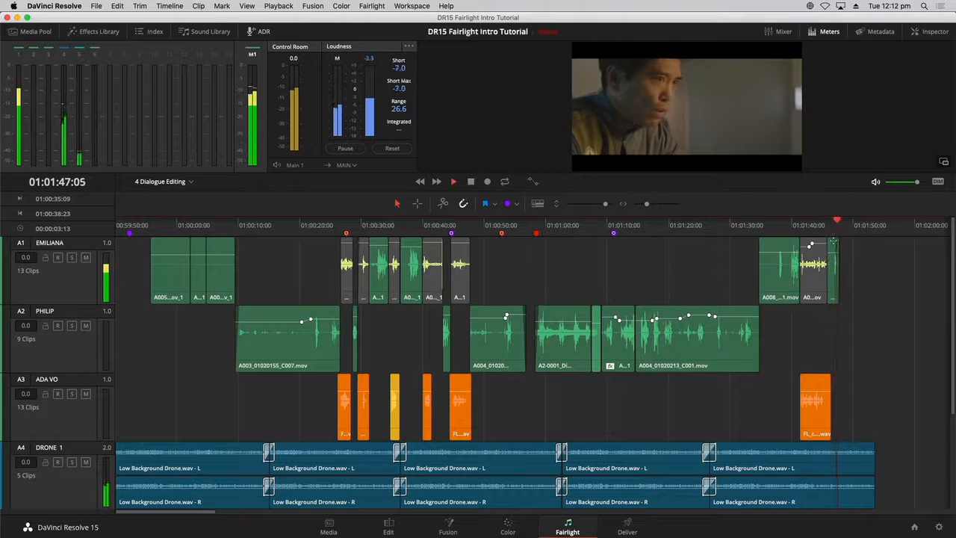
pyautogui.press('space')
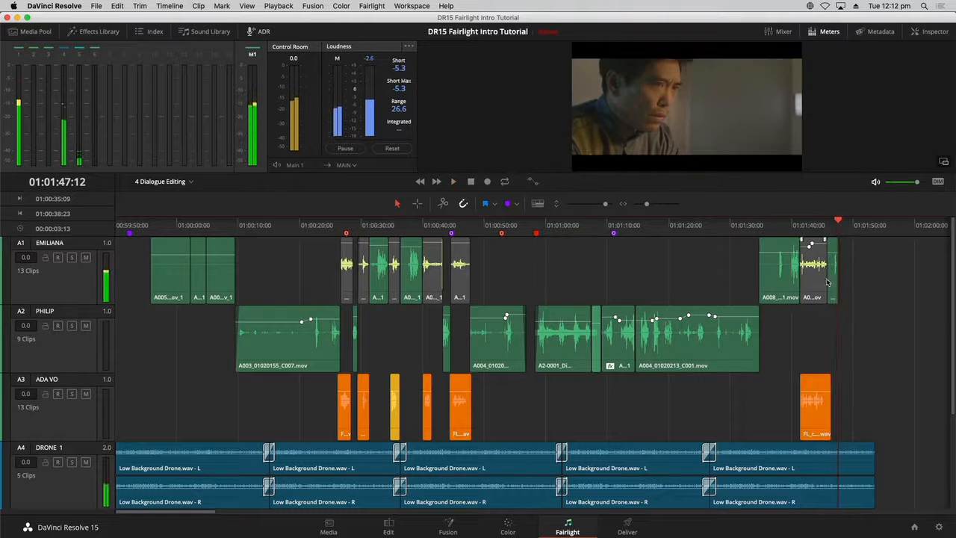
pyautogui.click(836, 276)
pyautogui.hotkey('alt', 'Down')
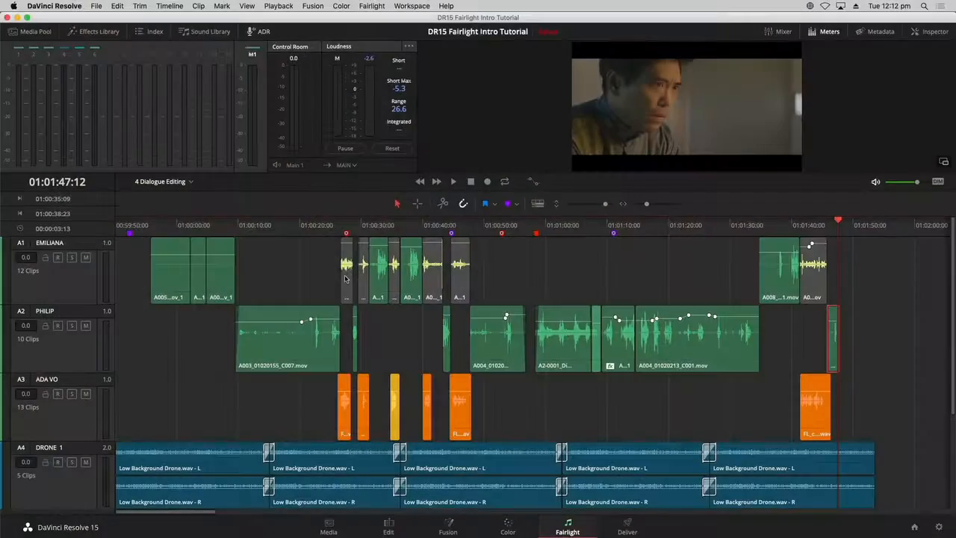
# - Delete the leftover PHILIP lines from the EMILIANA track around 01:00:28–01:00:42 and near 01:01:40
pyautogui.click(342, 270)
pyautogui.press('Delete')
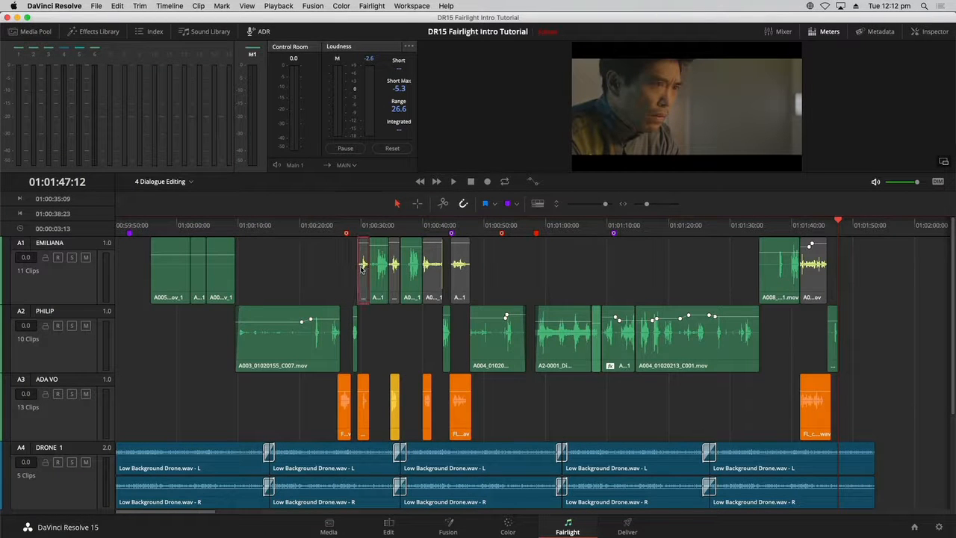
pyautogui.press('Delete')
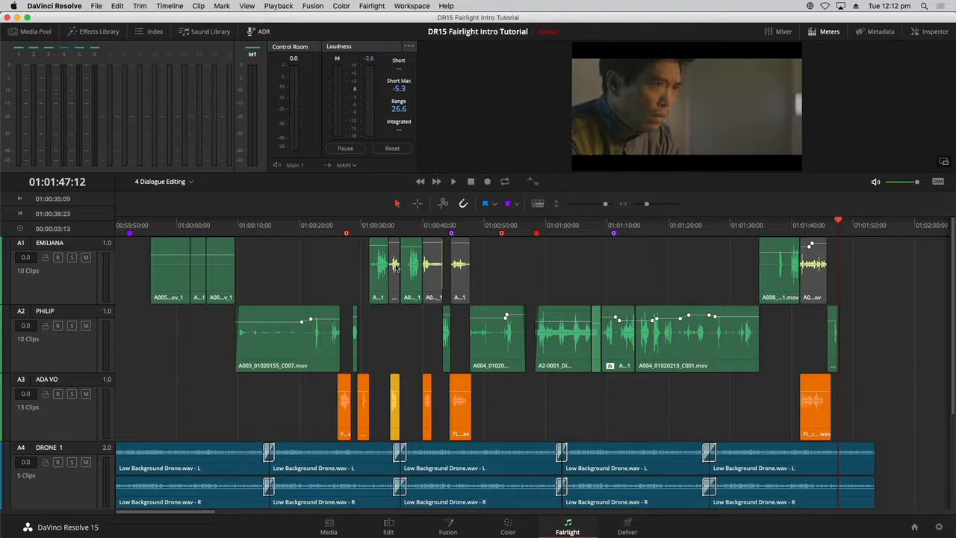
pyautogui.press('Delete')
pyautogui.click(436, 266)
pyautogui.press('Delete')
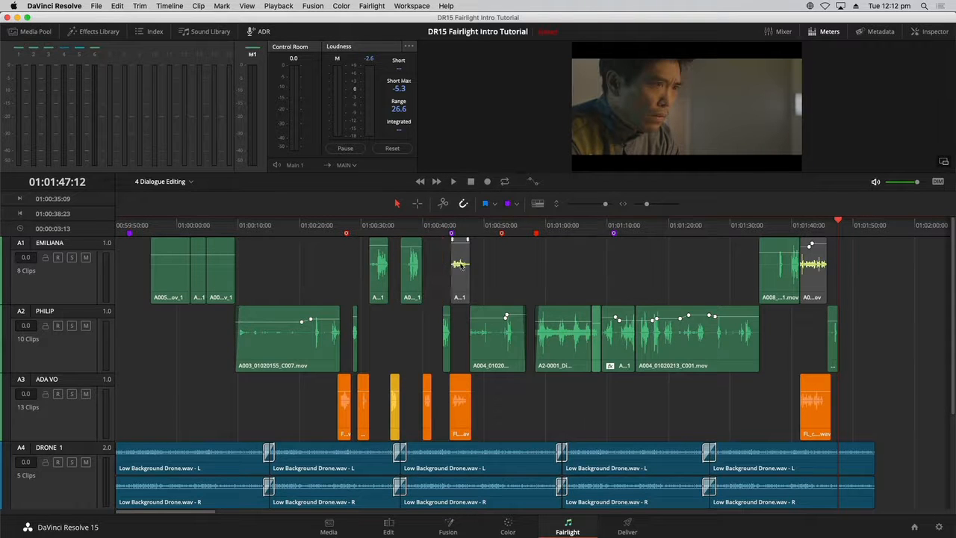
pyautogui.click(456, 266)
pyautogui.press('Delete')
pyautogui.click(814, 262)
pyautogui.press('Delete')
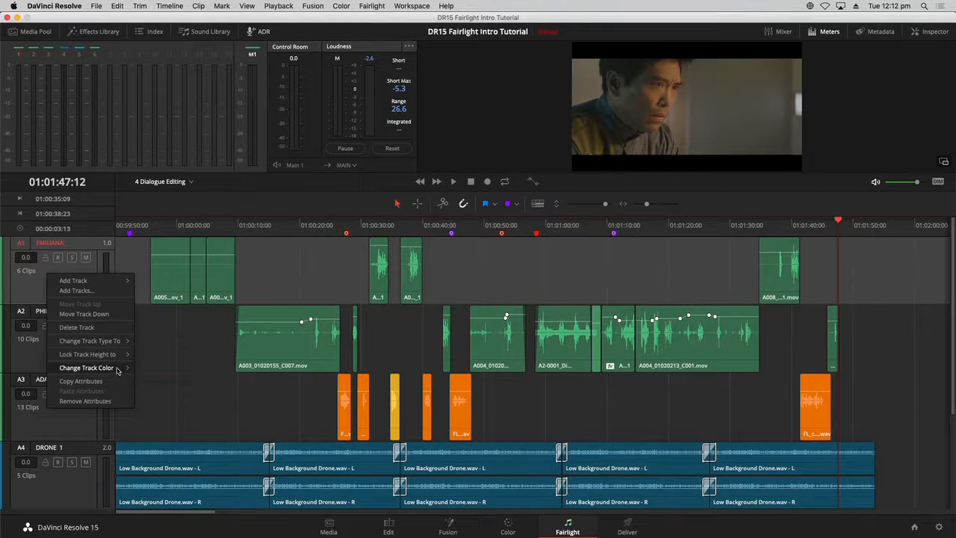
# - Set the EMILIANA track color to Orange
pyautogui.moveTo(118, 372)
pyautogui.click(213, 351)
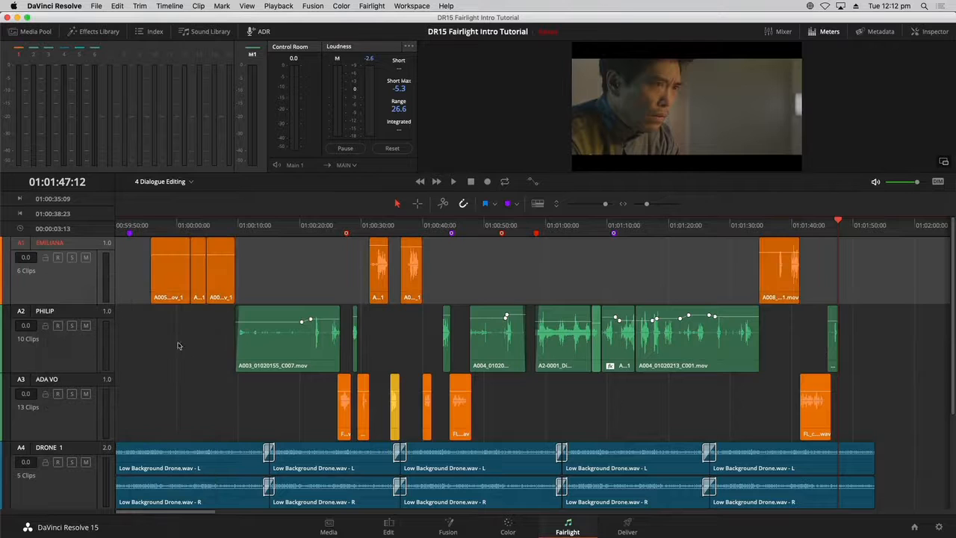
# - Set the PHILIP track color to Apricot
pyautogui.rightClick(74, 360)
pyautogui.moveTo(147, 452)
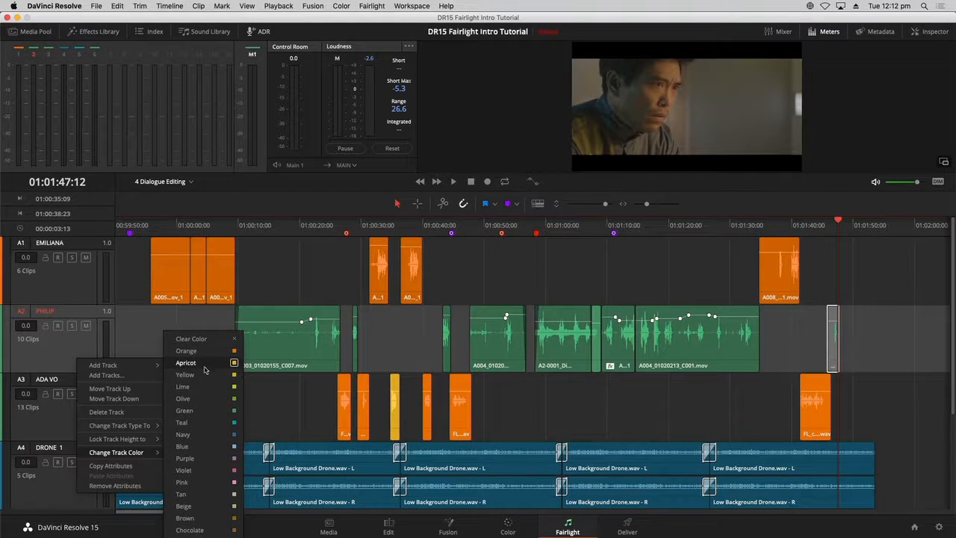
pyautogui.click(204, 365)
# - Set the ADA VO track color to Beige
pyautogui.rightClick(74, 421)
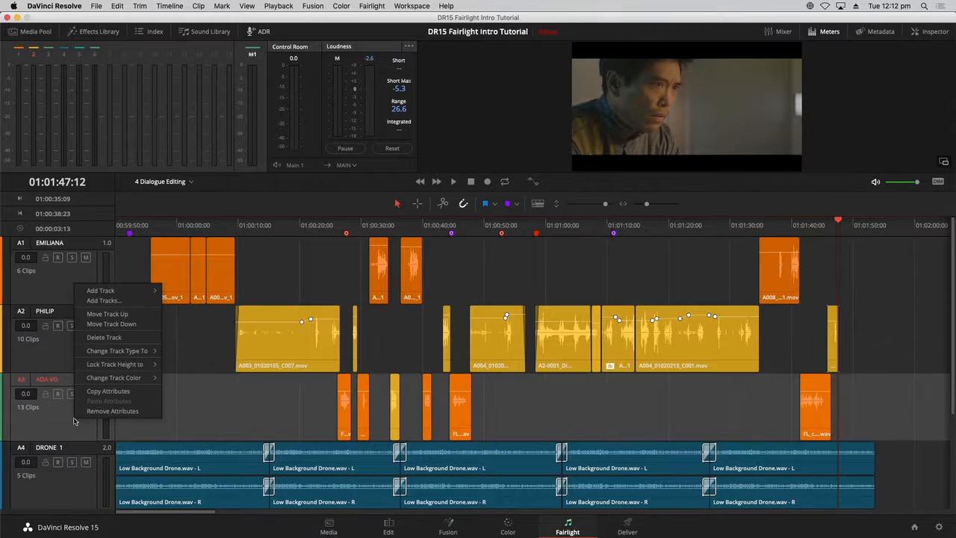
pyautogui.moveTo(97, 379)
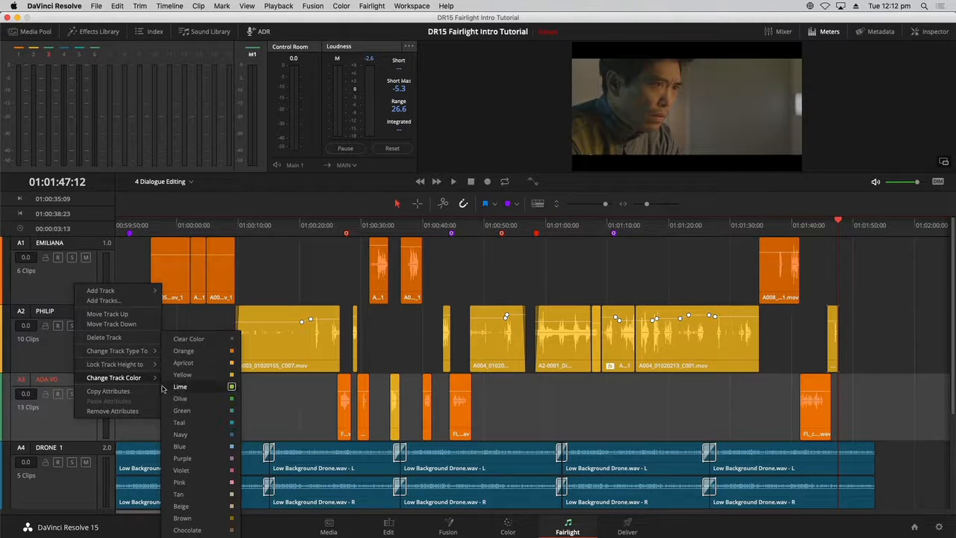
pyautogui.click(215, 511)
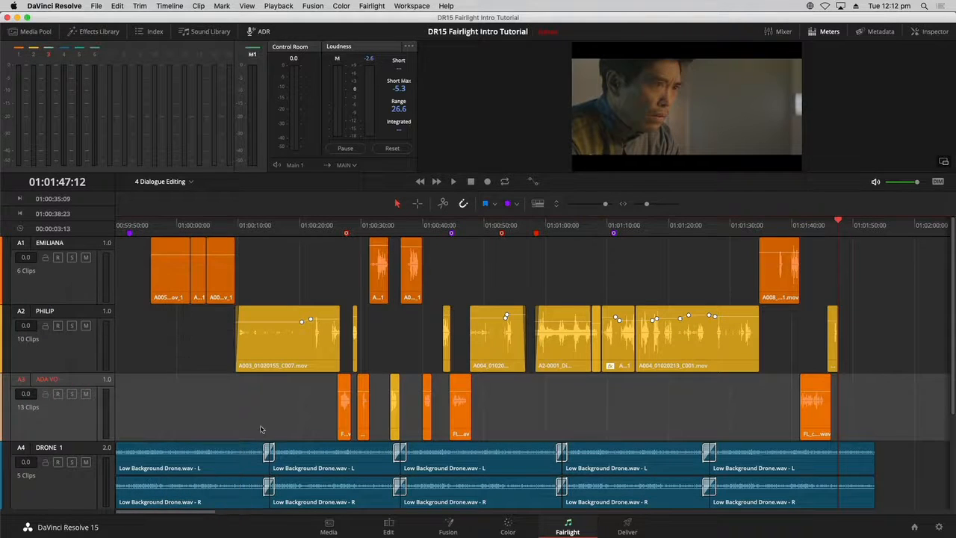
# - Select all clips on the ADA VO track and clear their clip color
pyautogui.click(78, 428)
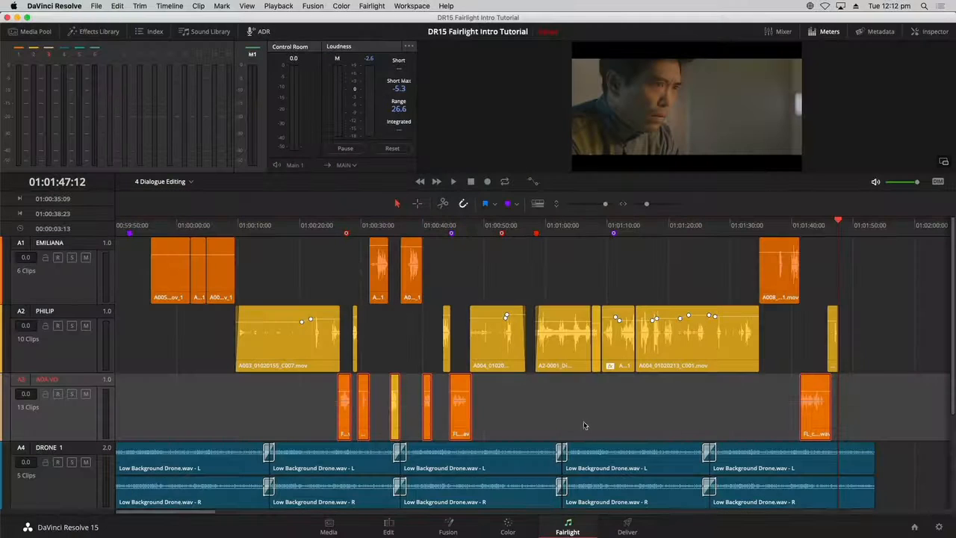
pyautogui.rightClick(457, 410)
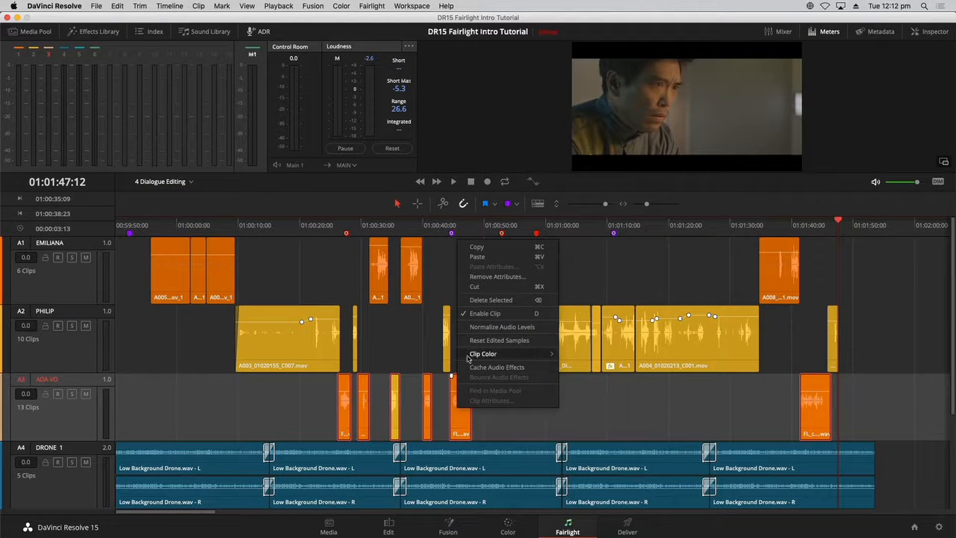
pyautogui.moveTo(513, 356)
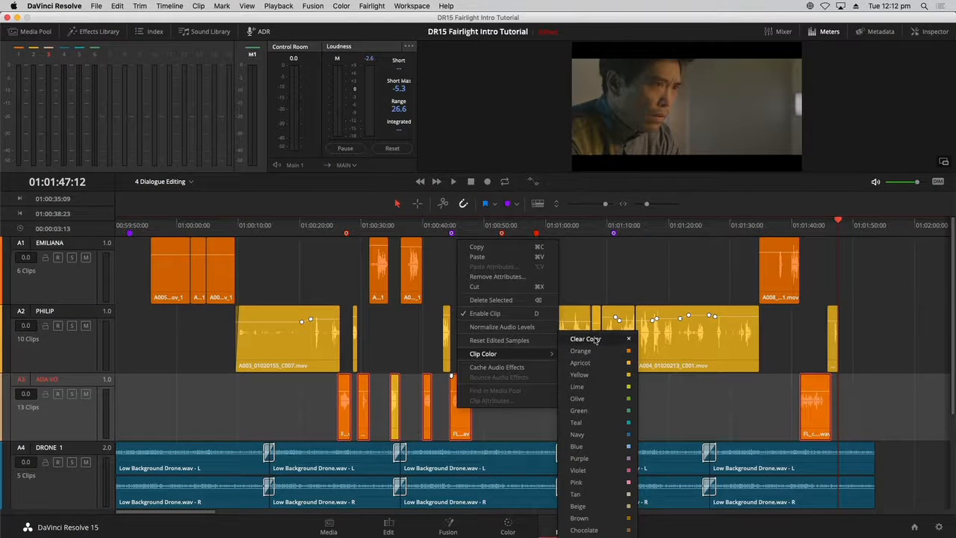
pyautogui.click(597, 340)
pyautogui.click(594, 415)
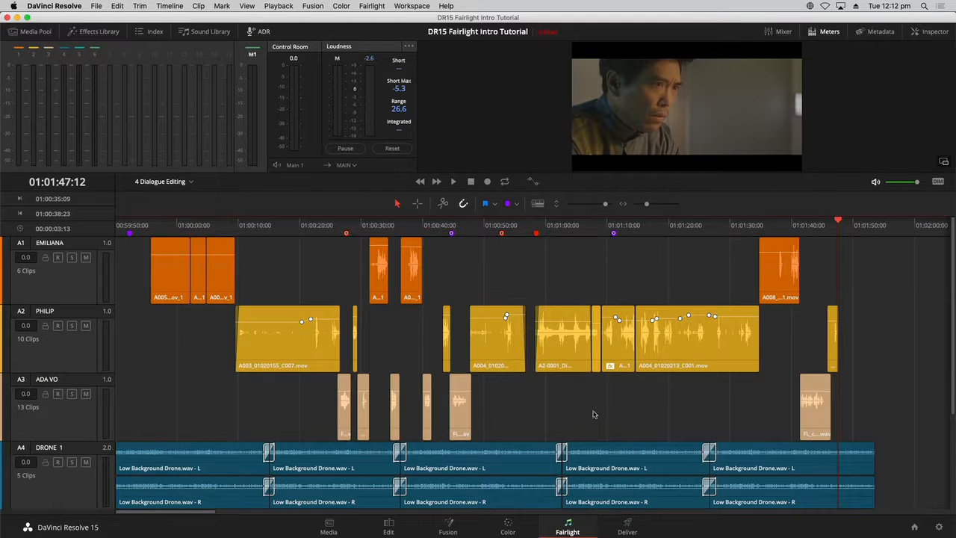
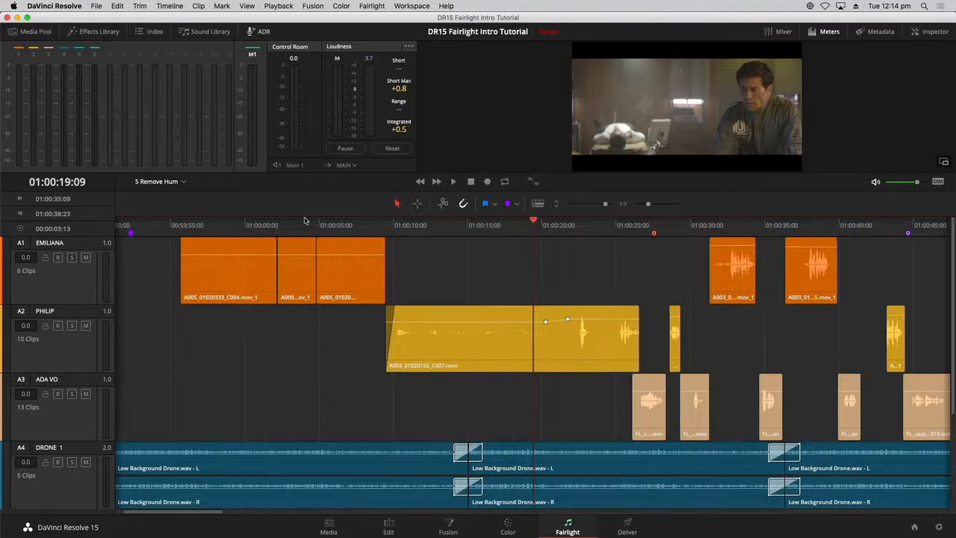
pyautogui.press('super+equal')
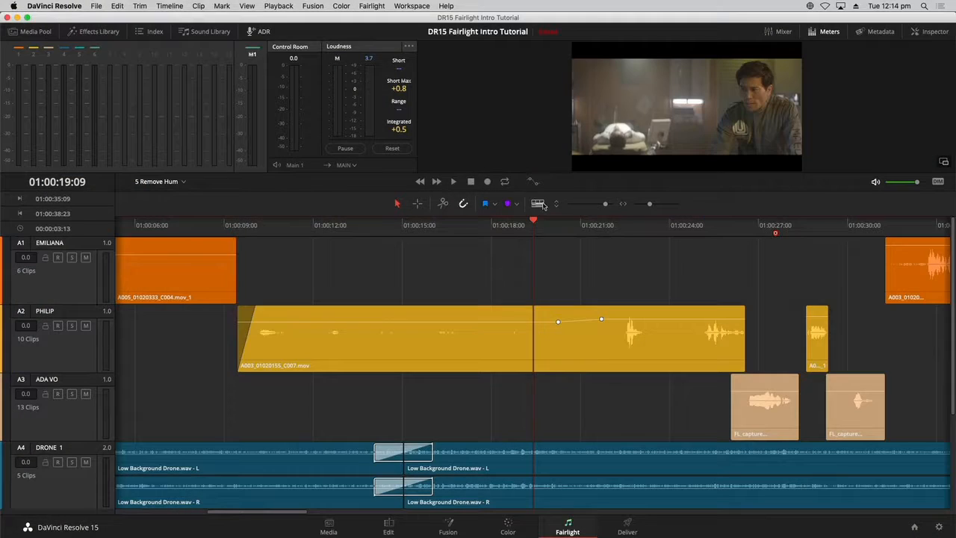
# - Zoom into the timeline, turn on the fixed playhead view, and play back the dialogue
pyautogui.click(540, 204)
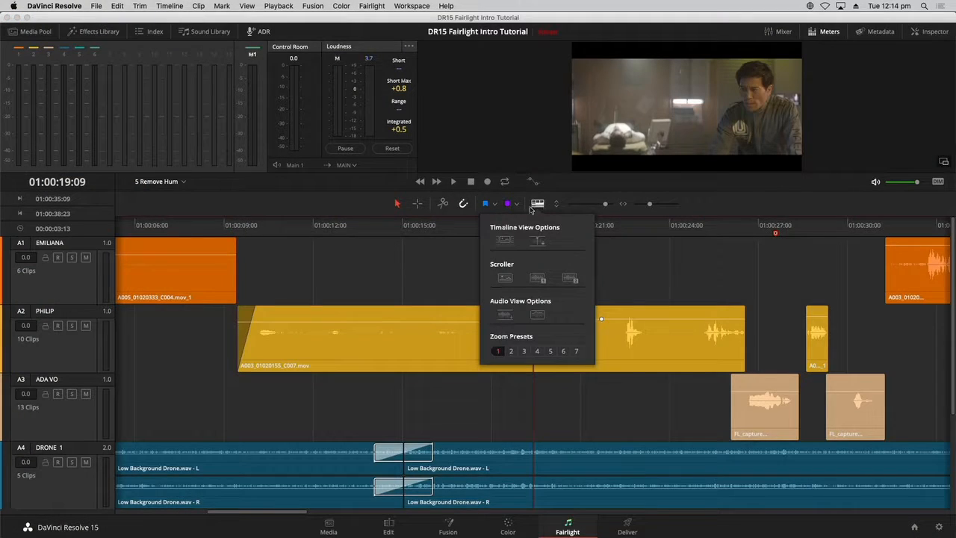
pyautogui.click(541, 243)
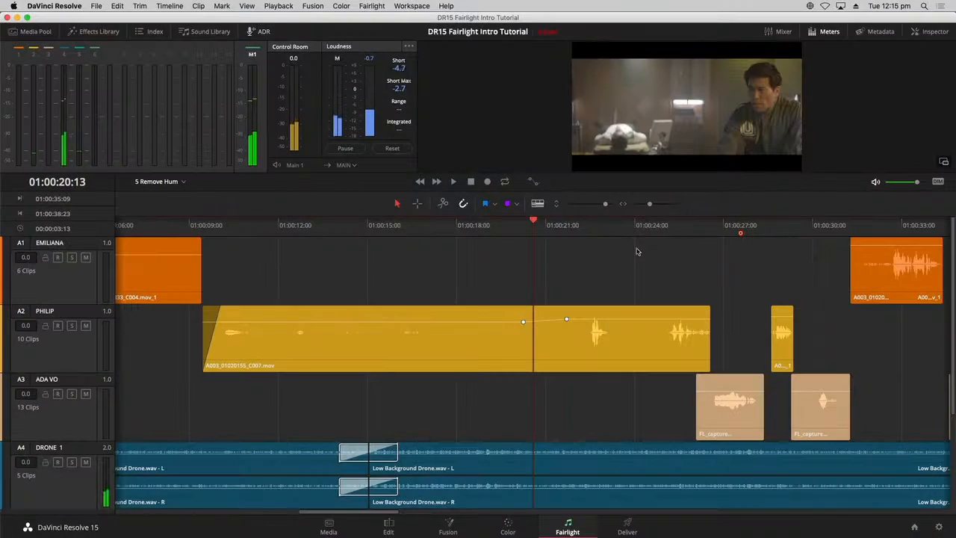
pyautogui.press('space')
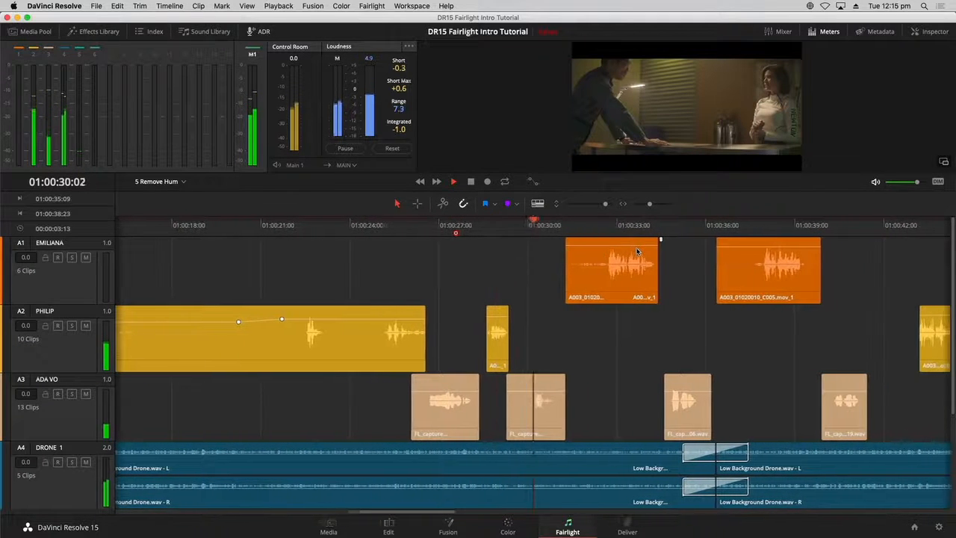
pyautogui.press('space')
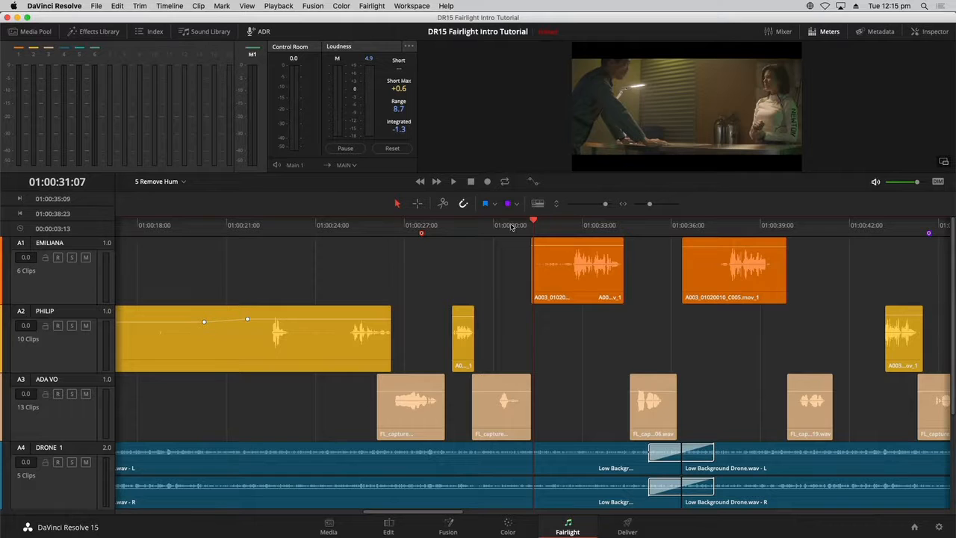
# - Turn the fixed playhead view off again and zoom the timeline to fit the whole edit
pyautogui.click(538, 204)
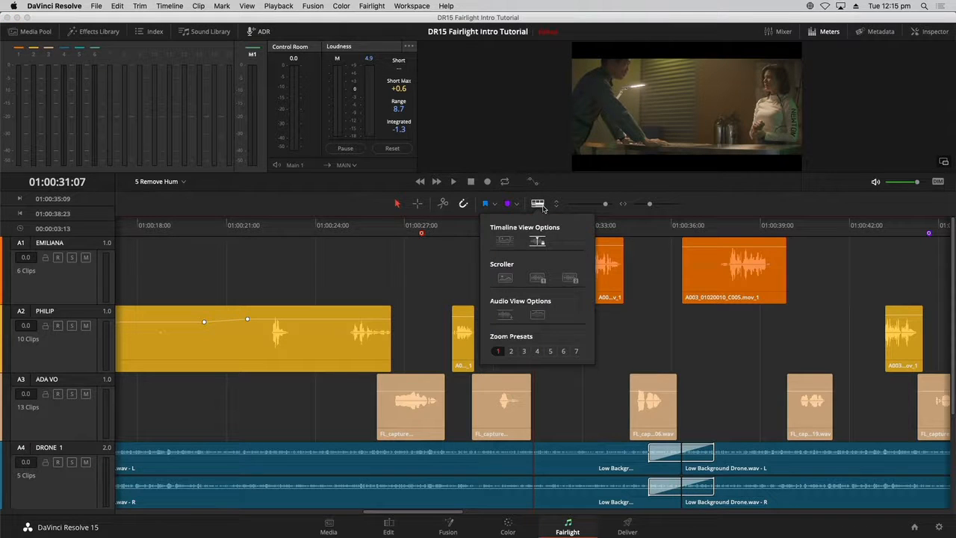
pyautogui.click(538, 241)
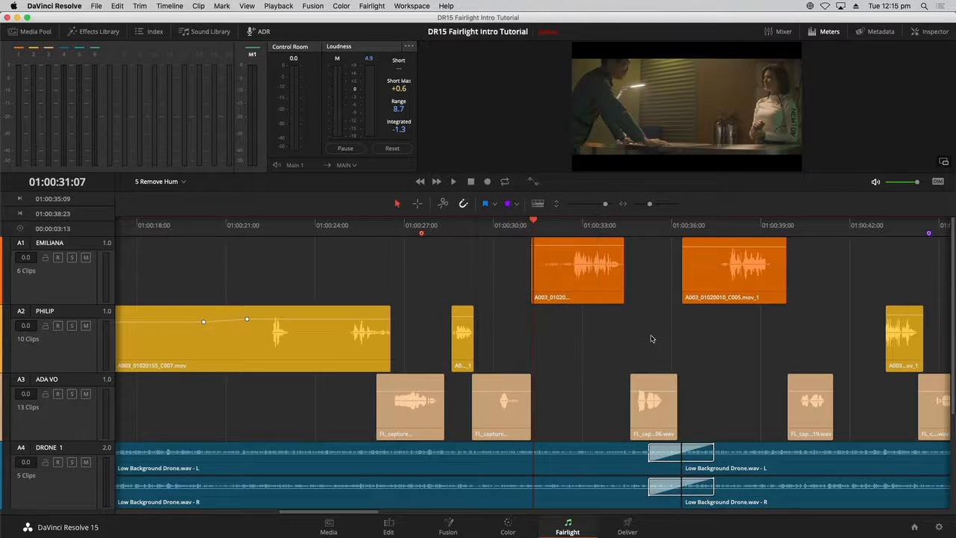
pyautogui.hotkey('shift', 'z')
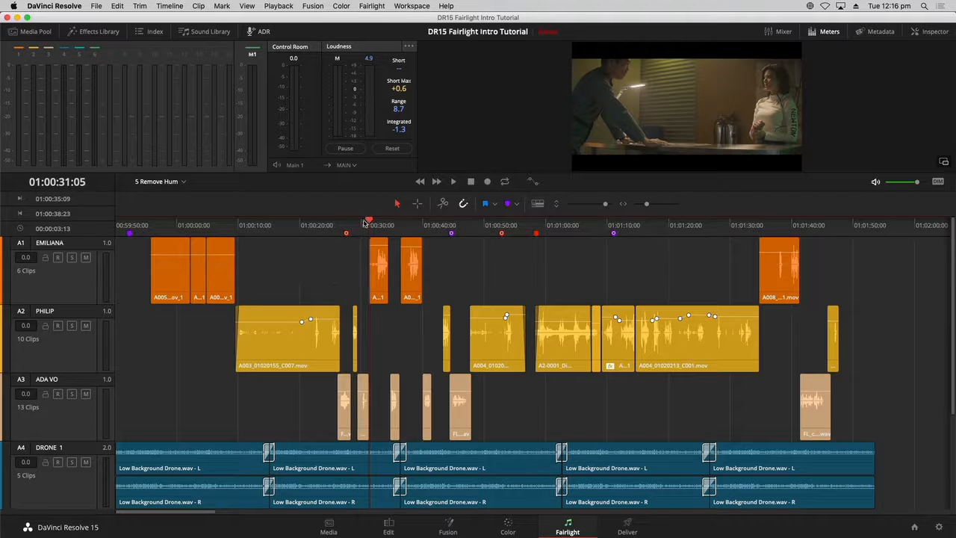
# - Jump to the Remove Hum marker from the markers index and close the index
pyautogui.press('space')
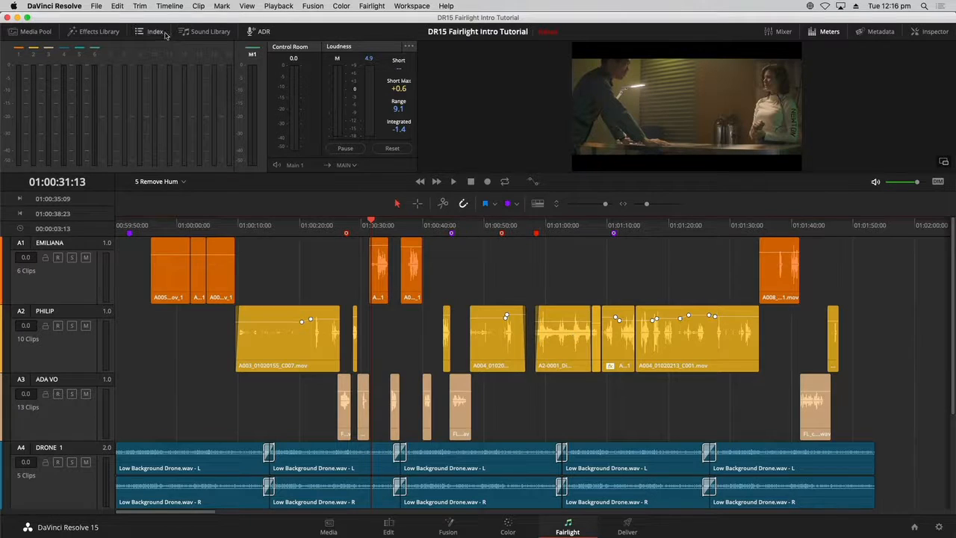
pyautogui.click(141, 31)
pyautogui.click(138, 51)
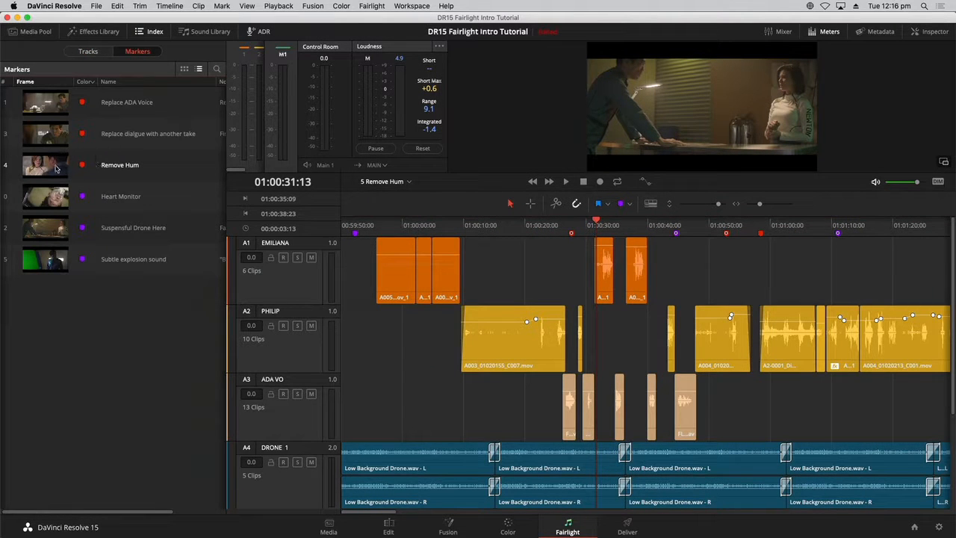
pyautogui.click(55, 168)
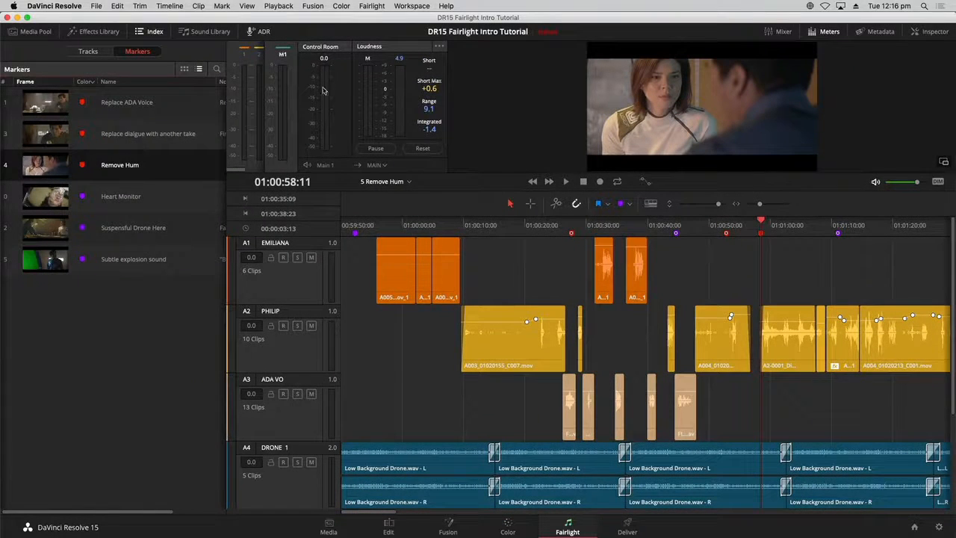
pyautogui.click(143, 31)
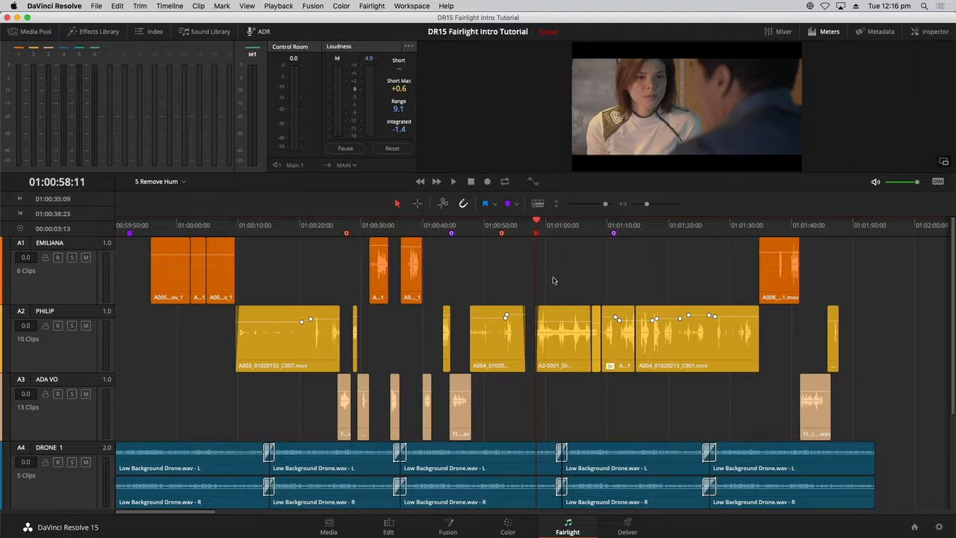
# - Apply the De-Hummer effect to the A2-0001 dialogue clip on the PHILIP track
pyautogui.click(568, 320)
pyautogui.moveTo(567, 319); pyautogui.dragTo(568, 311)
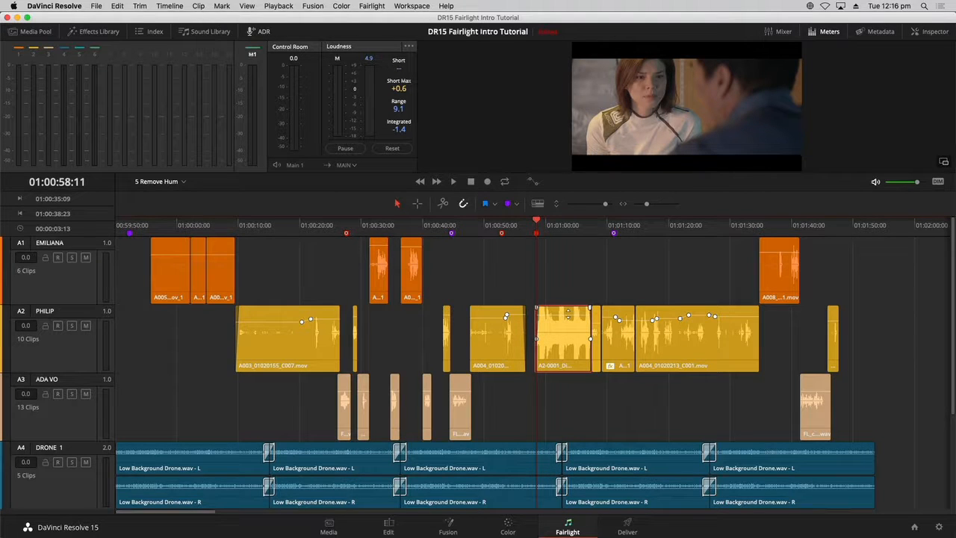
pyautogui.press('space')
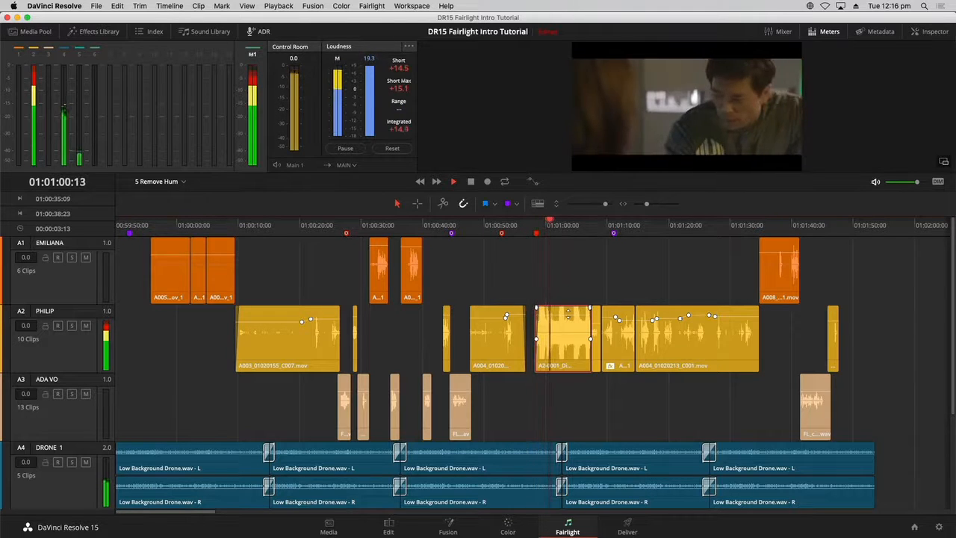
pyautogui.press('space')
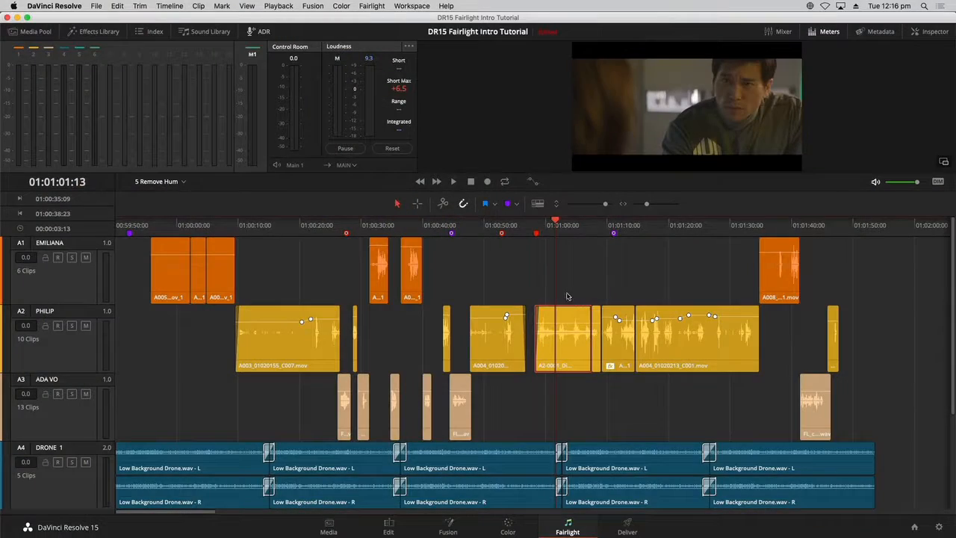
pyautogui.click(116, 37)
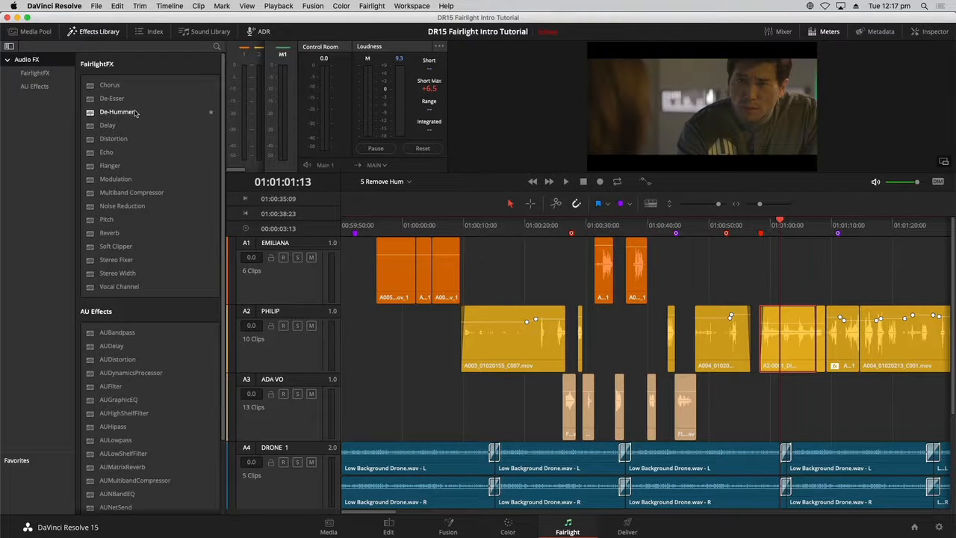
pyautogui.click(138, 113)
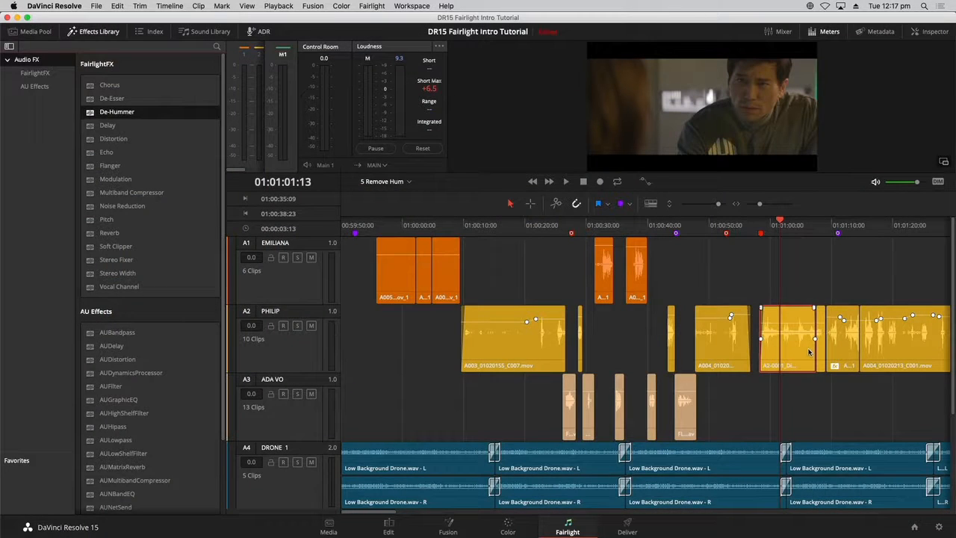
pyautogui.moveTo(100, 114); pyautogui.dragTo(787, 334)
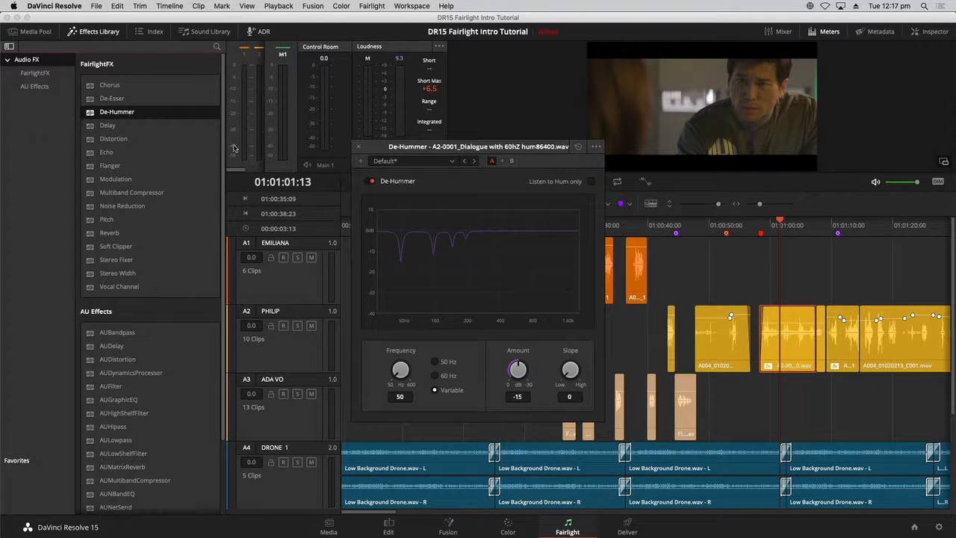
# - Mark a range over the de-hummed clip and turn on loop playback
pyautogui.click(75, 31)
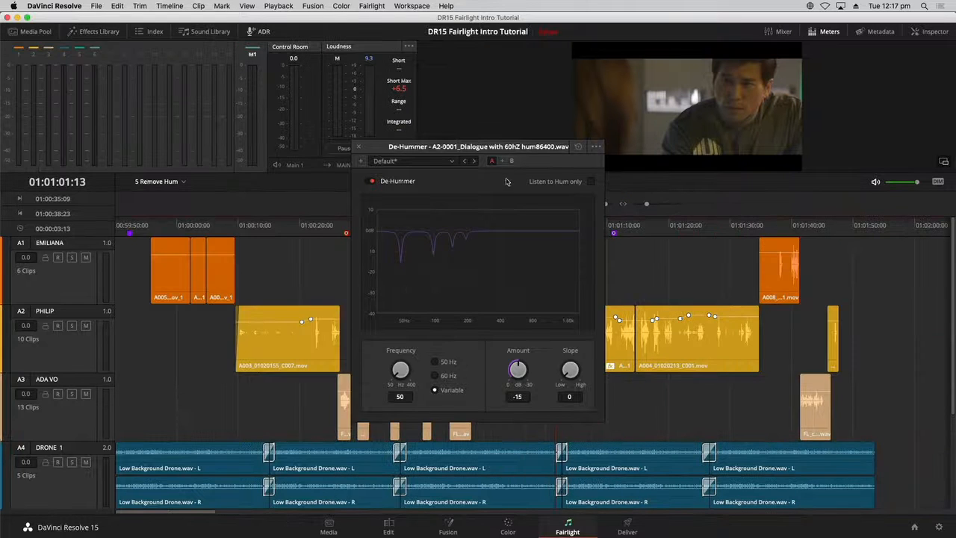
pyautogui.moveTo(525, 148); pyautogui.dragTo(438, 231)
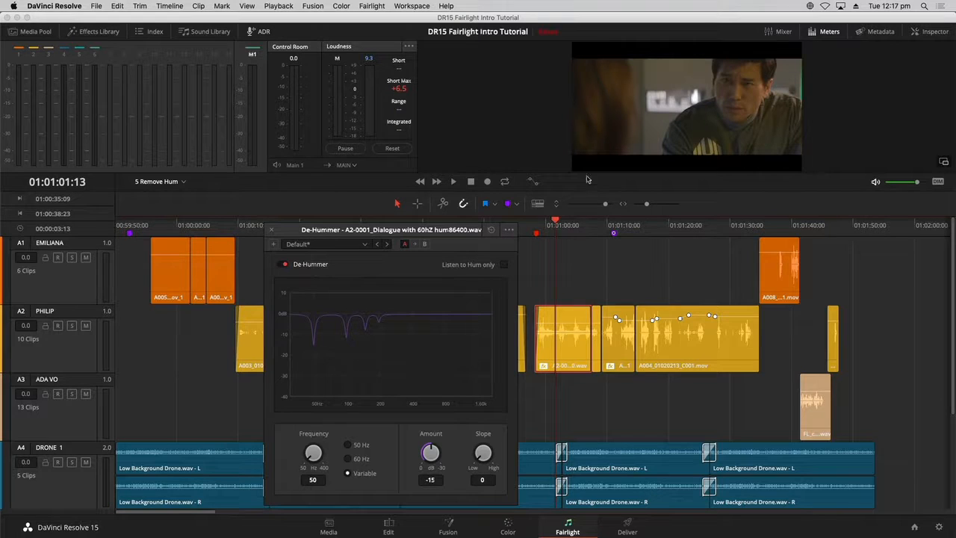
pyautogui.moveTo(562, 172); pyautogui.dragTo(561, 141)
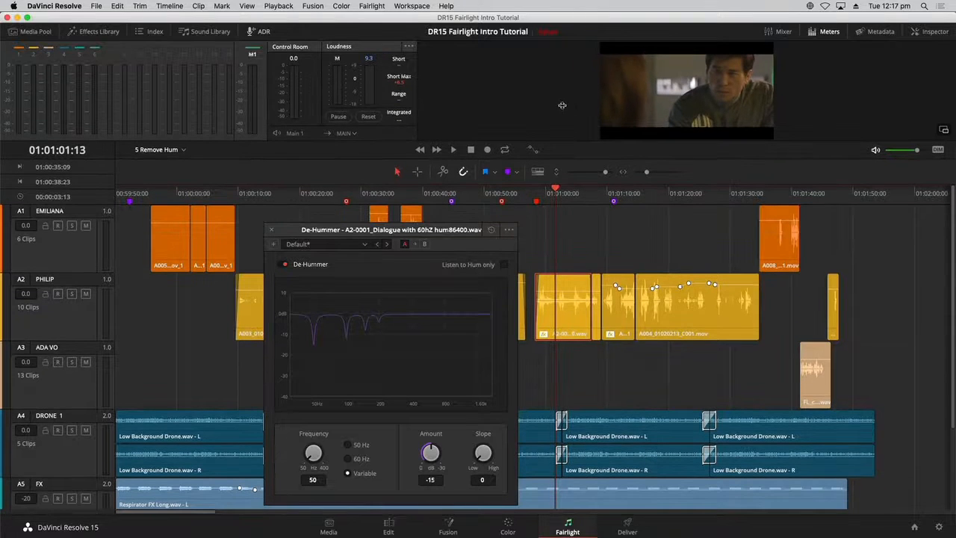
pyautogui.moveTo(448, 243); pyautogui.dragTo(447, 223)
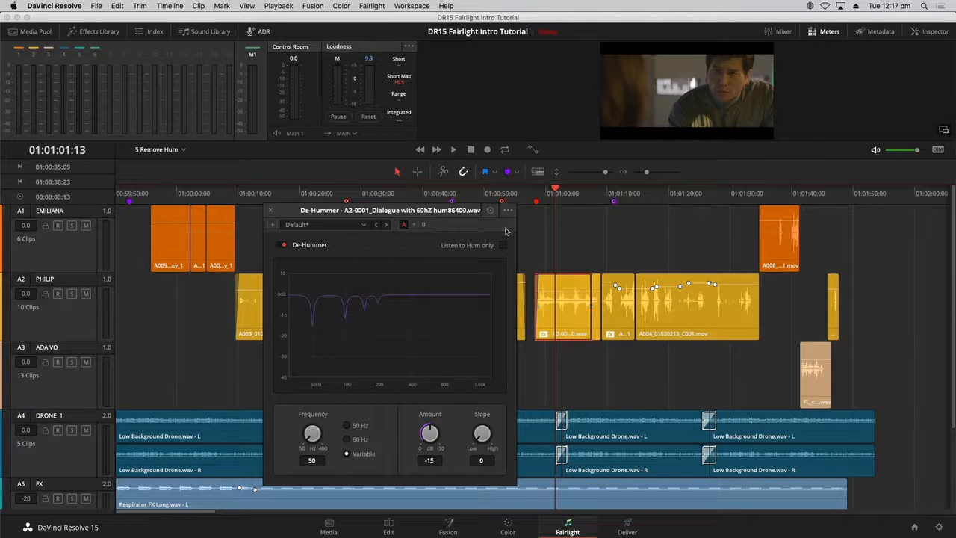
pyautogui.click(420, 173)
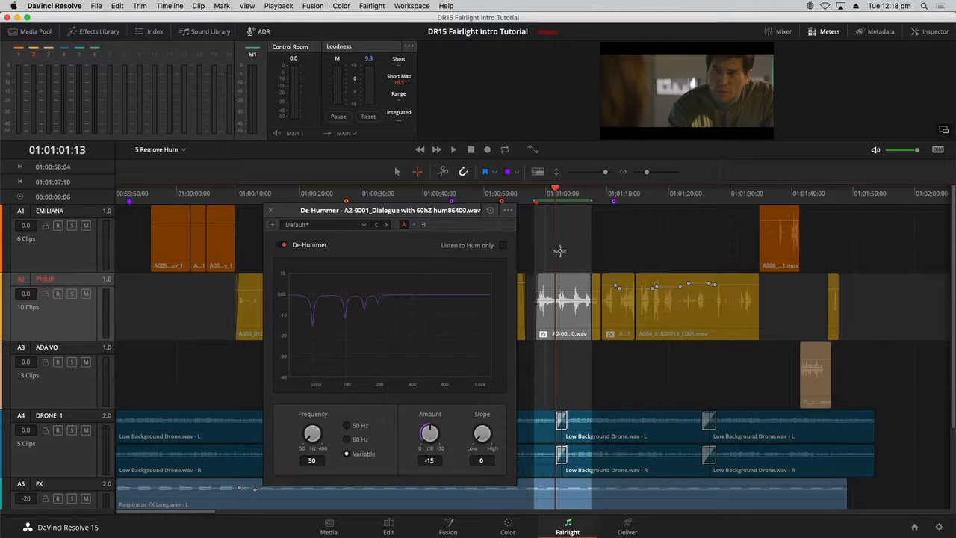
pyautogui.click(505, 151)
# - Play the looped clip range from its start to listen to the hum
pyautogui.click(278, 6)
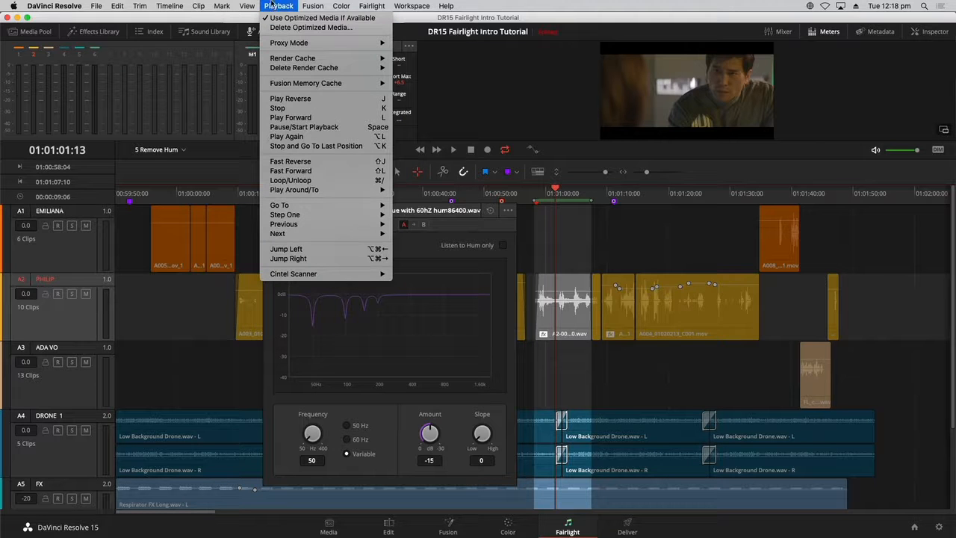
pyautogui.click(644, 259)
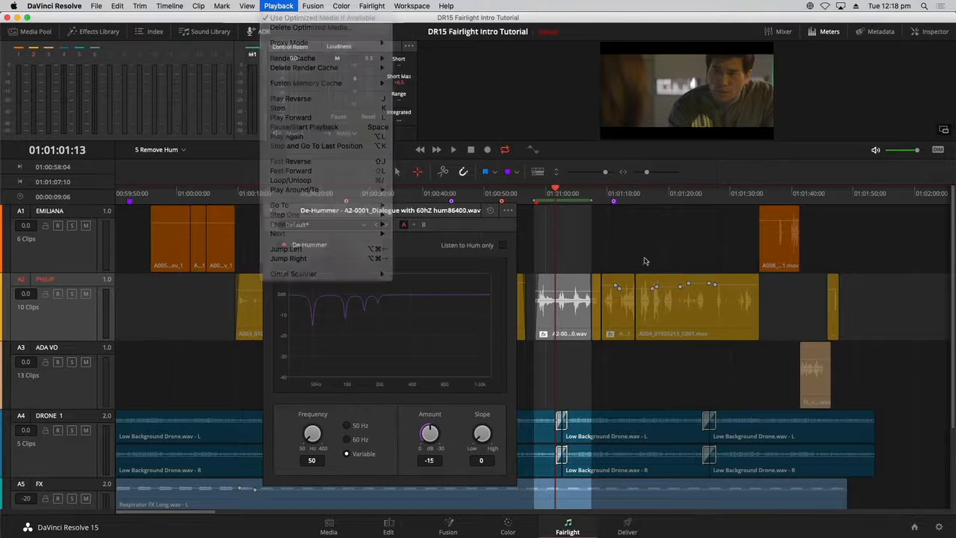
pyautogui.moveTo(554, 194); pyautogui.dragTo(562, 194)
pyautogui.click(537, 194)
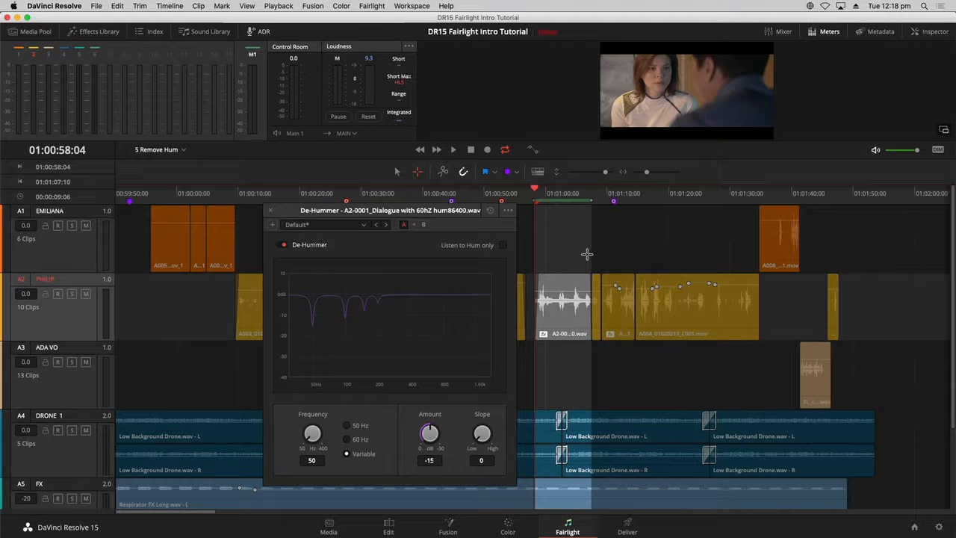
pyautogui.press('space')
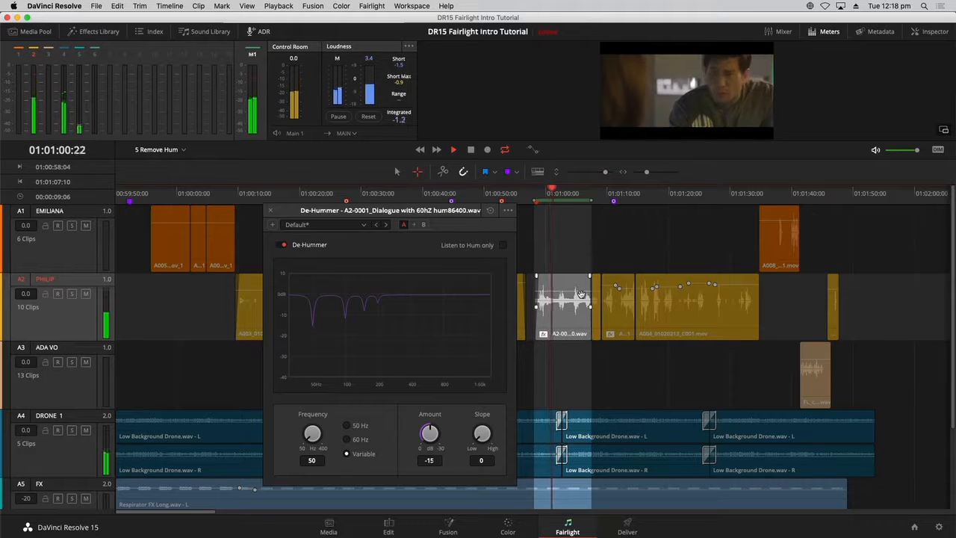
pyautogui.press('space')
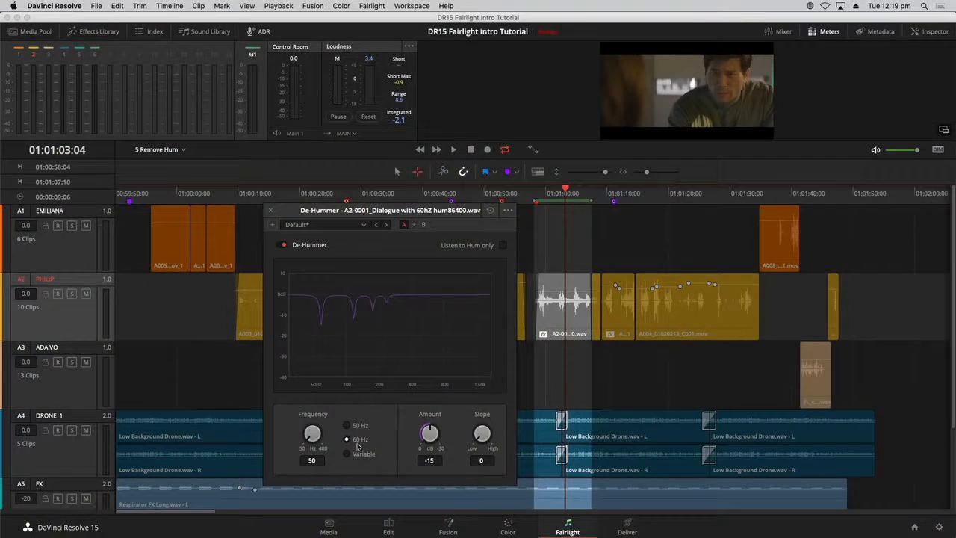
# - Set the De-Hummer to 60 Hz and its Amount to -28.5 dB while the loop plays
pyautogui.moveTo(428, 435)
pyautogui.mouseDown()
pyautogui.moveTo(429, 444)
pyautogui.moveTo(403, 430)
pyautogui.moveTo(439, 432)
pyautogui.moveTo(428, 433)
pyautogui.mouseUp()
pyautogui.hotkey('alt', '/')
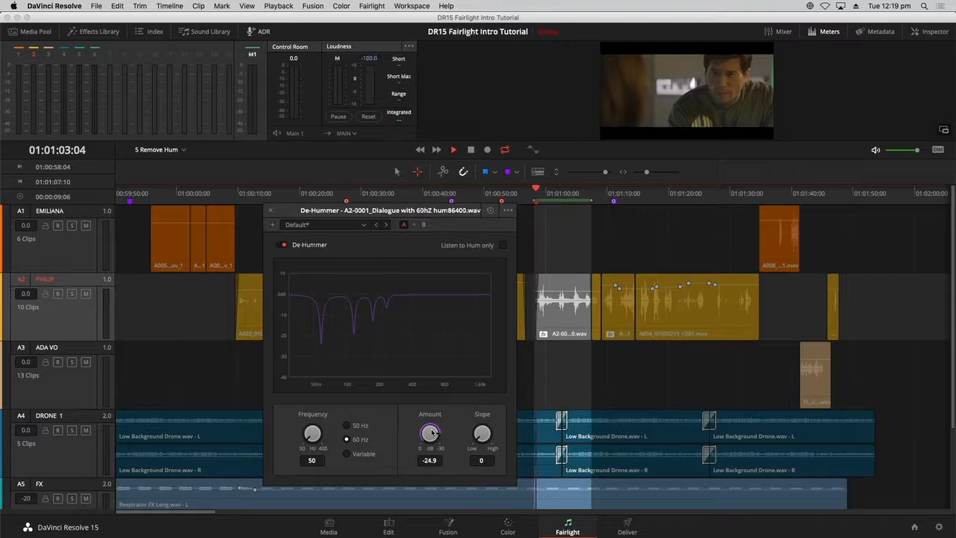
pyautogui.moveTo(431, 432); pyautogui.dragTo(434, 433)
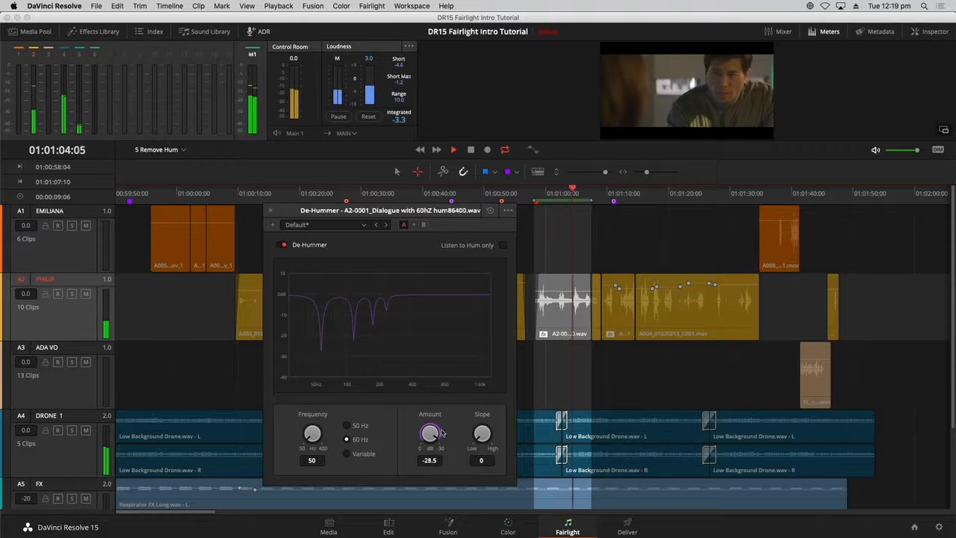
pyautogui.press('space')
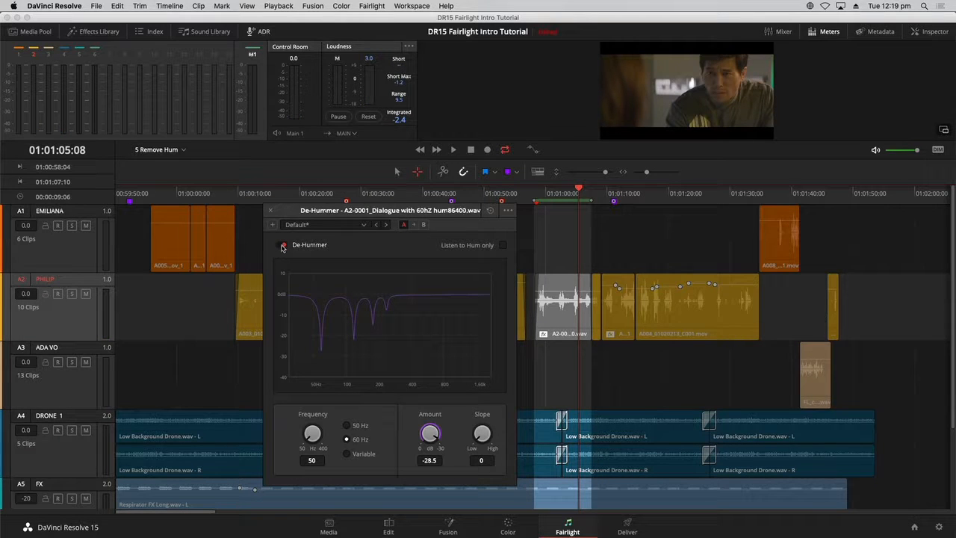
# - Bypass and re-enable the De-Hummer during playback to compare the cleaned dialogue
pyautogui.press('space')
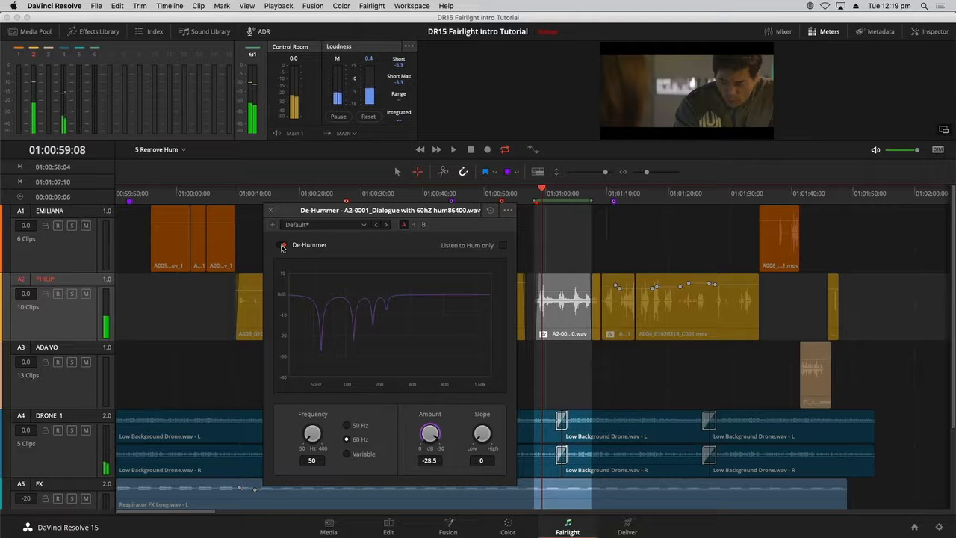
pyautogui.press('space')
pyautogui.click(282, 246)
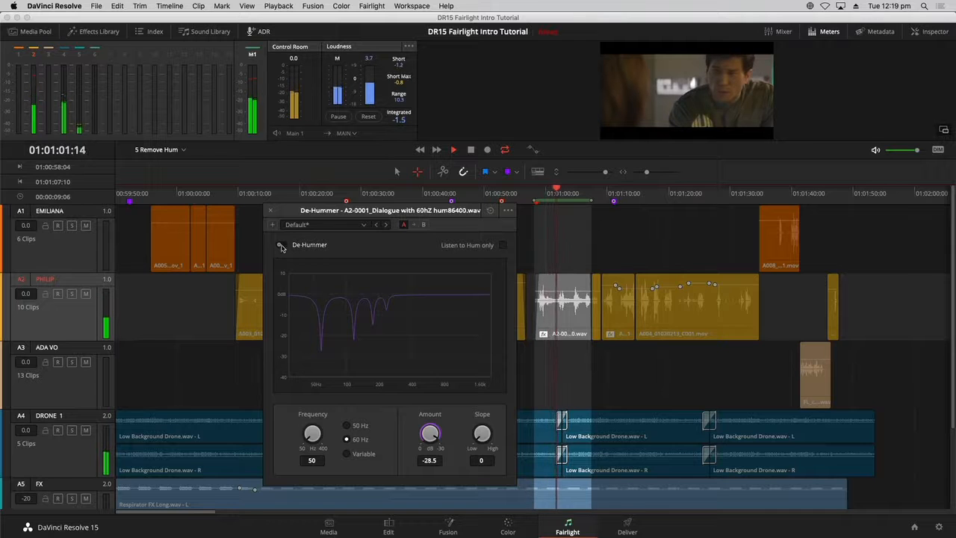
pyautogui.click(283, 246)
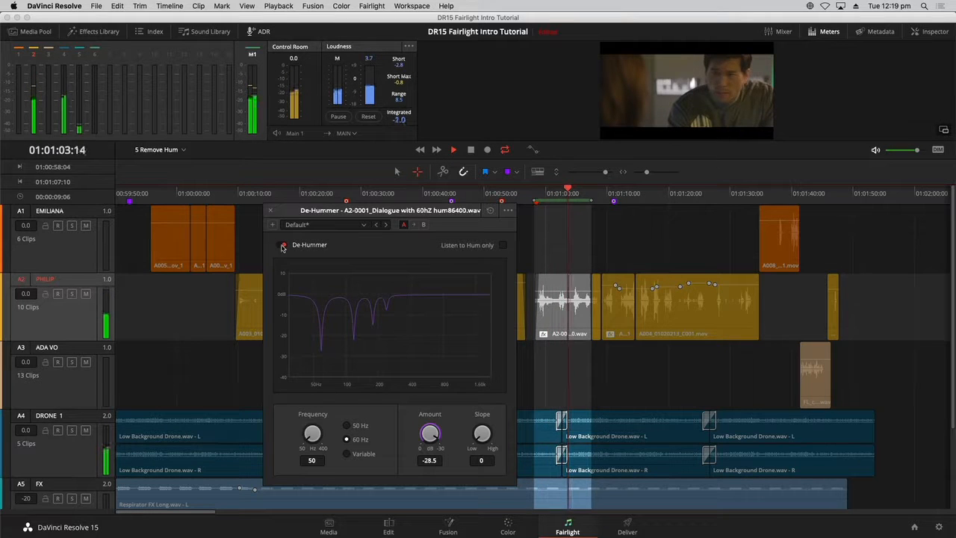
pyautogui.press('space')
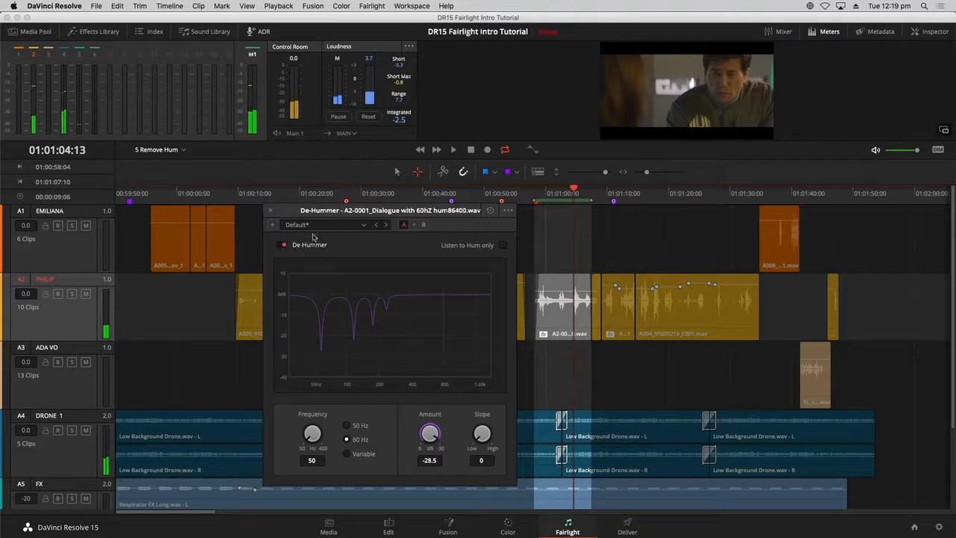
# - Close the De-Hummer window, open the Inspector for the de-hummed dialogue clip and show its De-Hummer settings
pyautogui.click(271, 211)
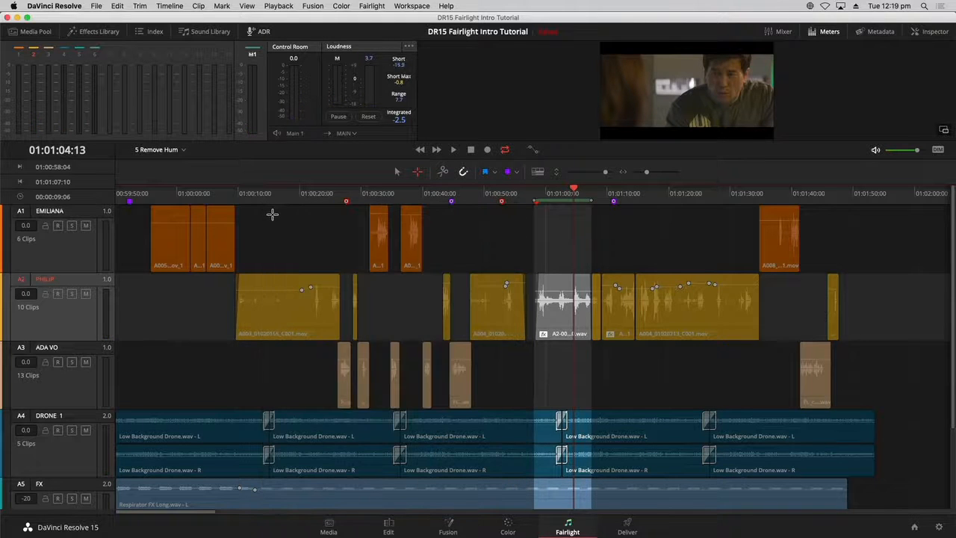
pyautogui.click(930, 33)
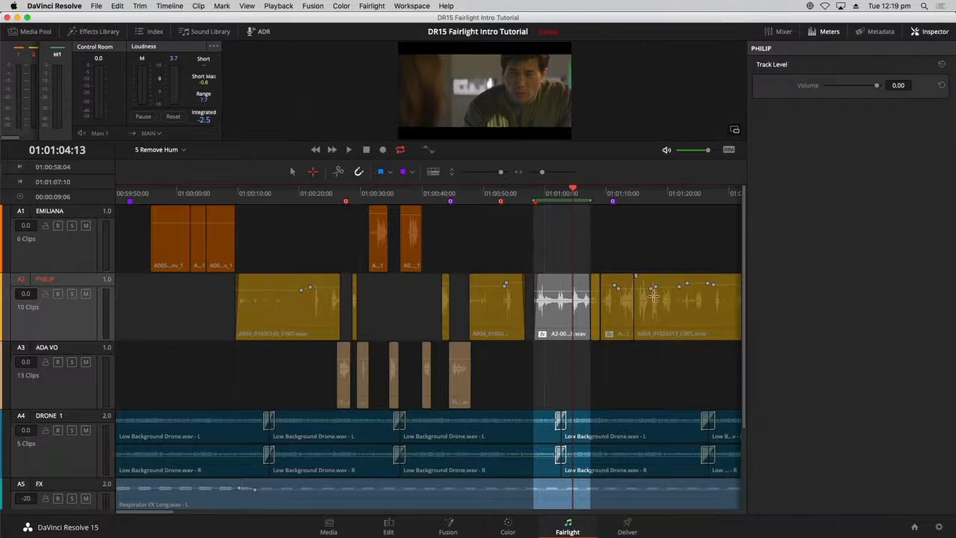
pyautogui.click(556, 331)
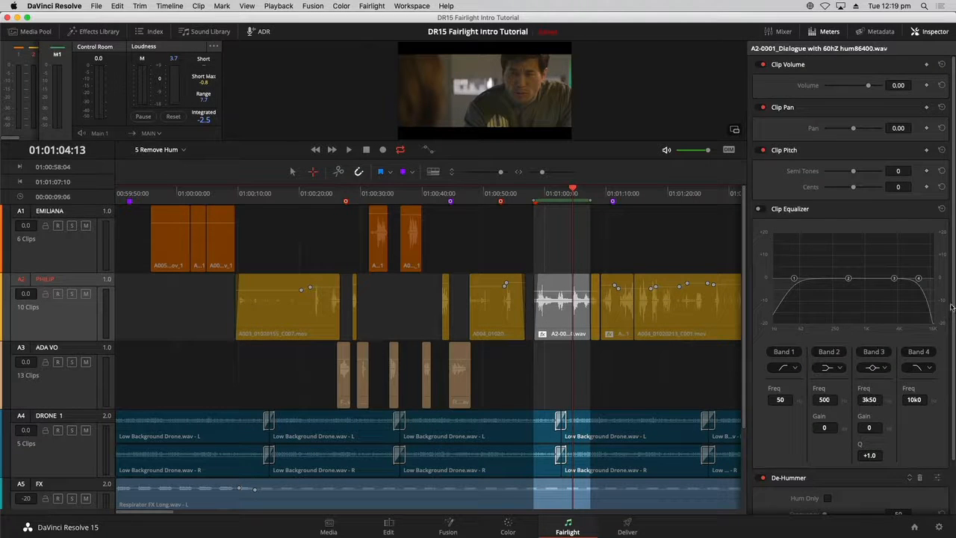
pyautogui.scroll(-3, 953, 305)
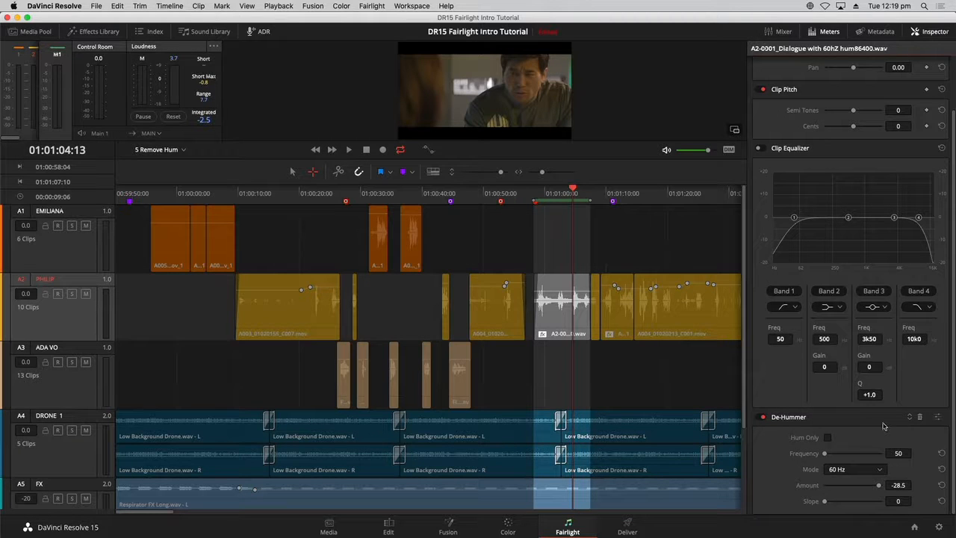
# - Open and close the clip's De-Hummer plugin window from the Inspector twice
pyautogui.click(939, 418)
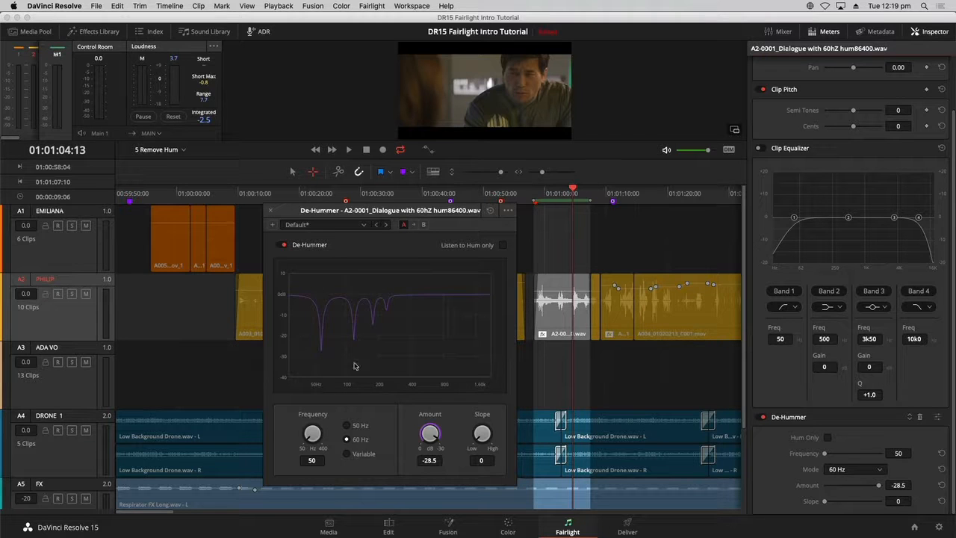
pyautogui.click(271, 212)
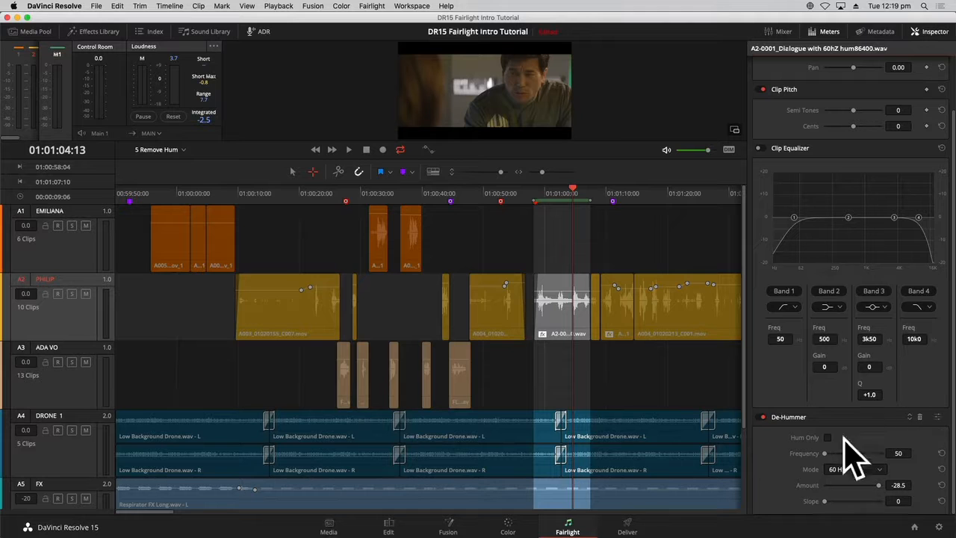
pyautogui.click(938, 418)
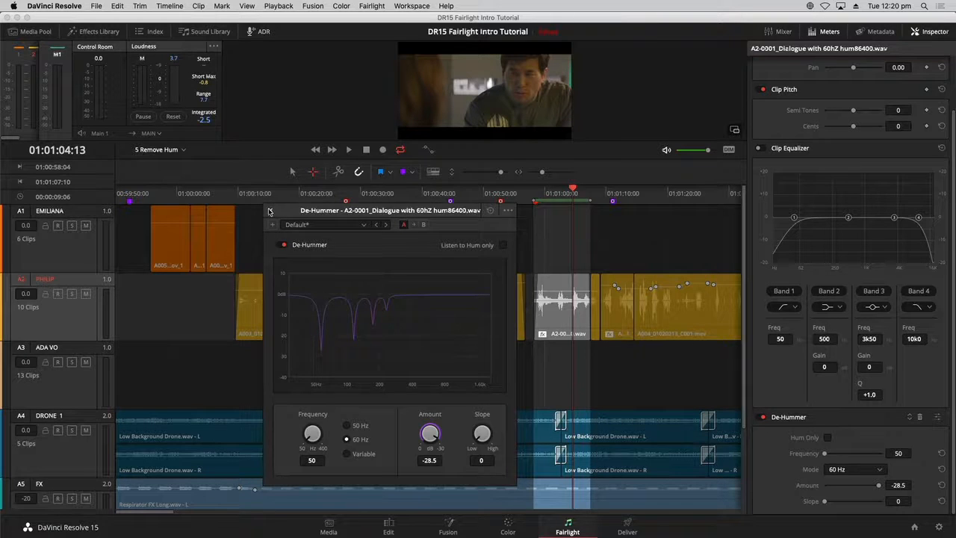
pyautogui.click(269, 211)
# - Deselect and reselect the de-hummed dialogue clip and play it
pyautogui.click(632, 248)
pyautogui.click(544, 194)
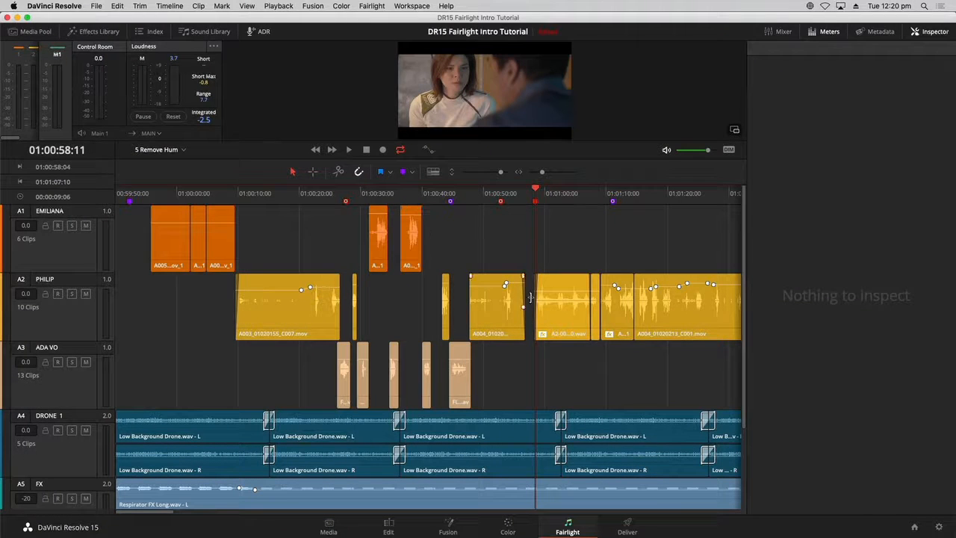
pyautogui.click(562, 312)
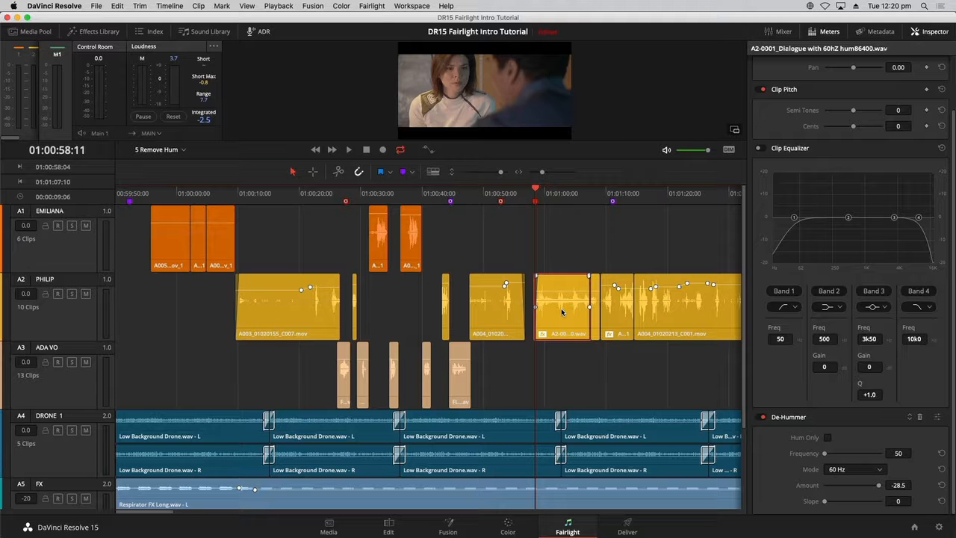
pyautogui.press('space')
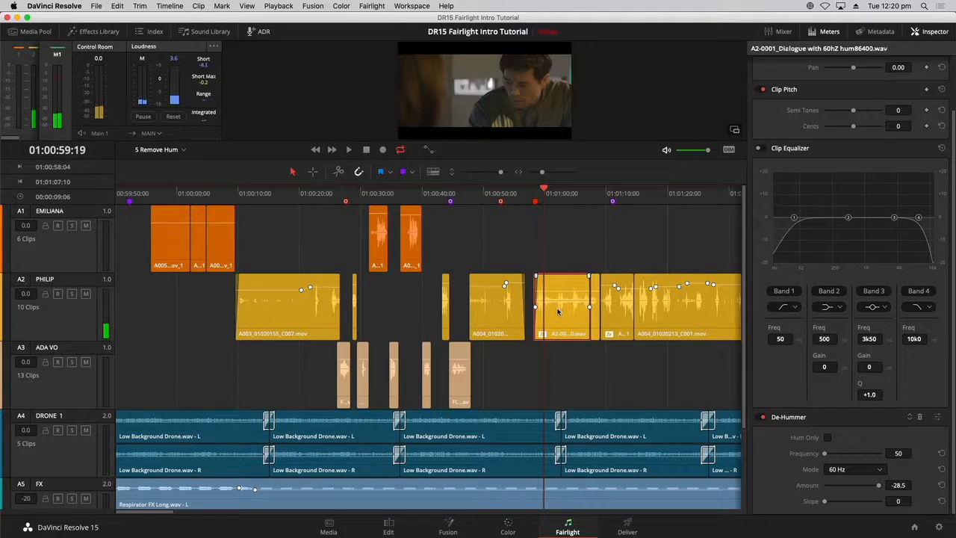
# - Zoom into the dialogue clip, reopen its De-Hummer window, reposition it and try the Amount knob before closing it
pyautogui.rightClick(559, 312)
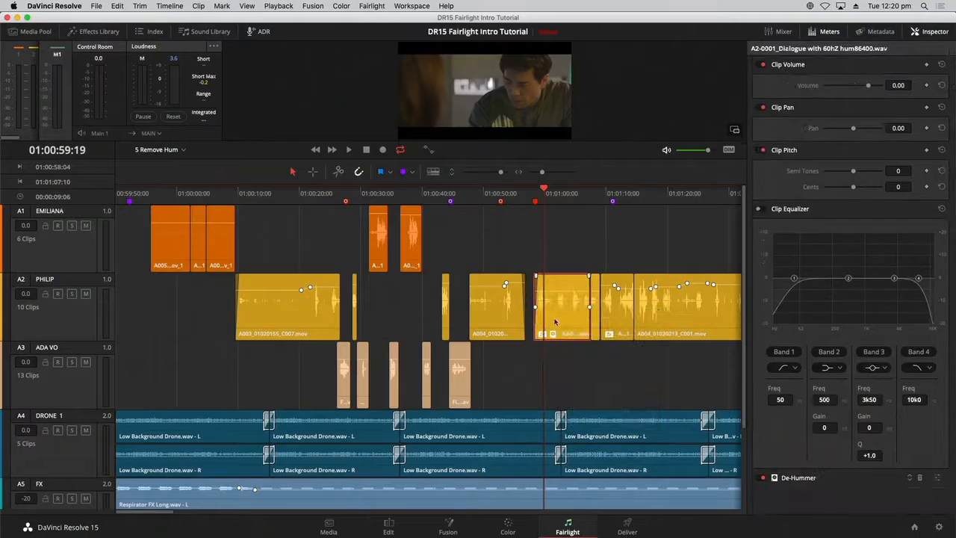
pyautogui.press('super+equal')
pyautogui.press('super+equal')
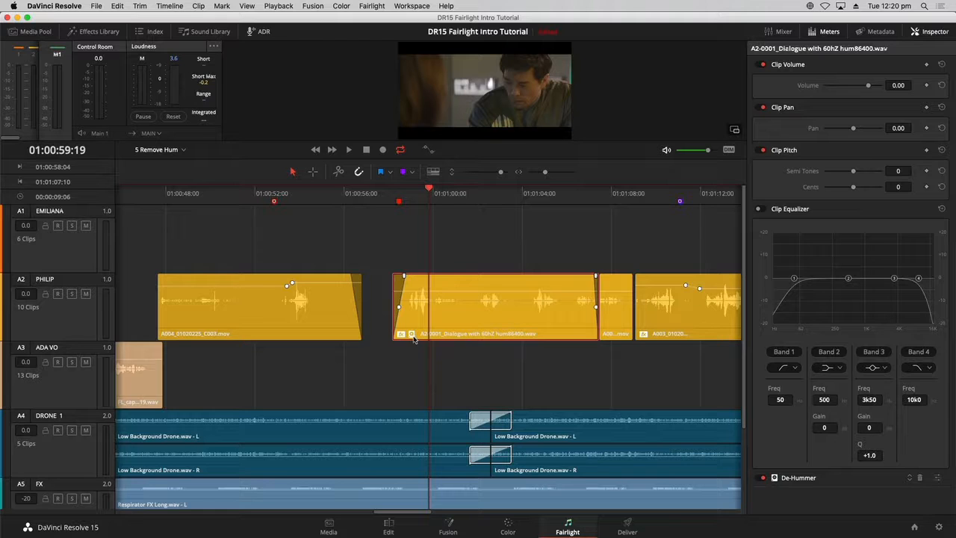
pyautogui.click(940, 481)
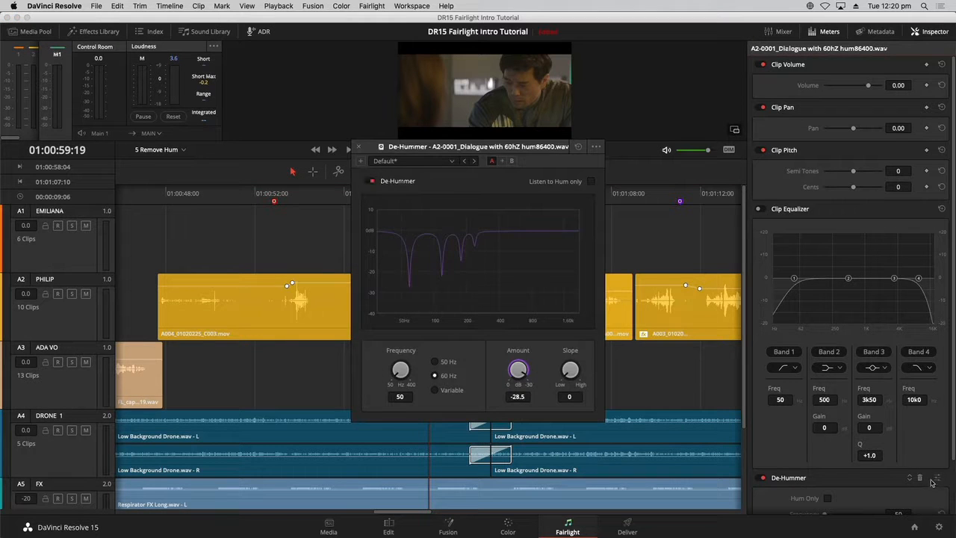
pyautogui.moveTo(526, 155); pyautogui.dragTo(321, 160)
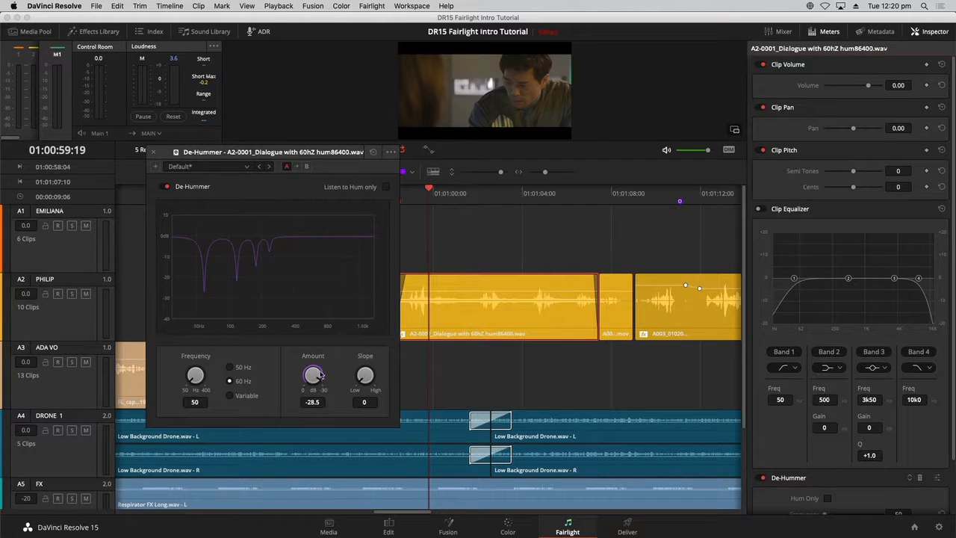
pyautogui.moveTo(321, 375); pyautogui.dragTo(309, 375)
pyautogui.moveTo(320, 376); pyautogui.dragTo(325, 374)
pyautogui.click(153, 152)
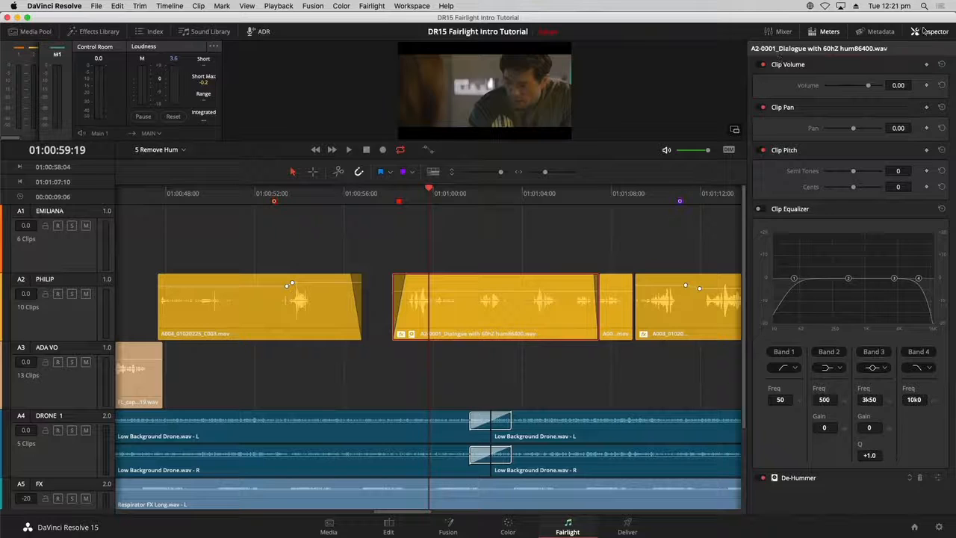
# - Close the Inspector and jump the playhead to the 'Replace dialgue with another take' marker from the Markers index
pyautogui.click(924, 31)
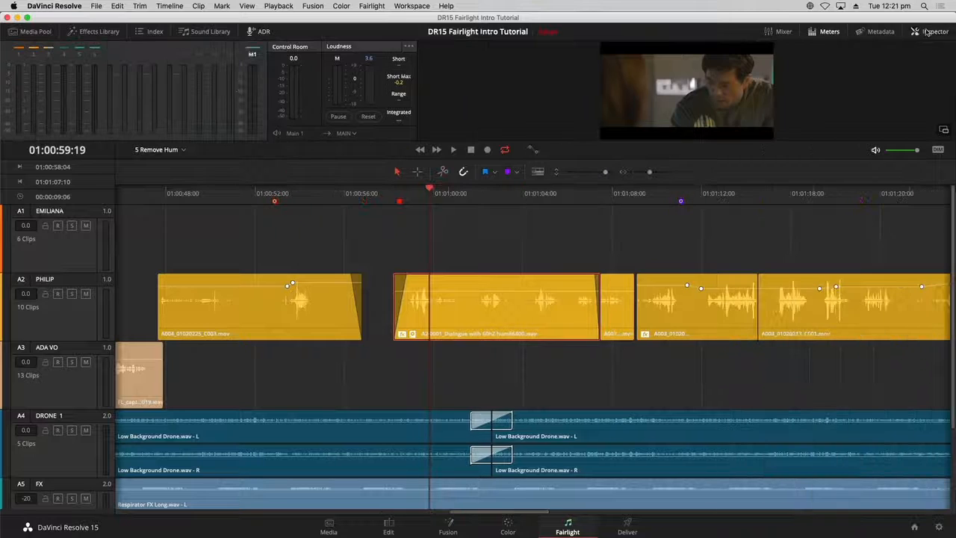
pyautogui.press('super+minus')
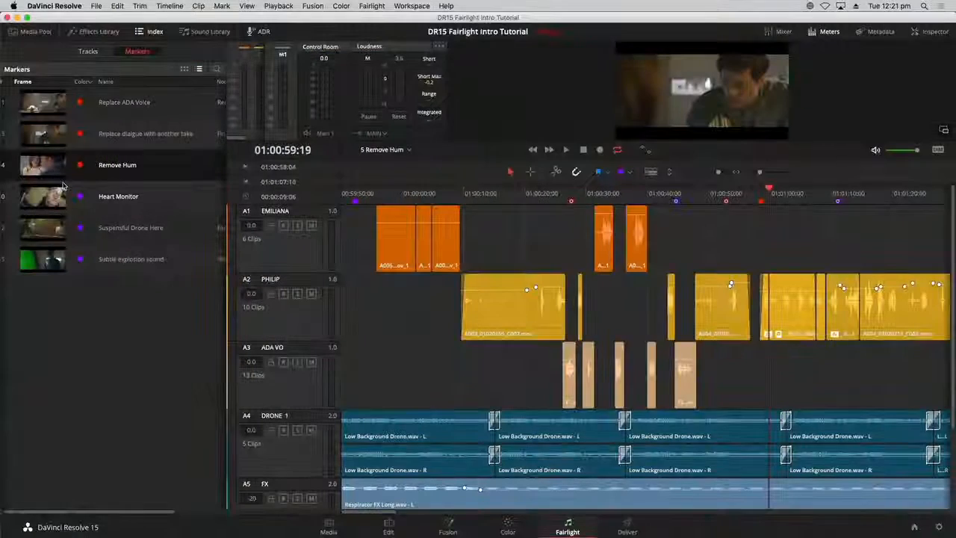
pyautogui.click(56, 136)
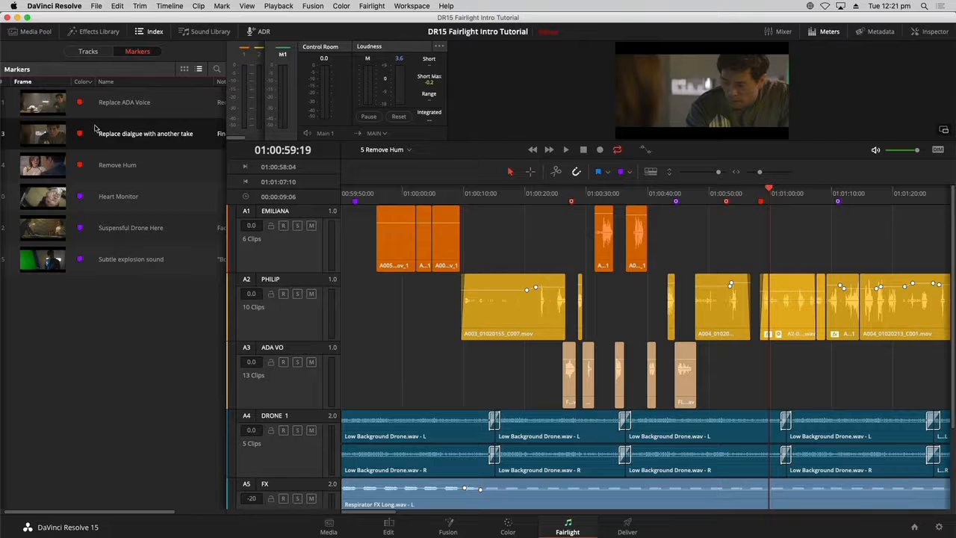
pyautogui.click(47, 136)
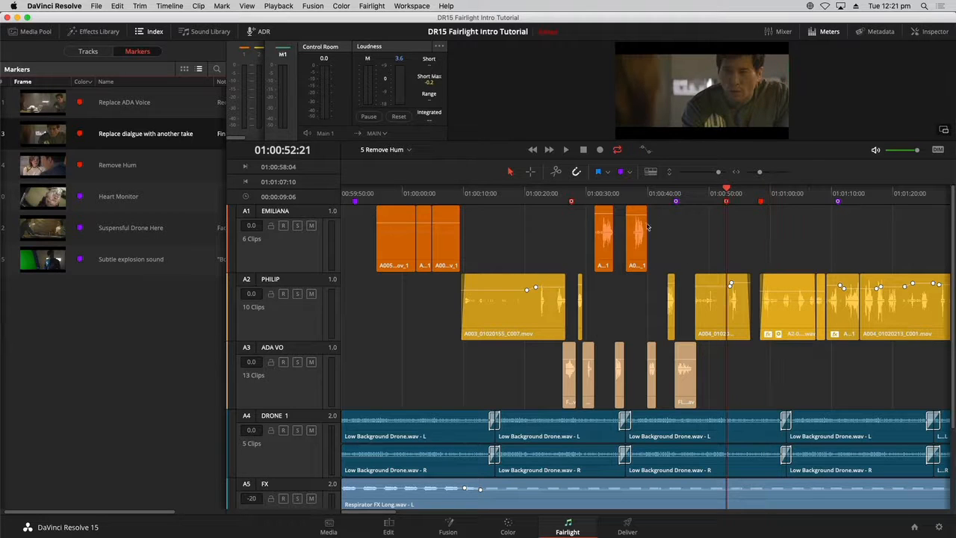
pyautogui.click(150, 31)
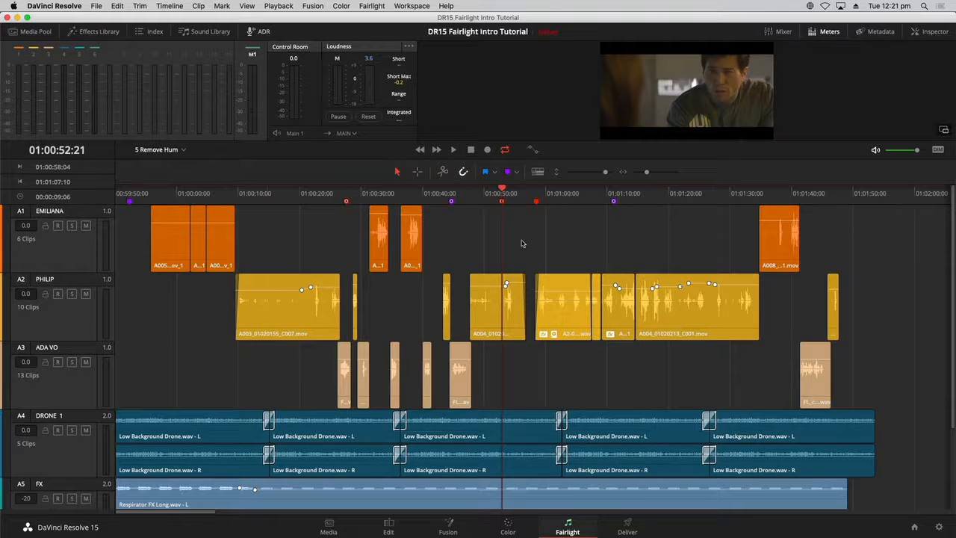
# - Zoom in around the marker and play Philip's dialogue there
pyautogui.press('super+equal')
pyautogui.press('super+equal')
pyautogui.press('super+equal')
pyautogui.press('super+equal')
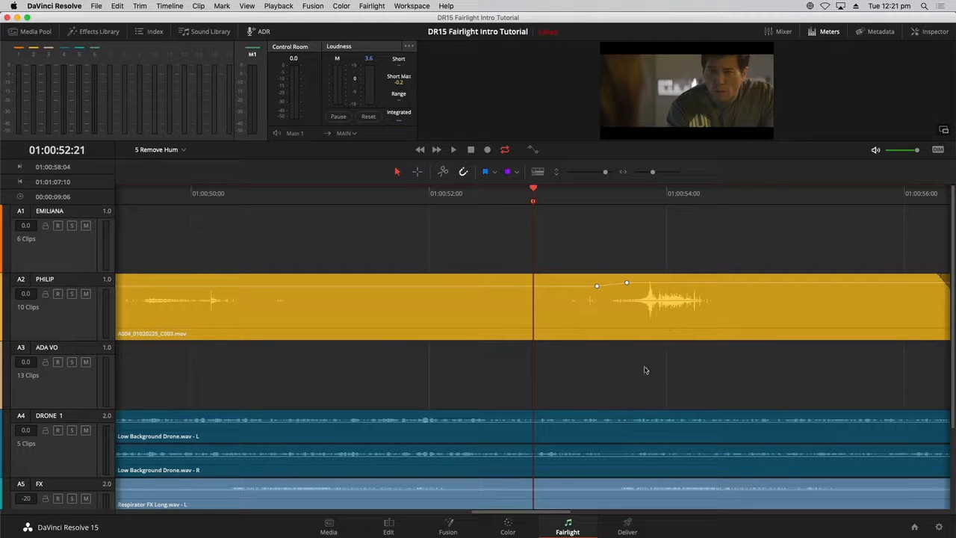
pyautogui.press('space')
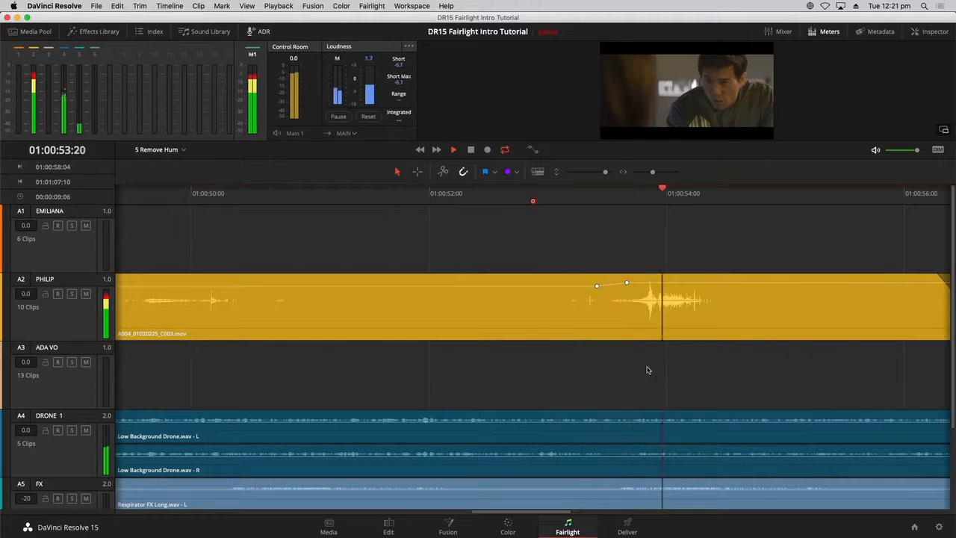
pyautogui.press('space')
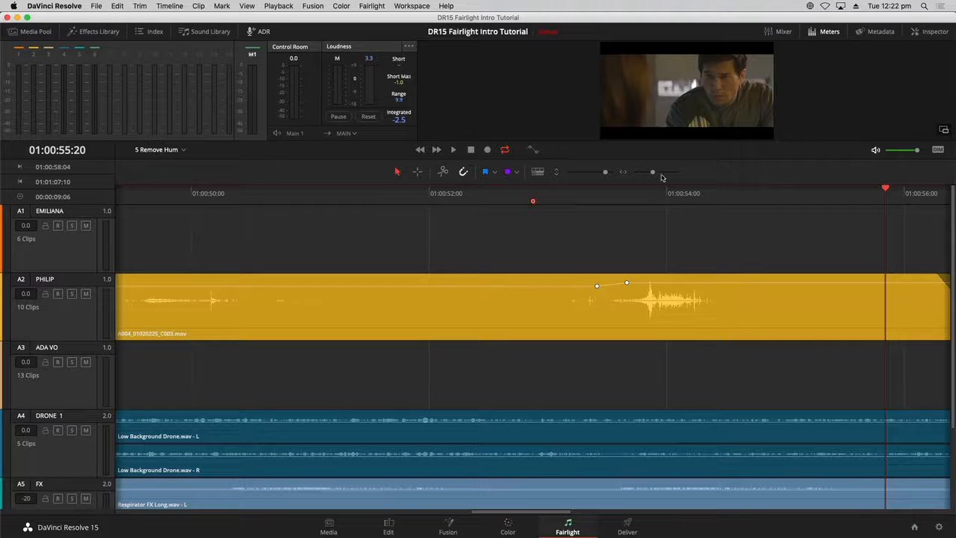
# - Mark an out point at 01:00:54:08, just after the spoken word in Philip's clip
pyautogui.click(649, 193)
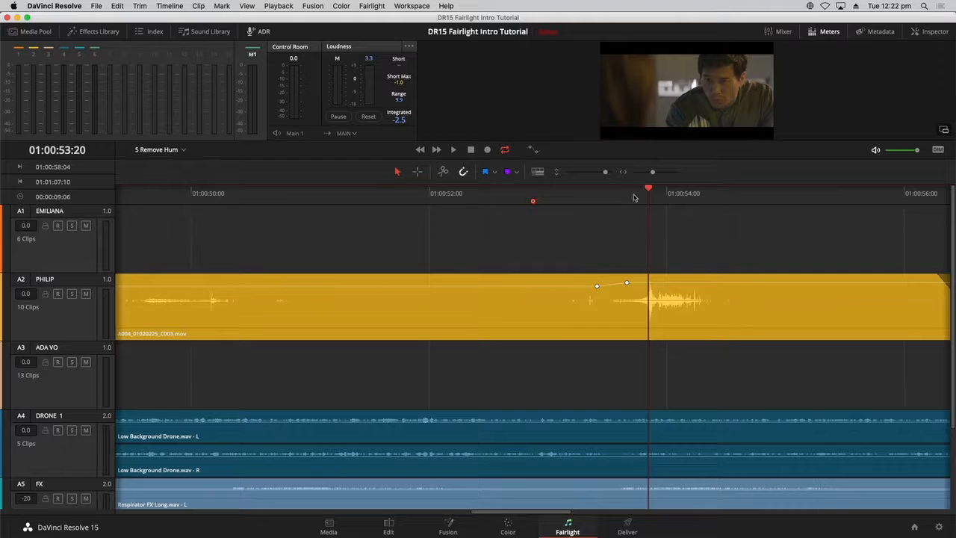
pyautogui.click(634, 196)
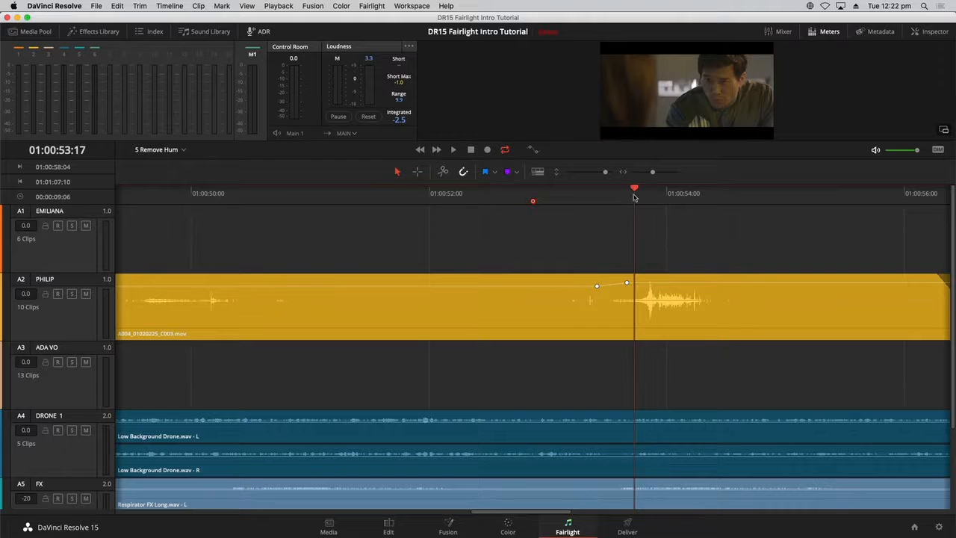
pyautogui.click(705, 196)
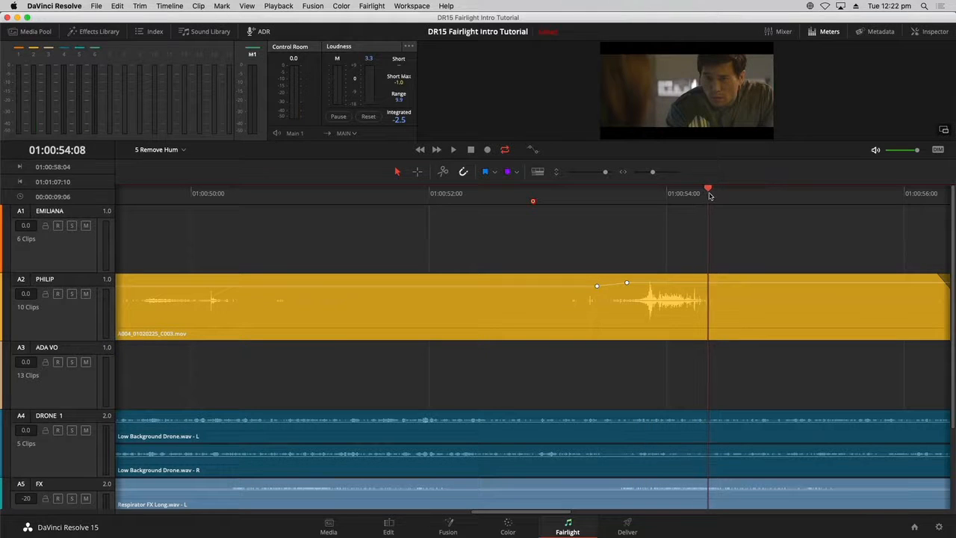
pyautogui.moveTo(707, 196); pyautogui.dragTo(709, 196)
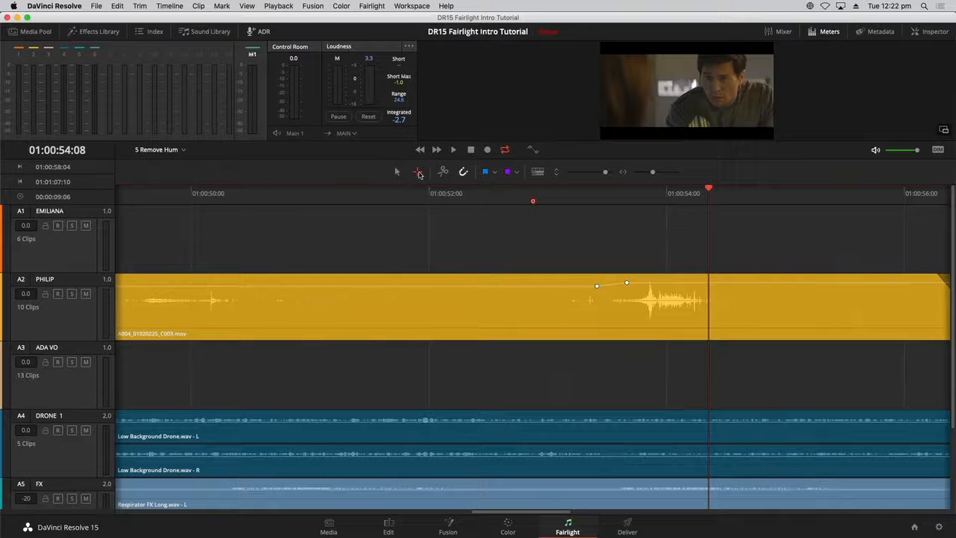
pyautogui.press('o')
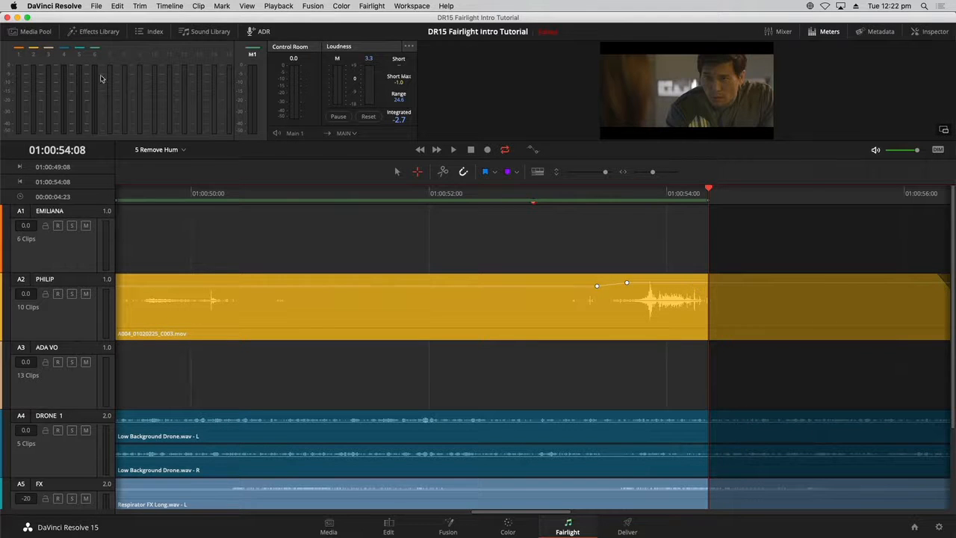
# - Open the Media Pool and browse to the Files for Repair and Replace bin under HyperLight Audio
pyautogui.click(46, 33)
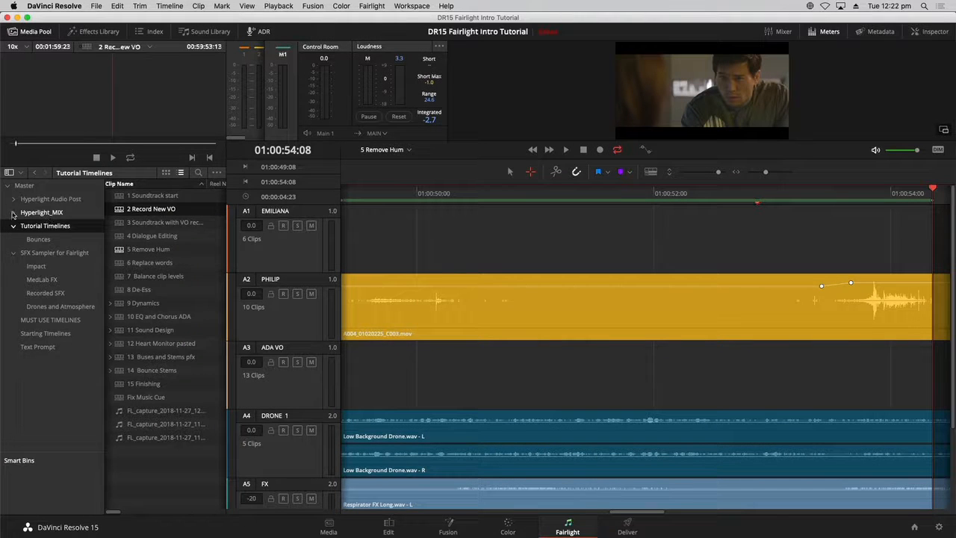
pyautogui.click(13, 198)
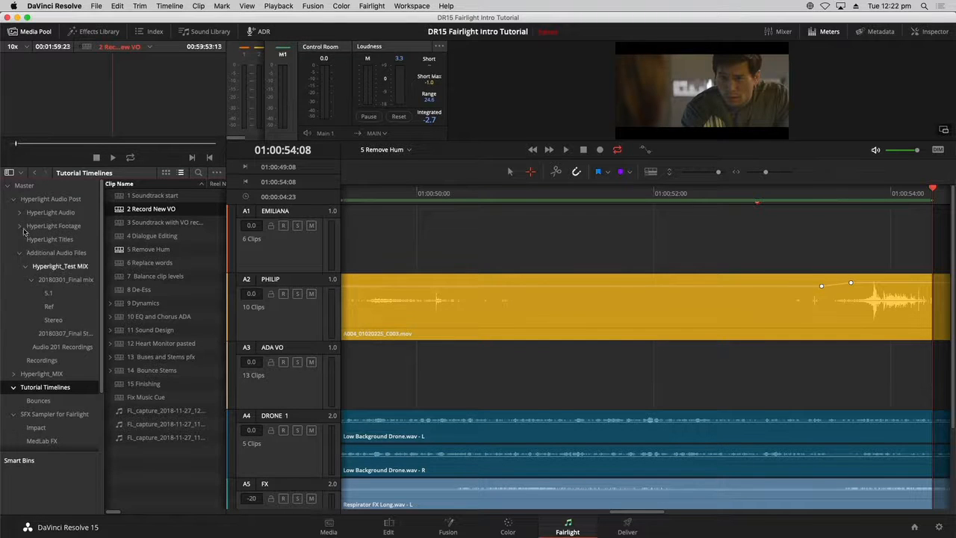
pyautogui.click(25, 213)
pyautogui.click(20, 213)
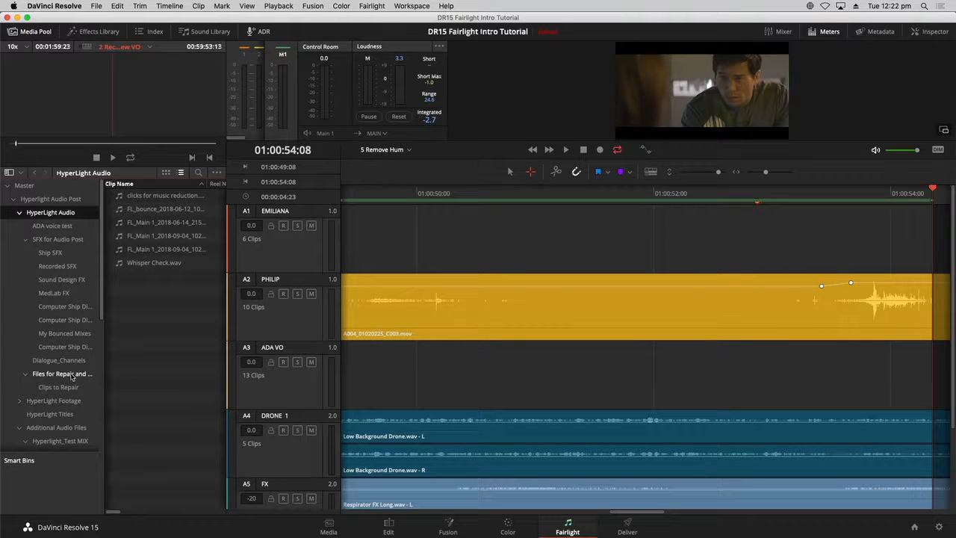
pyautogui.click(73, 375)
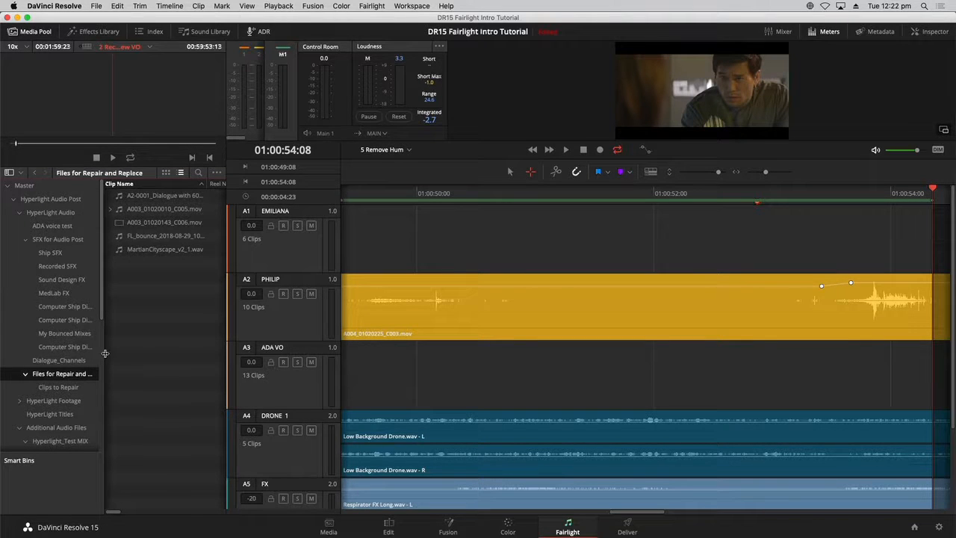
# - Show the bin as thumbnails and load clip A003_01020143_C006.mov into the source viewer
pyautogui.moveTo(105, 354); pyautogui.dragTo(50, 353)
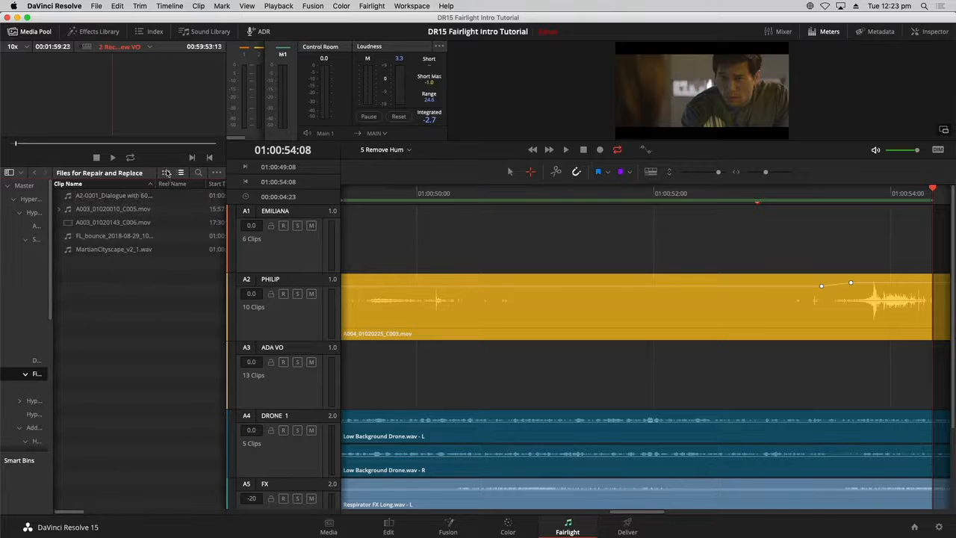
pyautogui.click(166, 173)
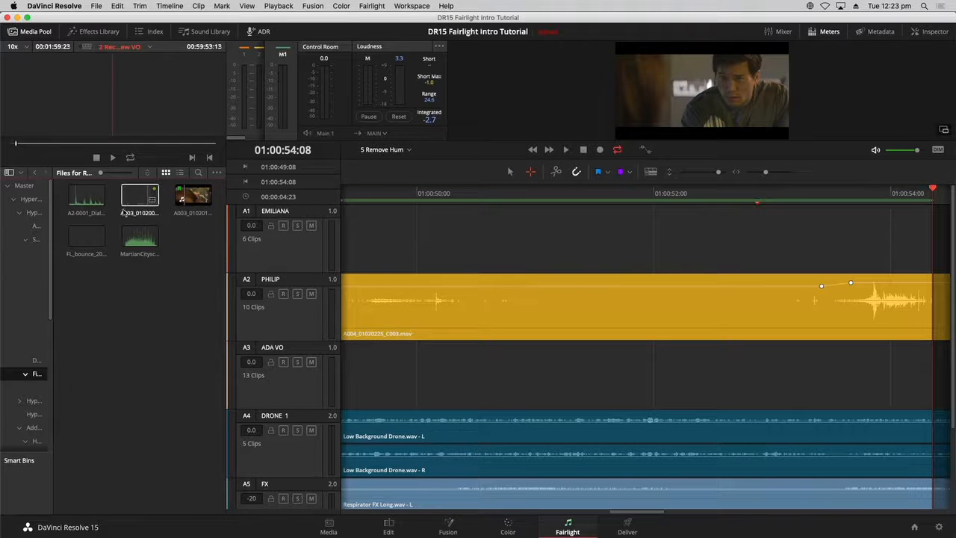
pyautogui.click(194, 195)
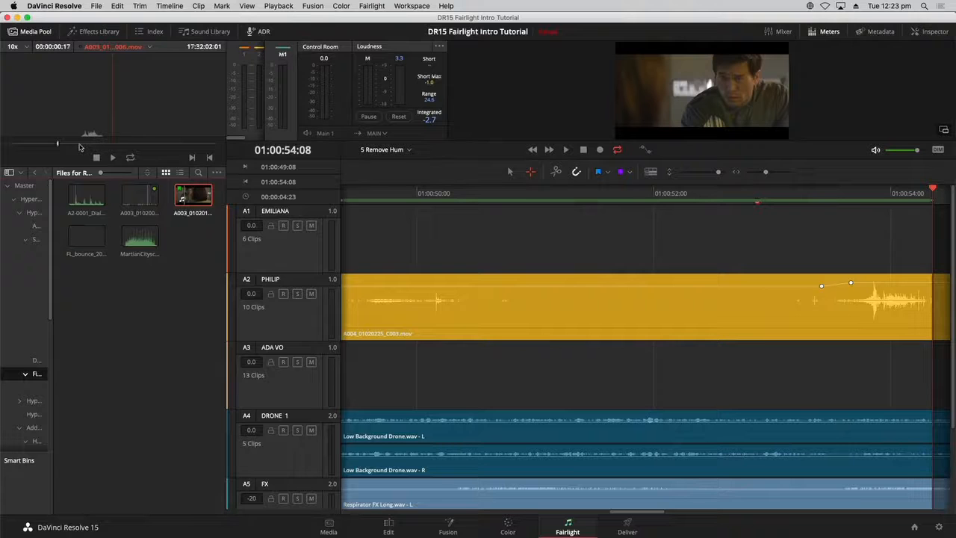
# - Set the source viewer's waveform zoom to 30x and play the alternate take to hear its dialogue
pyautogui.press('space')
pyautogui.click(25, 47)
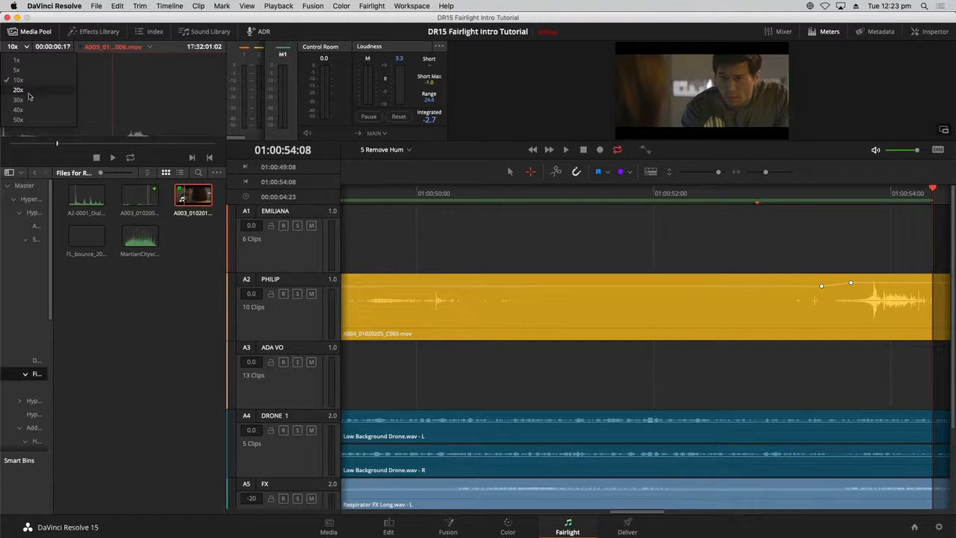
pyautogui.click(28, 100)
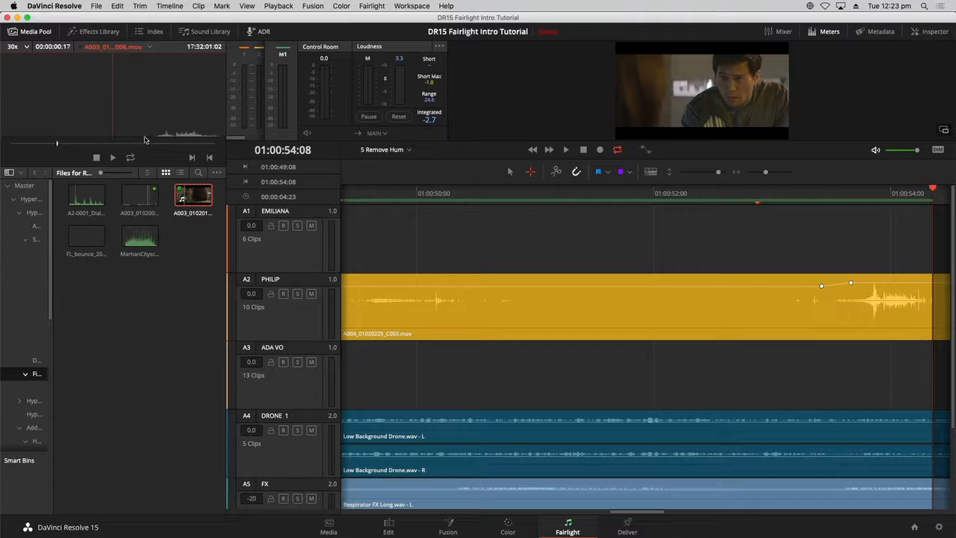
pyautogui.press('space')
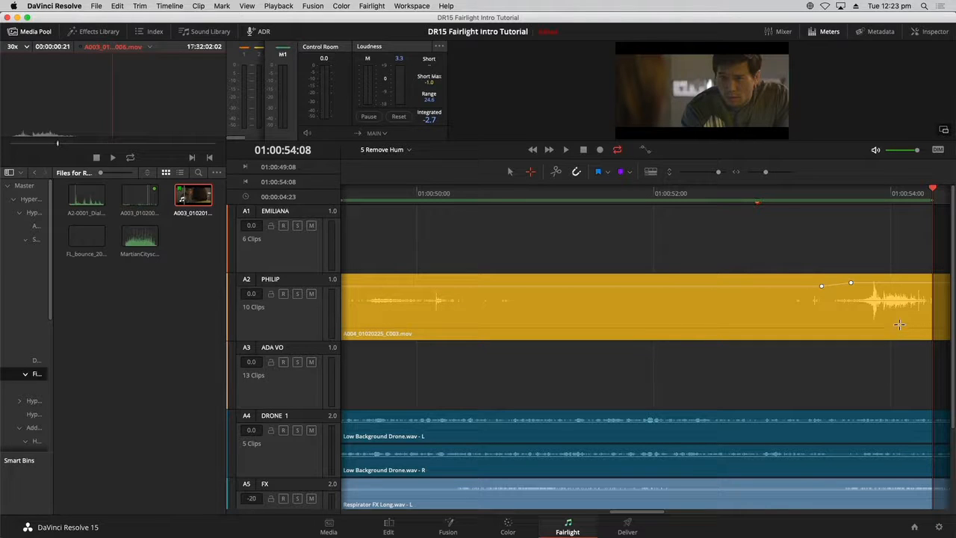
pyautogui.moveTo(640, 512); pyautogui.dragTo(645, 512)
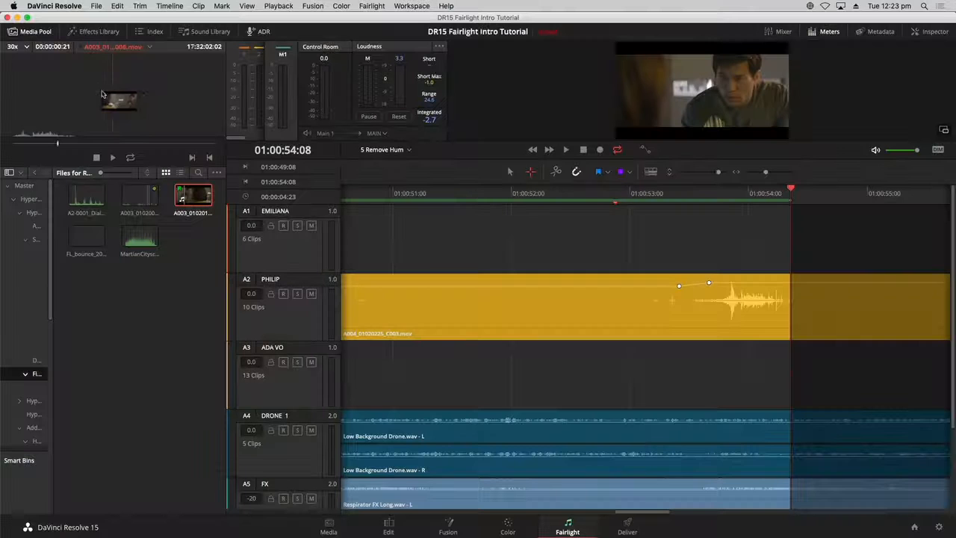
# - Drag the alternate take from the source viewer onto the EMILIANA track so it ends at the playhead
pyautogui.moveTo(103, 94); pyautogui.dragTo(682, 235)
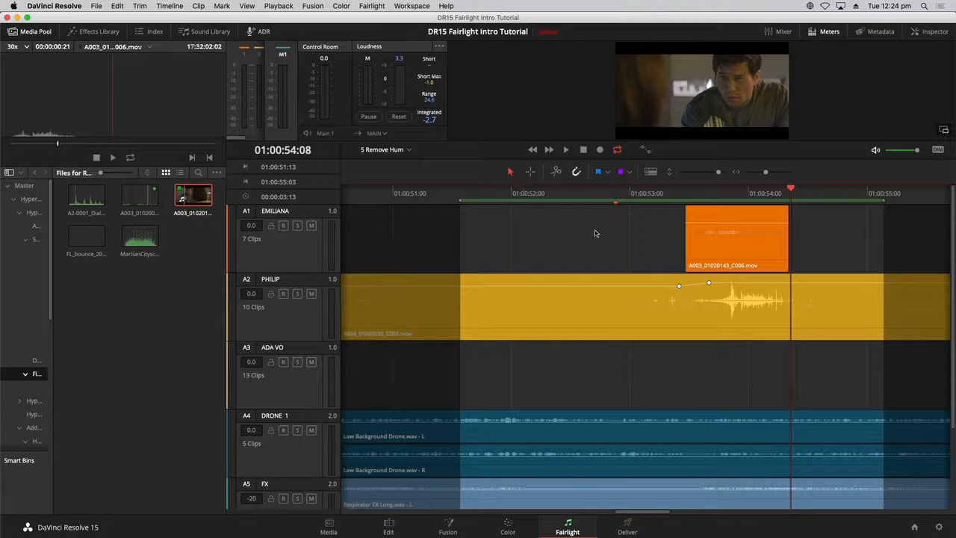
pyautogui.moveTo(747, 221)
pyautogui.mouseDown()
pyautogui.moveTo(747, 209)
pyautogui.moveTo(753, 215)
pyautogui.mouseUp()
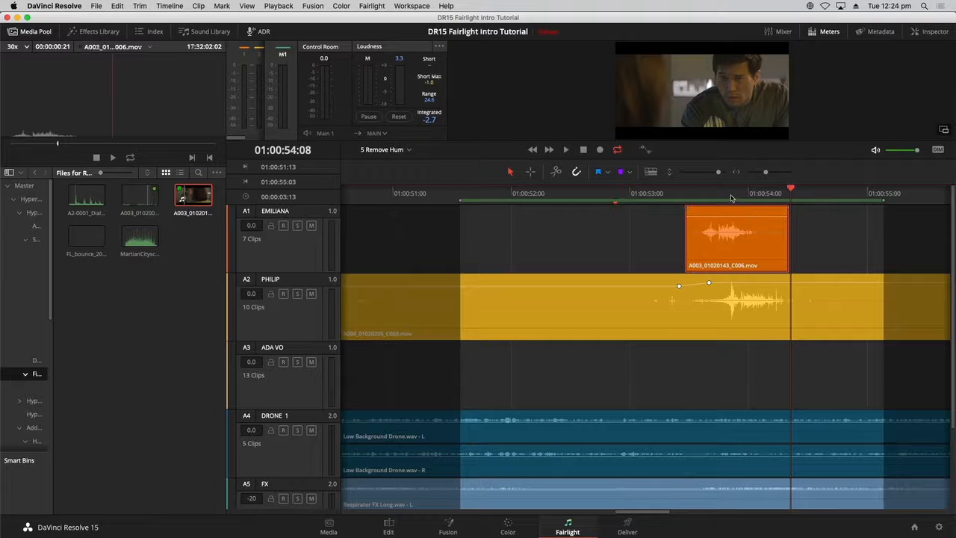
# - Slide the alternate take along the EMILIANA track to line its waveform up with Philip's dialogue
pyautogui.click(731, 195)
pyautogui.press('super+equal')
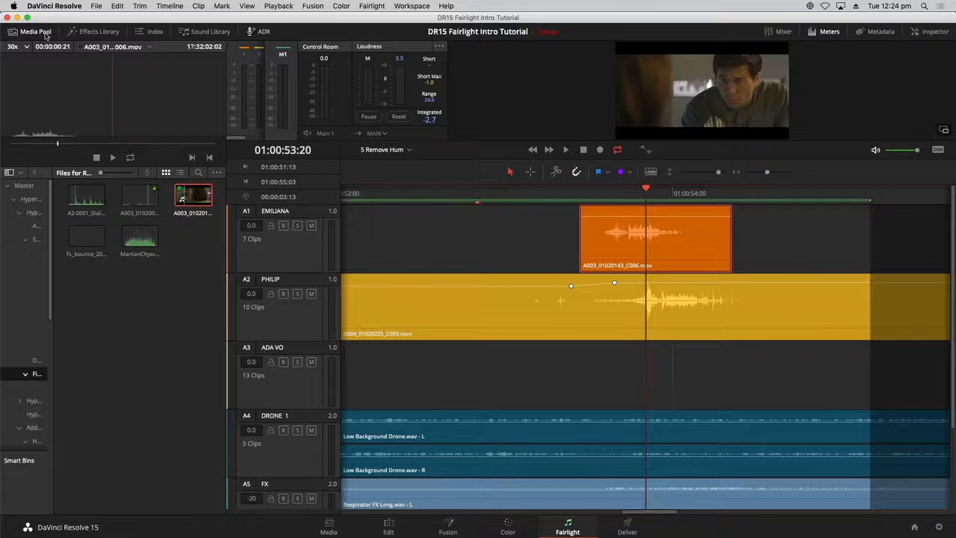
pyautogui.click(41, 31)
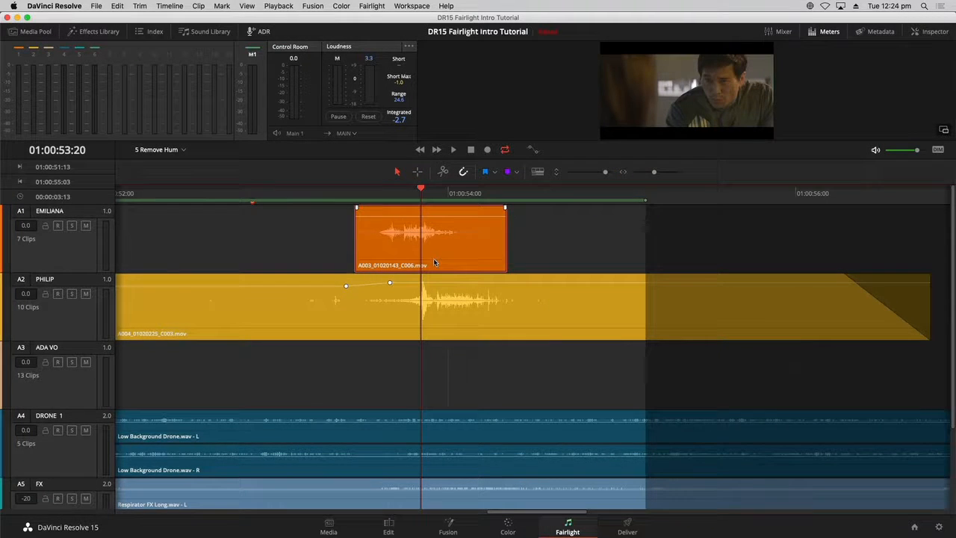
pyautogui.moveTo(435, 263); pyautogui.dragTo(467, 263)
pyautogui.moveTo(457, 263); pyautogui.dragTo(464, 265)
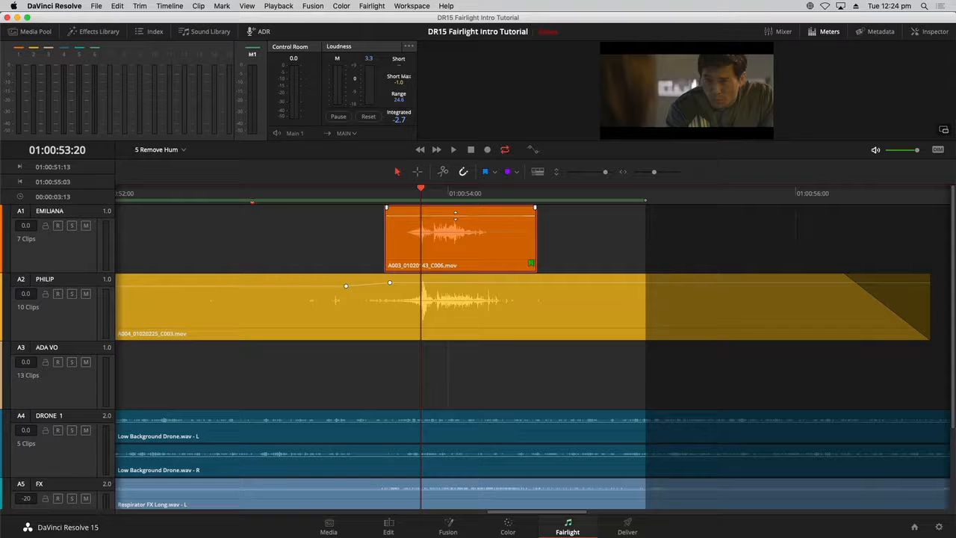
# - Nudge the alternate take frame by frame to fine-tune its alignment with Philip's dialogue
pyautogui.press(',')
pyautogui.press('.')
pyautogui.press('.')
pyautogui.press('.')
pyautogui.press('.')
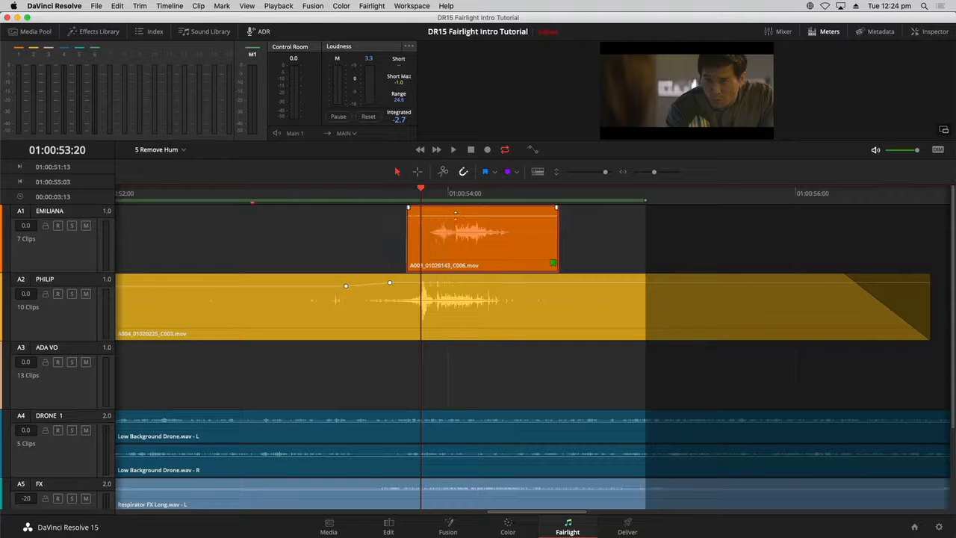
pyautogui.press(',')
pyautogui.press(',')
pyautogui.press(',')
pyautogui.press('.')
pyautogui.press(',')
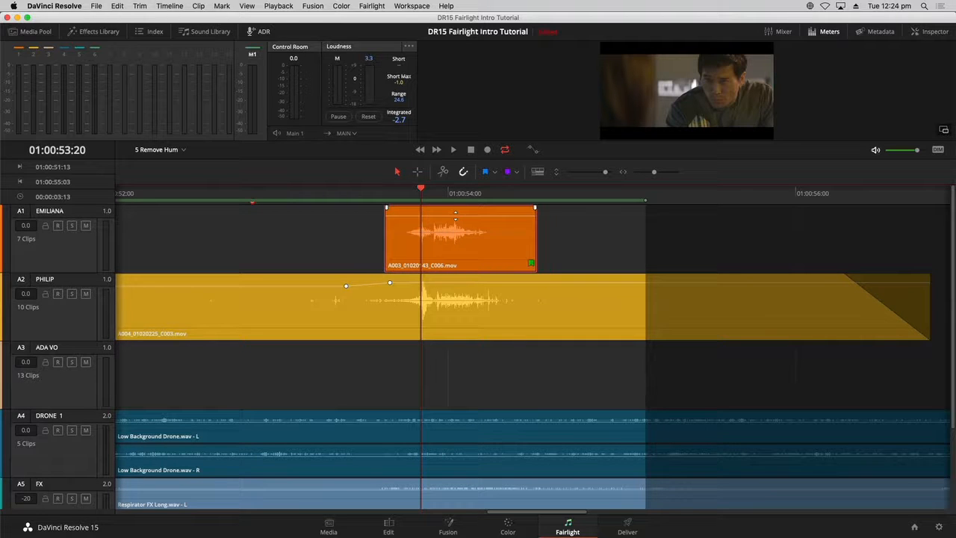
pyautogui.moveTo(453, 236)
pyautogui.mouseDown()
pyautogui.moveTo(473, 237)
pyautogui.moveTo(460, 241)
pyautogui.mouseUp()
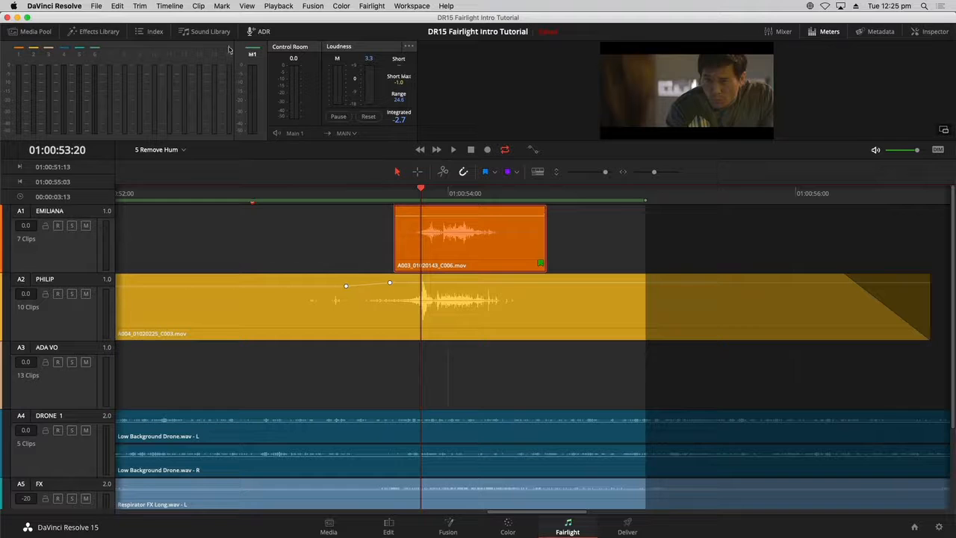
# - Set the alternate take clip's color to Green
pyautogui.click(177, 5)
pyautogui.rightClick(460, 237)
pyautogui.moveTo(506, 351)
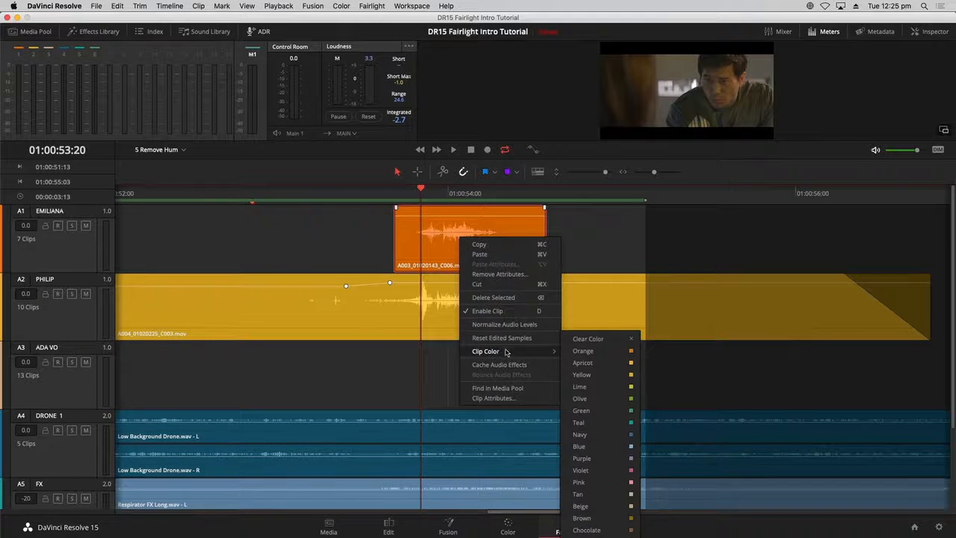
pyautogui.click(605, 410)
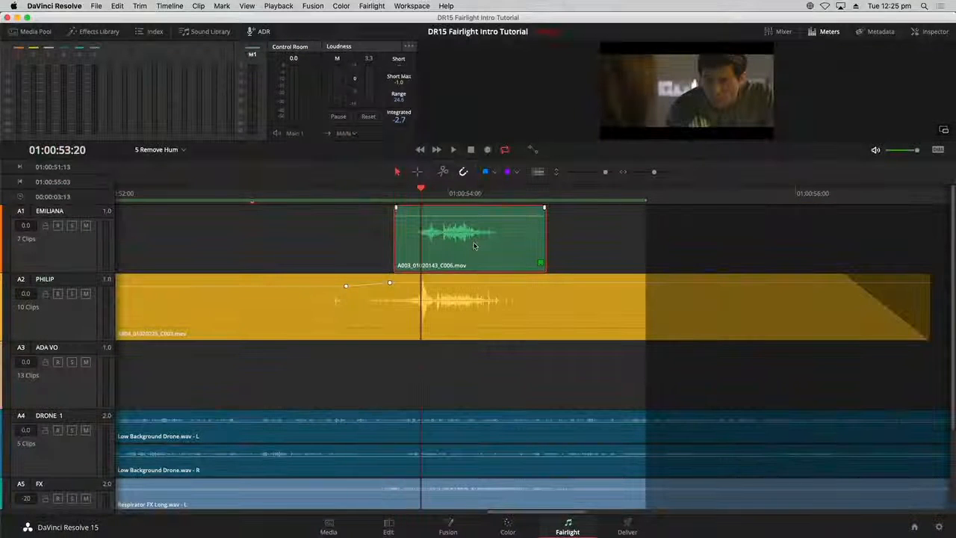
# - Move the alternate take down onto the PHILIP track, overwriting the matching part of the original dialogue
pyautogui.press('super+equal')
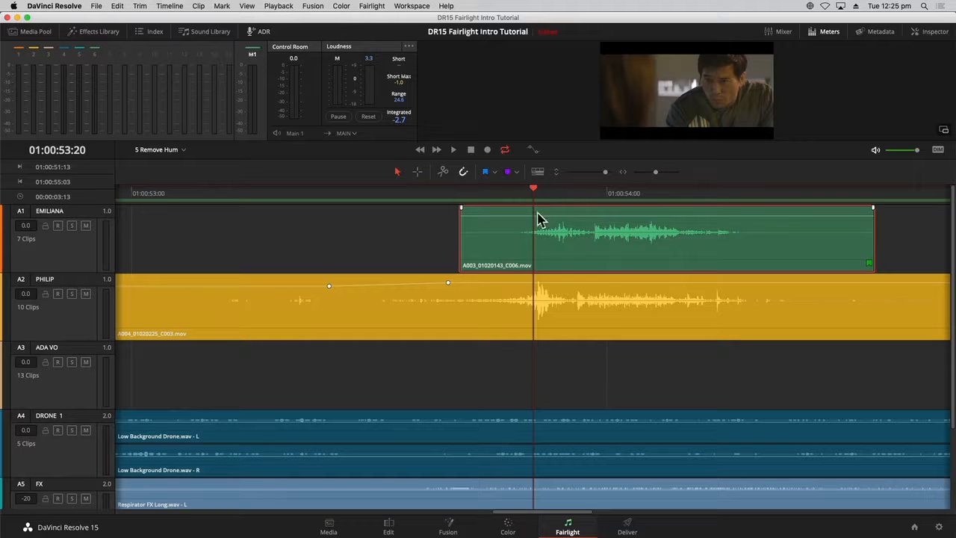
pyautogui.press('d')
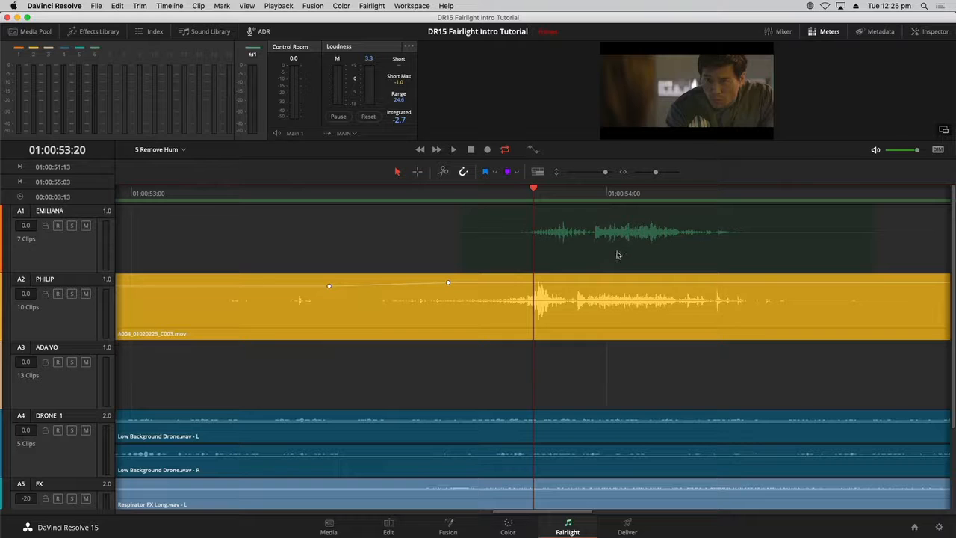
pyautogui.moveTo(617, 255); pyautogui.dragTo(602, 302)
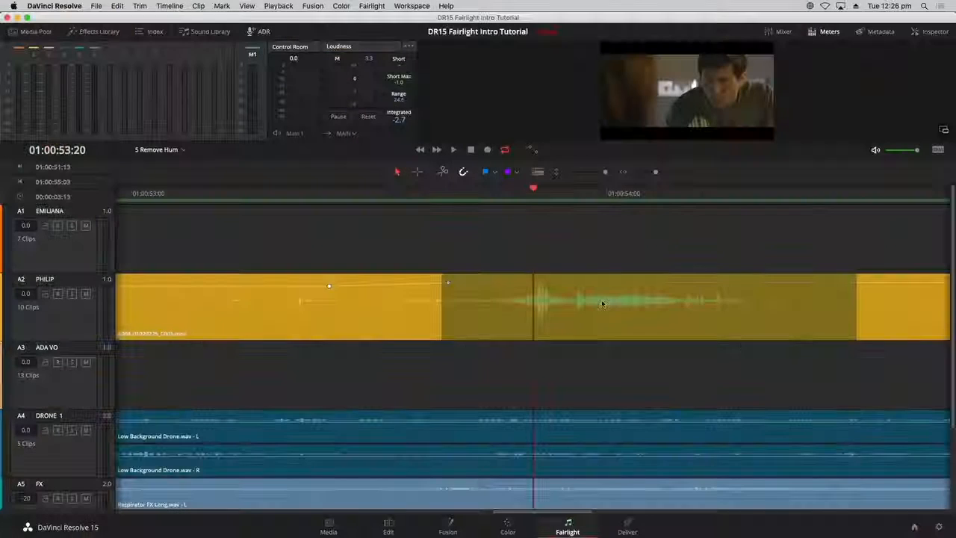
pyautogui.moveTo(603, 304); pyautogui.dragTo(598, 307)
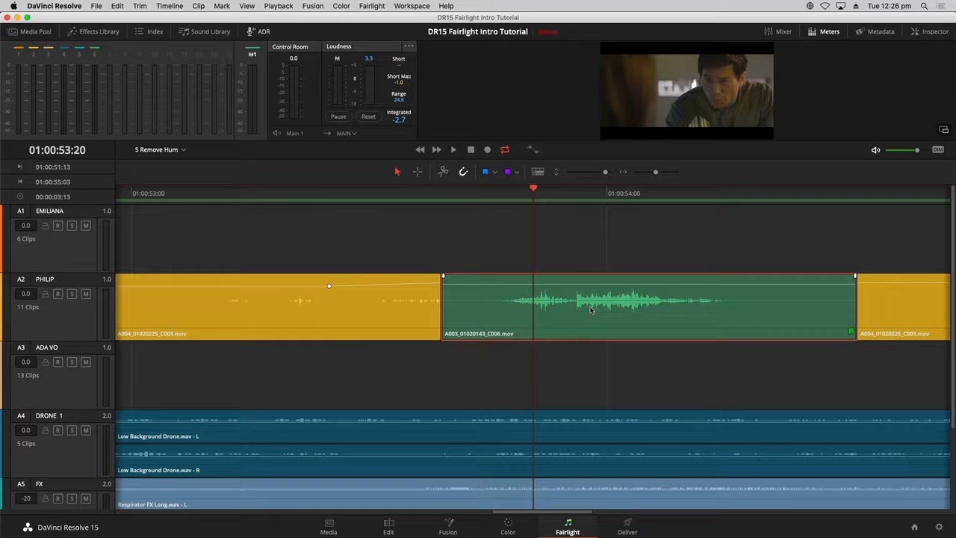
pyautogui.moveTo(591, 310)
pyautogui.mouseDown()
pyautogui.moveTo(603, 307)
pyautogui.moveTo(587, 308)
pyautogui.mouseUp()
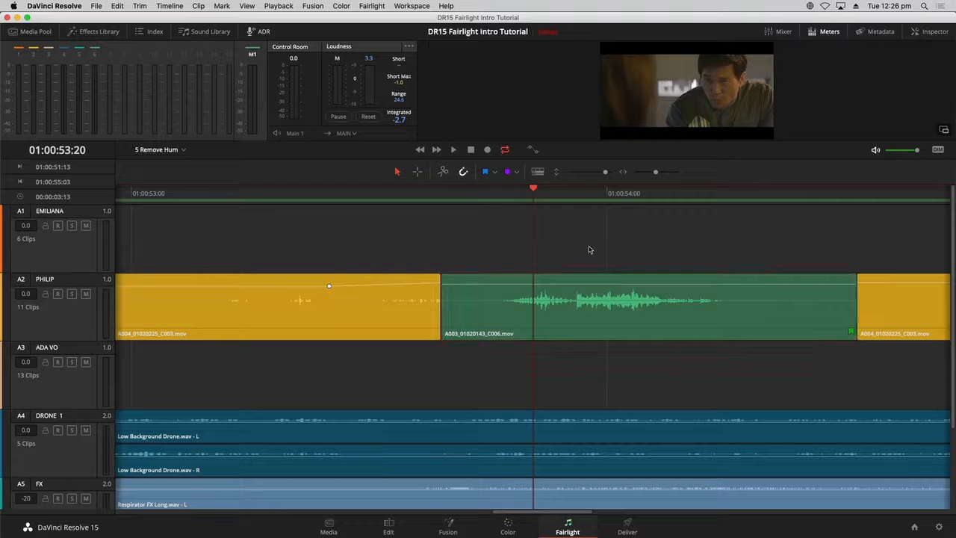
# - Play the PHILIP track from just before the replacement clip to review the edit
pyautogui.click(277, 194)
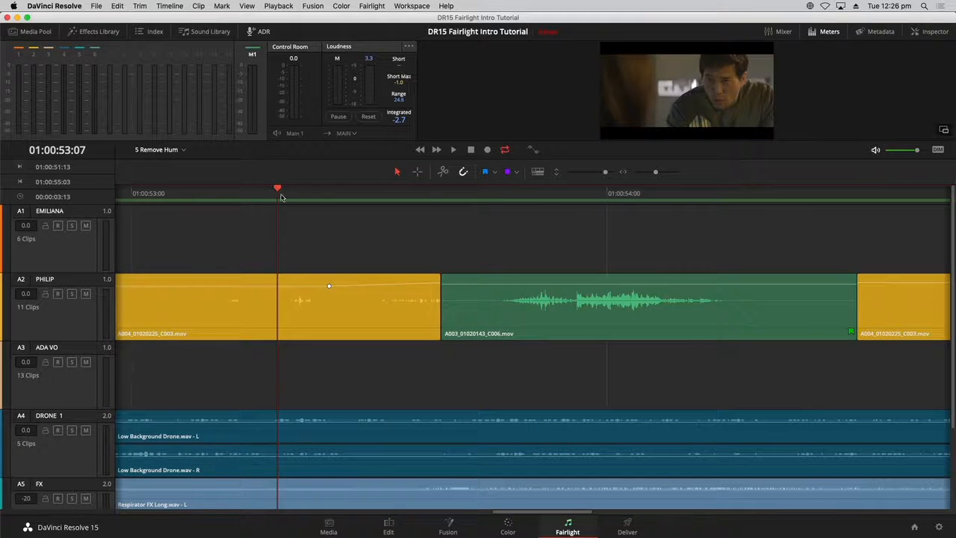
pyautogui.press('space')
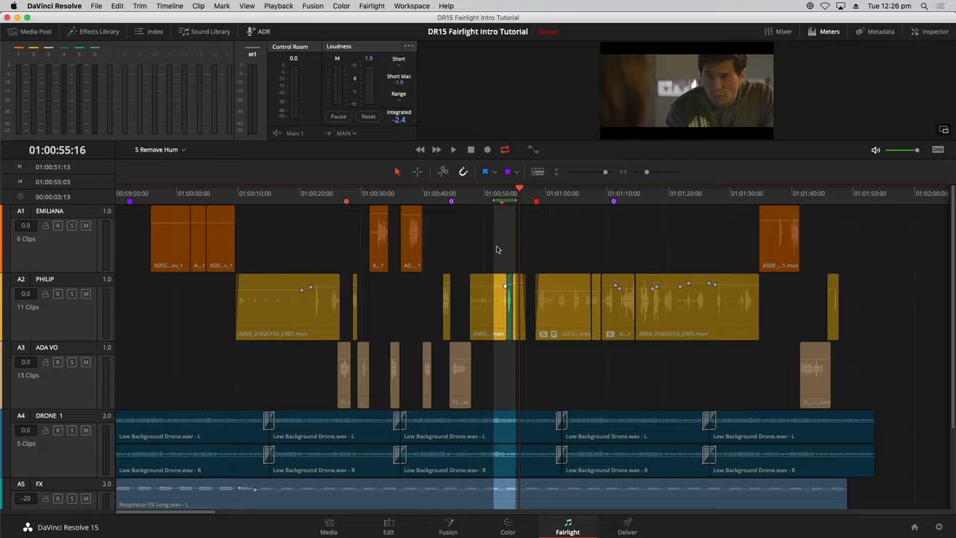
pyautogui.click(507, 195)
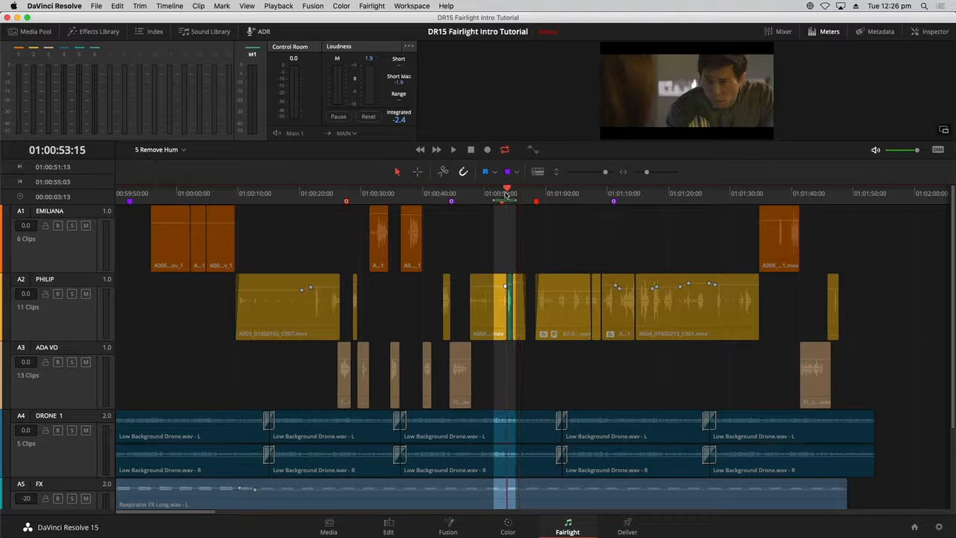